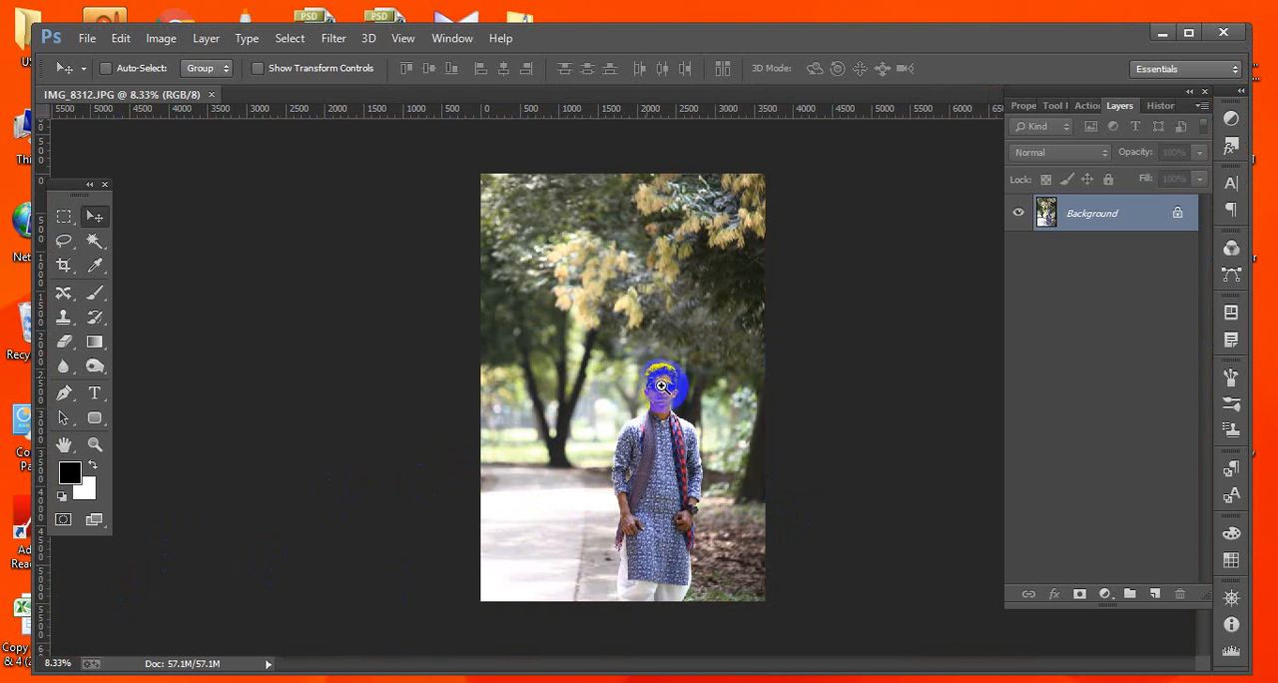
Zoom in on the face and remove blemishes on the forehead with the Spot Healing Brush Tool.
{"action": "left_click_drag", "start_coordinate": [661, 385], "coordinate": [715, 457]}
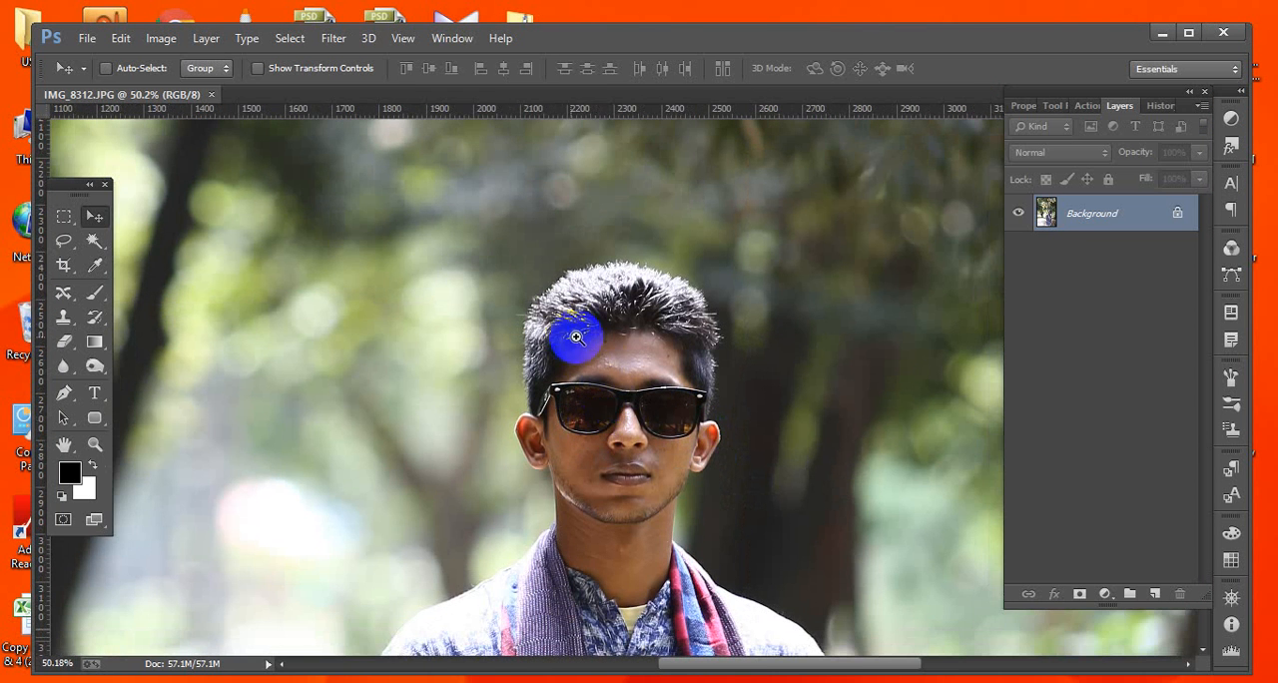
{"action": "left_click_drag", "start_coordinate": [570, 338], "coordinate": [742, 564]}
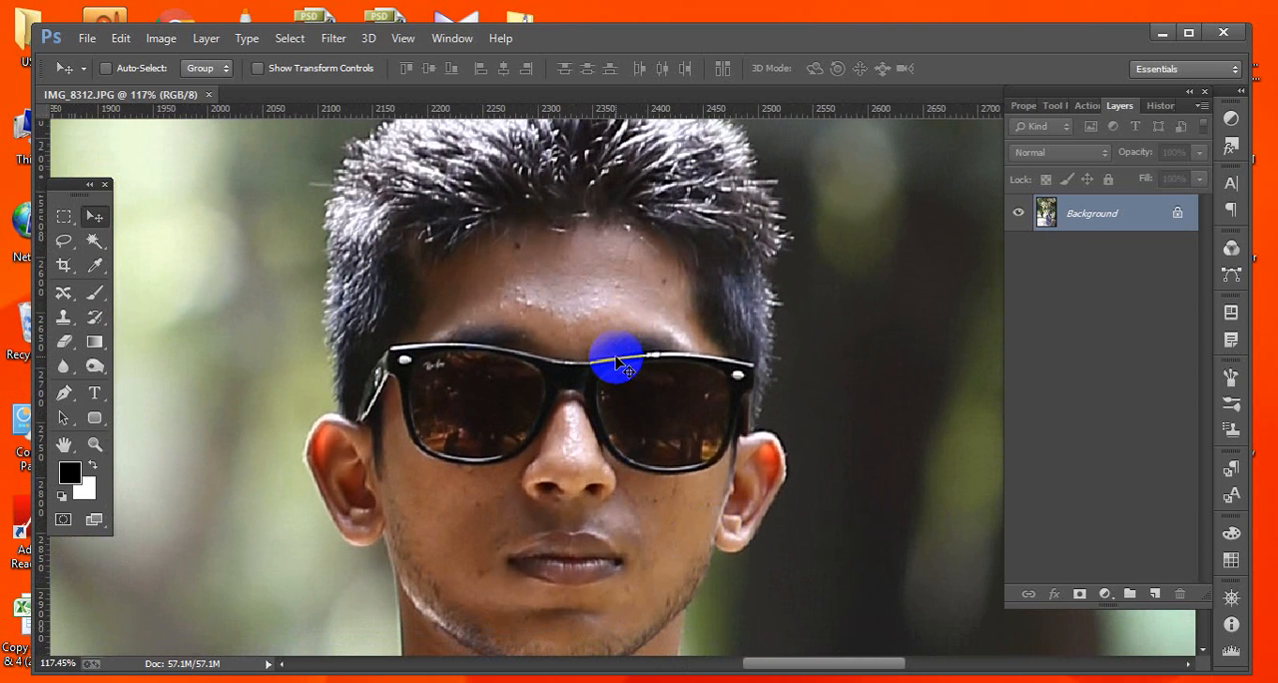
{"action": "scroll", "coordinate": [616, 362], "scroll_direction": "down", "scroll_amount": 1}
{"action": "scroll", "coordinate": [619, 365], "scroll_direction": "up", "scroll_amount": 3}
{"action": "scroll", "coordinate": [619, 365], "scroll_direction": "down", "scroll_amount": 1}
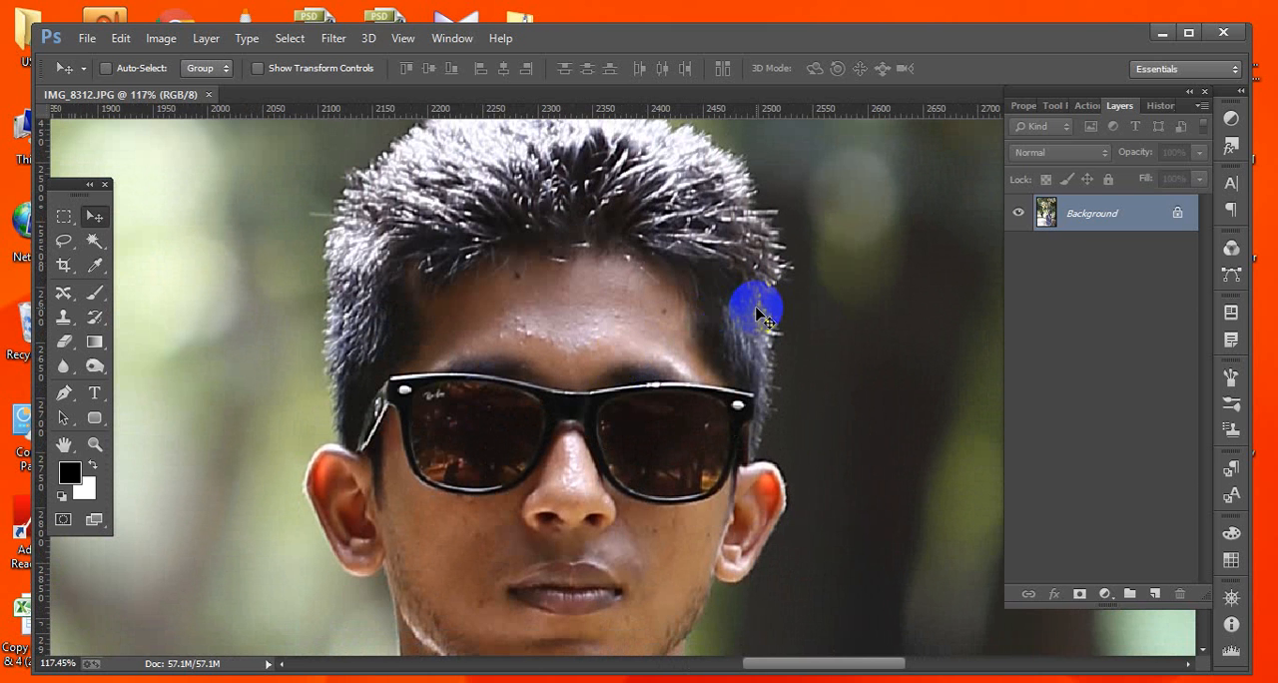
{"action": "scroll", "coordinate": [756, 315], "scroll_direction": "down", "scroll_amount": 1}
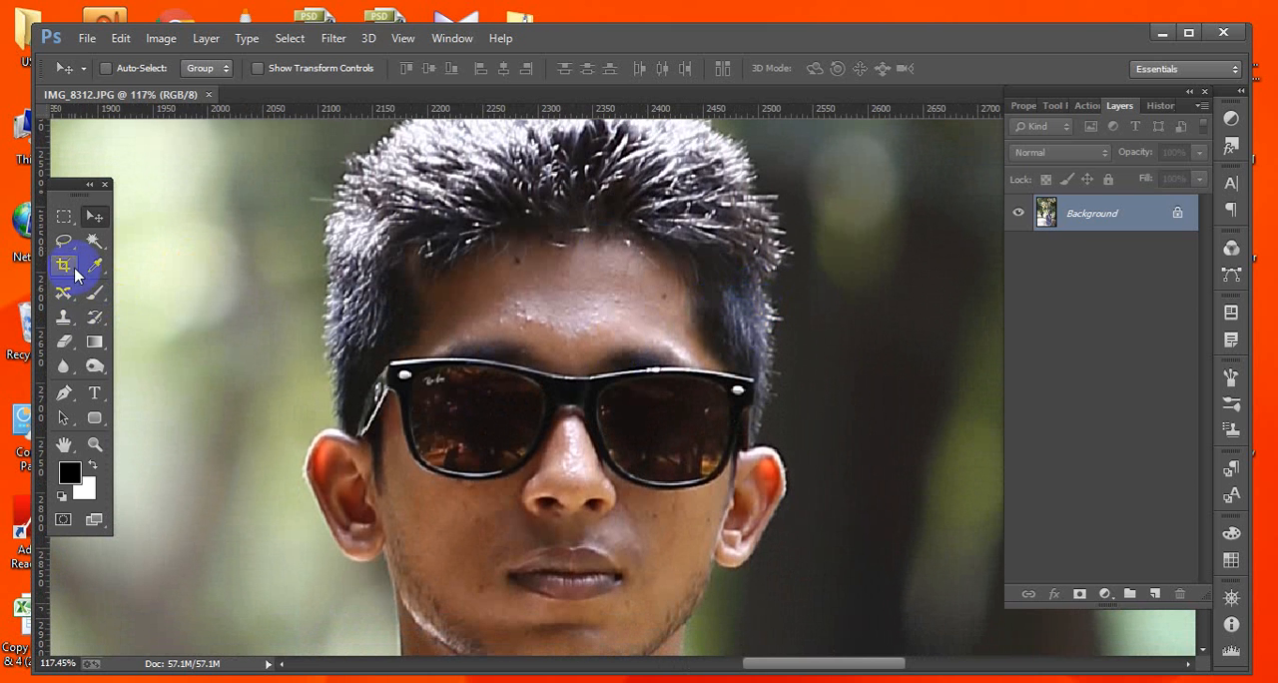
{"action": "left_click", "coordinate": [63, 291]}
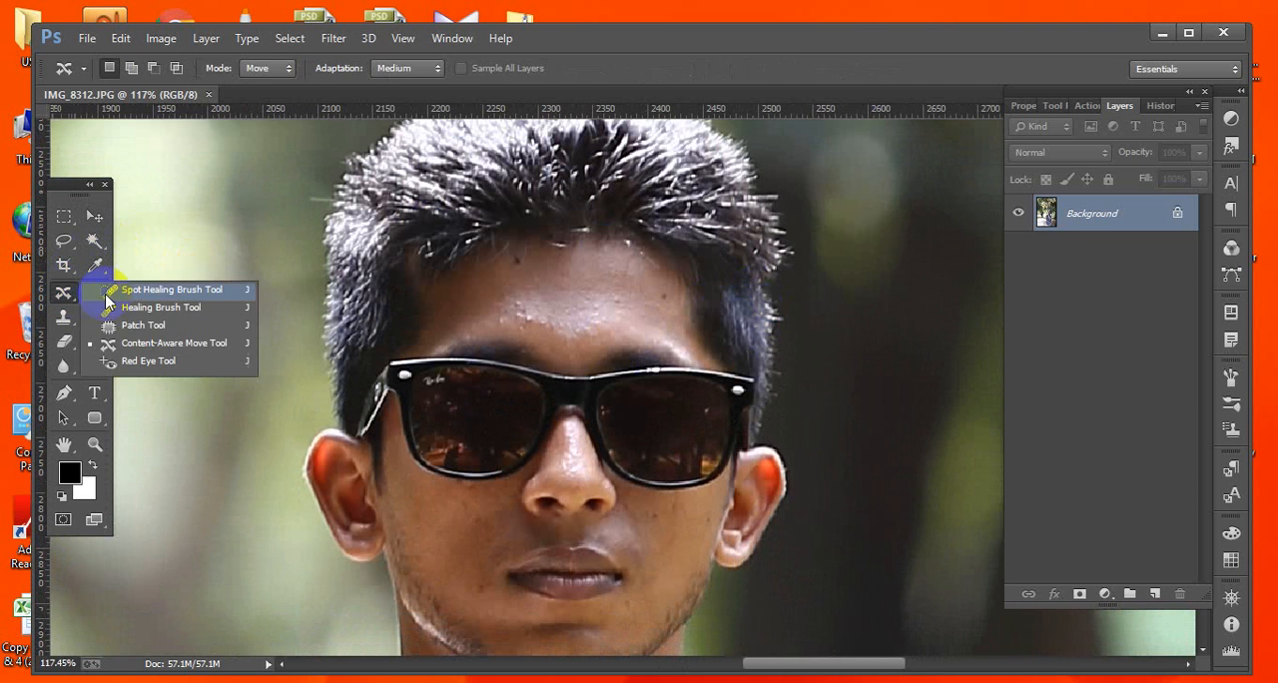
{"action": "left_click", "coordinate": [157, 292]}
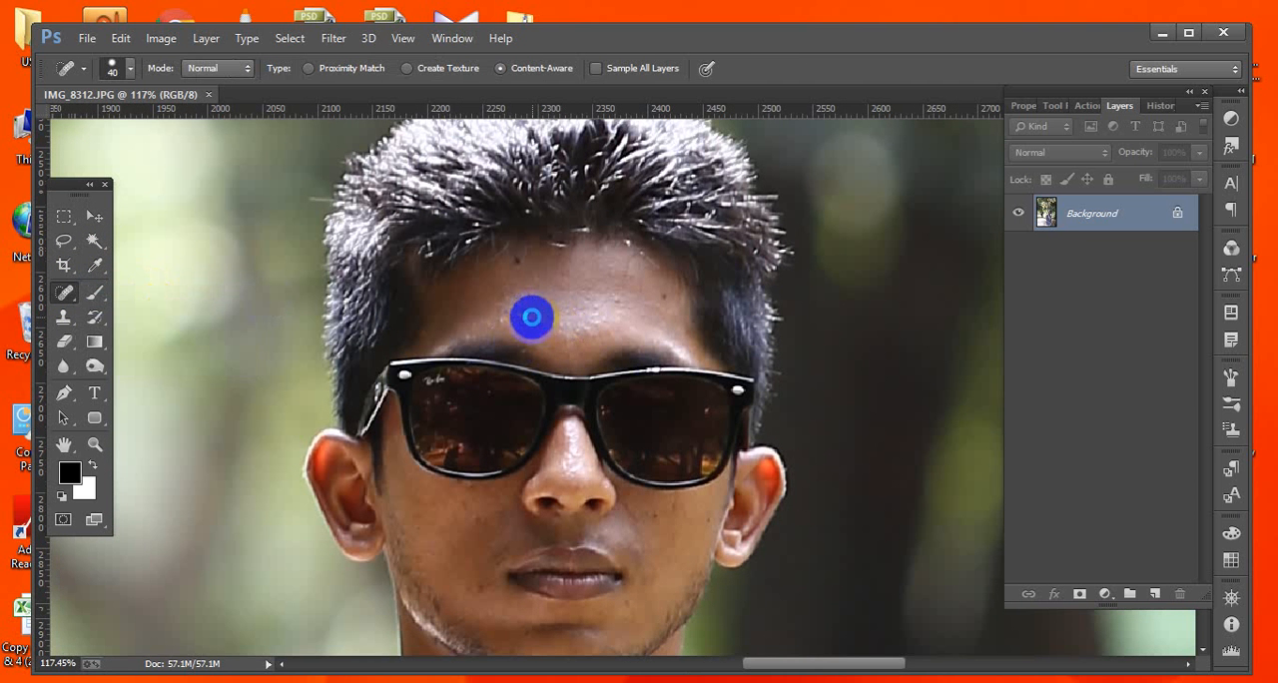
{"action": "left_click", "coordinate": [536, 325]}
{"action": "left_click", "coordinate": [508, 311]}
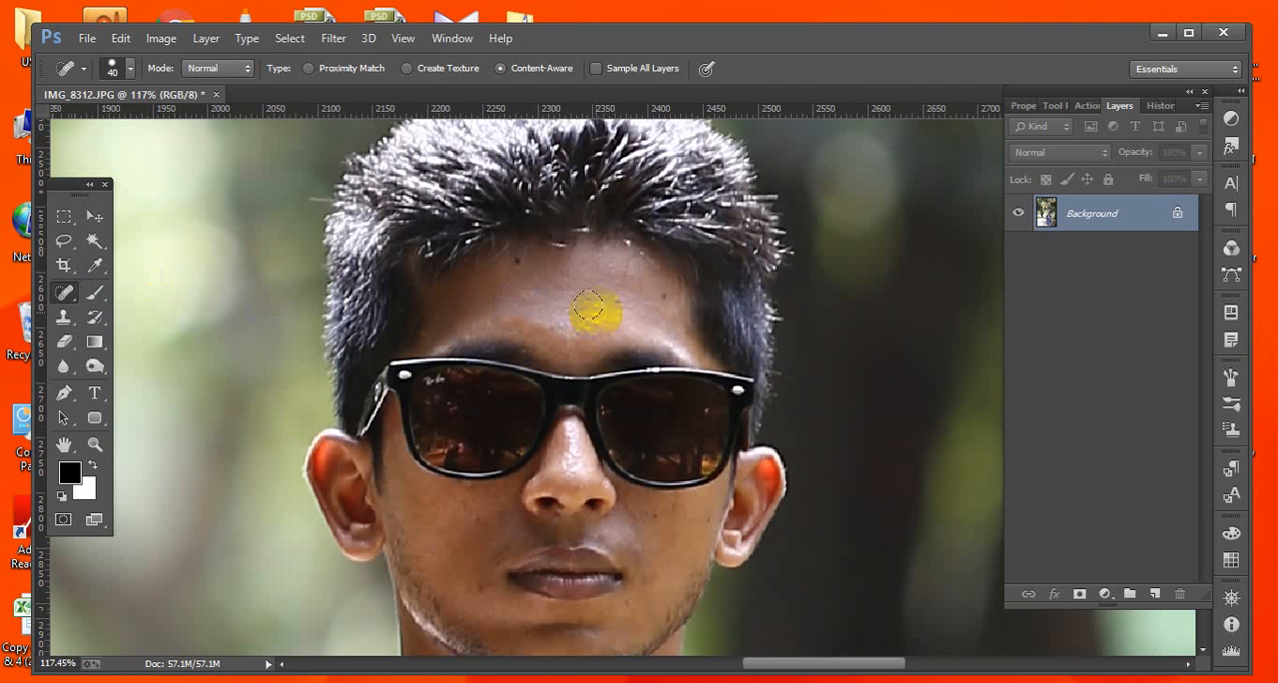
{"action": "left_click", "coordinate": [611, 305]}
{"action": "left_click", "coordinate": [567, 328]}
Heal spots on both cheeks and the forehead, reducing the healing brush size to 10 px.
{"action": "scroll", "coordinate": [647, 486], "scroll_direction": "down", "scroll_amount": 2}
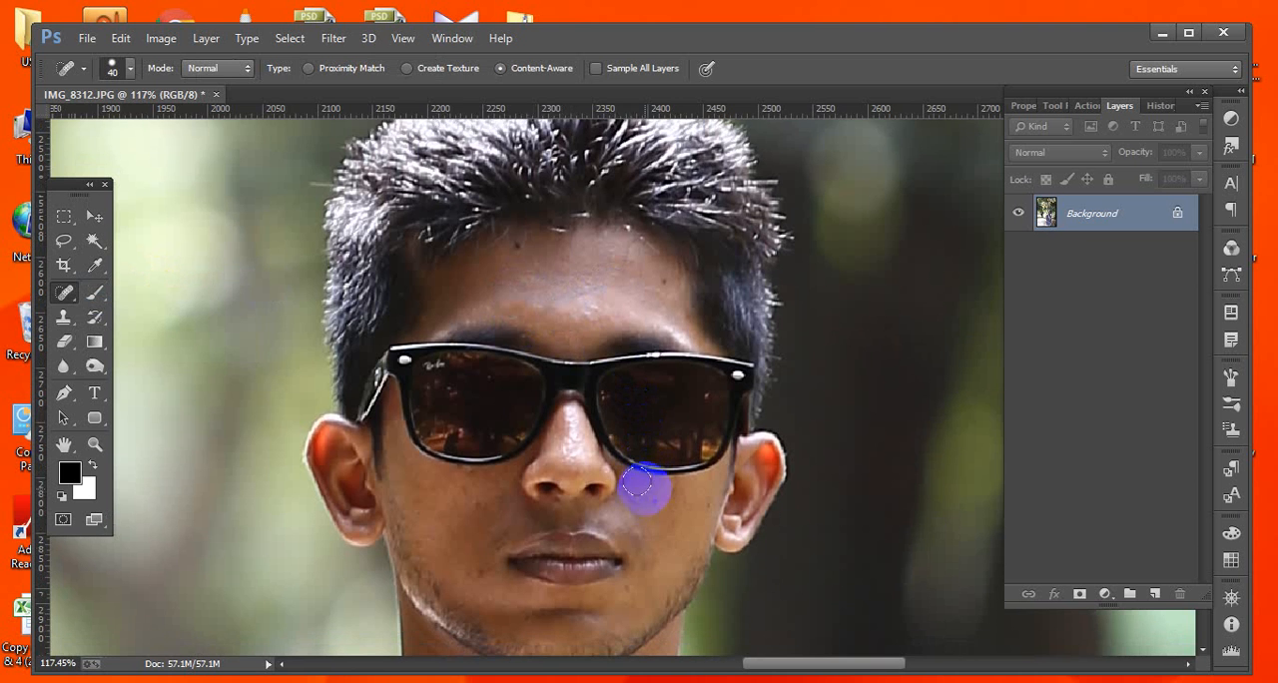
{"action": "left_click", "coordinate": [465, 469]}
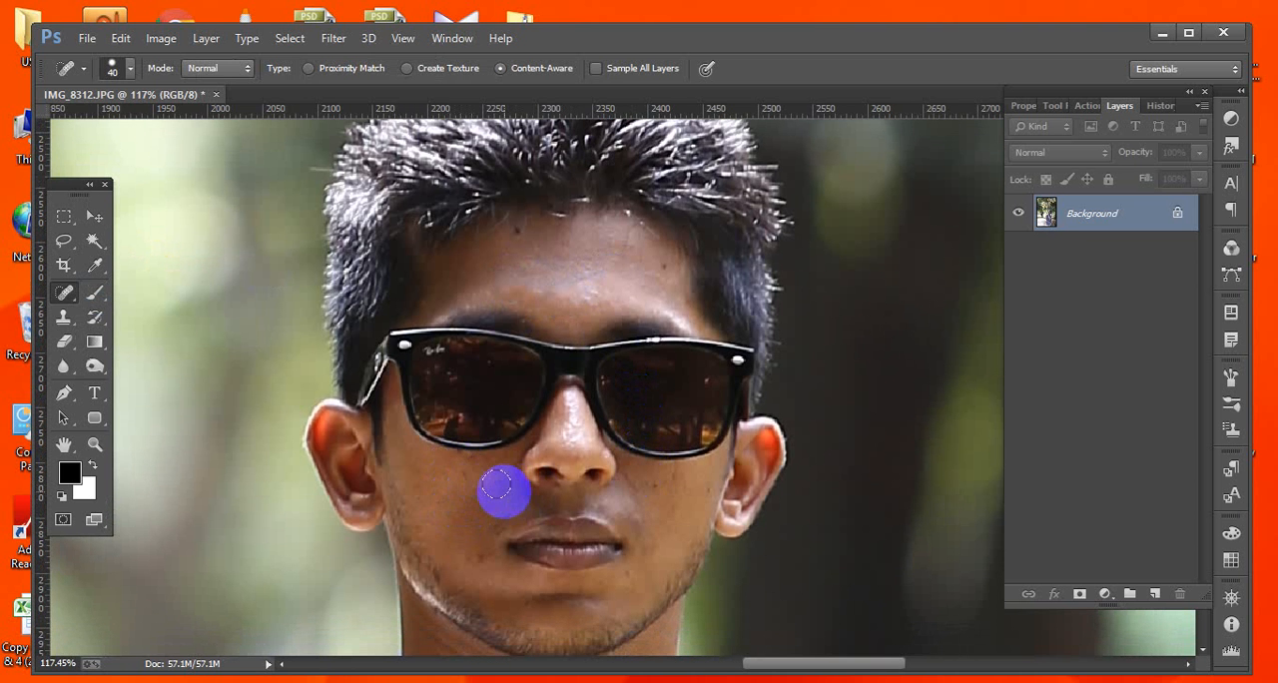
{"action": "key", "text": "bracketleft"}
{"action": "key", "text": "bracketleft"}
{"action": "key", "text": "bracketleft"}
{"action": "key", "text": "bracketleft"}
{"action": "key", "text": "bracketleft"}
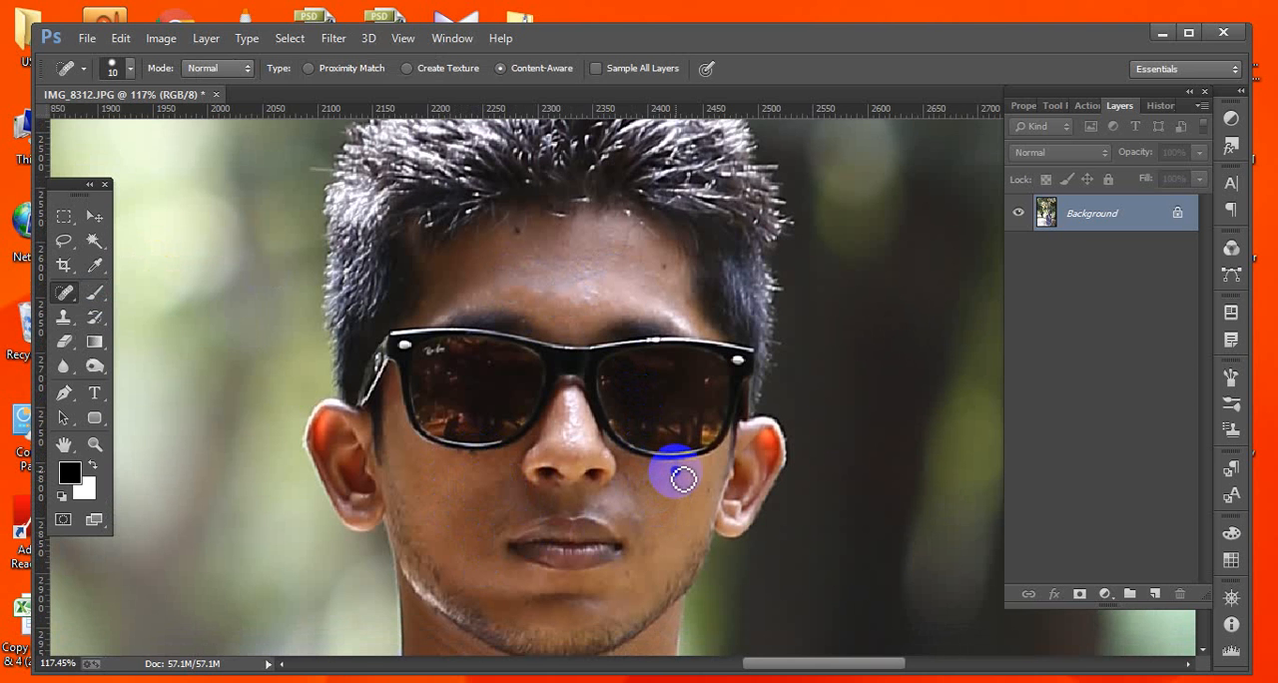
{"action": "left_click", "coordinate": [710, 496]}
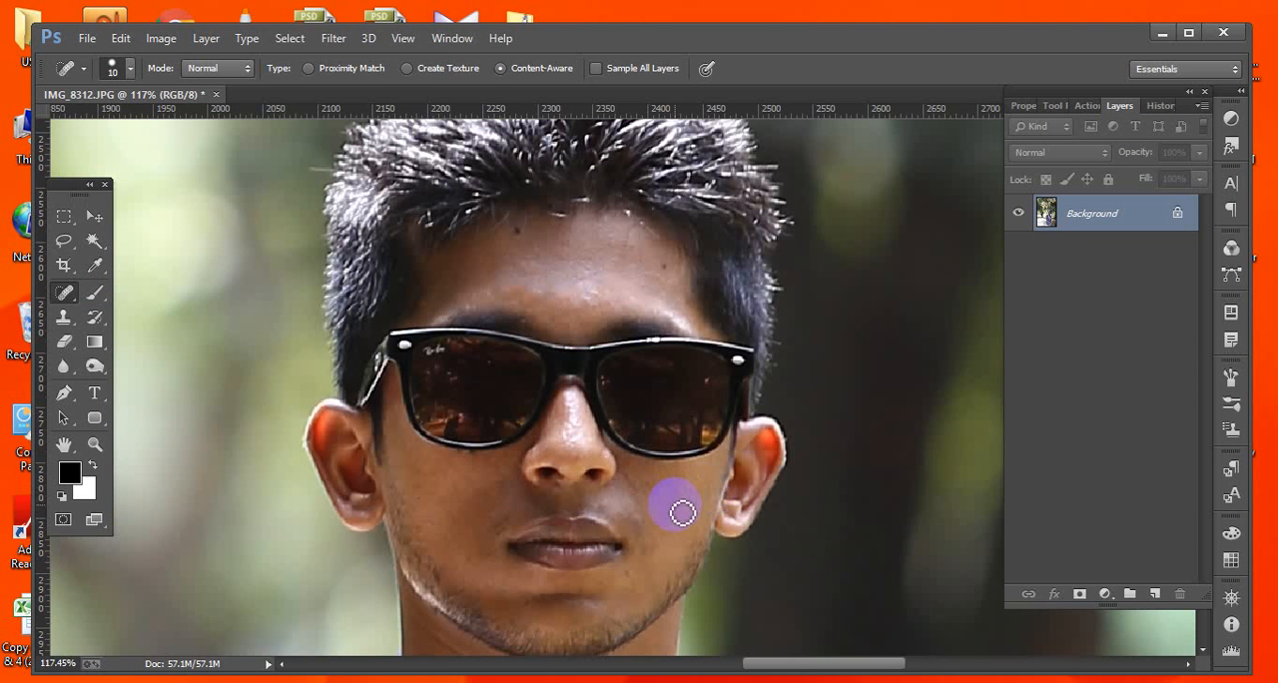
{"action": "left_click", "coordinate": [605, 303]}
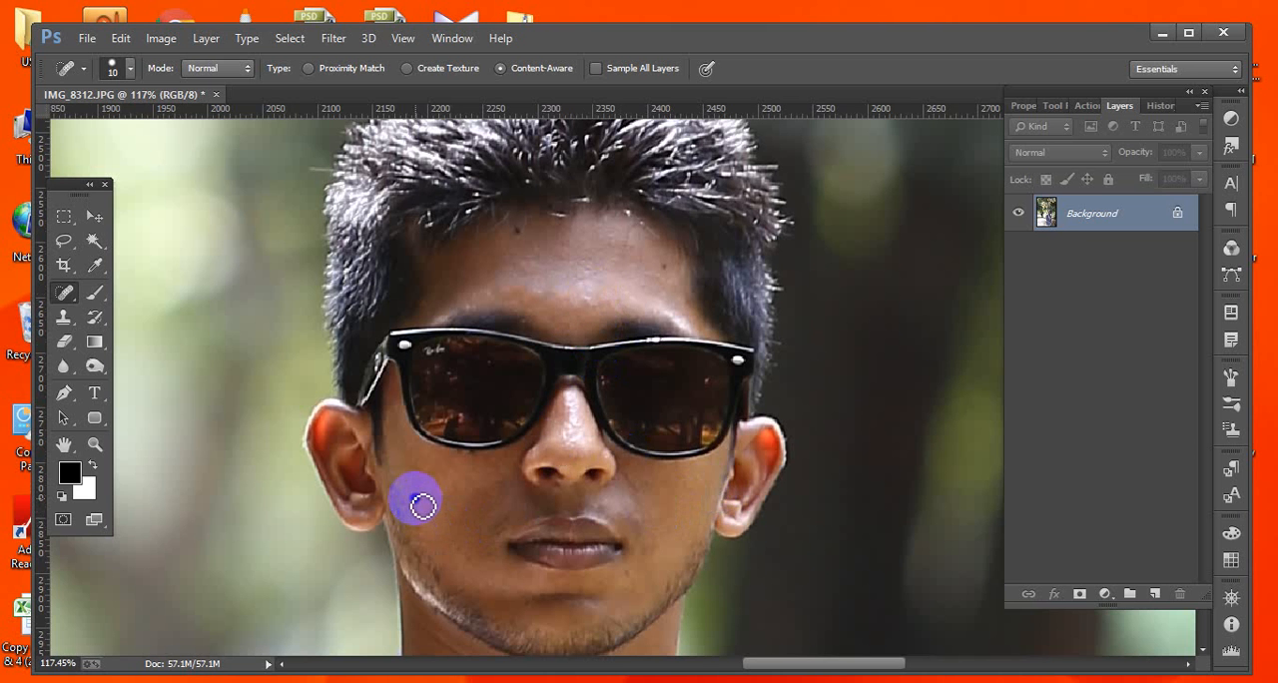
{"action": "left_click", "coordinate": [526, 480]}
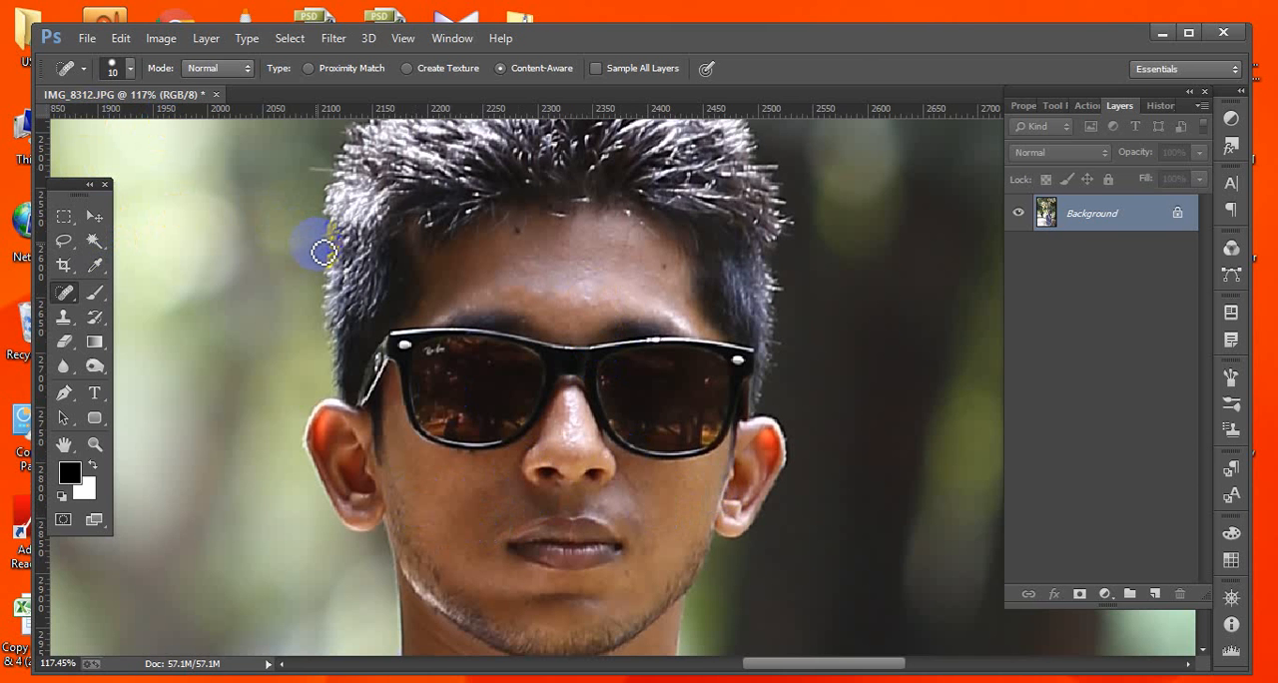
Trace a closed Pen path around the forehead between the hairline and sunglasses and load it as a selection.
{"action": "left_click", "coordinate": [94, 216]}
{"action": "left_click", "coordinate": [443, 365]}
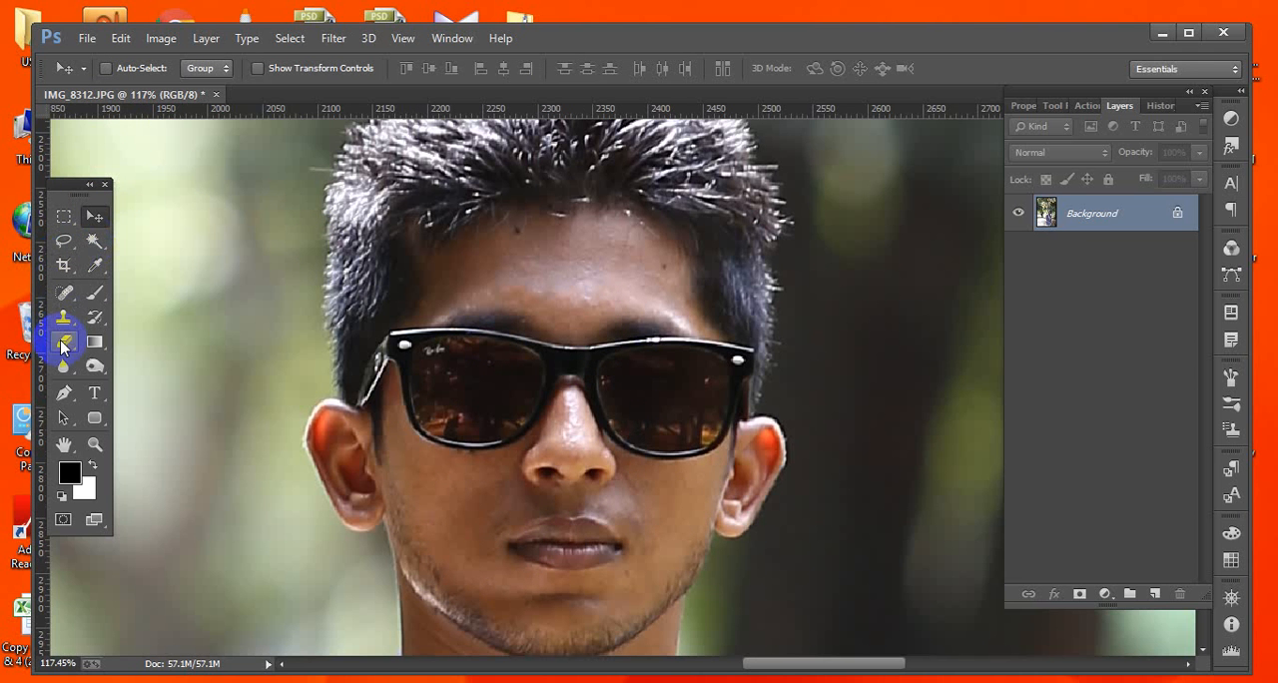
{"action": "left_click", "coordinate": [63, 392]}
{"action": "left_click", "coordinate": [441, 253]}
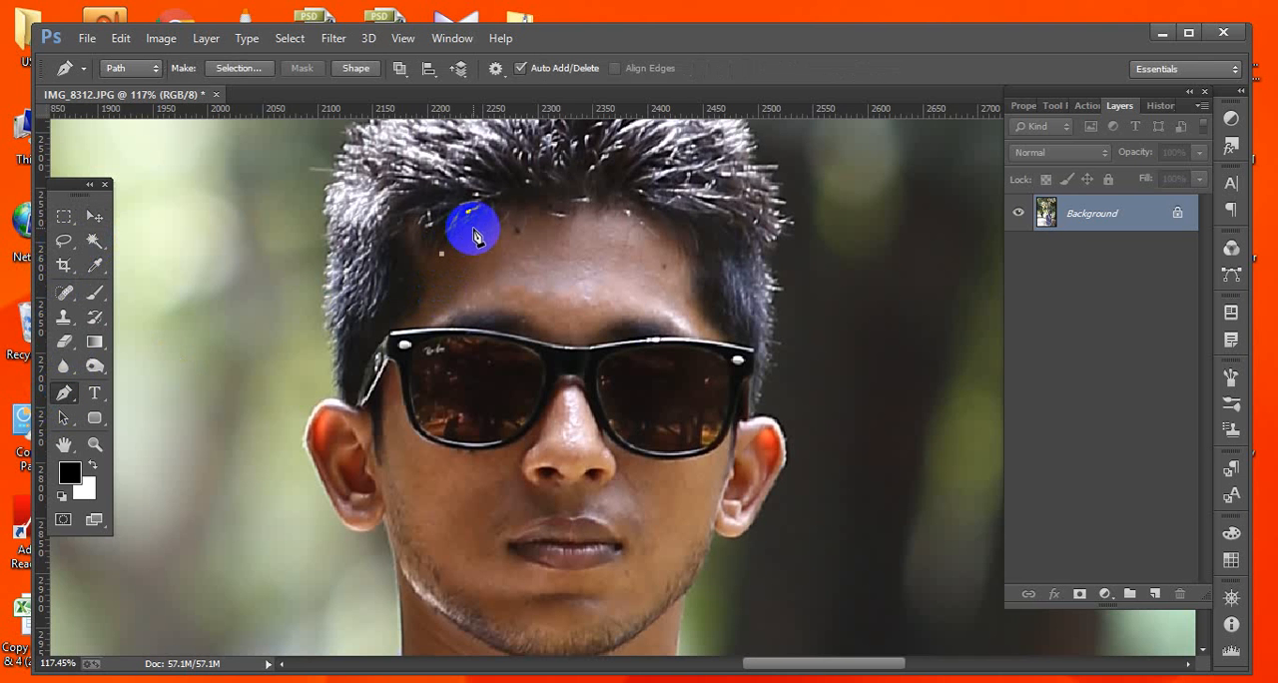
{"action": "left_click_drag", "start_coordinate": [473, 227], "coordinate": [591, 214]}
{"action": "left_click_drag", "start_coordinate": [612, 206], "coordinate": [679, 257]}
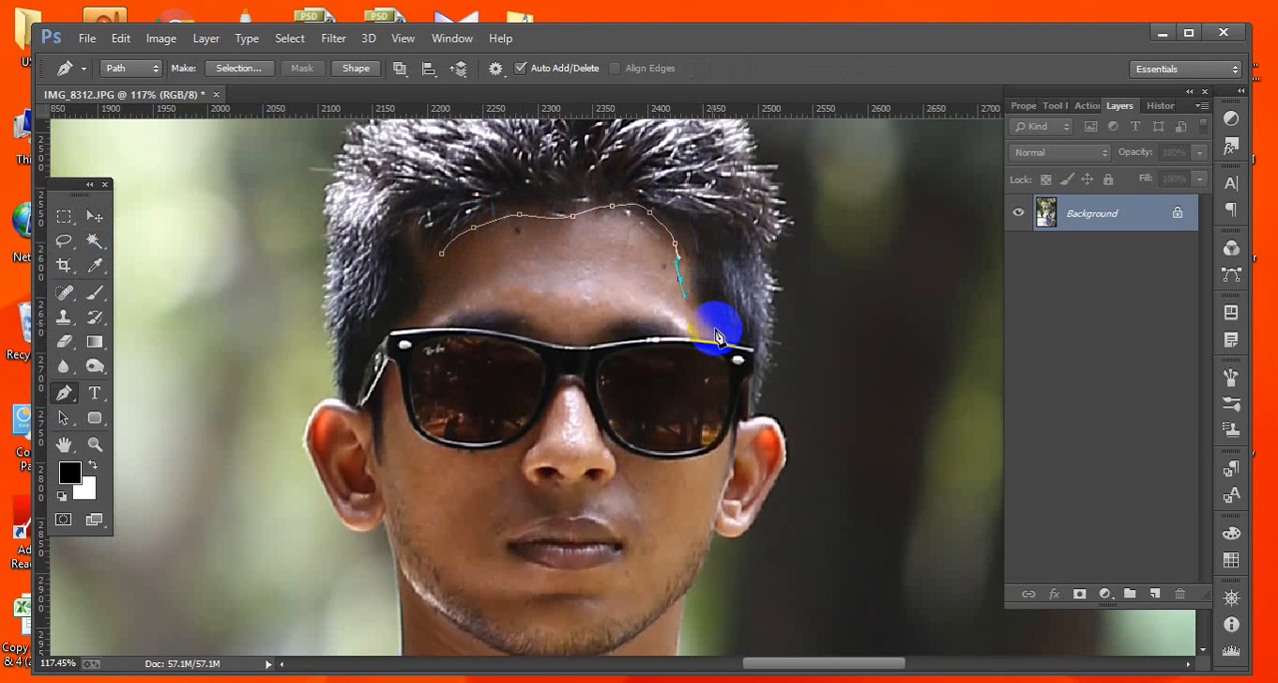
{"action": "left_click_drag", "start_coordinate": [723, 344], "coordinate": [528, 314]}
{"action": "left_click_drag", "start_coordinate": [518, 306], "coordinate": [420, 330]}
{"action": "left_click", "coordinate": [442, 255]}
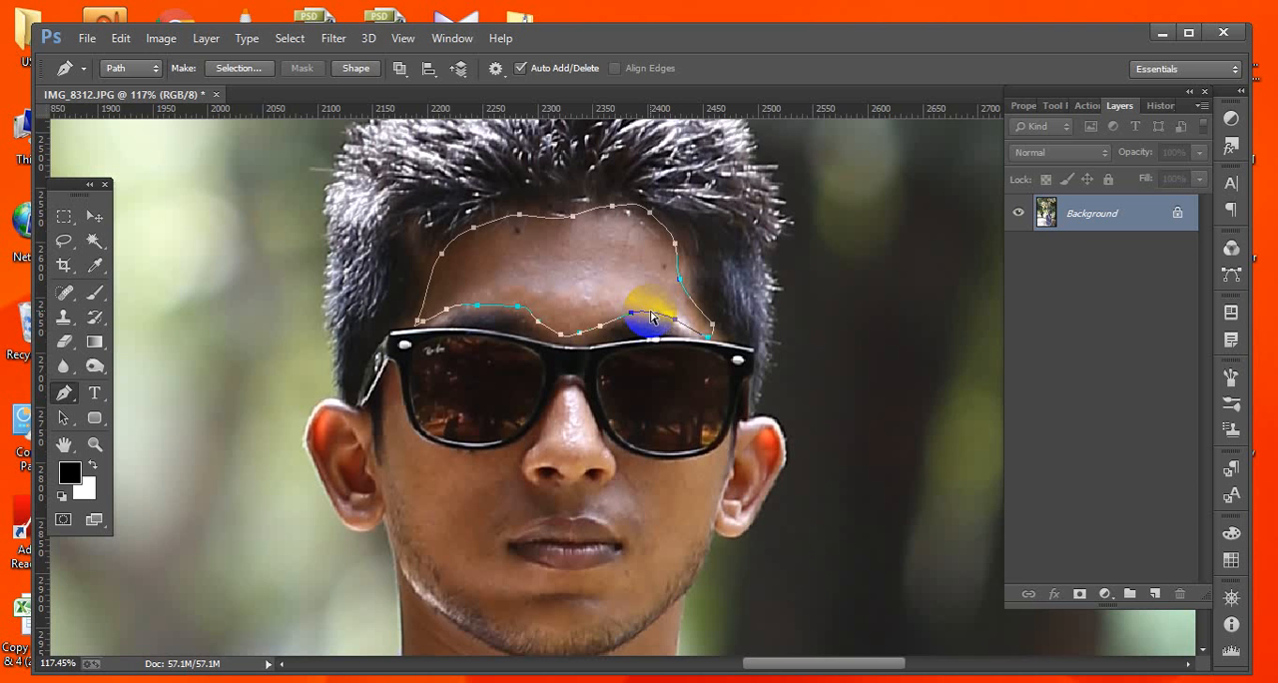
{"action": "key", "text": "ctrl+Return"}
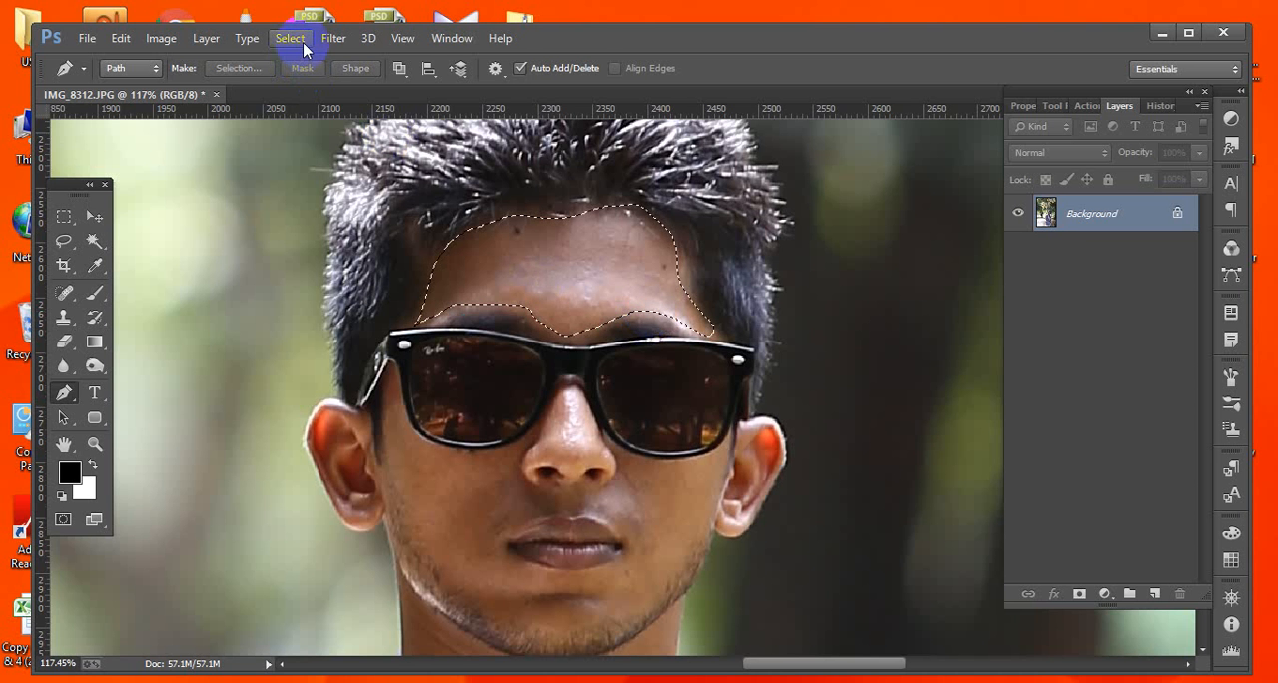
Apply a Gaussian Blur with a radius of 1.7 pixels to the forehead selection.
{"action": "left_click", "coordinate": [333, 38]}
{"action": "mouse_move", "coordinate": [372, 262]}
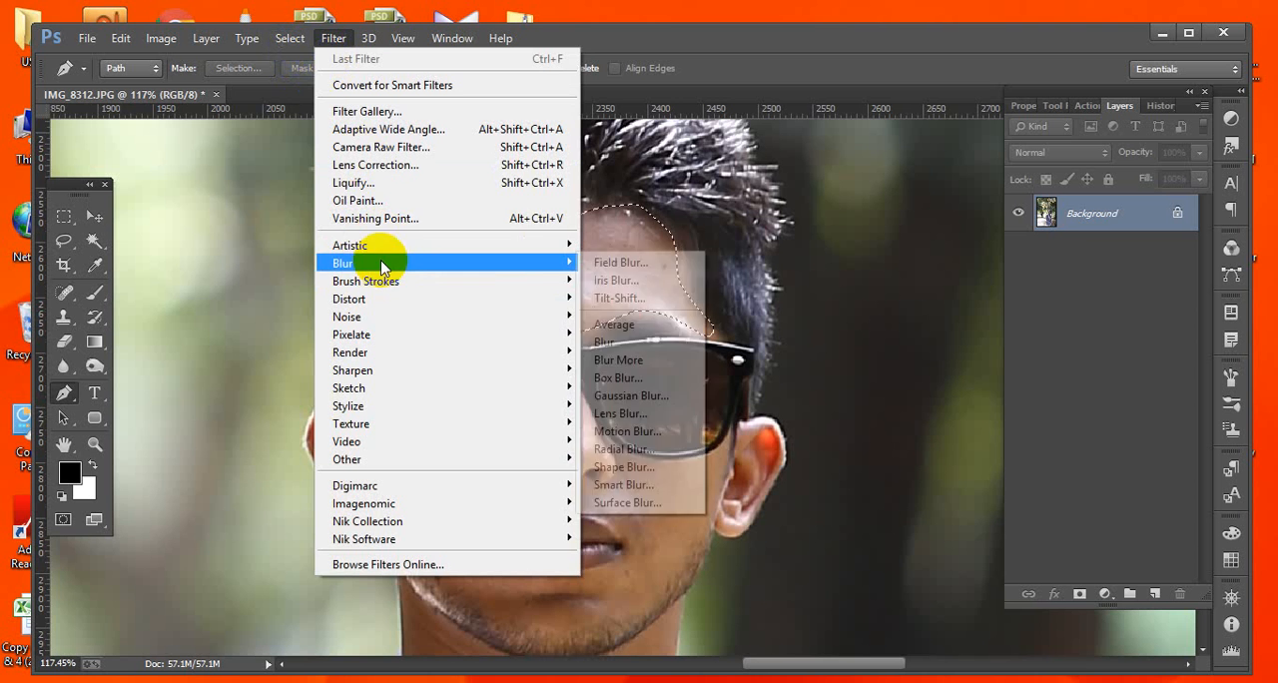
{"action": "left_click", "coordinate": [623, 396]}
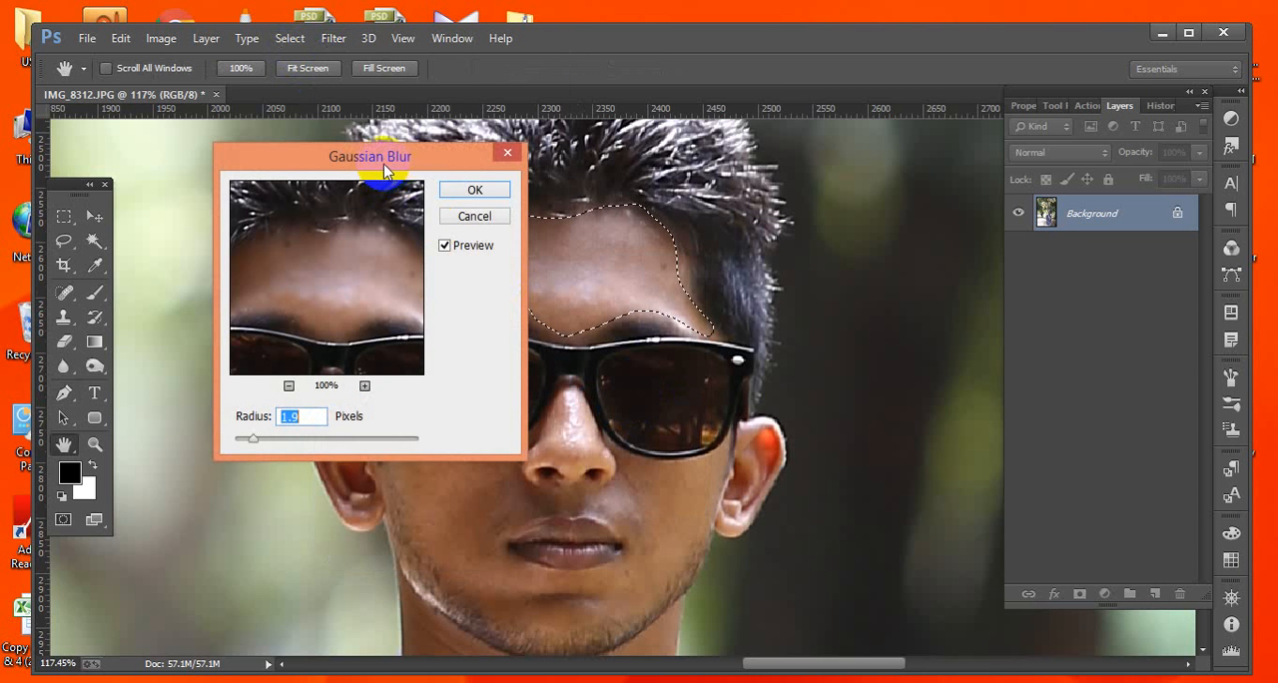
{"action": "left_click_drag", "start_coordinate": [370, 178], "coordinate": [277, 157]}
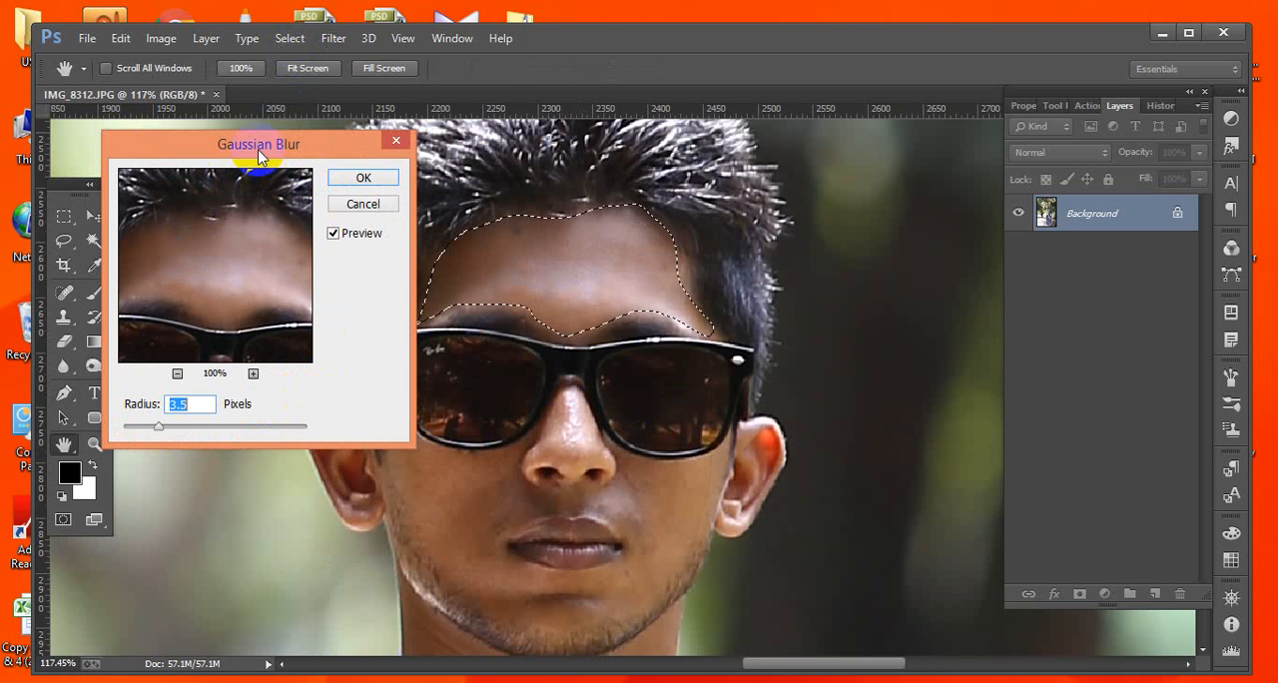
{"action": "left_click_drag", "start_coordinate": [261, 157], "coordinate": [907, 251]}
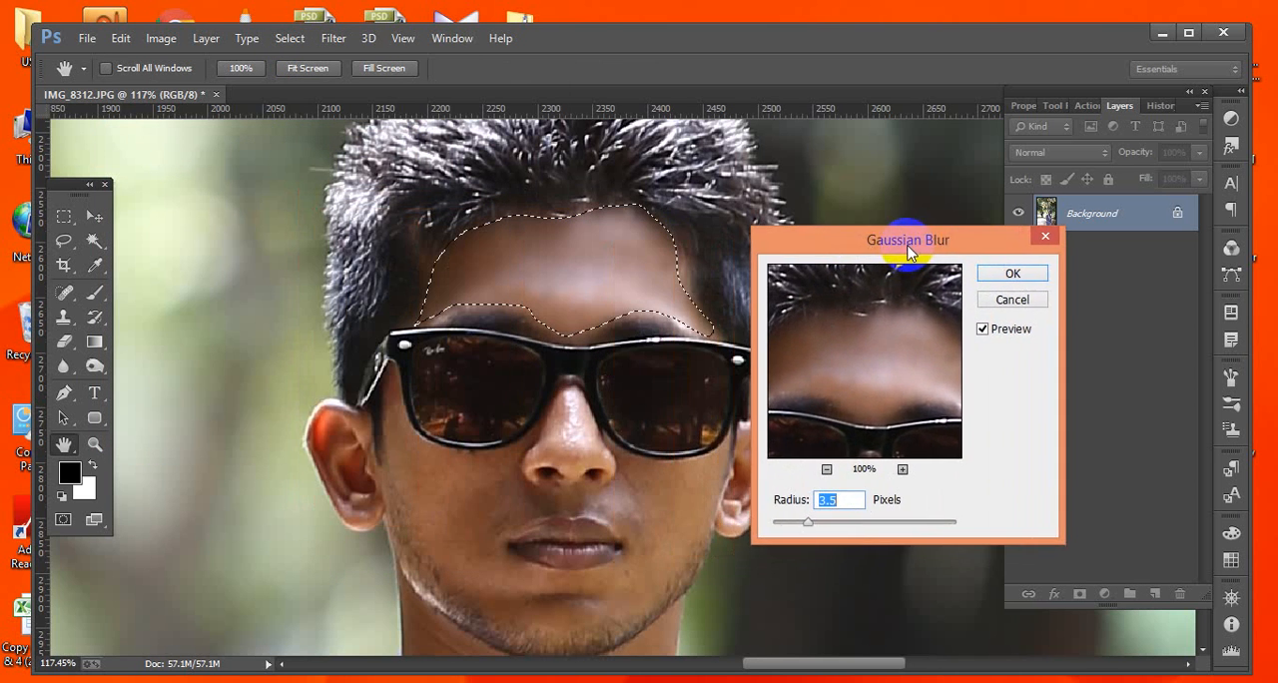
{"action": "left_click_drag", "start_coordinate": [810, 524], "coordinate": [789, 530]}
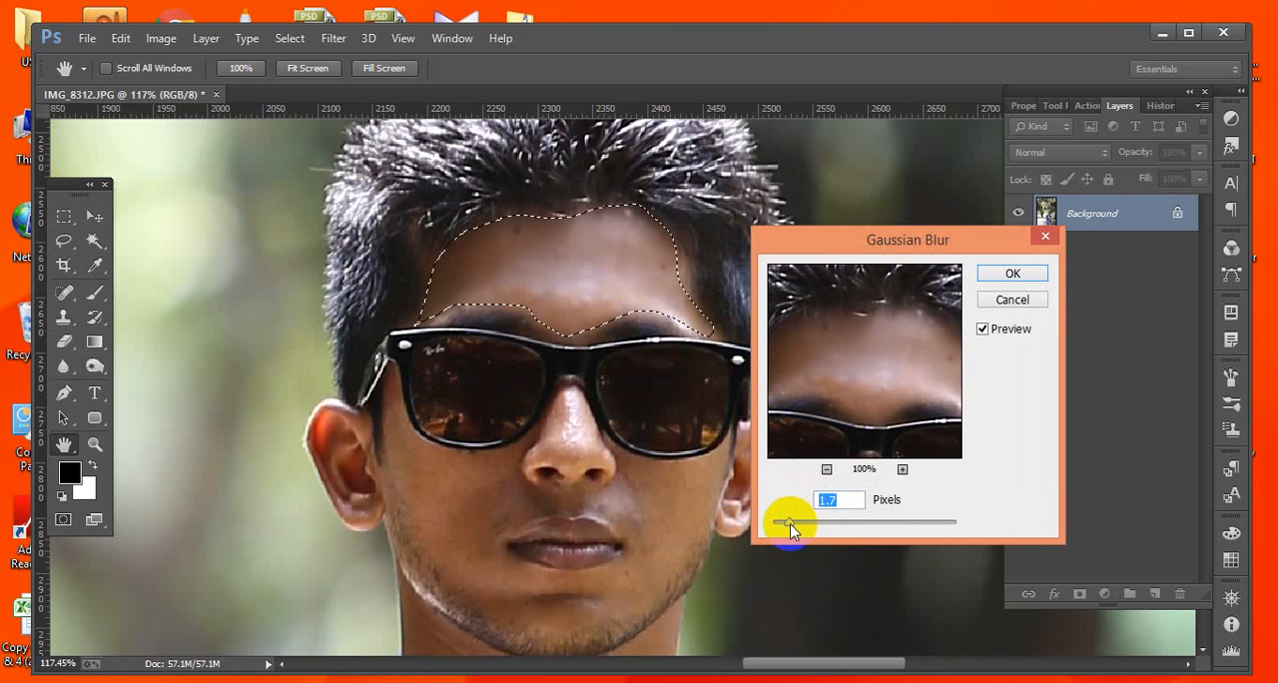
{"action": "left_click_drag", "start_coordinate": [789, 525], "coordinate": [796, 527]}
{"action": "left_click", "coordinate": [1012, 273]}
{"action": "key", "text": "p"}
{"action": "left_click", "coordinate": [656, 477]}
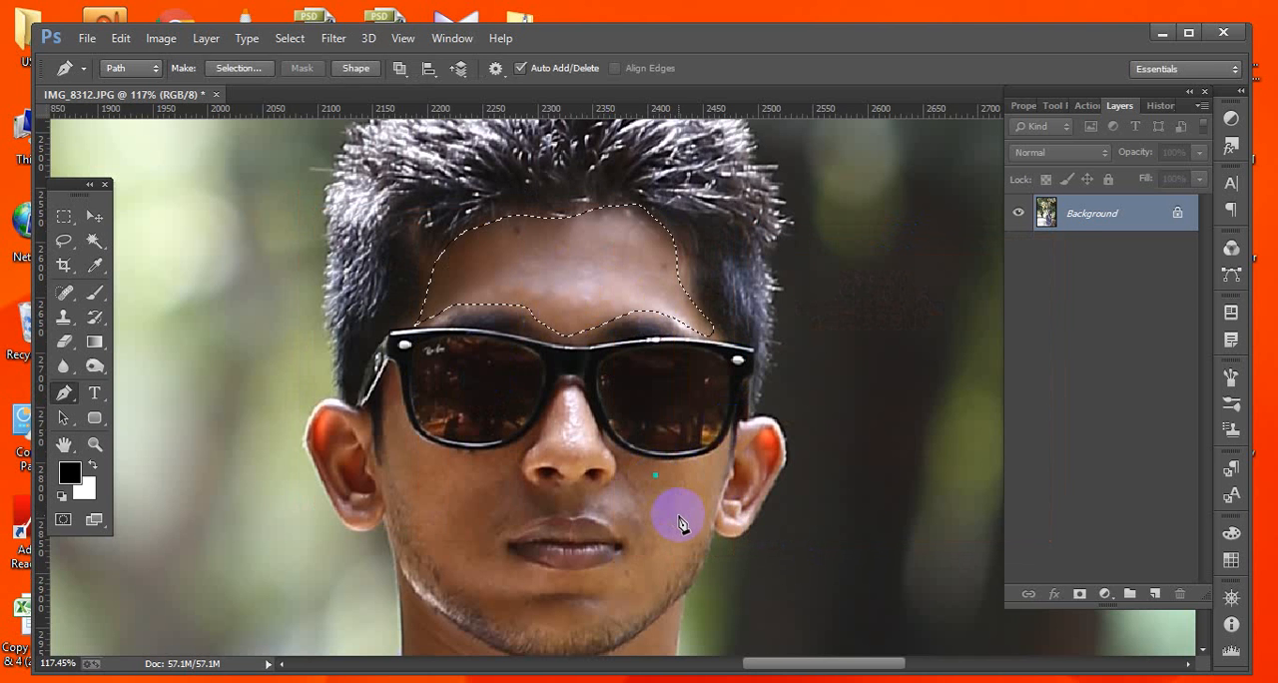
{"action": "key", "text": "ctrl+z"}
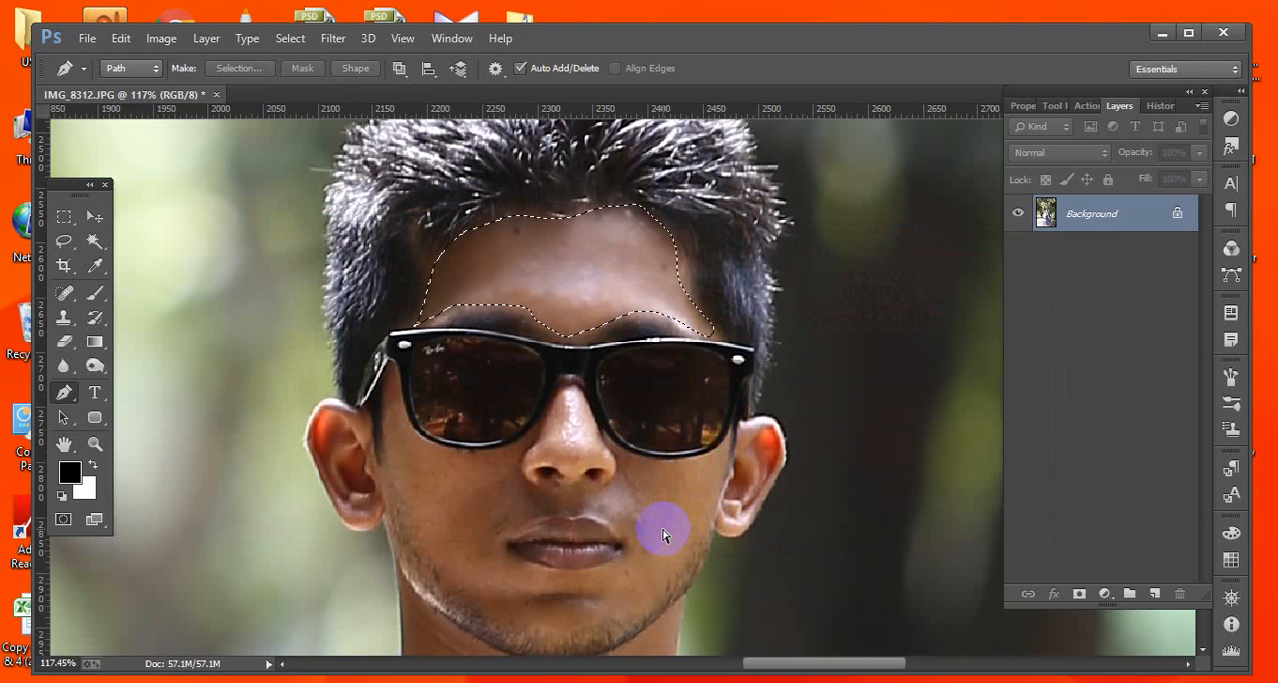
Zoom in on the forehead edge and step backward and forward through history to compare before and after the blur.
{"action": "key", "text": "ctrl+d"}
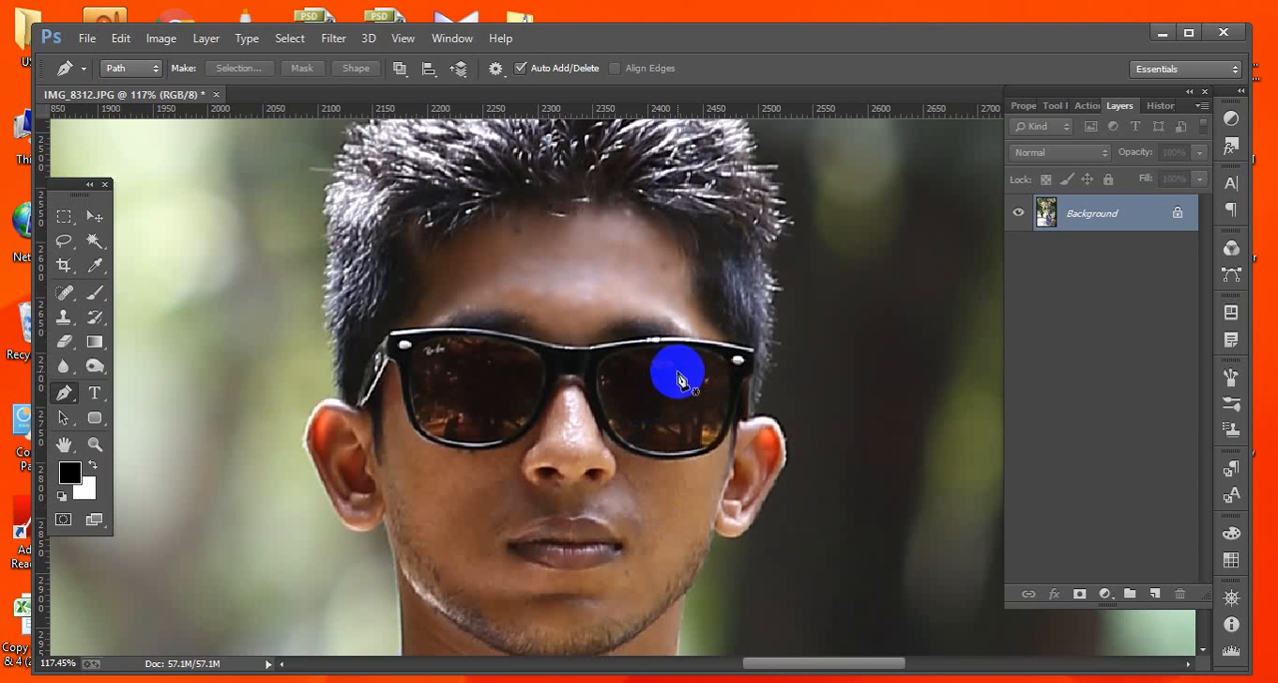
{"action": "left_click_drag", "start_coordinate": [666, 222], "coordinate": [744, 338]}
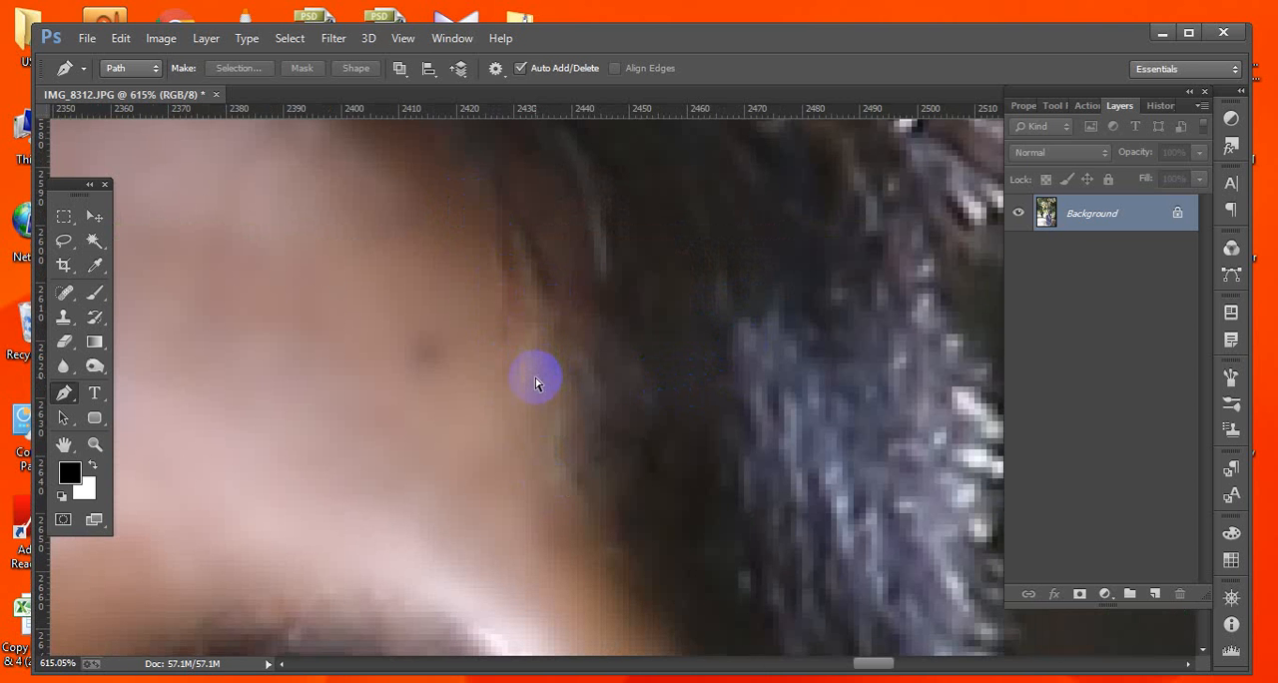
{"action": "key", "text": "ctrl+h"}
{"action": "key", "text": "ctrl+alt+z"}
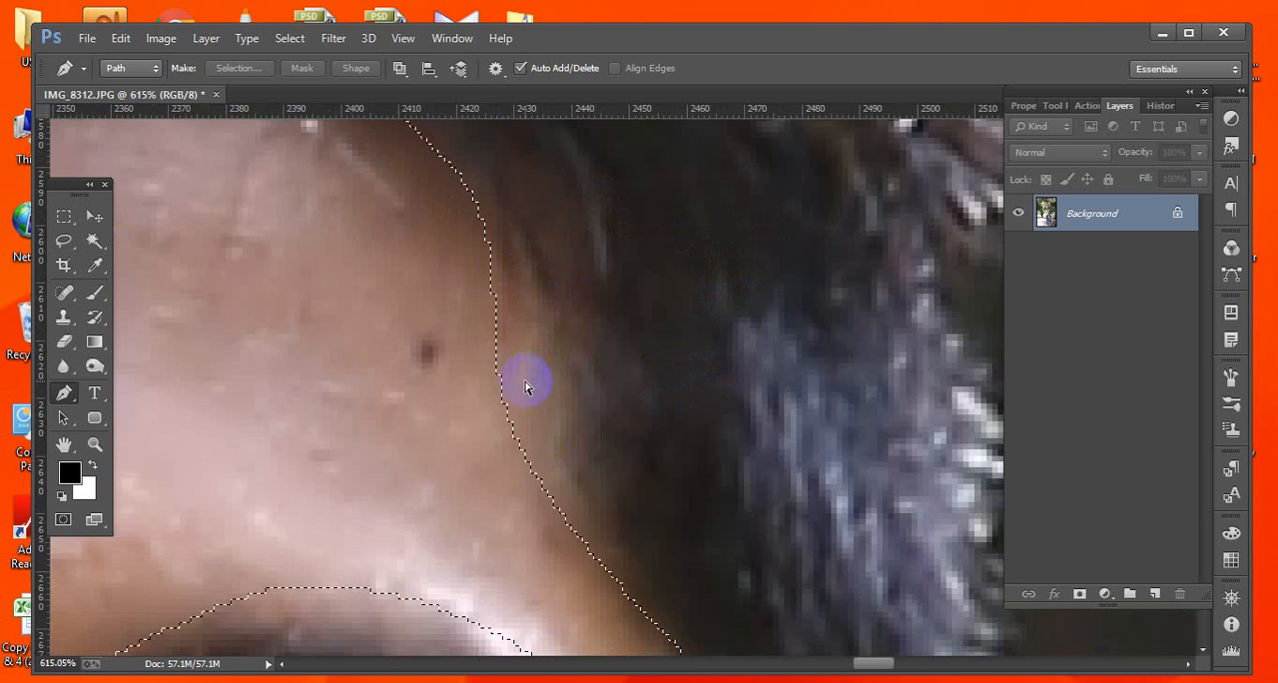
{"action": "key", "text": "ctrl+alt+z"}
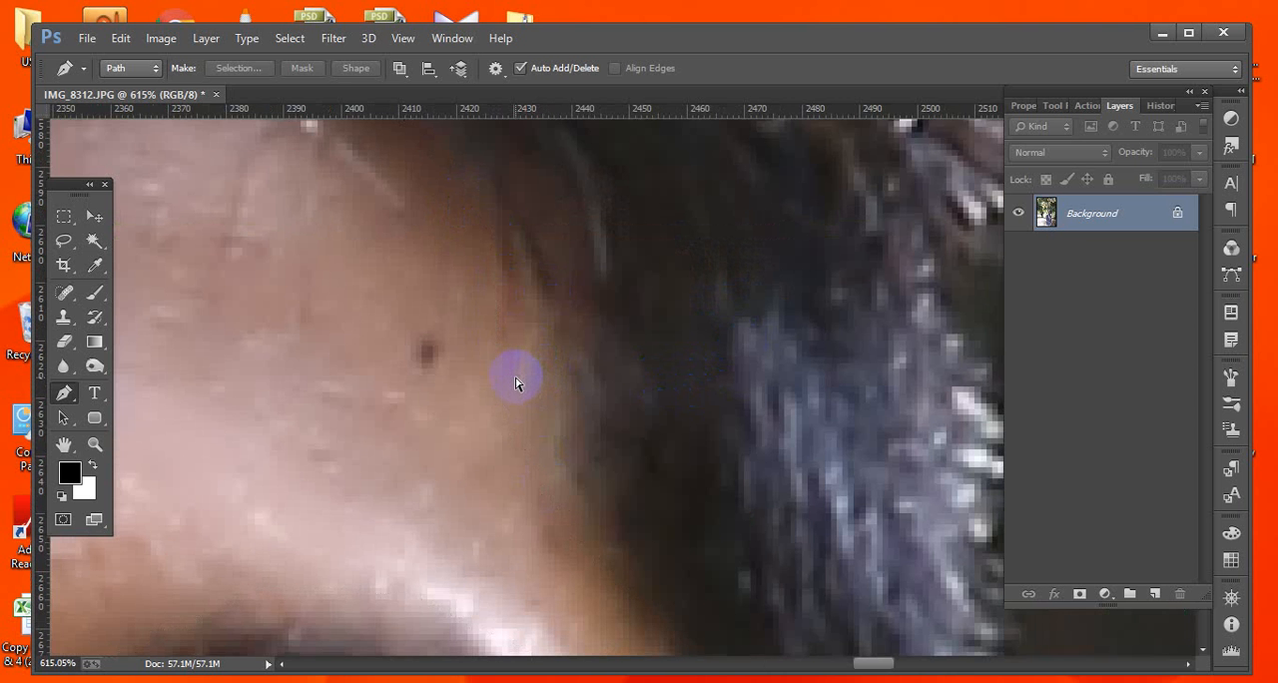
{"action": "key", "text": "ctrl+shift+z"}
{"action": "key", "text": "ctrl+0"}
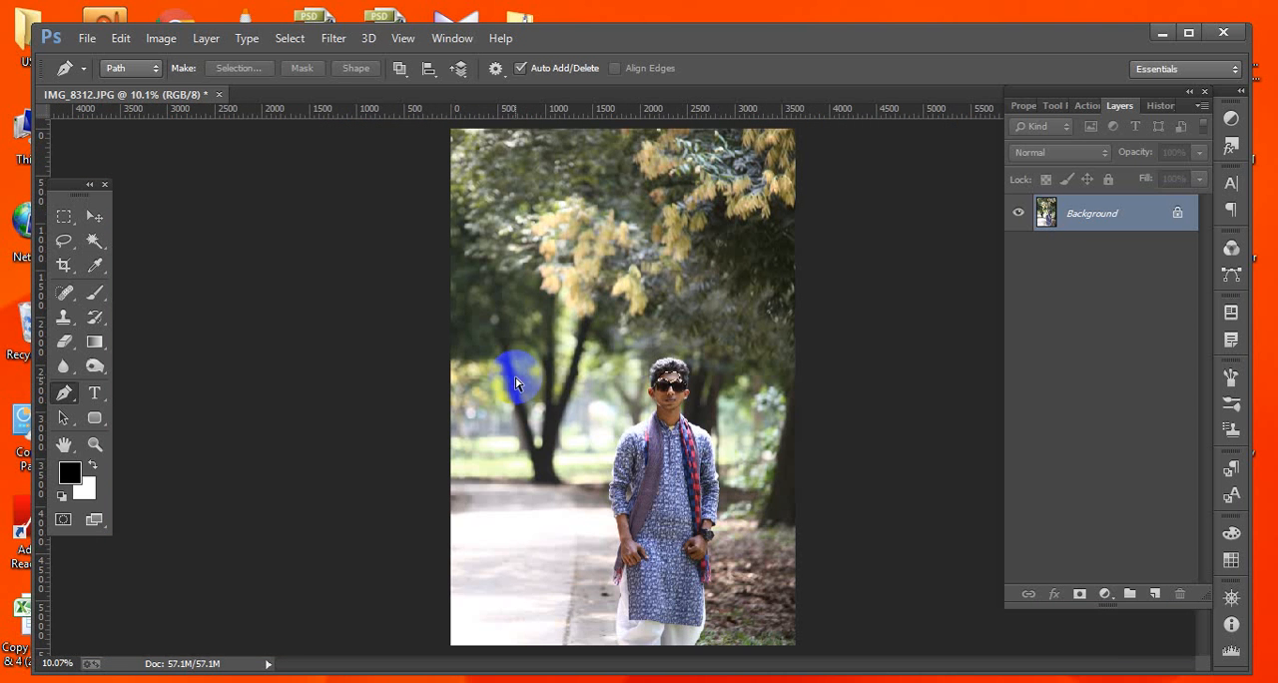
{"action": "left_click_drag", "start_coordinate": [655, 373], "coordinate": [714, 445]}
{"action": "left_click_drag", "start_coordinate": [680, 371], "coordinate": [679, 384]}
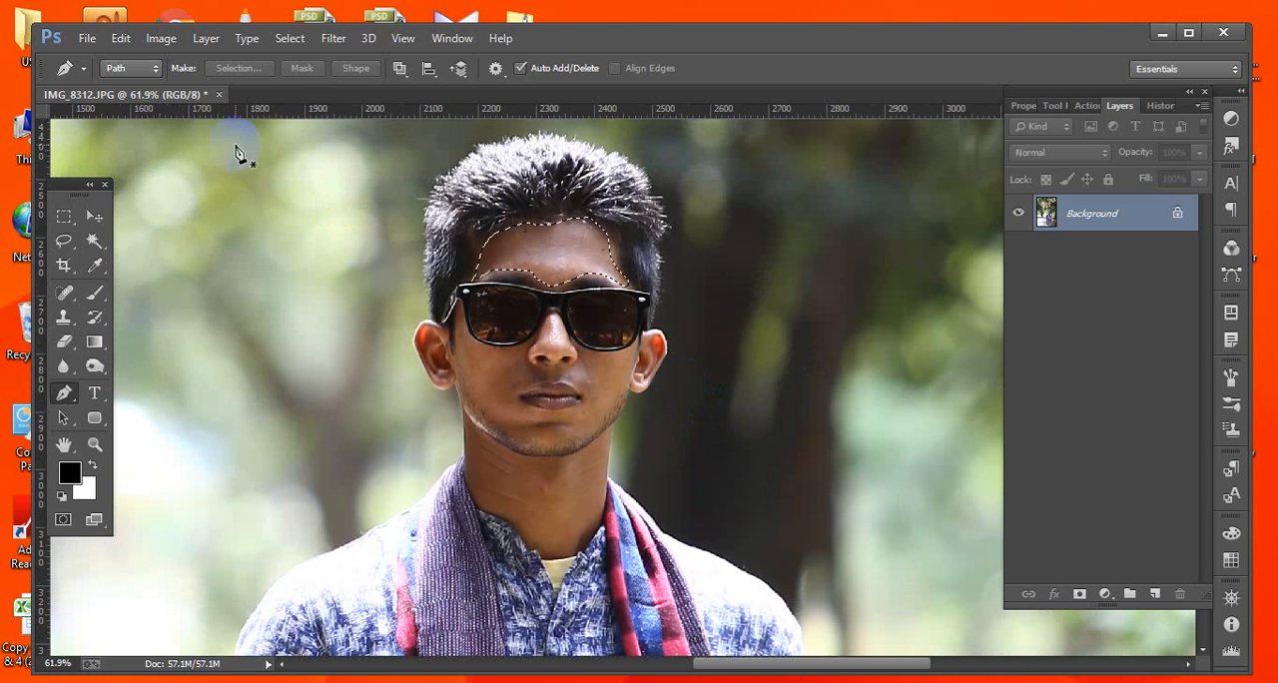
Create a new 10 × 7 inch, 300 pixels/inch RGB document named Untitled-1.
{"action": "left_click", "coordinate": [87, 38]}
{"action": "left_click", "coordinate": [103, 60]}
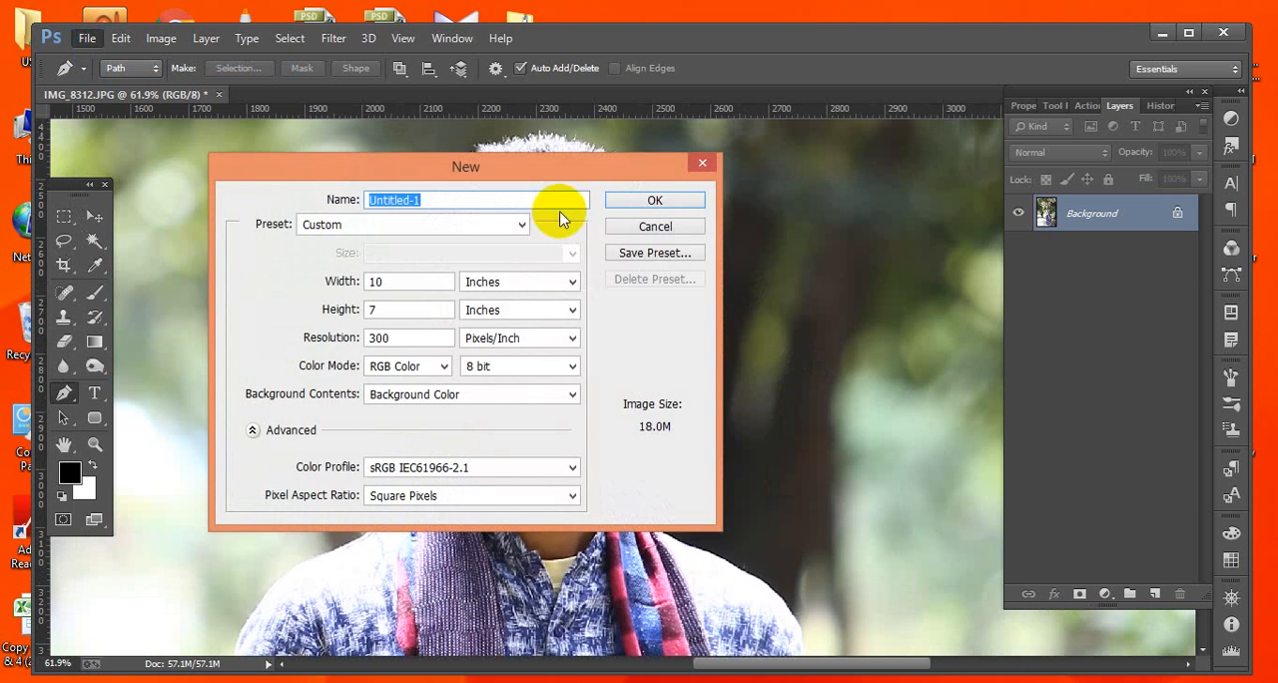
{"action": "left_click", "coordinate": [653, 200]}
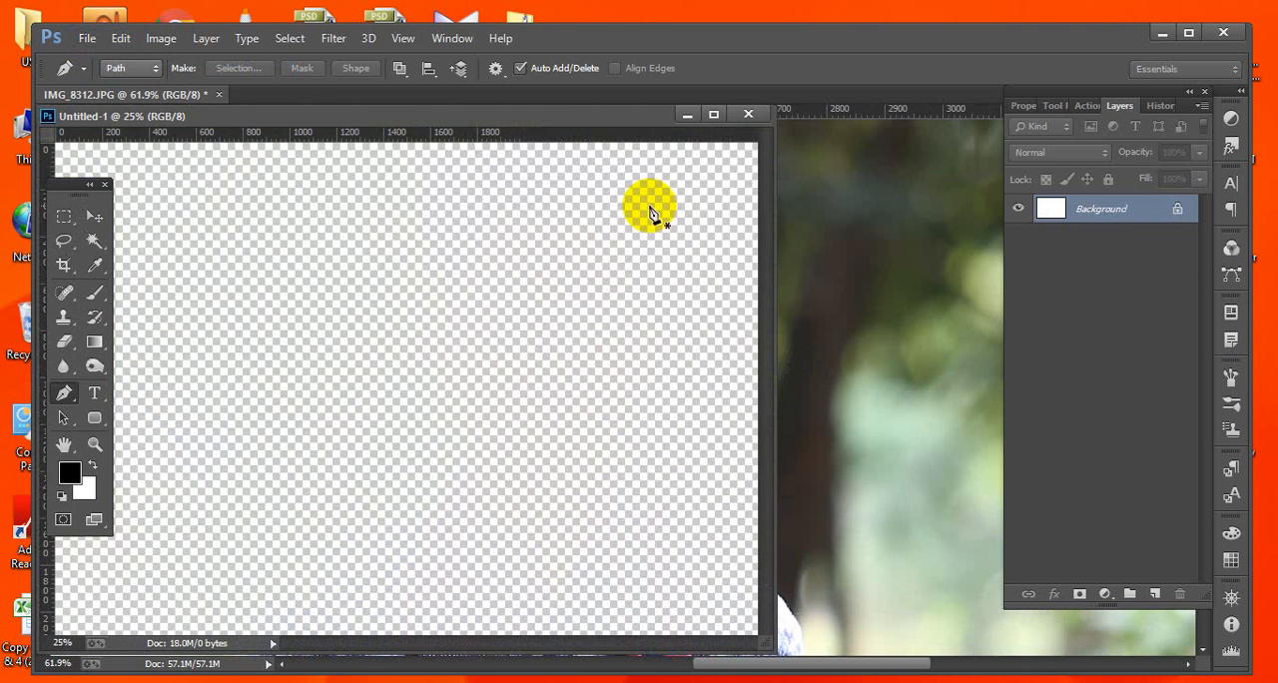
{"action": "left_click_drag", "start_coordinate": [427, 120], "coordinate": [574, 122]}
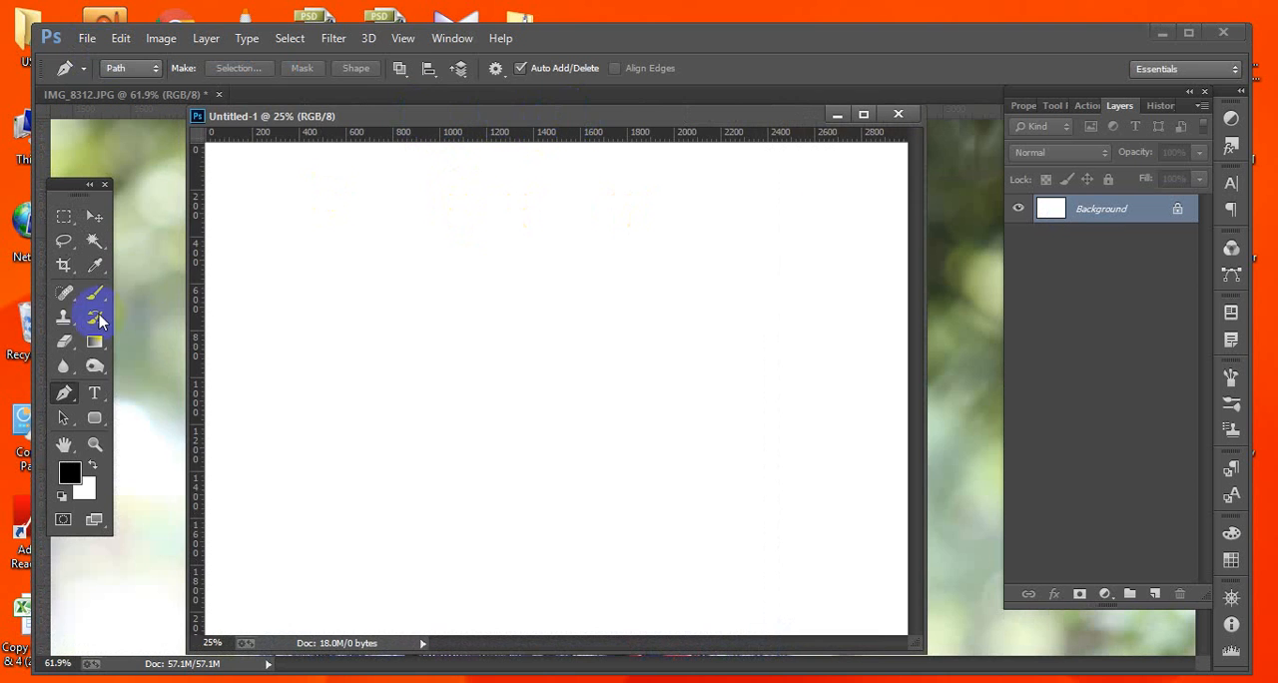
On a new layer, draw a circle with the Ellipse tool, load it as a selection and fill it black.
{"action": "left_click", "coordinate": [91, 419]}
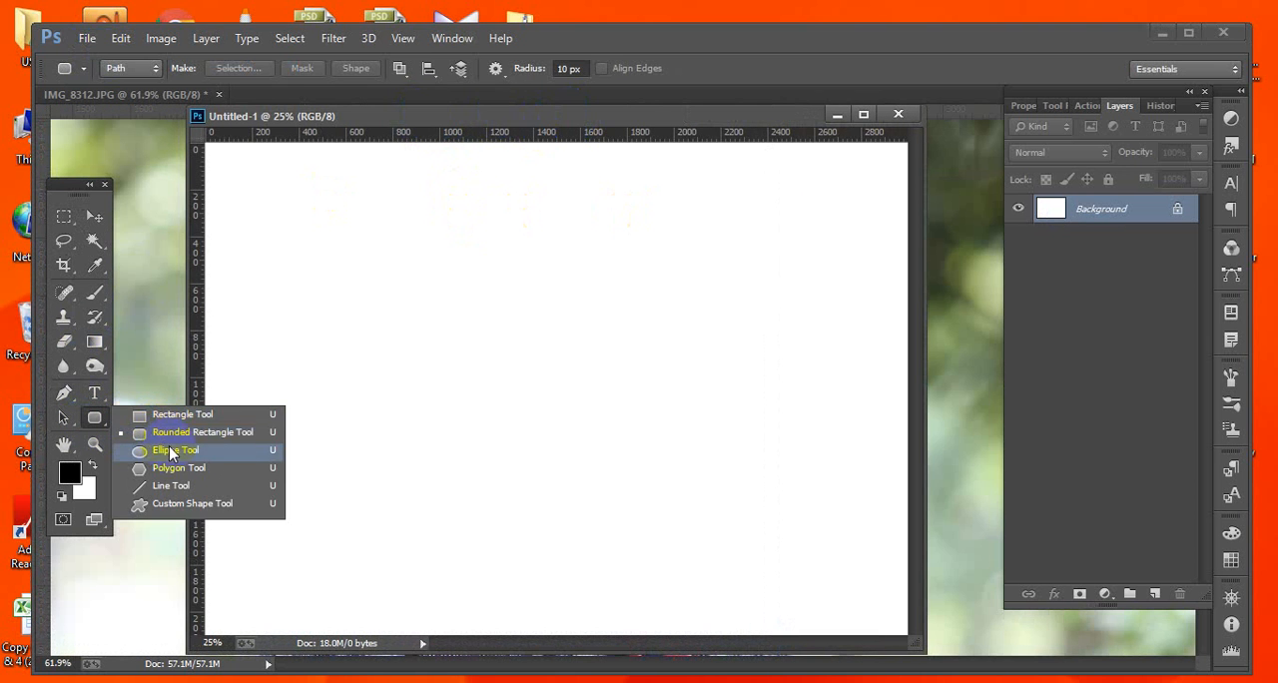
{"action": "left_click", "coordinate": [185, 448]}
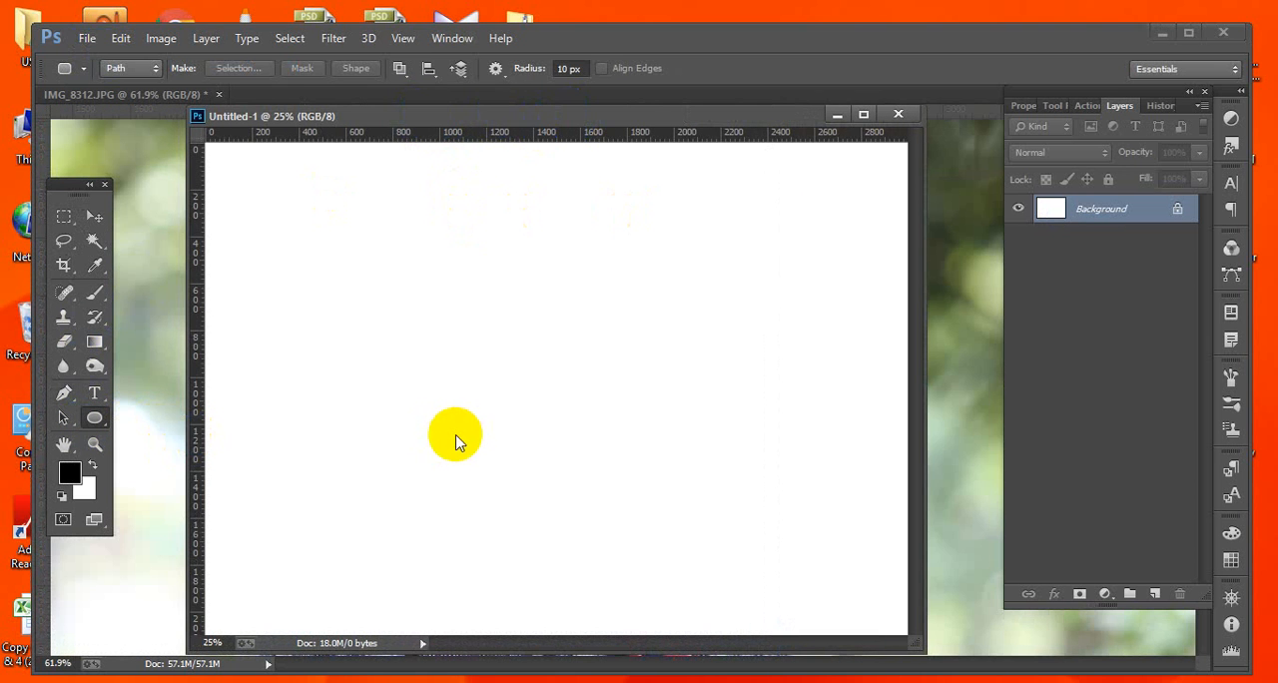
{"action": "left_click", "coordinate": [1154, 593]}
{"action": "left_click_drag", "start_coordinate": [456, 330], "coordinate": [519, 436]}
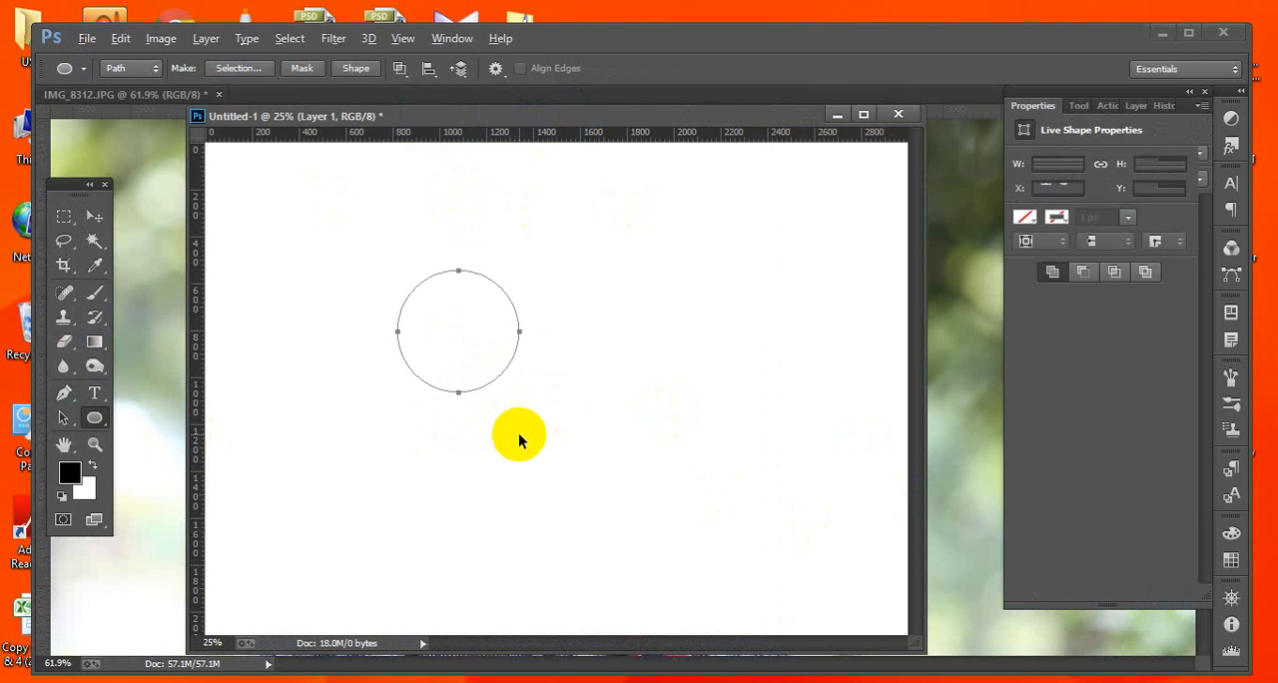
{"action": "key", "text": "ctrl+Return"}
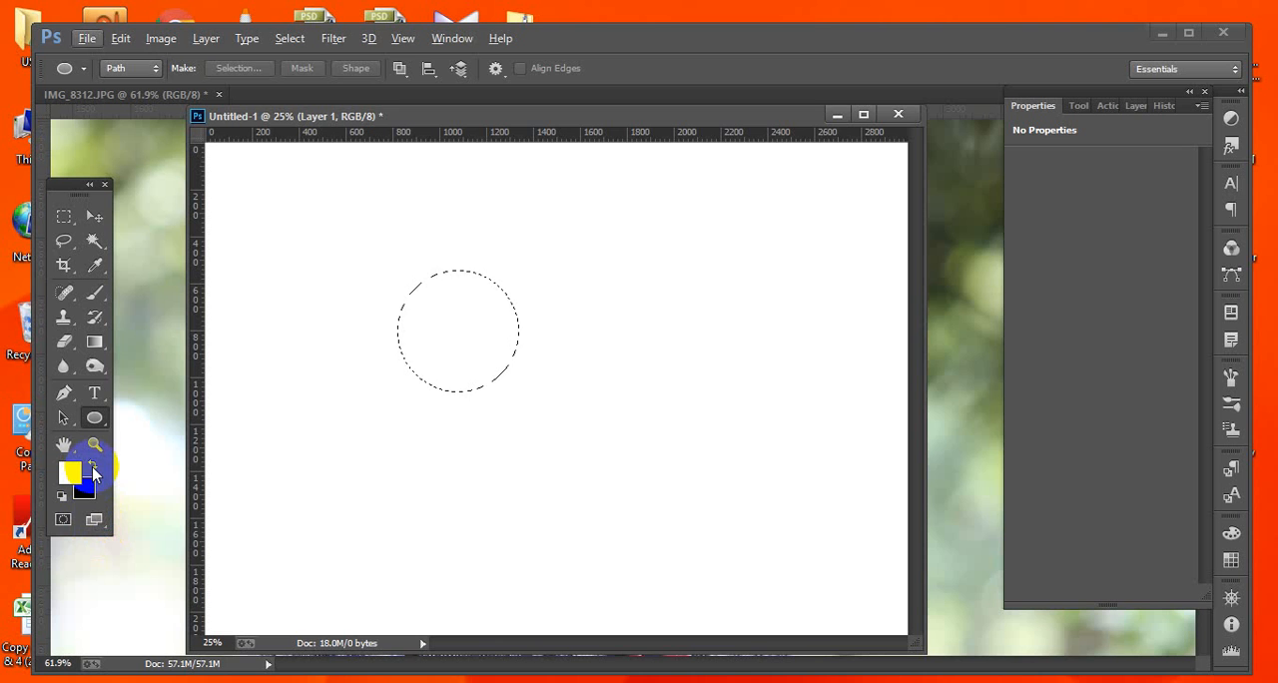
{"action": "key", "text": "alt+BackSpace"}
{"action": "key", "text": "ctrl+d"}
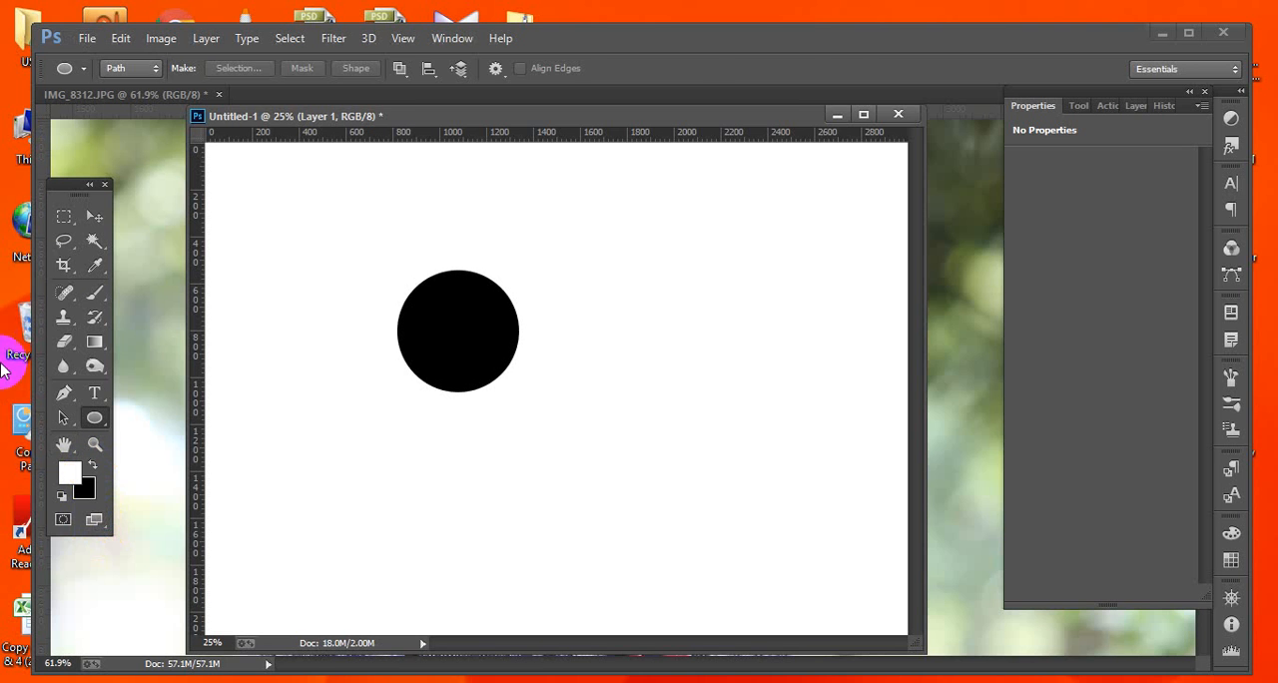
Zoom in to examine the hard edge of the black circle, then fit the canvas back on screen.
{"action": "left_click", "coordinate": [94, 215]}
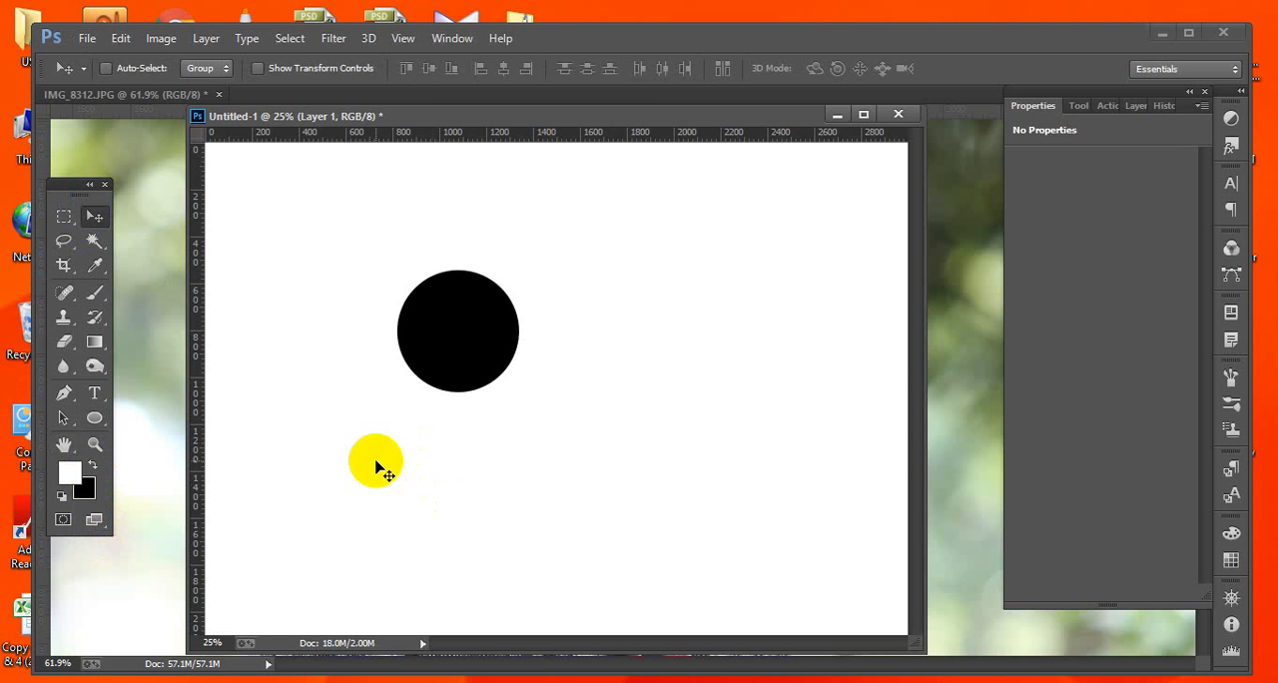
{"action": "left_click_drag", "start_coordinate": [437, 249], "coordinate": [502, 343]}
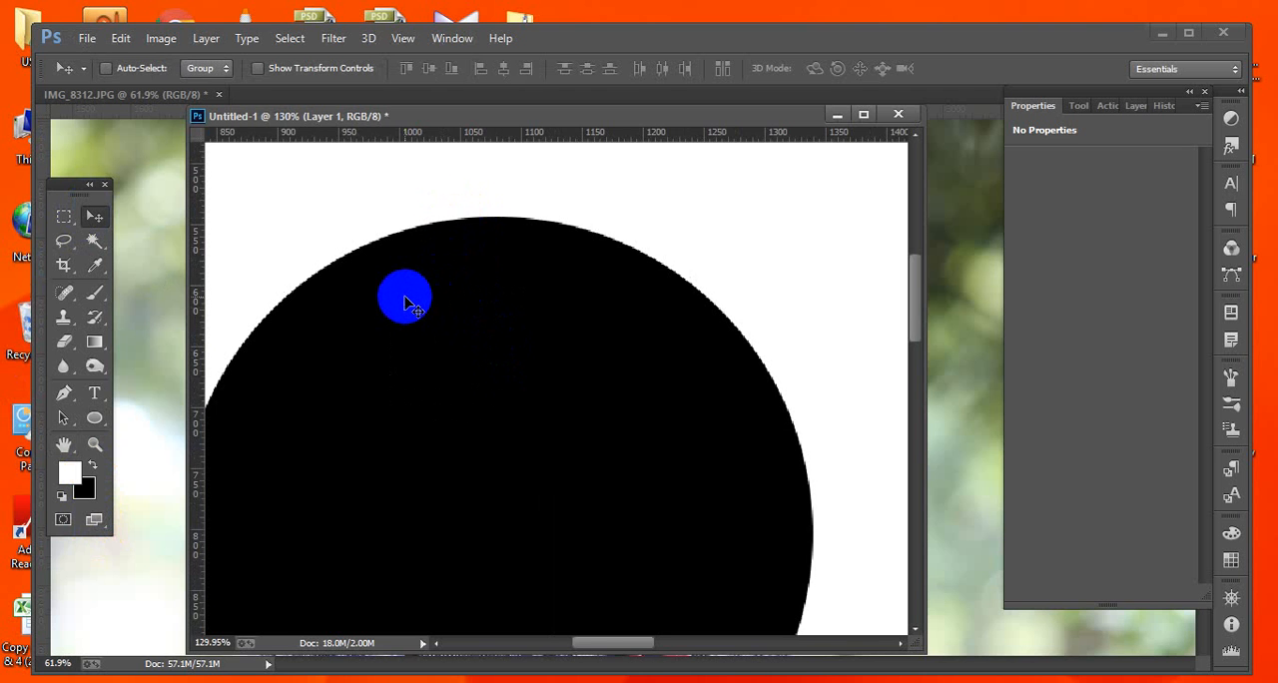
{"action": "key", "text": "ctrl+0"}
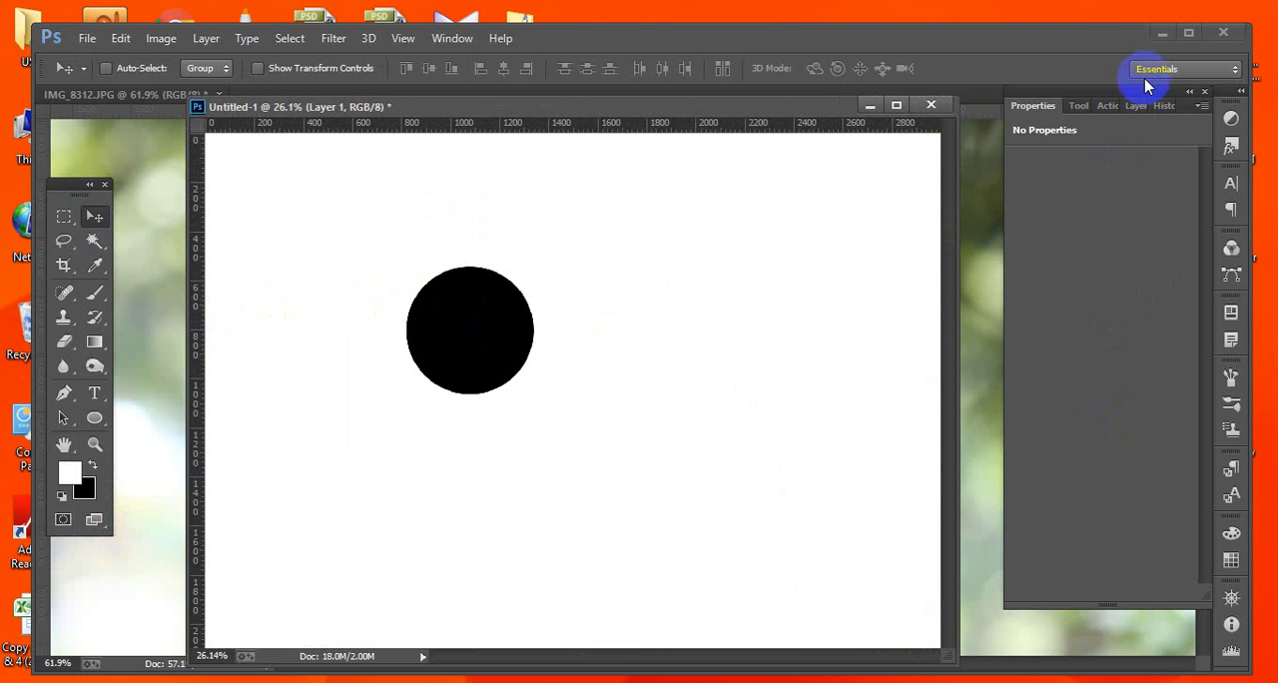
On another new layer, draw a 580 px circle beside the first, feather its selection and fill it black.
{"action": "left_click", "coordinate": [1133, 108]}
{"action": "left_click", "coordinate": [1154, 593]}
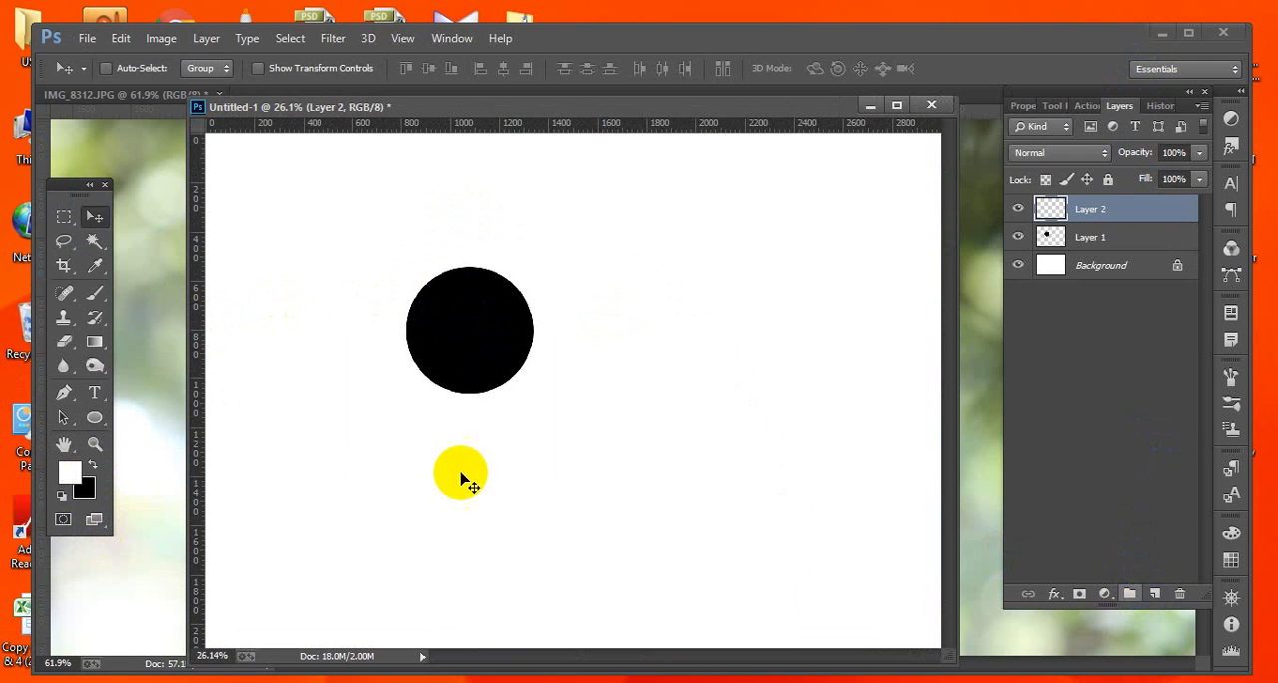
{"action": "left_click", "coordinate": [95, 418]}
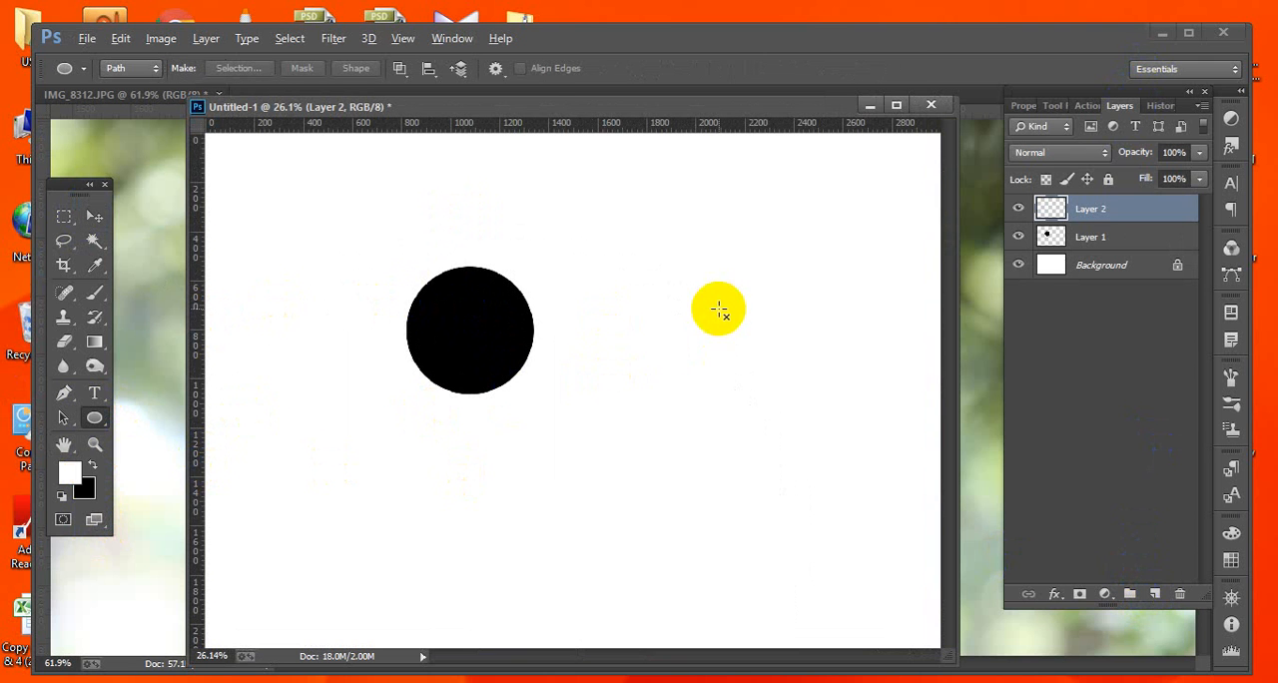
{"action": "left_click_drag", "start_coordinate": [684, 275], "coordinate": [778, 424]}
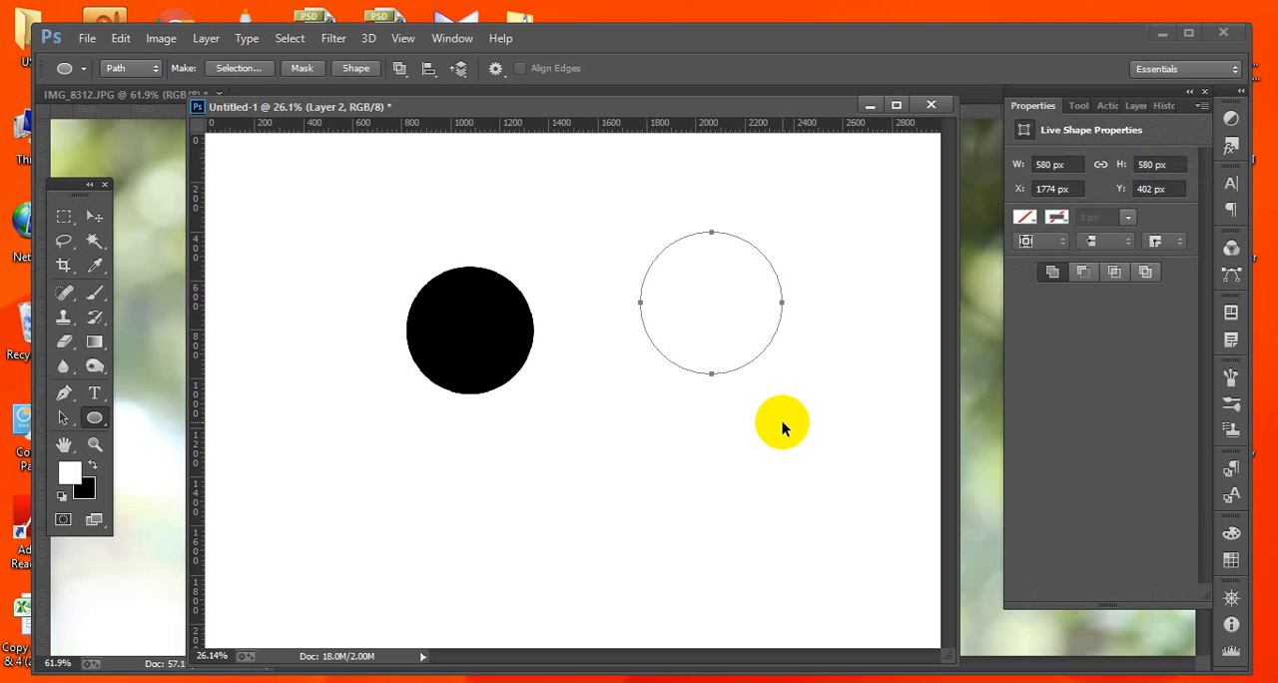
{"action": "key", "text": "ctrl+Return"}
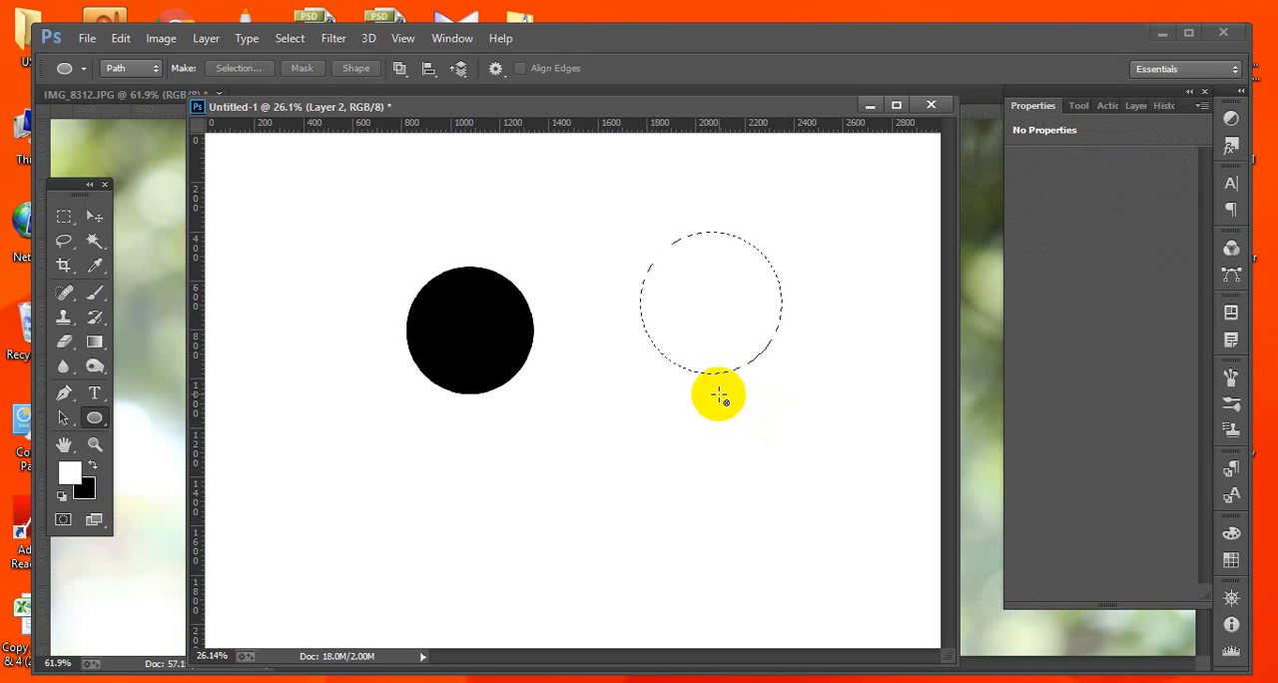
{"action": "left_click", "coordinate": [289, 40]}
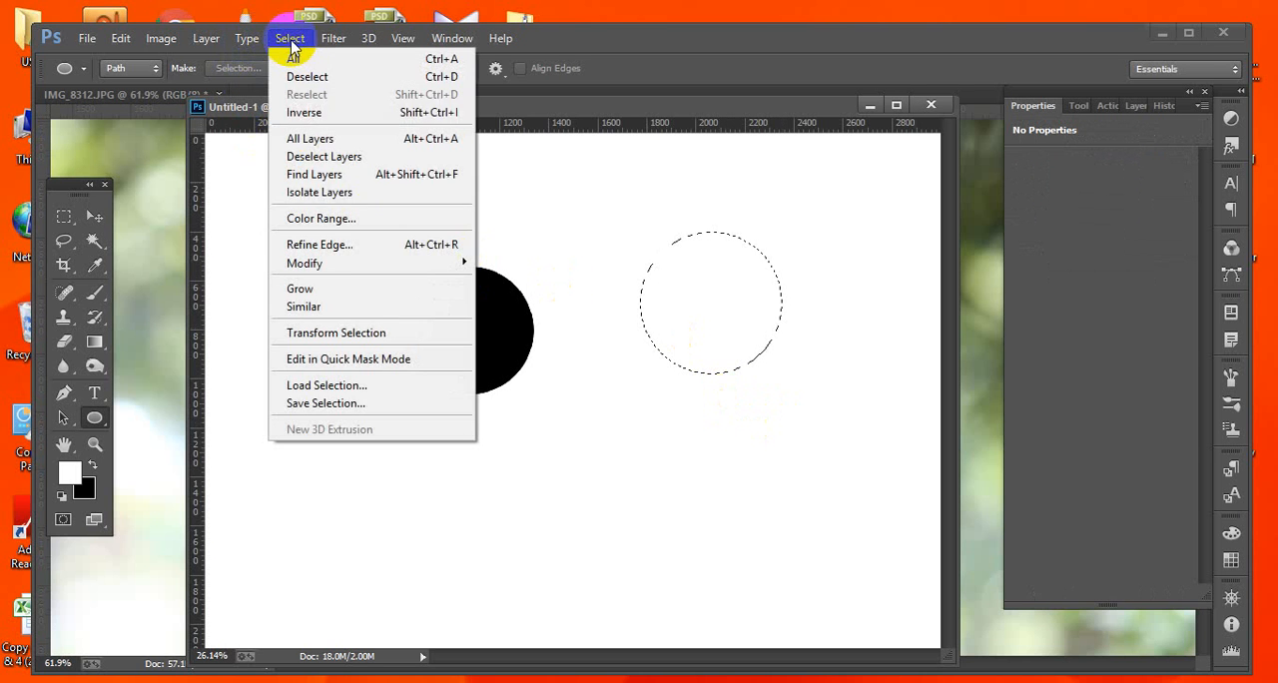
{"action": "mouse_move", "coordinate": [333, 265]}
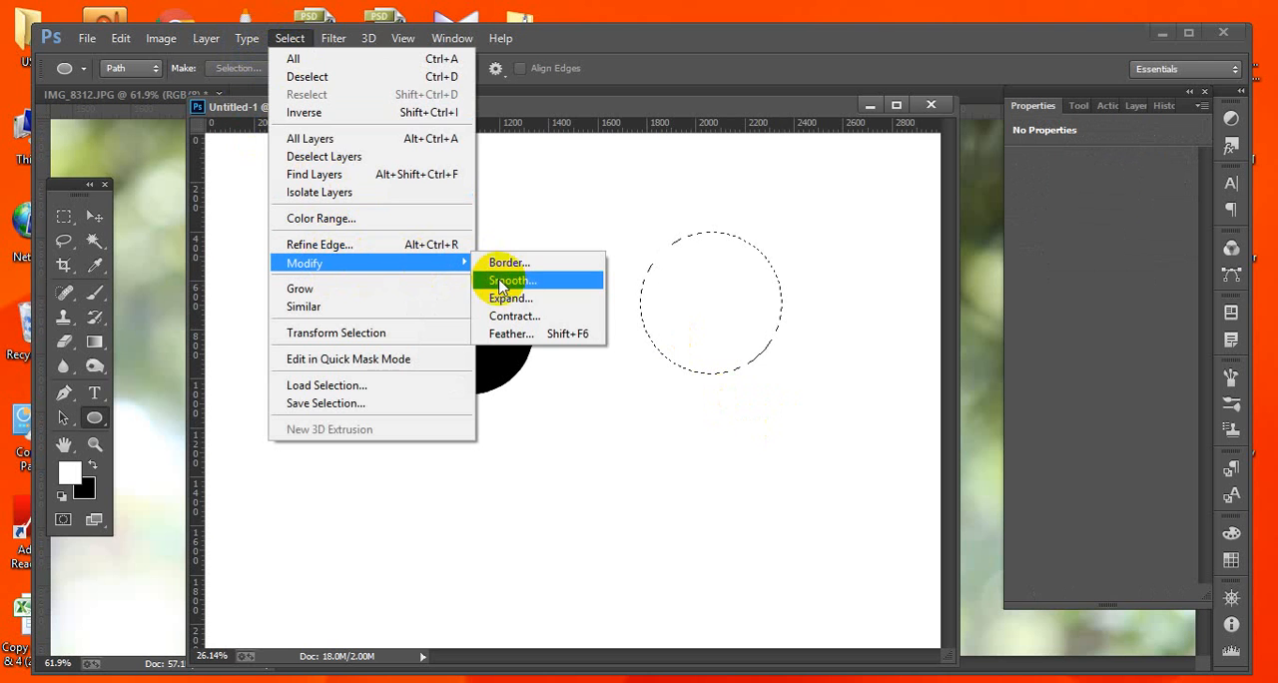
{"action": "left_click", "coordinate": [511, 335]}
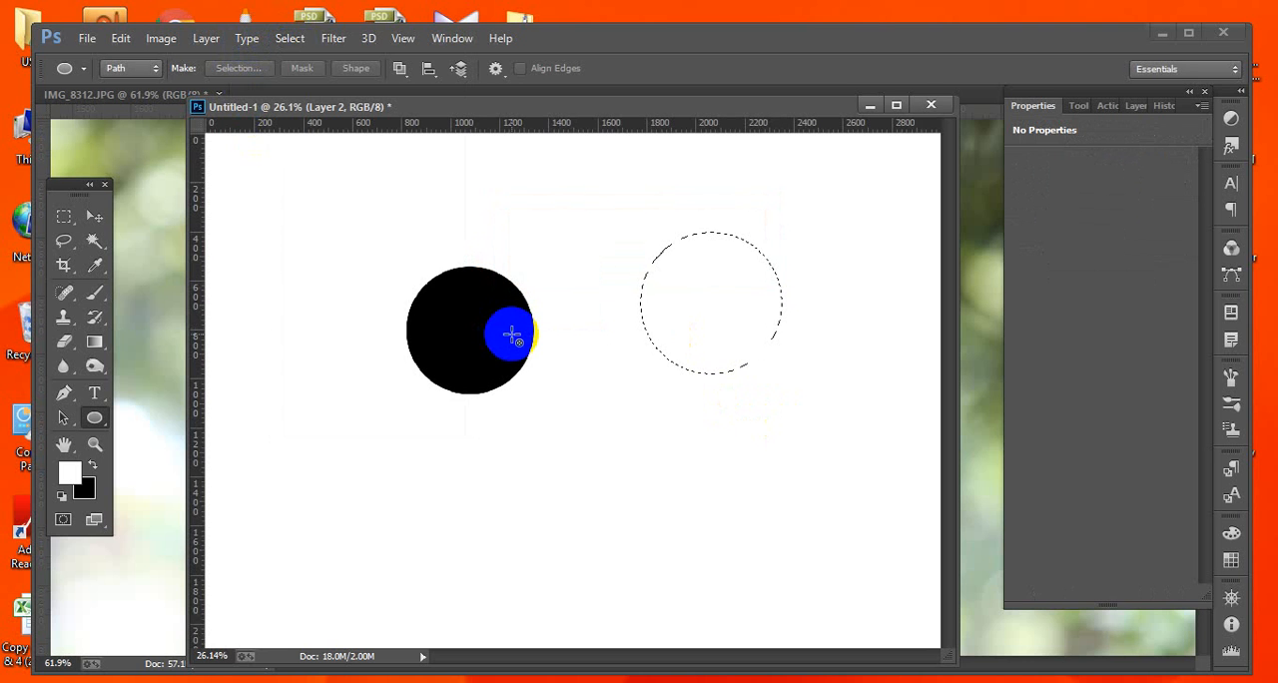
{"action": "key", "text": "ctrl+BackSpace"}
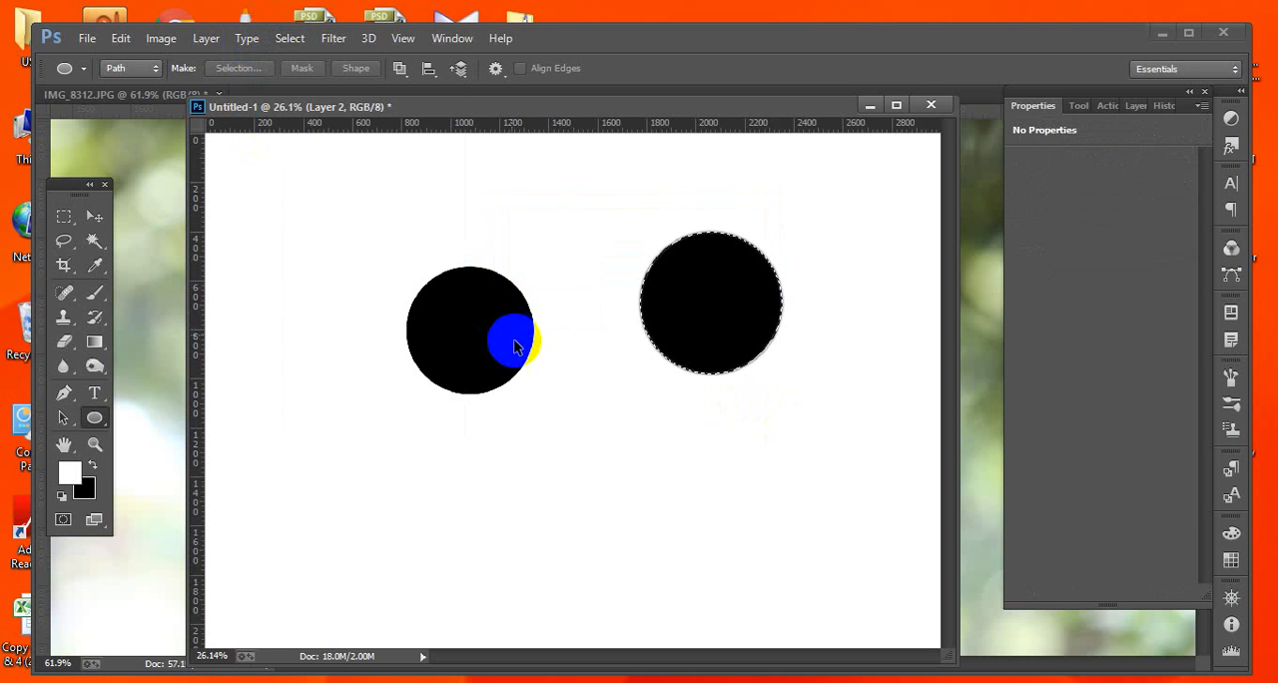
{"action": "key", "text": "ctrl+d"}
{"action": "left_click_drag", "start_coordinate": [675, 212], "coordinate": [784, 329]}
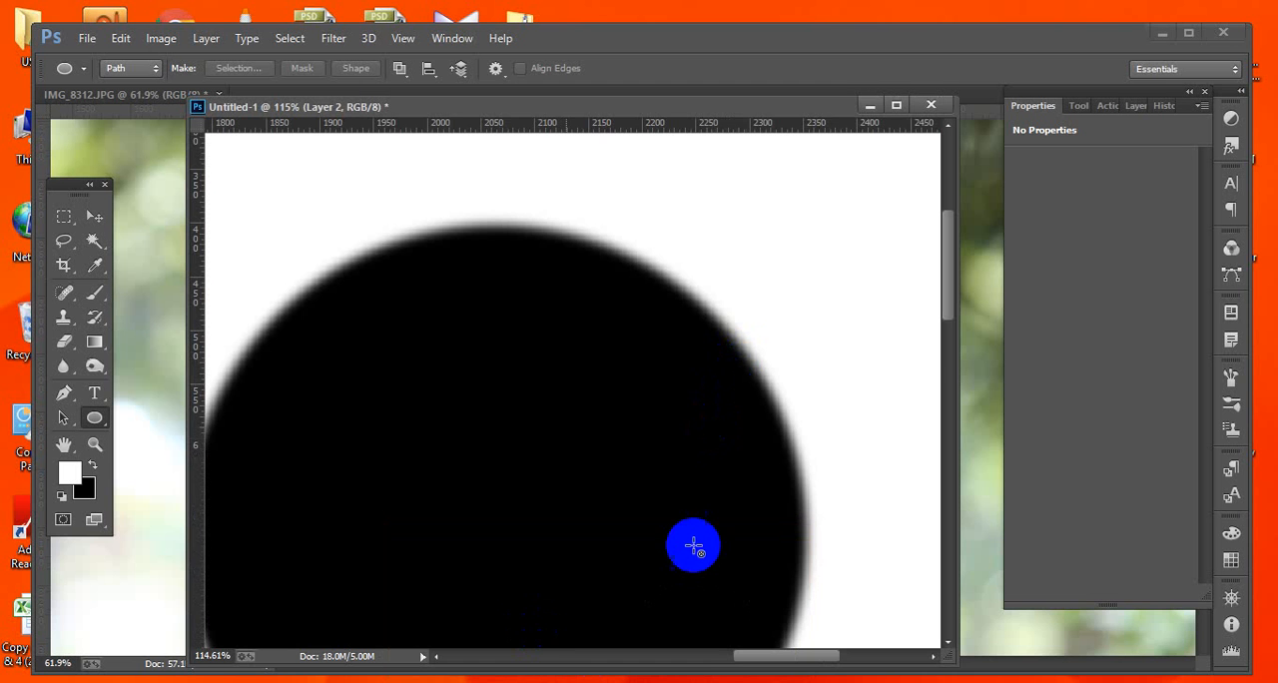
{"action": "left_click", "coordinate": [872, 105]}
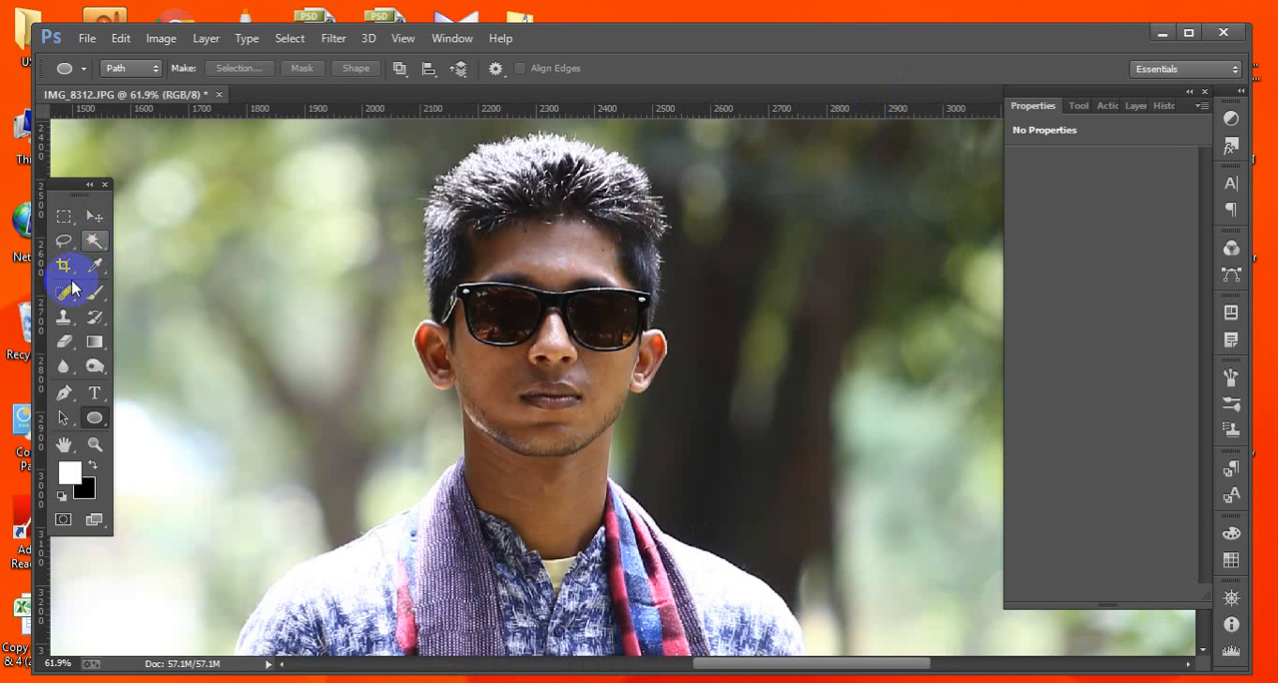
Load the forehead path as a selection and brighten it with a Curves point at input 81, output 144.
{"action": "left_click", "coordinate": [63, 393]}
{"action": "left_click_drag", "start_coordinate": [482, 210], "coordinate": [659, 433]}
{"action": "left_click_drag", "start_coordinate": [653, 389], "coordinate": [654, 399]}
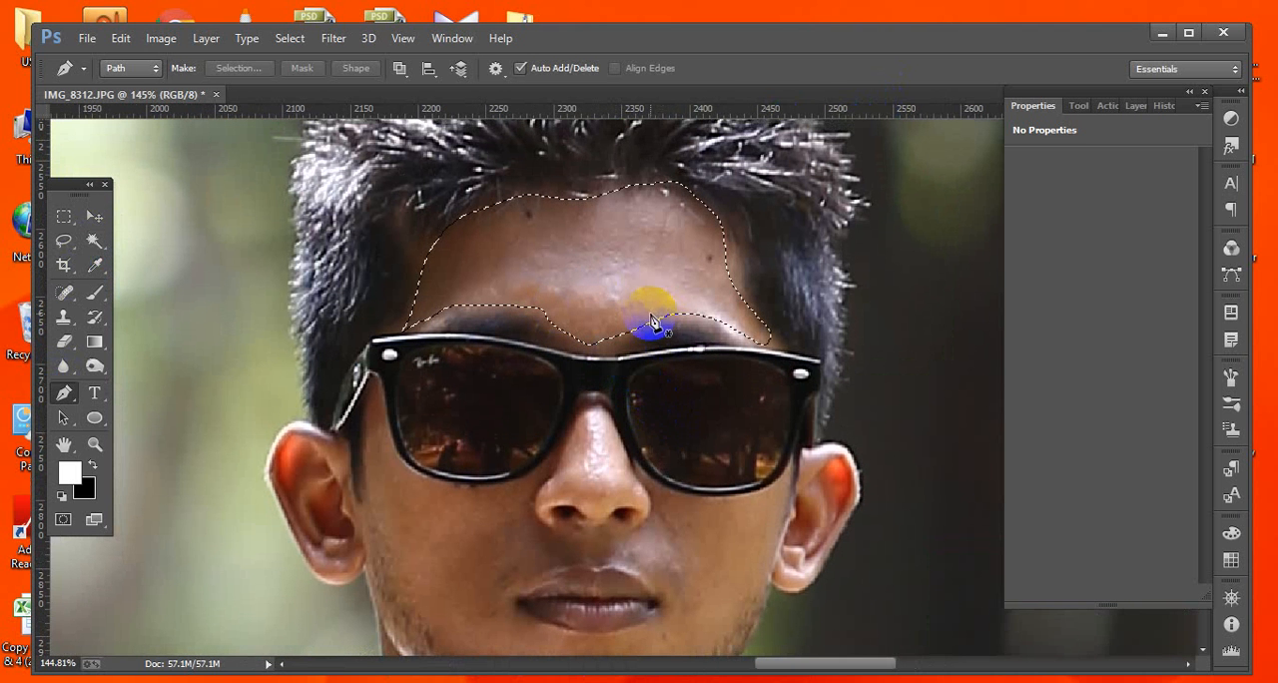
{"action": "key", "text": "ctrl+m"}
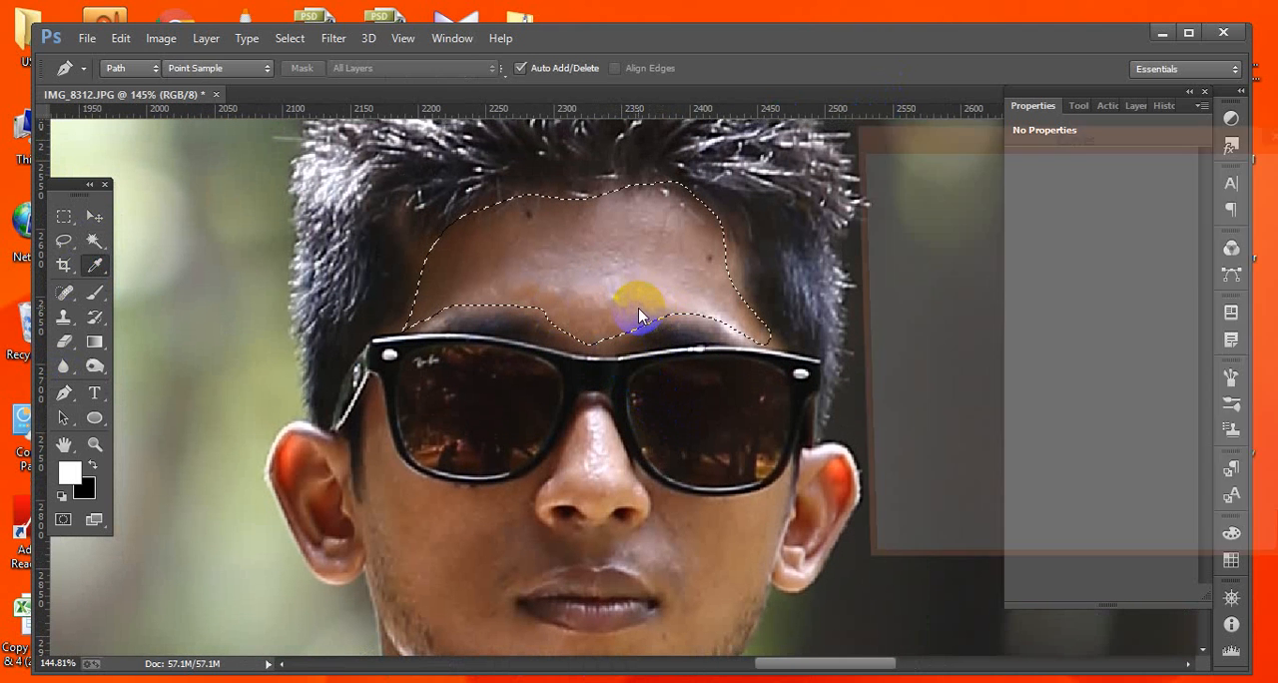
{"action": "left_click", "coordinate": [1034, 343]}
{"action": "left_click_drag", "start_coordinate": [1033, 342], "coordinate": [1006, 324]}
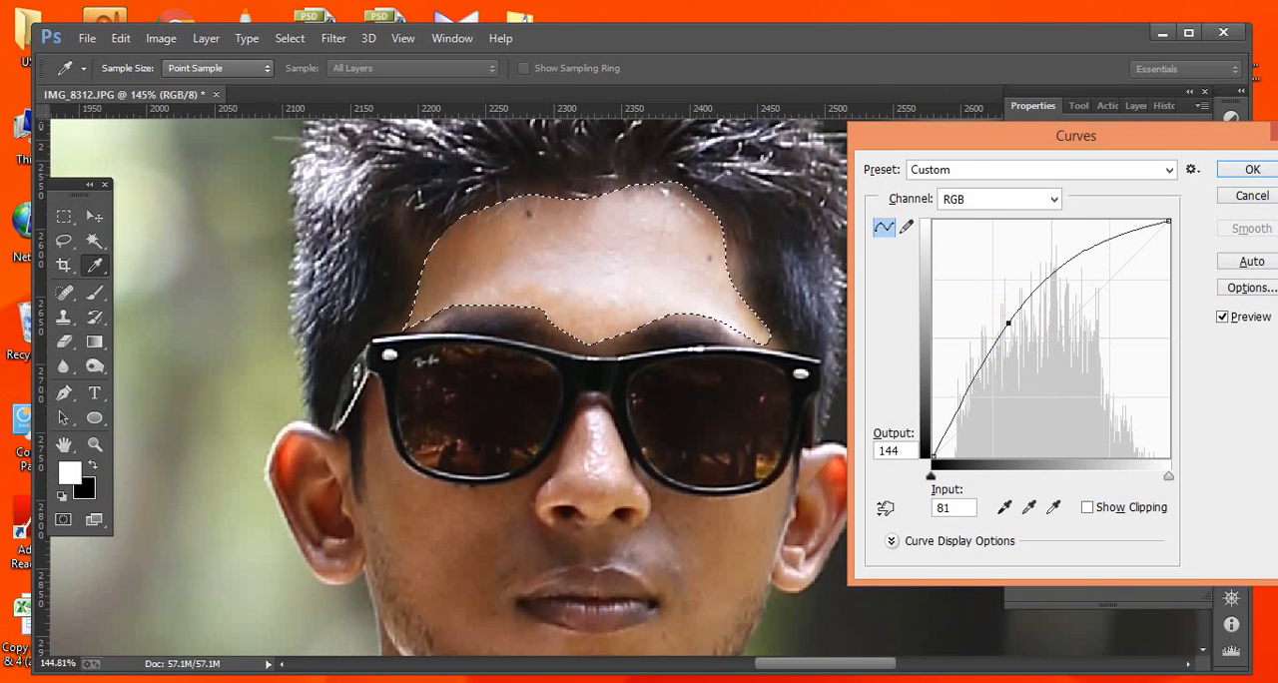
{"action": "left_click", "coordinate": [1248, 171]}
{"action": "key", "text": "p"}
{"action": "key", "text": "ctrl+d"}
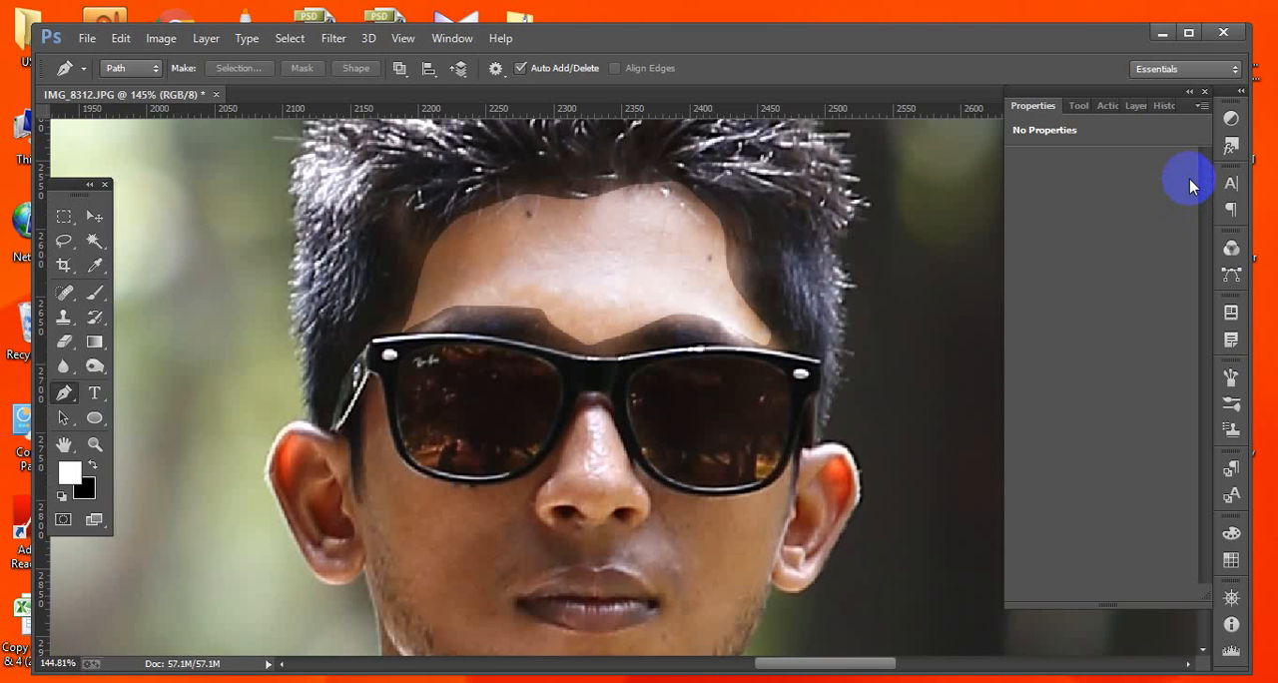
Reload the forehead path as a selection and feather it by 7 pixels.
{"action": "key", "text": "ctrl+Return"}
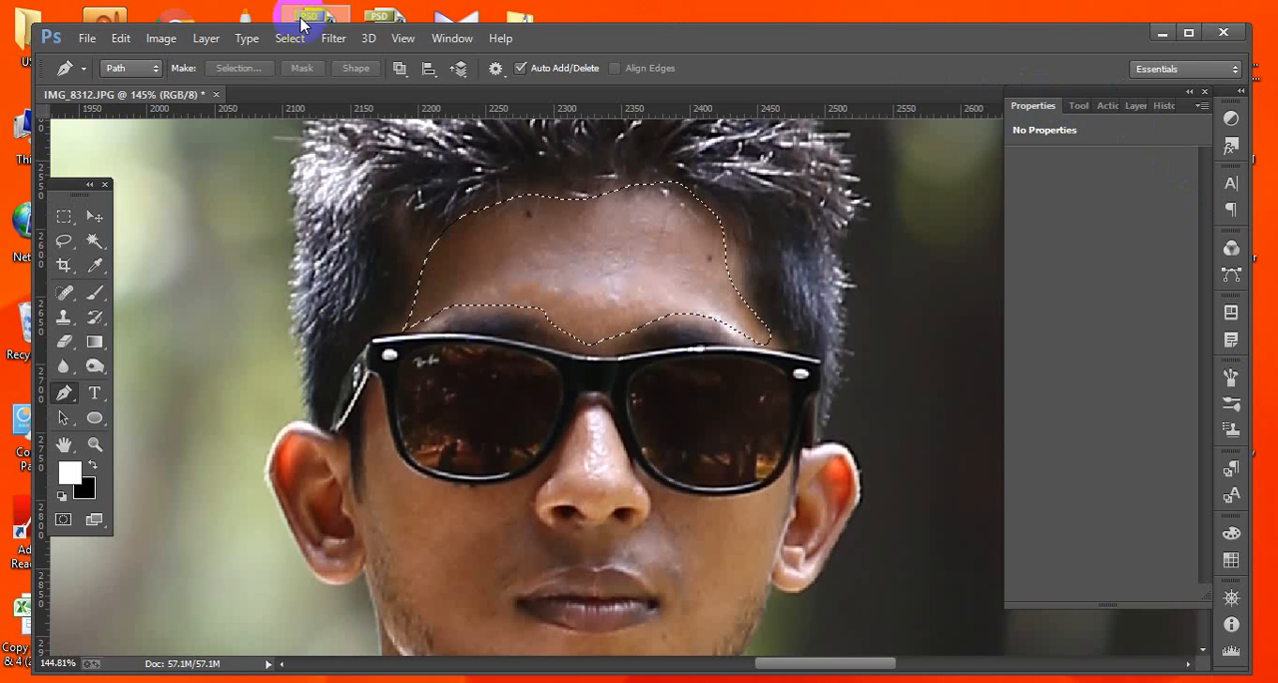
{"action": "left_click", "coordinate": [284, 42]}
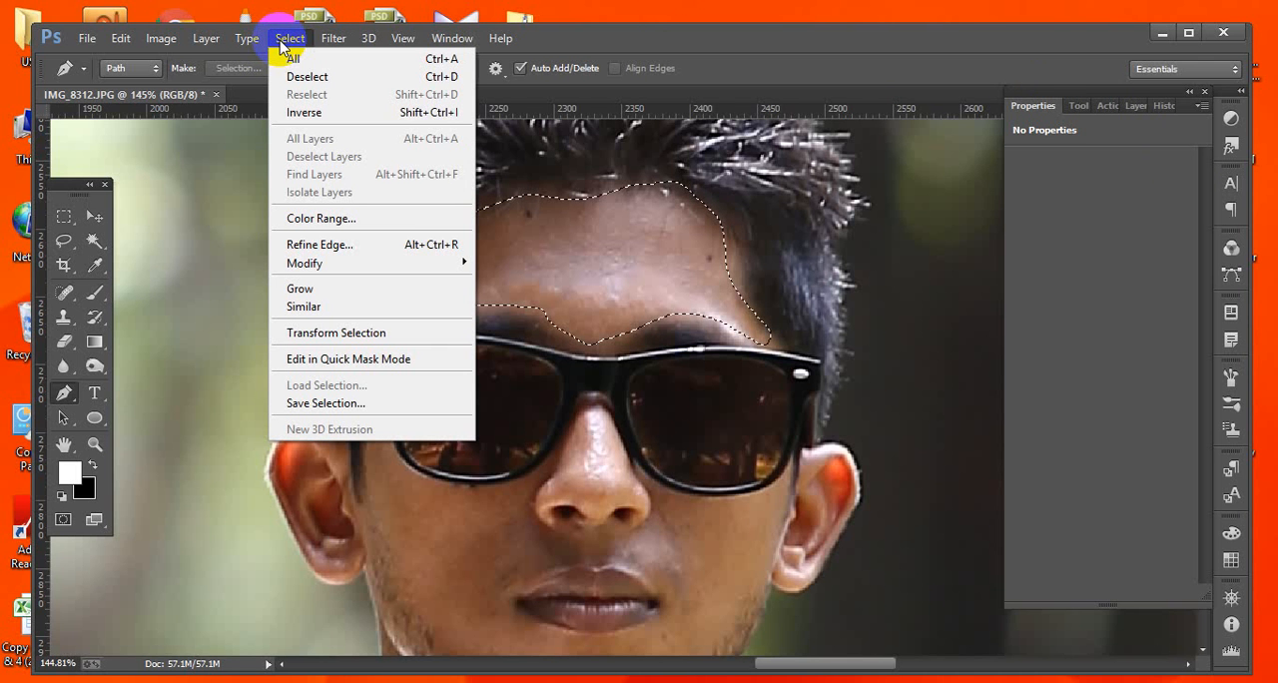
{"action": "mouse_move", "coordinate": [309, 267]}
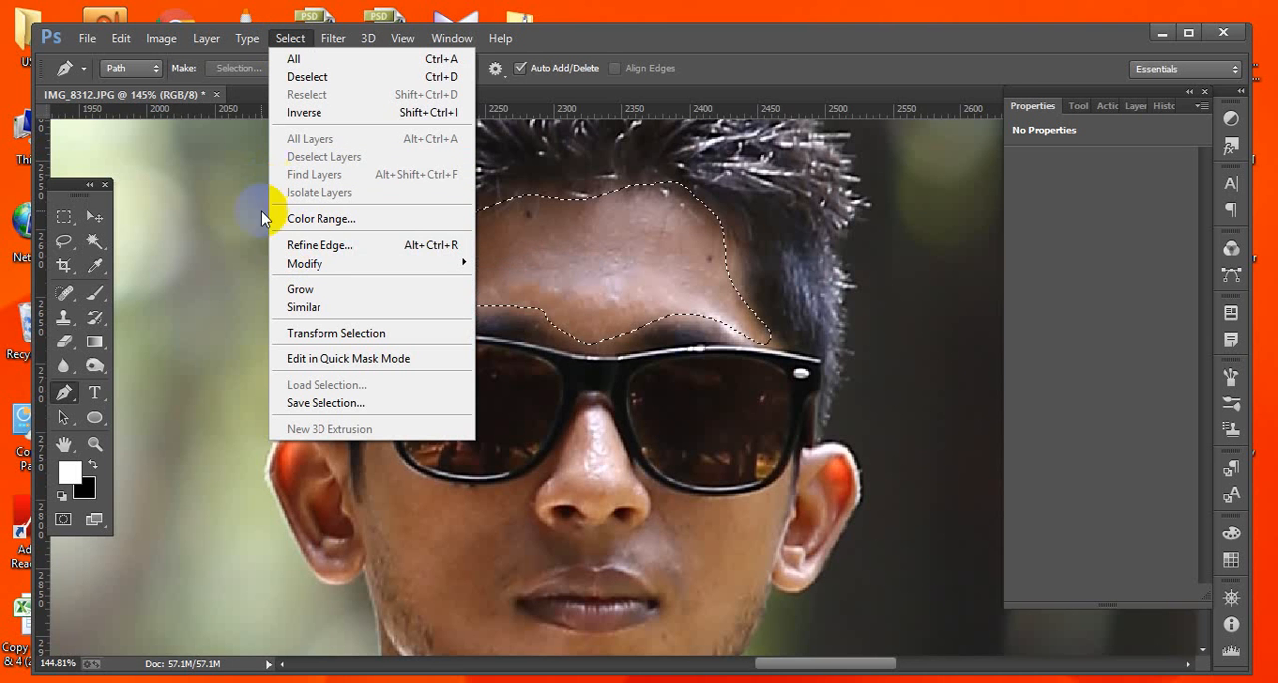
{"action": "left_click", "coordinate": [527, 333]}
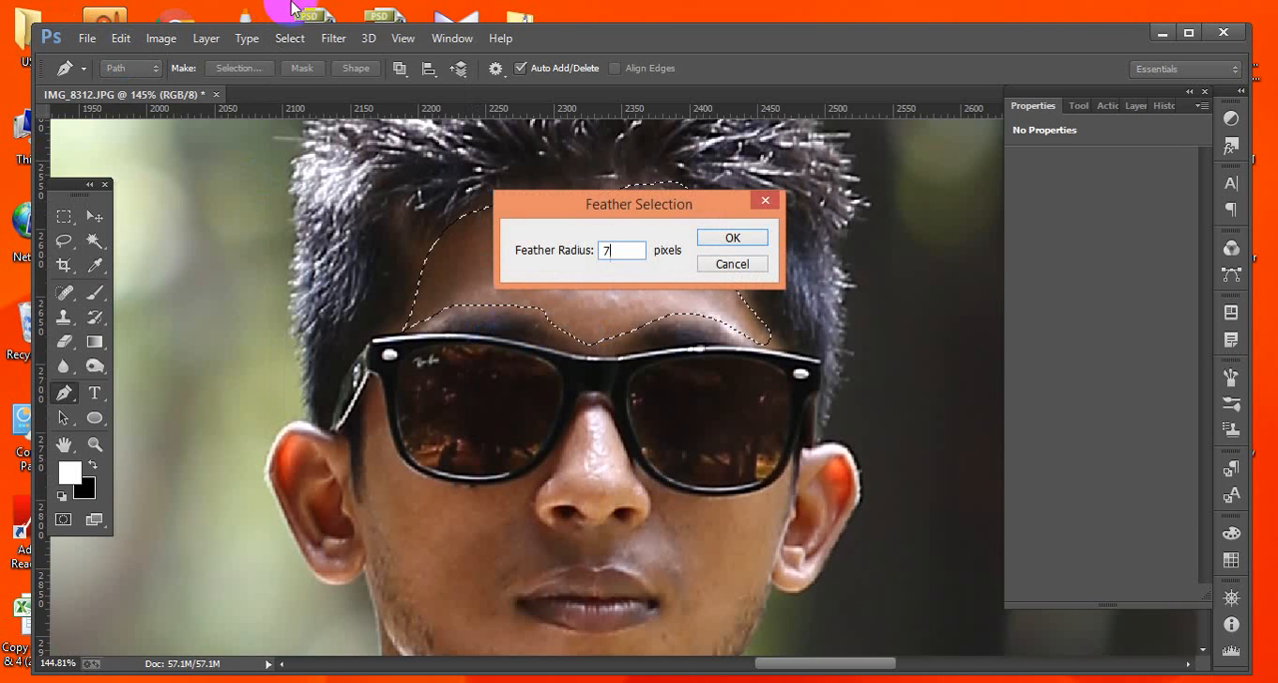
{"action": "left_click", "coordinate": [731, 238]}
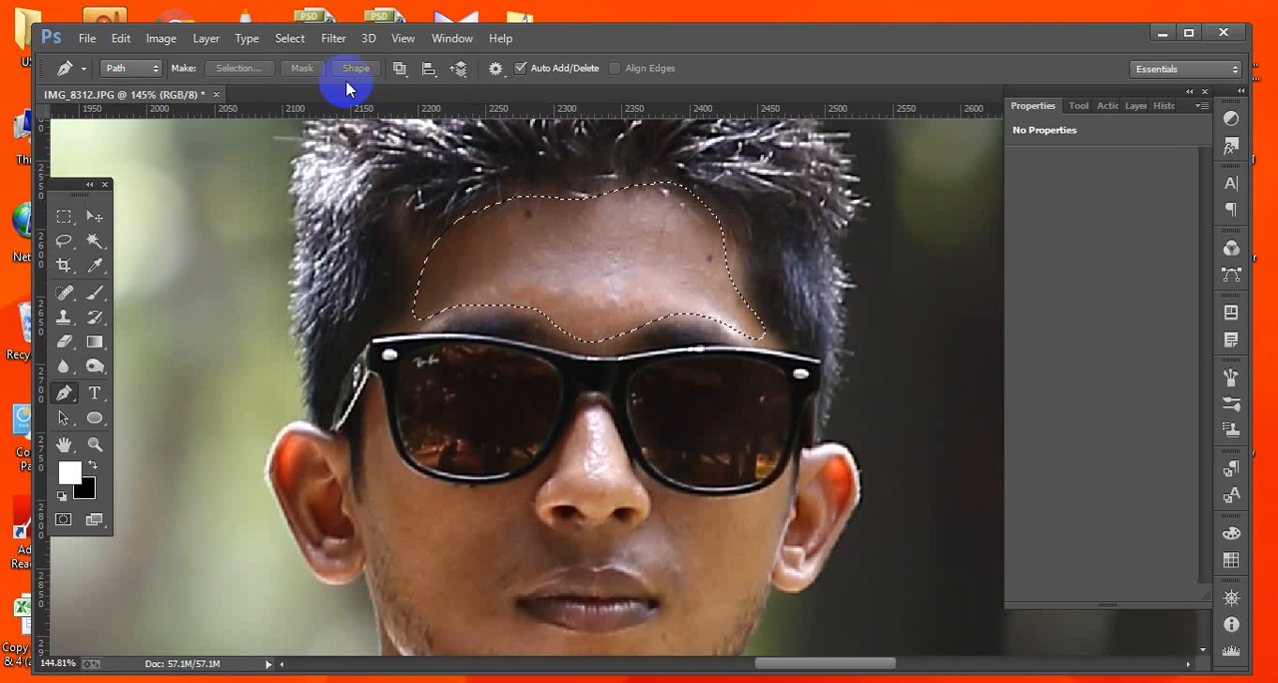
Apply a Gaussian Blur with a radius of 2.4 pixels to the feathered forehead selection and deselect.
{"action": "left_click", "coordinate": [334, 38]}
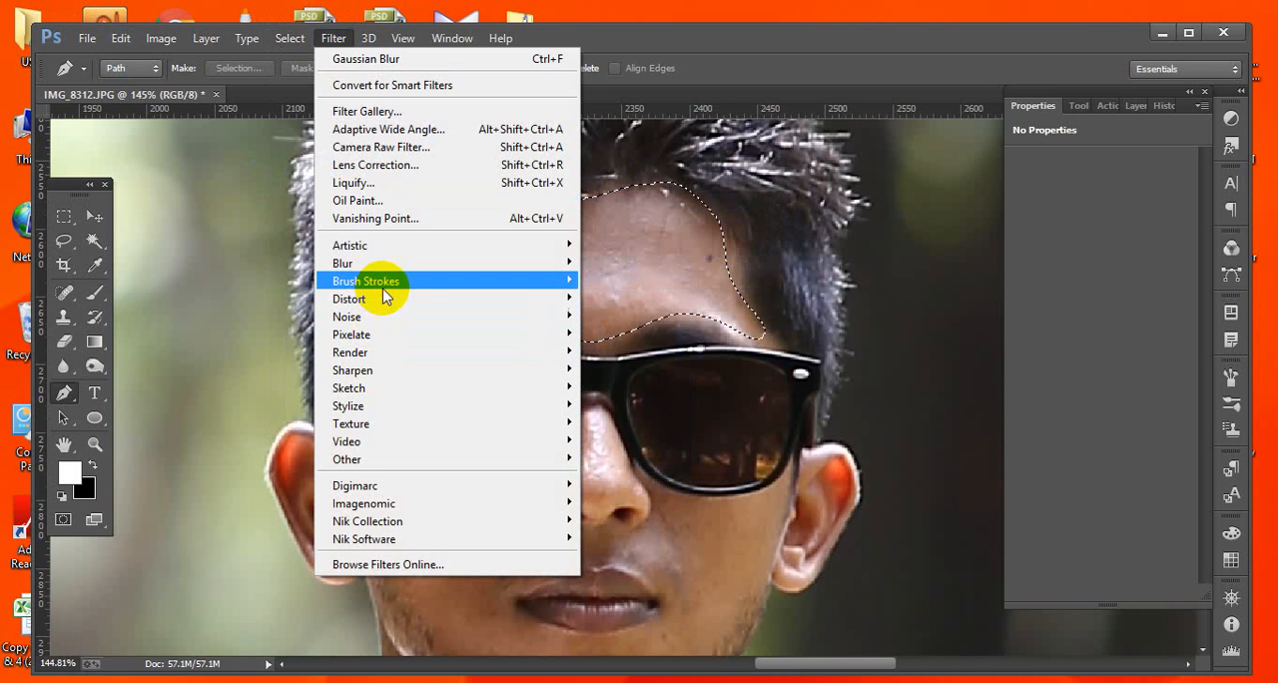
{"action": "mouse_move", "coordinate": [394, 264]}
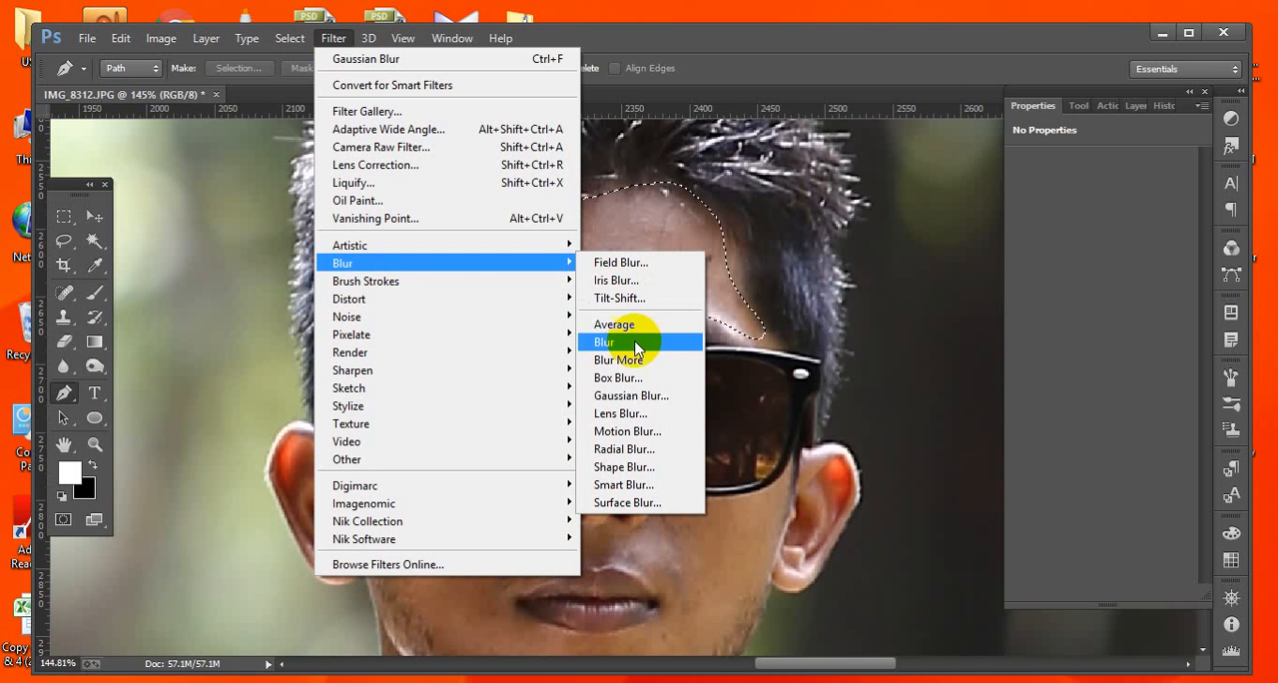
{"action": "left_click", "coordinate": [632, 395]}
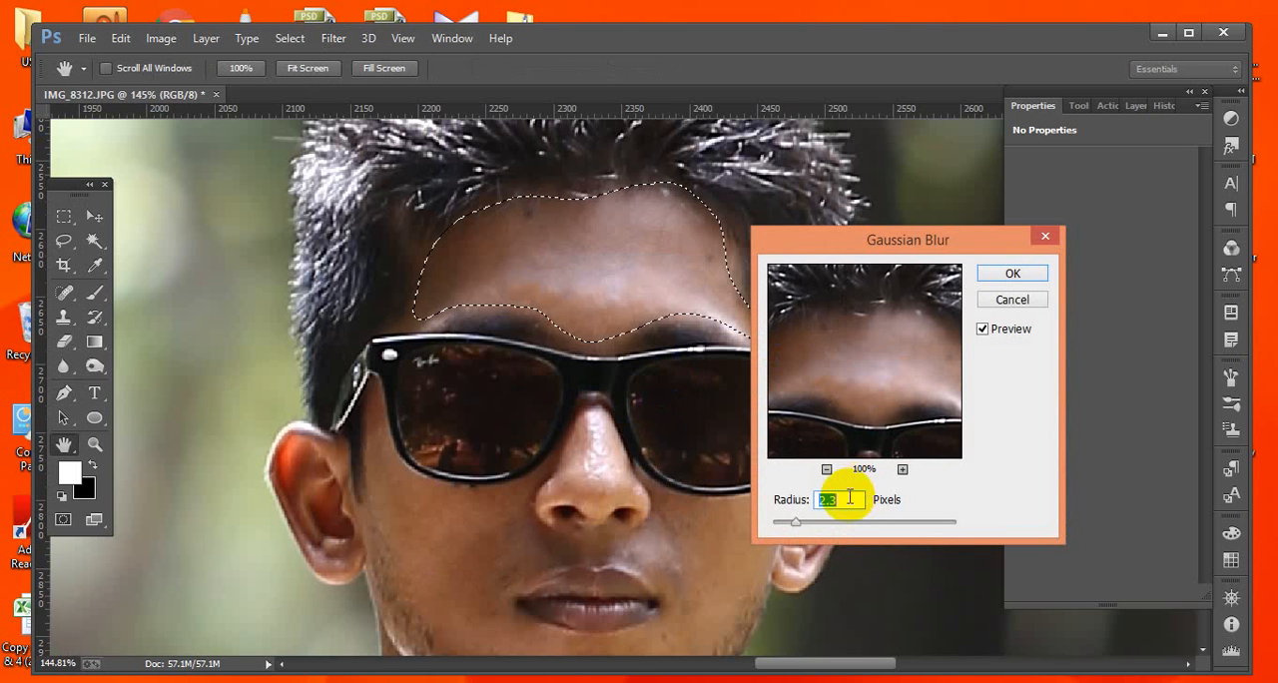
{"action": "left_click_drag", "start_coordinate": [796, 519], "coordinate": [795, 526]}
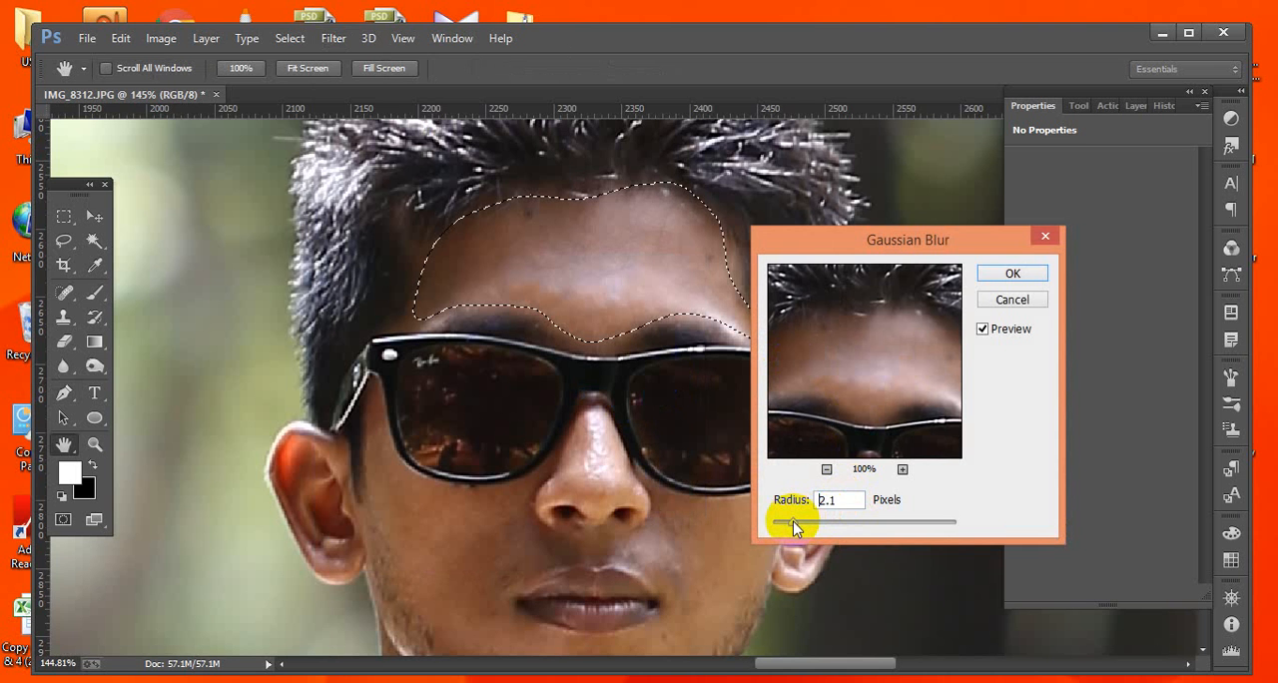
{"action": "left_click", "coordinate": [1012, 273]}
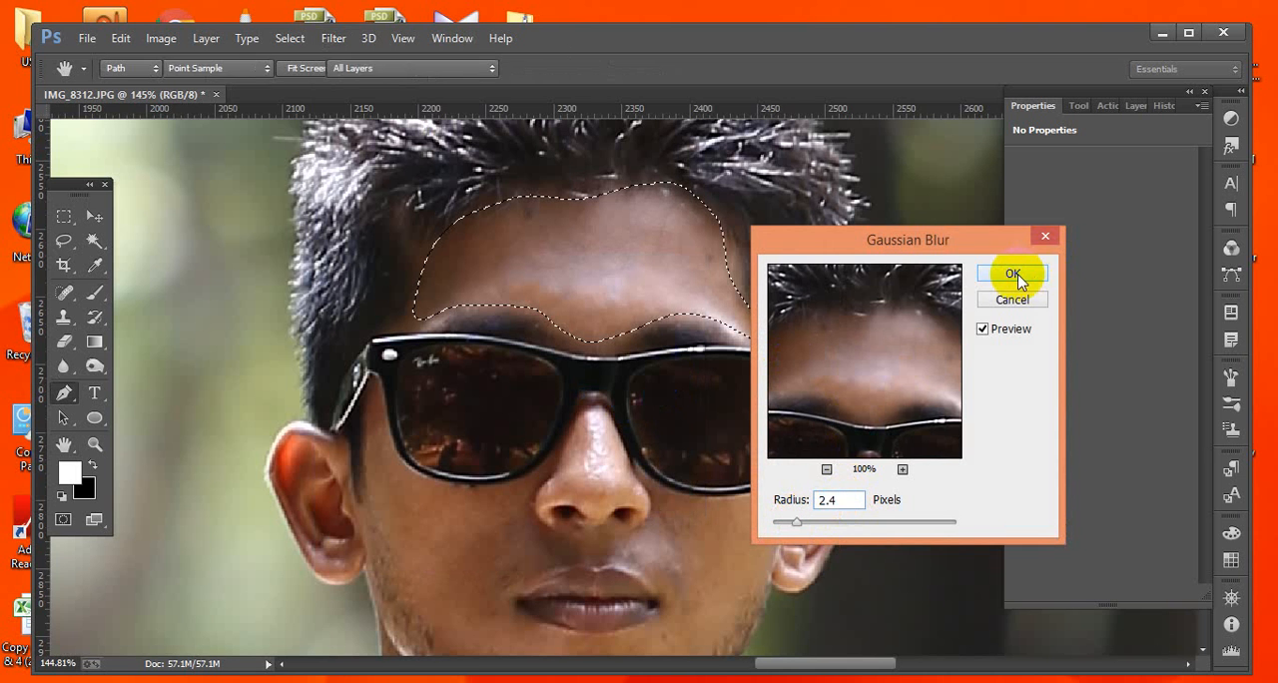
{"action": "key", "text": "p"}
{"action": "key", "text": "ctrl+d"}
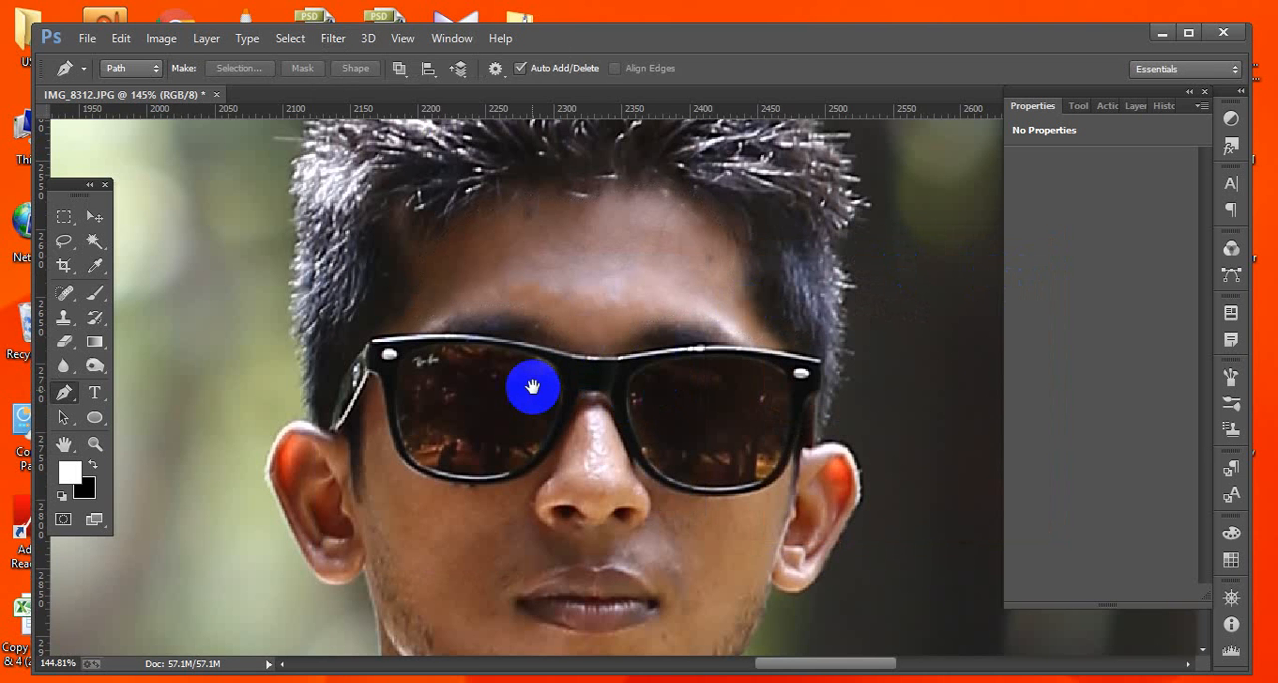
{"action": "left_click_drag", "start_coordinate": [530, 398], "coordinate": [523, 385]}
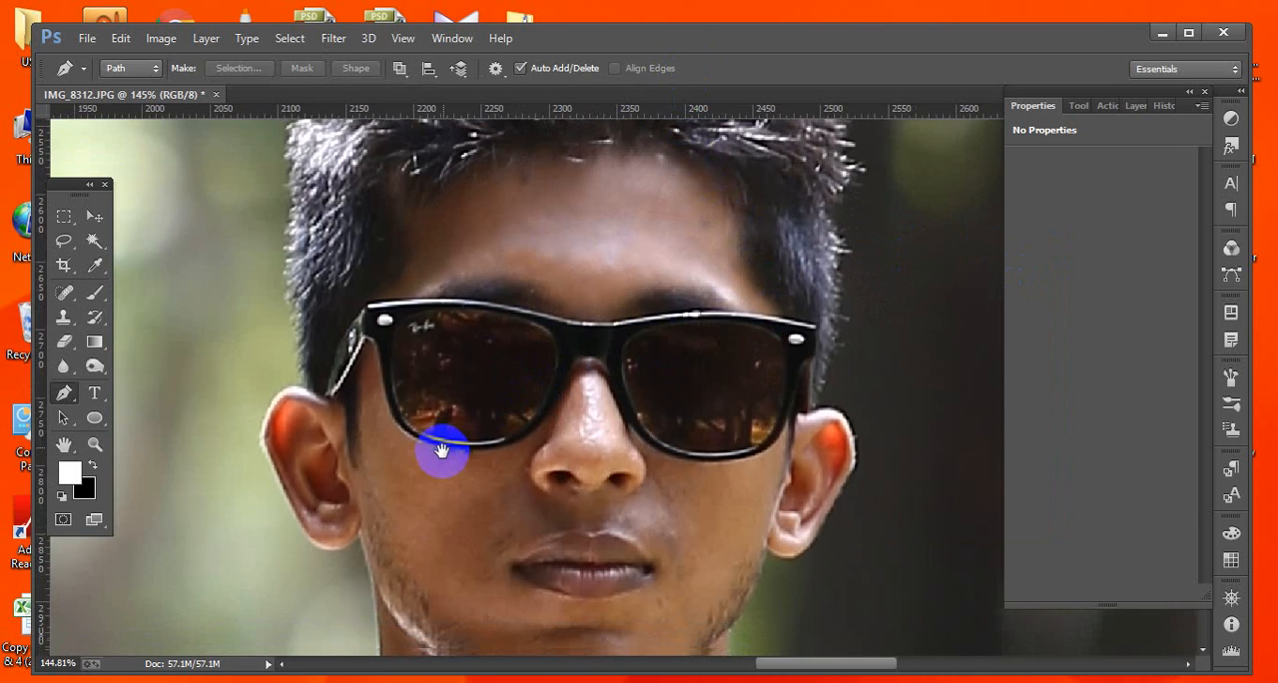
{"action": "left_click_drag", "start_coordinate": [442, 451], "coordinate": [448, 366]}
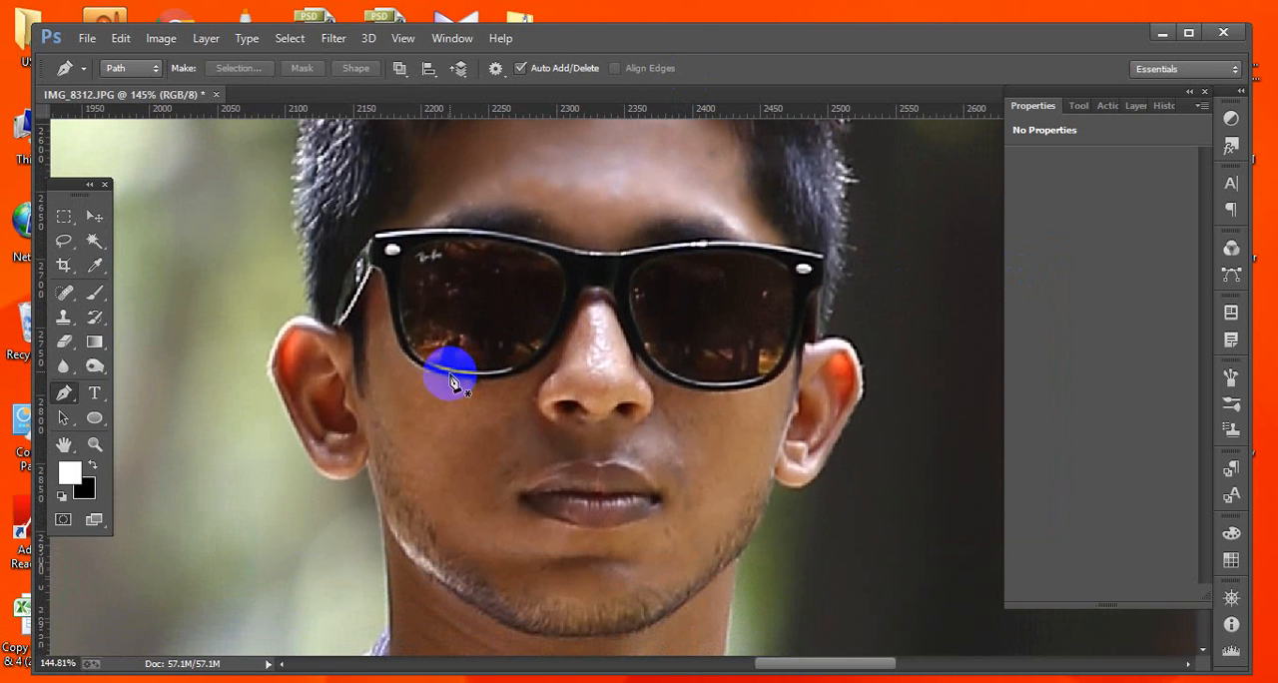
Trace a closed pen path around the left cheek just below the glasses and load it as a selection.
{"action": "left_click", "coordinate": [385, 287]}
{"action": "left_click_drag", "start_coordinate": [364, 308], "coordinate": [365, 321]}
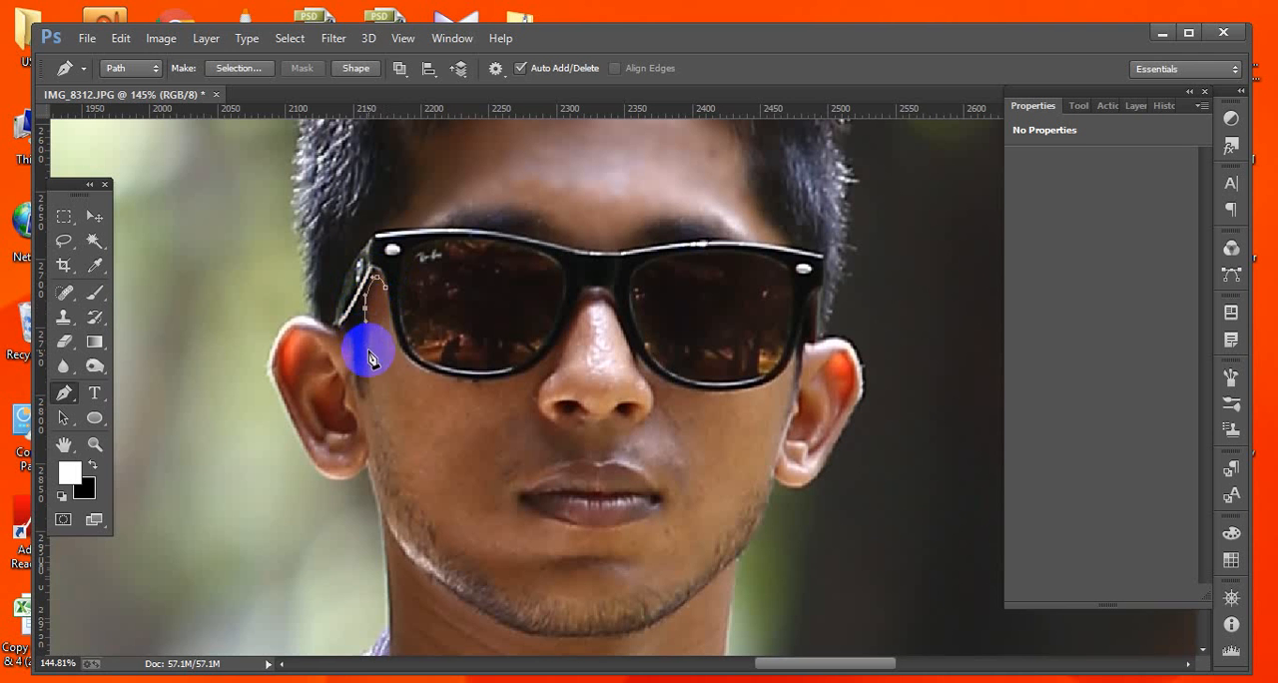
{"action": "left_click_drag", "start_coordinate": [371, 366], "coordinate": [376, 398]}
{"action": "left_click_drag", "start_coordinate": [426, 502], "coordinate": [441, 517]}
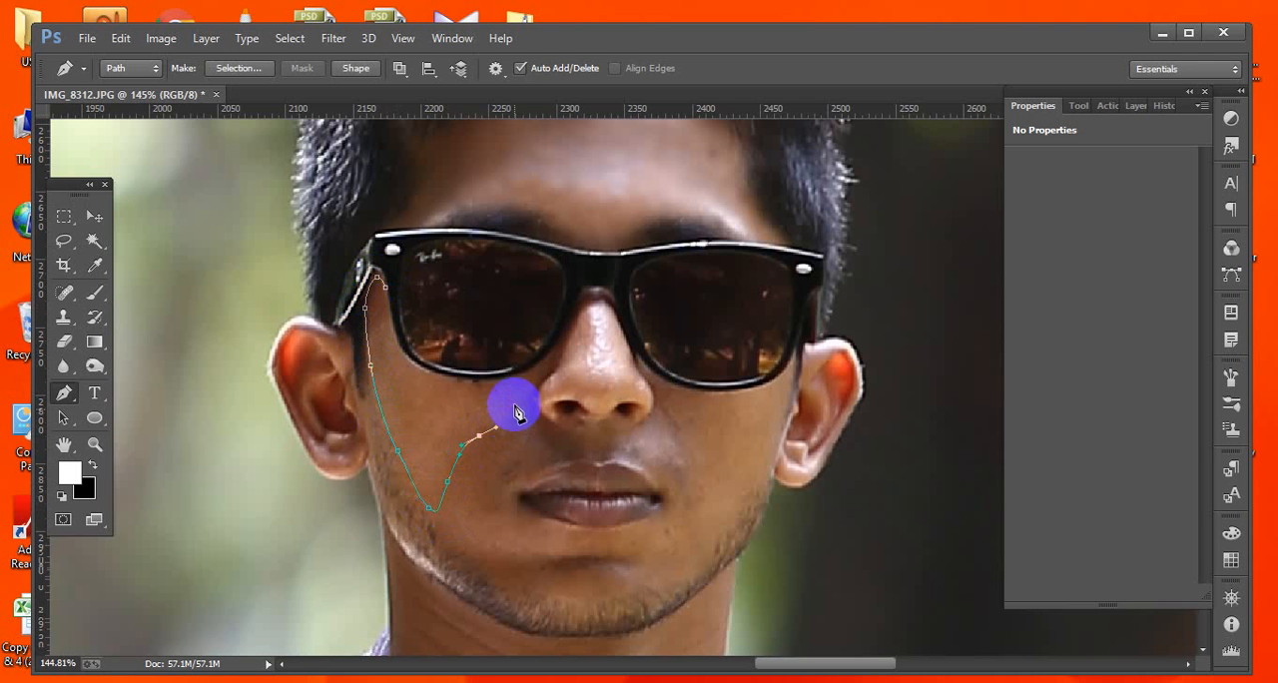
{"action": "left_click_drag", "start_coordinate": [467, 386], "coordinate": [409, 357]}
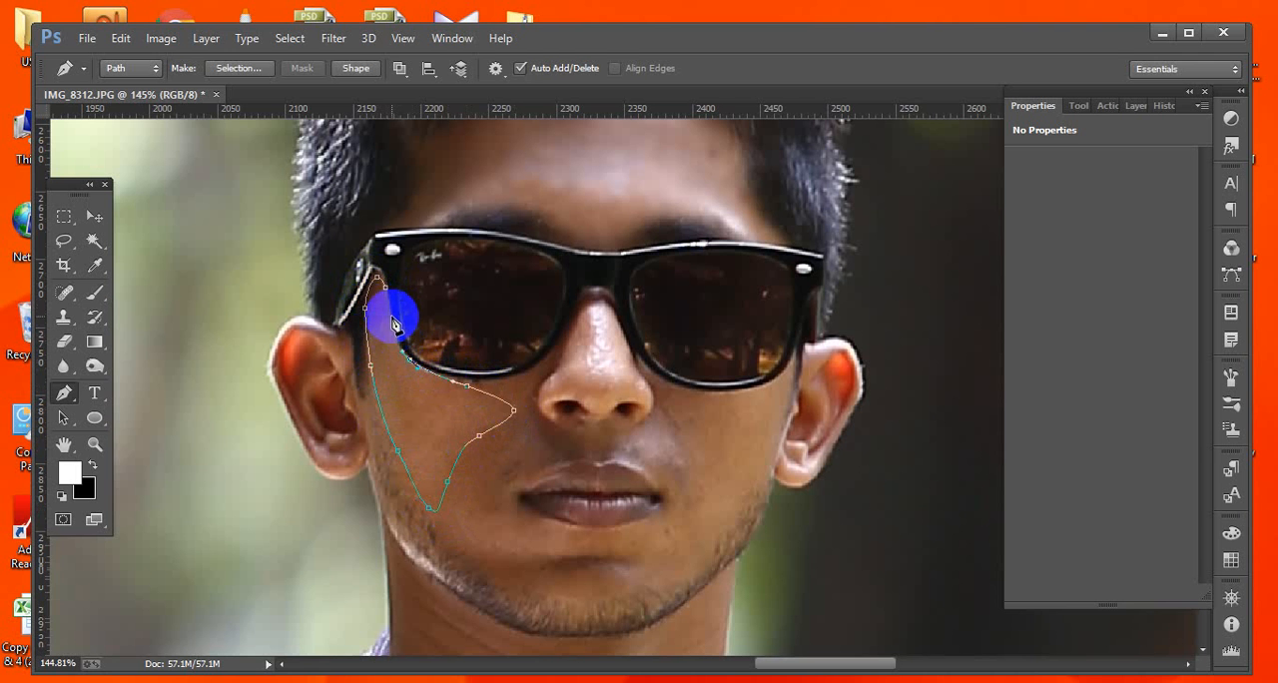
{"action": "left_click", "coordinate": [388, 278]}
{"action": "left_click_drag", "start_coordinate": [390, 280], "coordinate": [391, 232]}
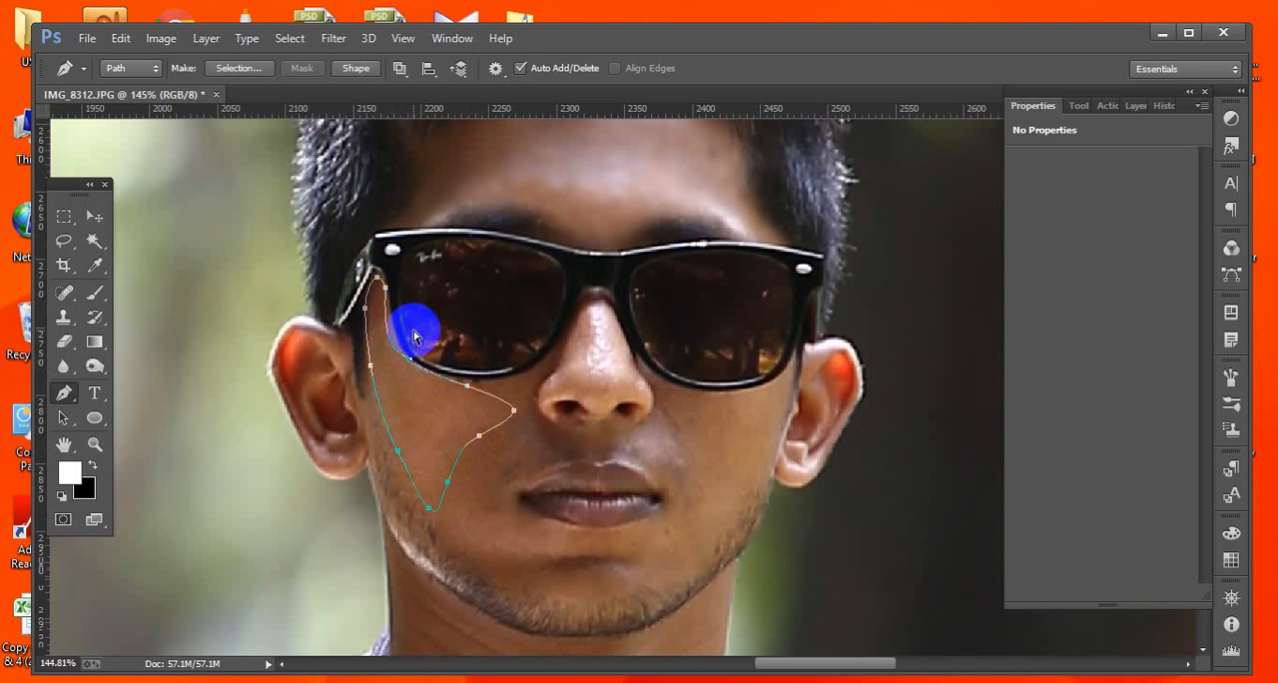
{"action": "key", "text": "ctrl+Return"}
Feather the left-cheek selection.
{"action": "left_click", "coordinate": [290, 38]}
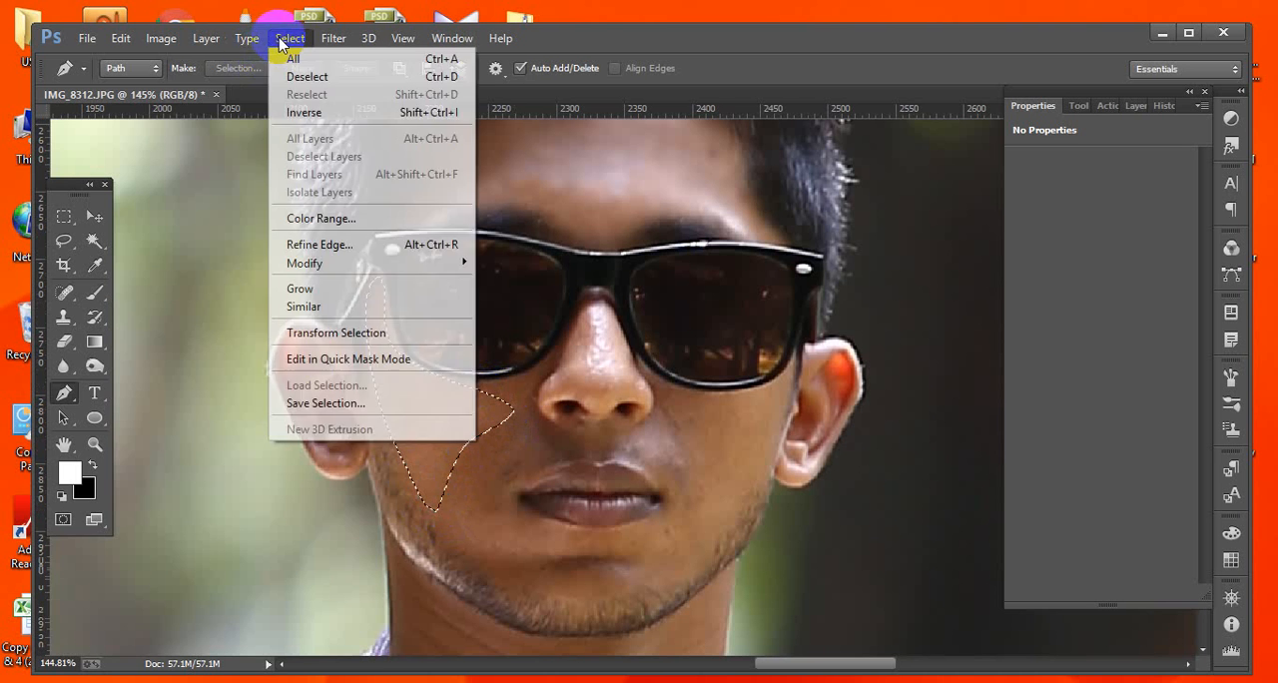
{"action": "mouse_move", "coordinate": [309, 264]}
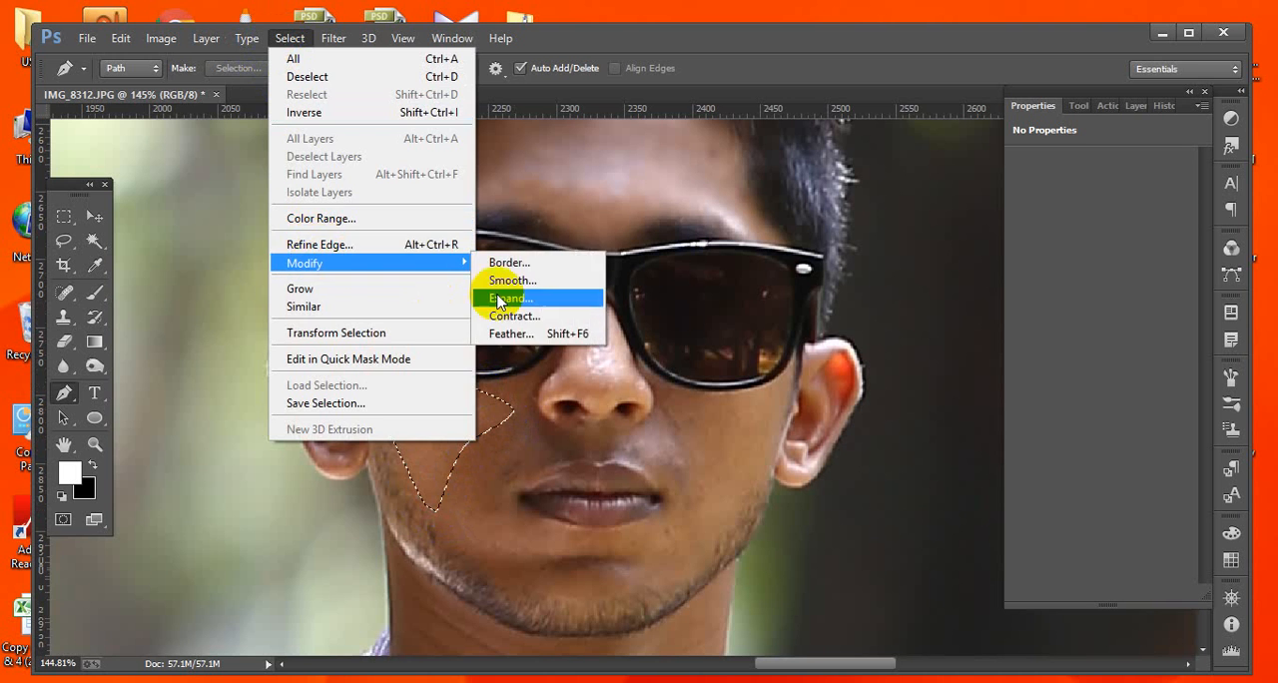
{"action": "left_click", "coordinate": [547, 338]}
{"action": "left_click", "coordinate": [734, 240]}
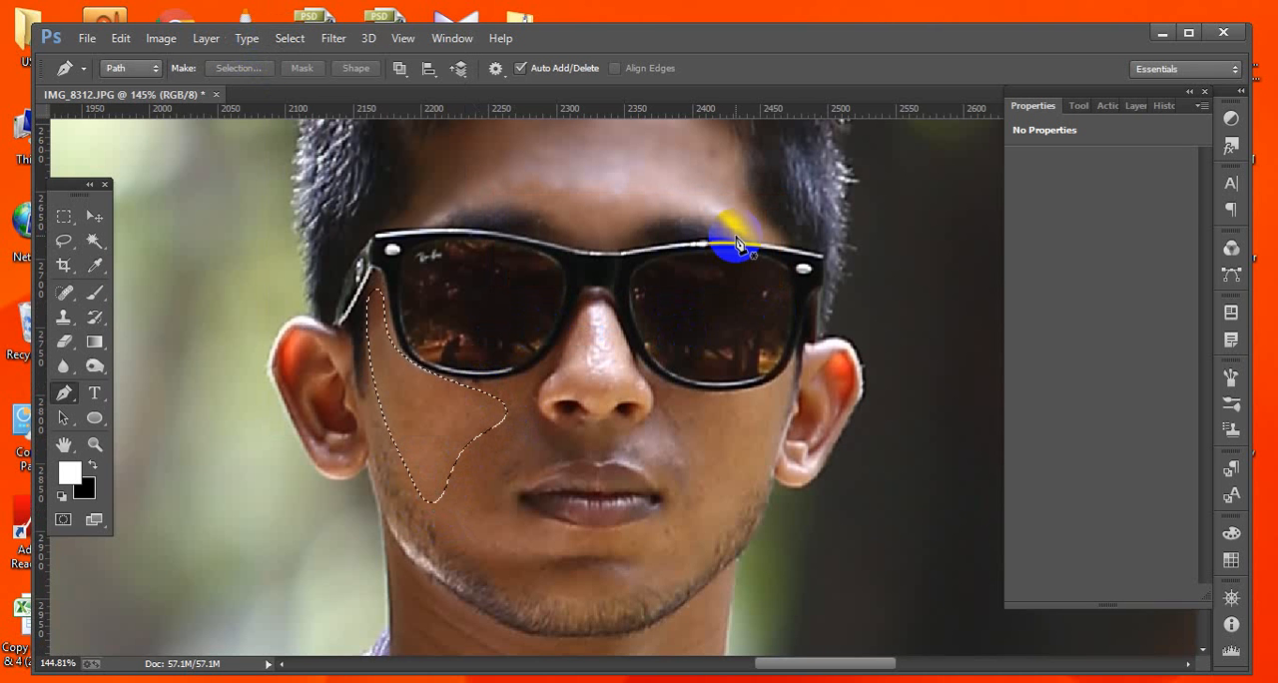
Apply a Gaussian Blur with a radius of 2.4 pixels to the cheek selection and deselect.
{"action": "left_click", "coordinate": [335, 40]}
{"action": "mouse_move", "coordinate": [546, 271]}
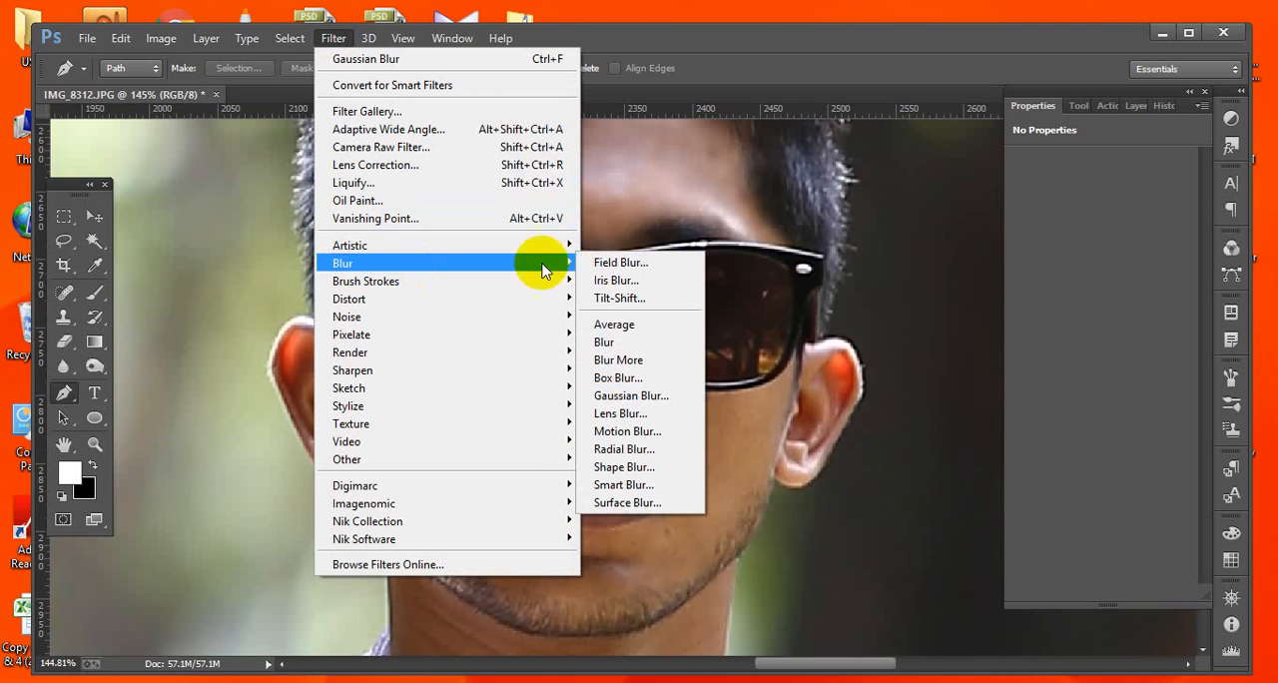
{"action": "left_click", "coordinate": [635, 402]}
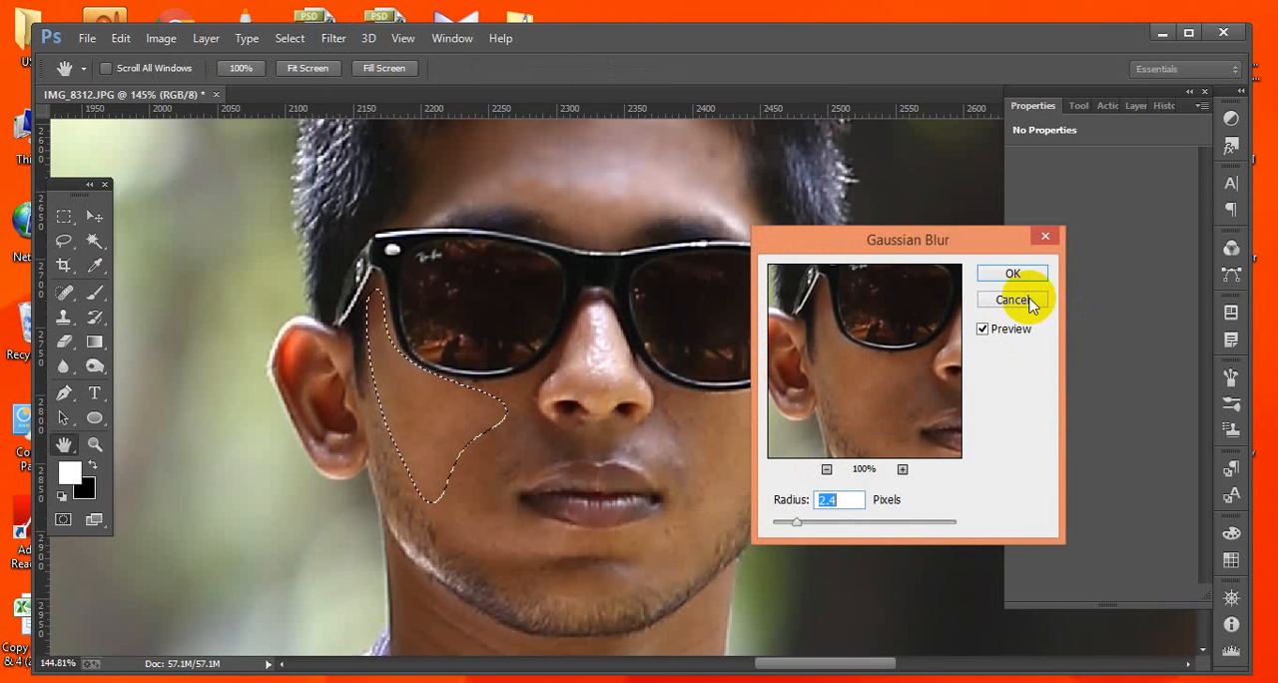
{"action": "left_click", "coordinate": [1006, 277]}
{"action": "key", "text": "p"}
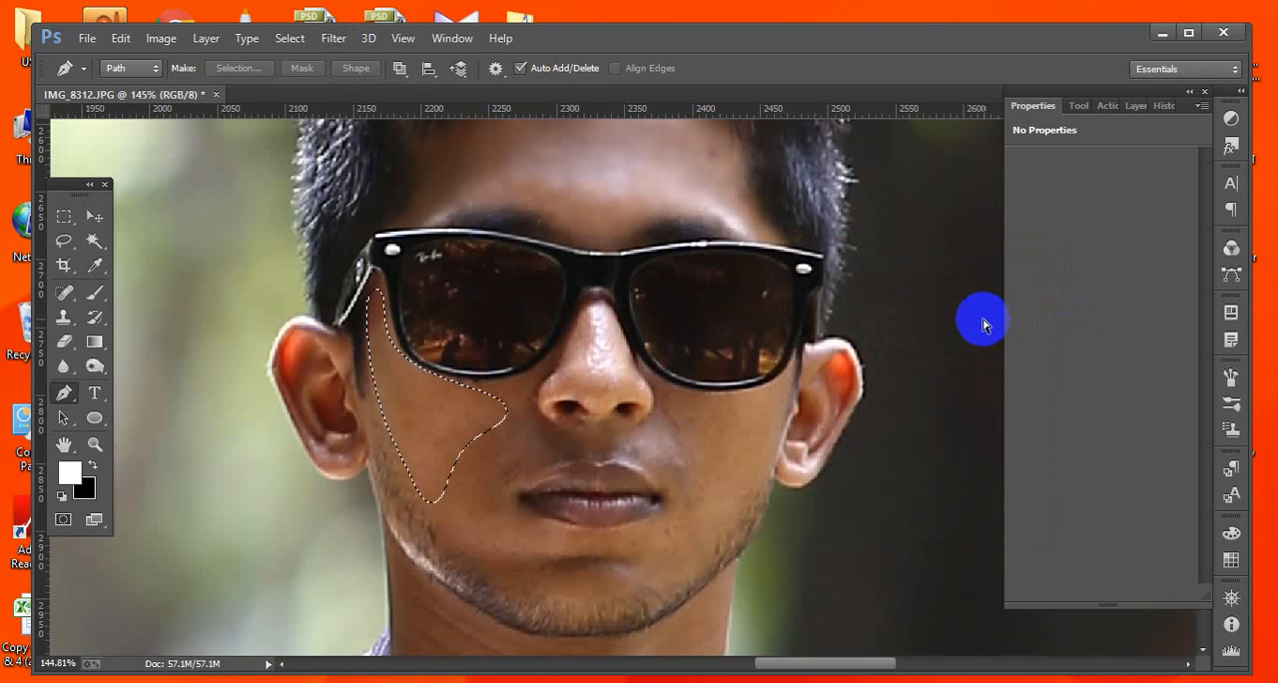
{"action": "key", "text": "ctrl+d"}
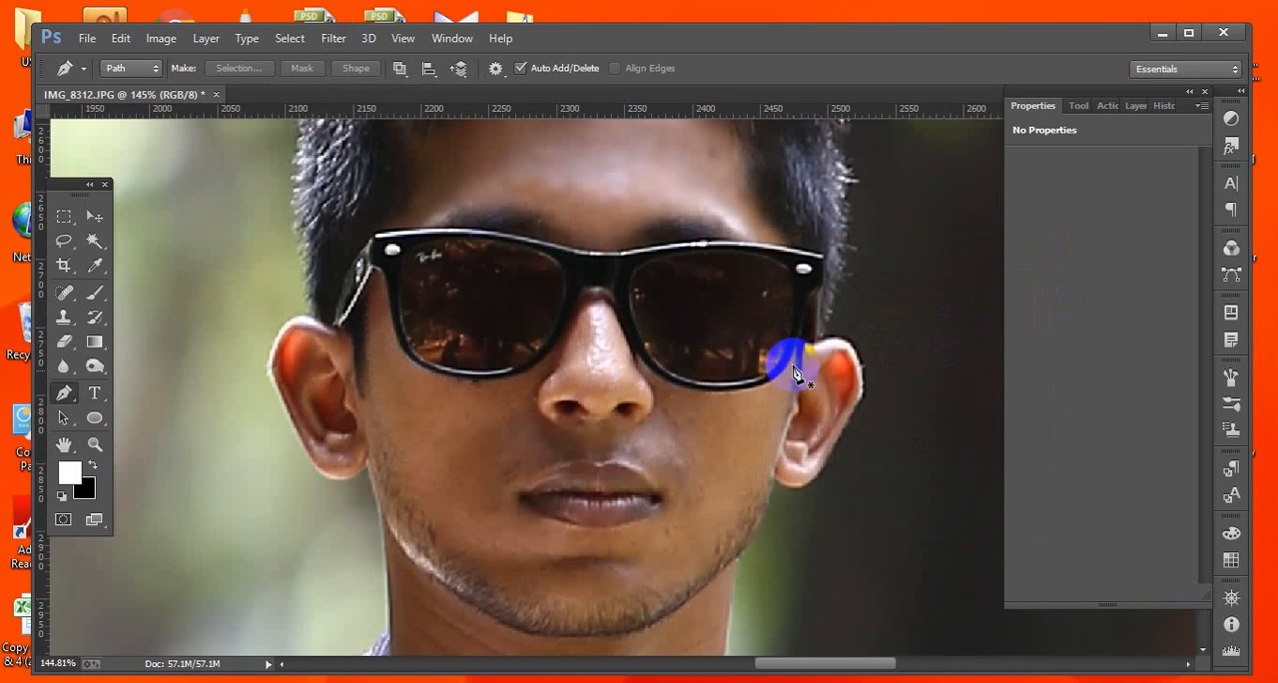
Trace a pen path around the lower cheek from under the glasses beside the nose down to the jaw, and load it as a selection.
{"action": "left_click", "coordinate": [463, 383]}
{"action": "left_click_drag", "start_coordinate": [543, 368], "coordinate": [555, 360]}
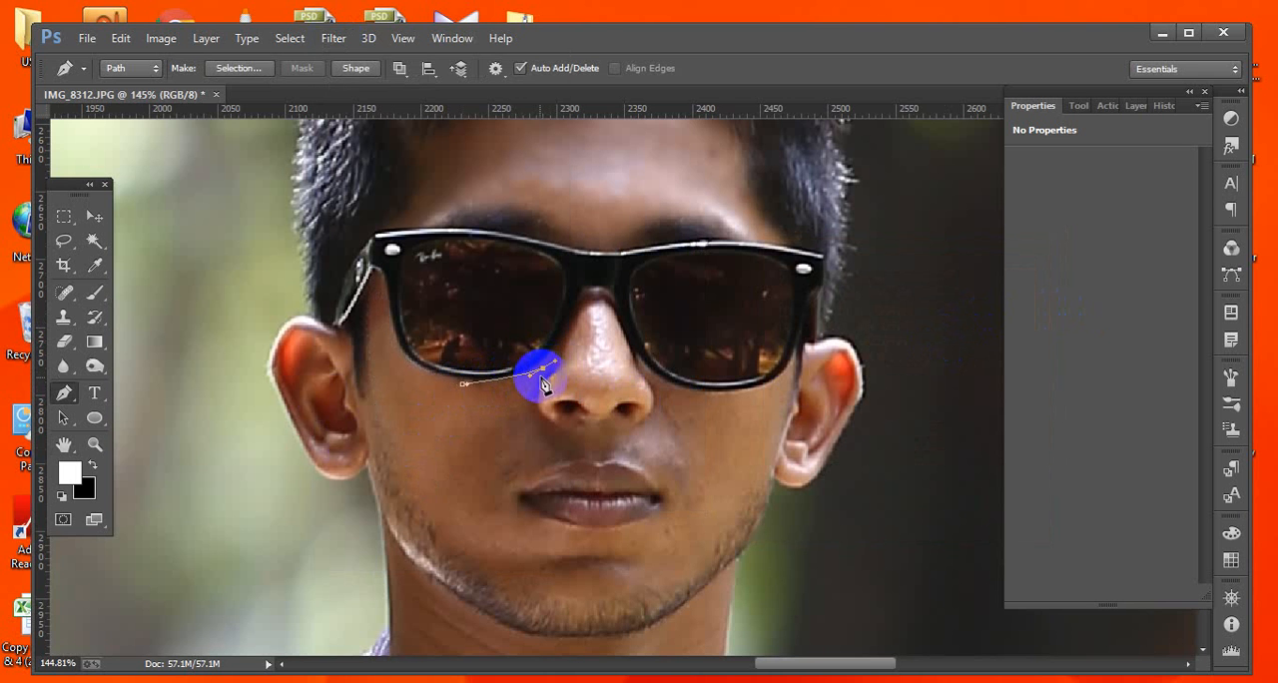
{"action": "left_click", "coordinate": [534, 409]}
{"action": "left_click", "coordinate": [525, 437]}
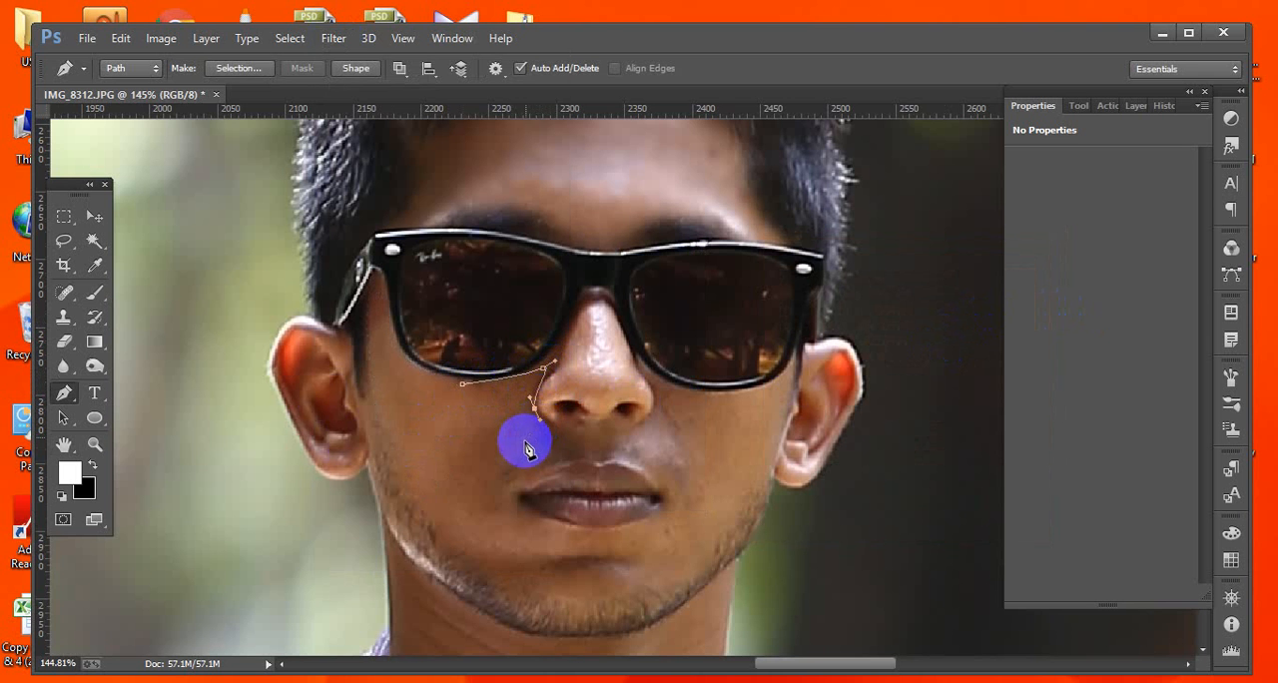
{"action": "left_click", "coordinate": [519, 468]}
{"action": "left_click", "coordinate": [512, 489]}
{"action": "left_click", "coordinate": [501, 539]}
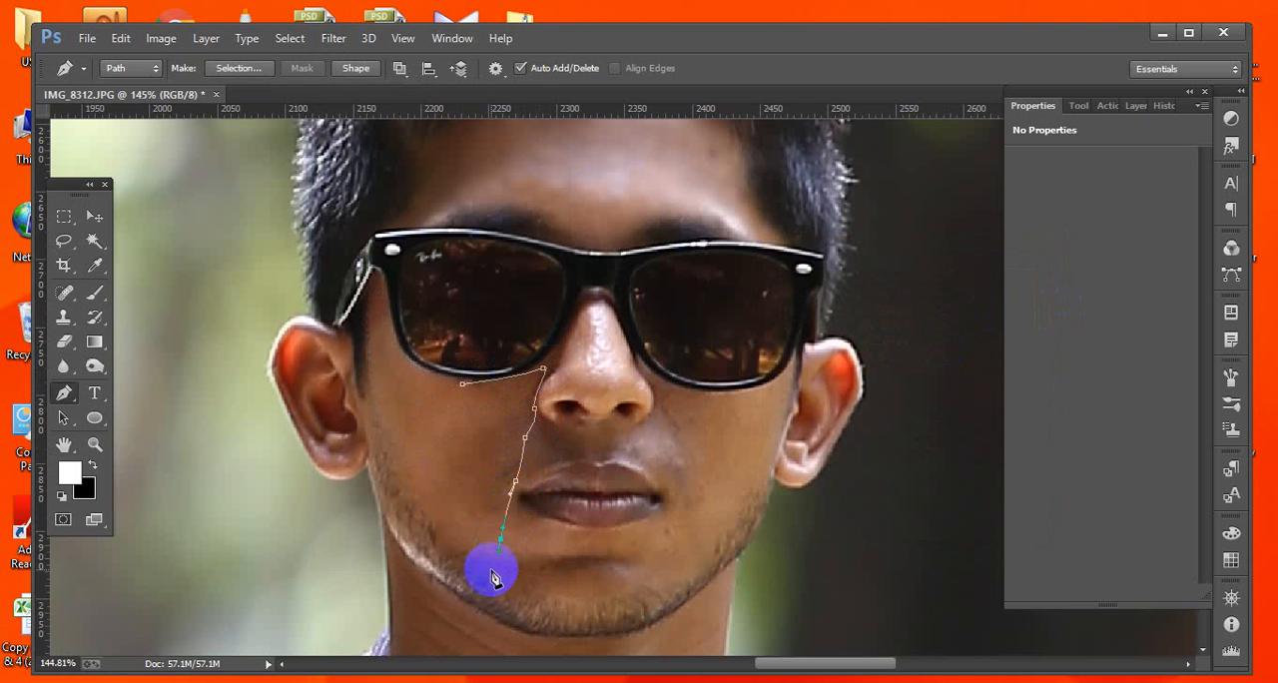
{"action": "left_click", "coordinate": [490, 570]}
{"action": "left_click_drag", "start_coordinate": [467, 556], "coordinate": [459, 541]}
{"action": "left_click", "coordinate": [423, 492]}
{"action": "left_click", "coordinate": [443, 454]}
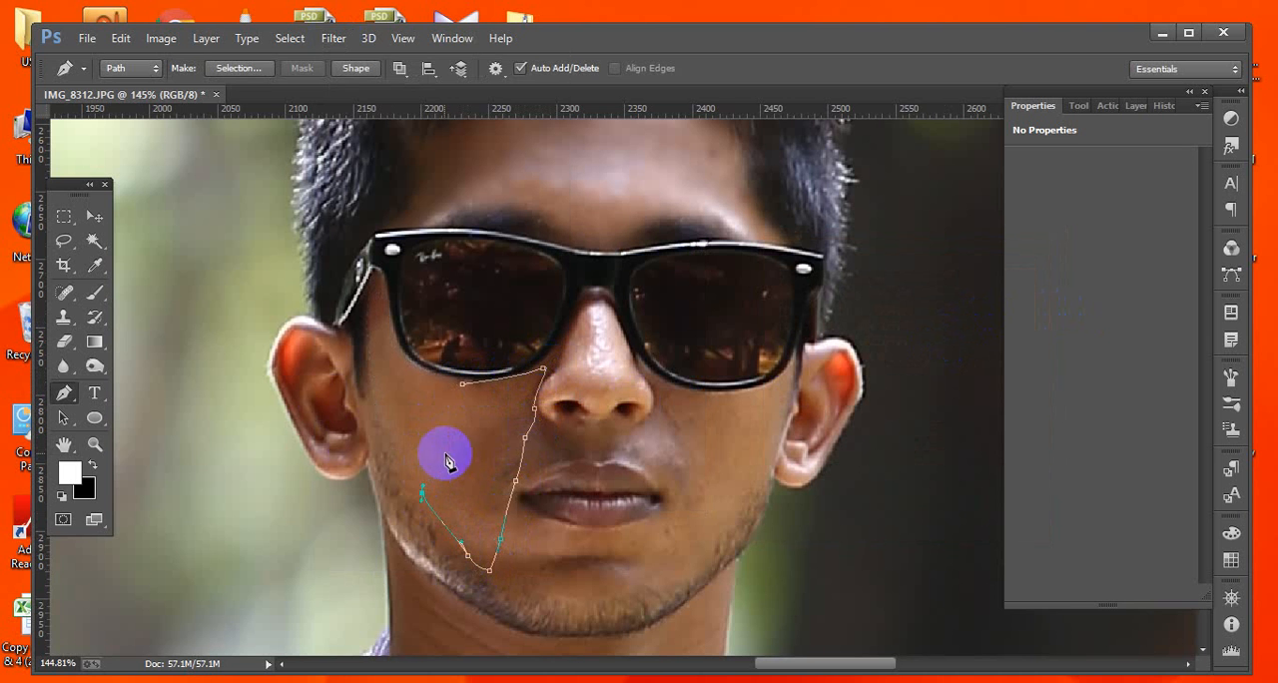
{"action": "left_click", "coordinate": [460, 441]}
{"action": "left_click_drag", "start_coordinate": [483, 428], "coordinate": [482, 410]}
{"action": "left_click", "coordinate": [462, 384]}
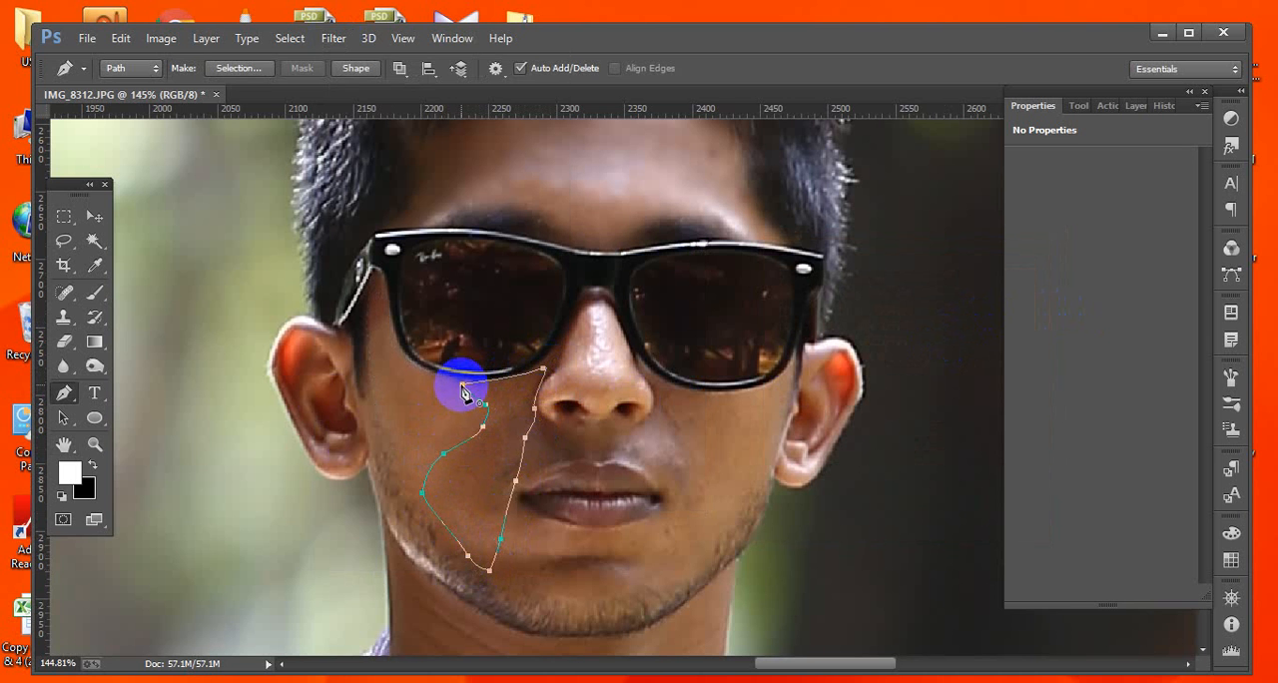
{"action": "key", "text": "ctrl+Return"}
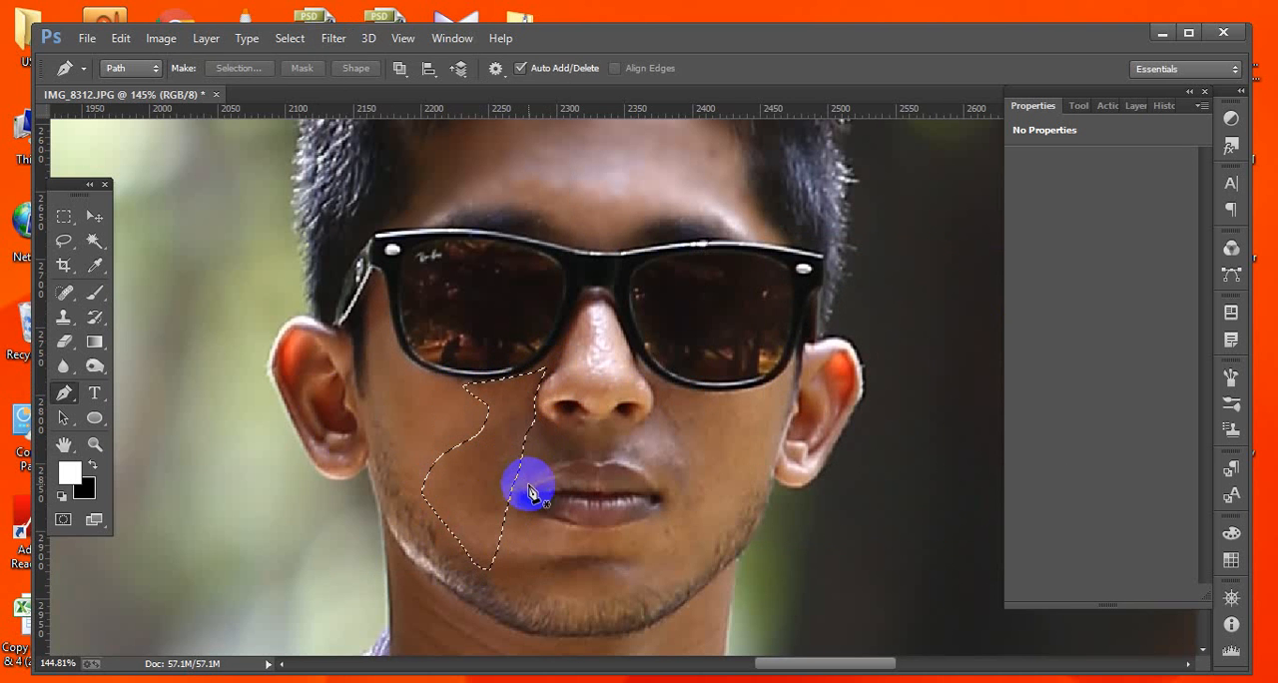
Feather the lower-cheek selection by 7 pixels.
{"action": "left_click", "coordinate": [286, 38]}
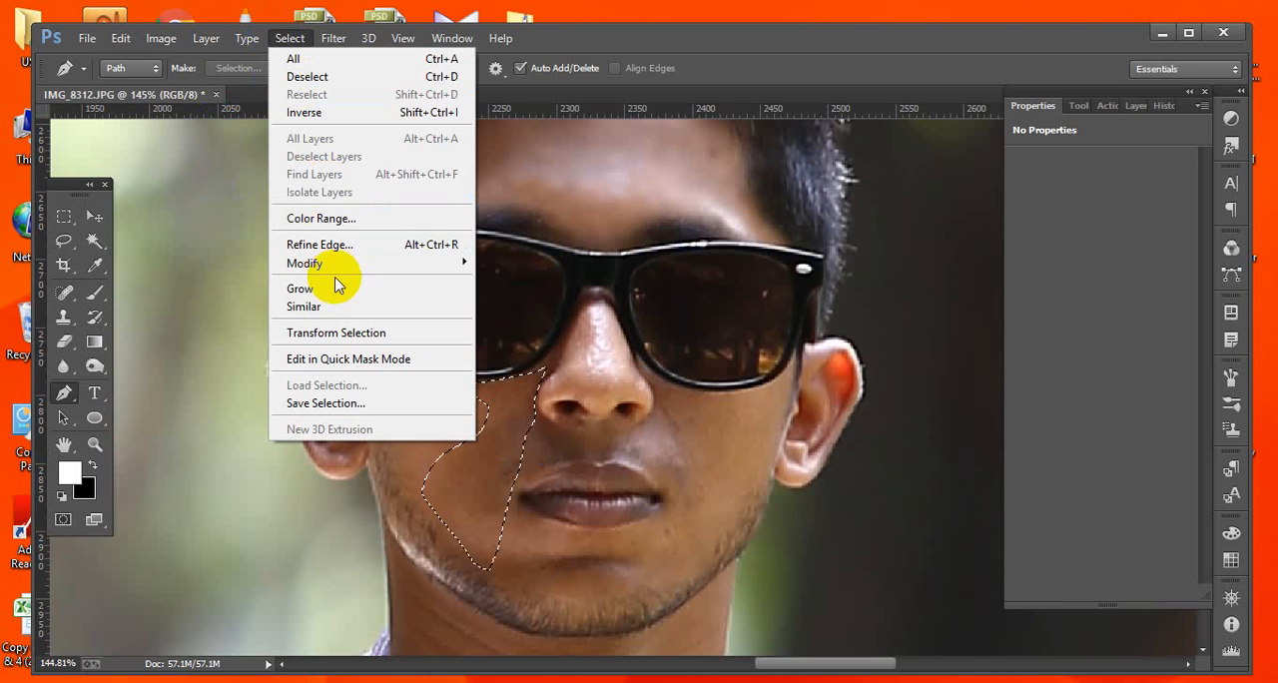
{"action": "mouse_move", "coordinate": [332, 264]}
{"action": "left_click", "coordinate": [514, 333]}
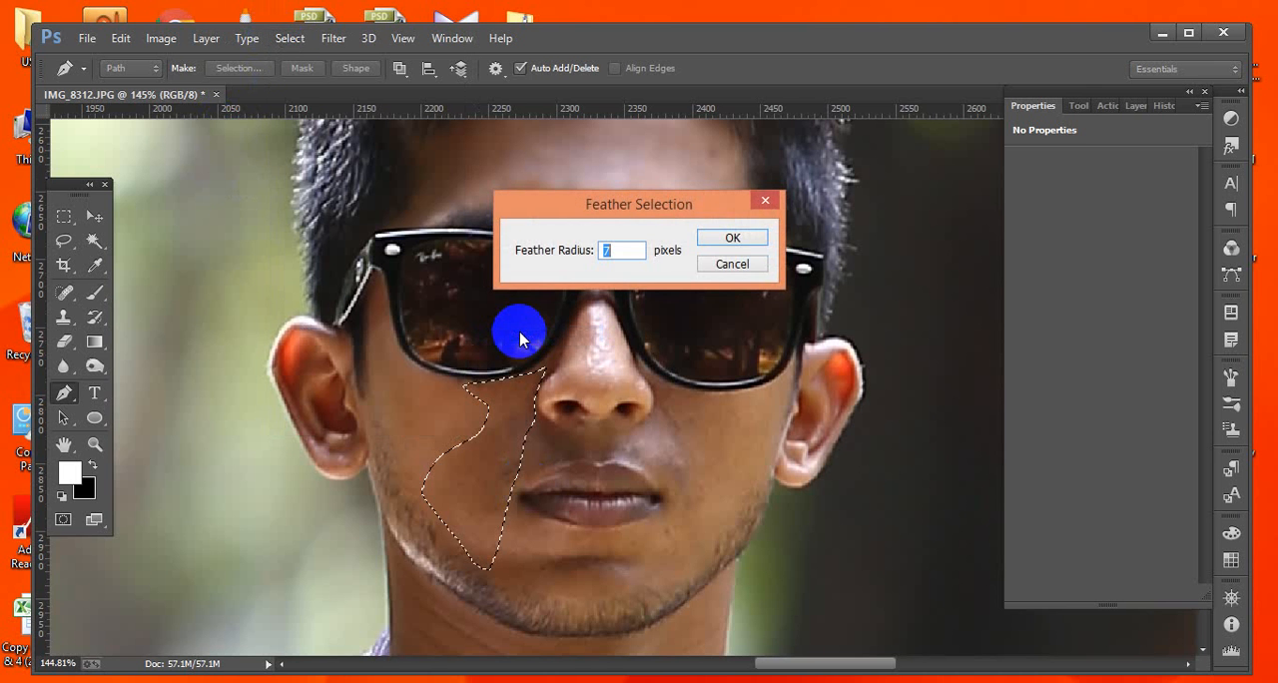
{"action": "key", "text": "Return"}
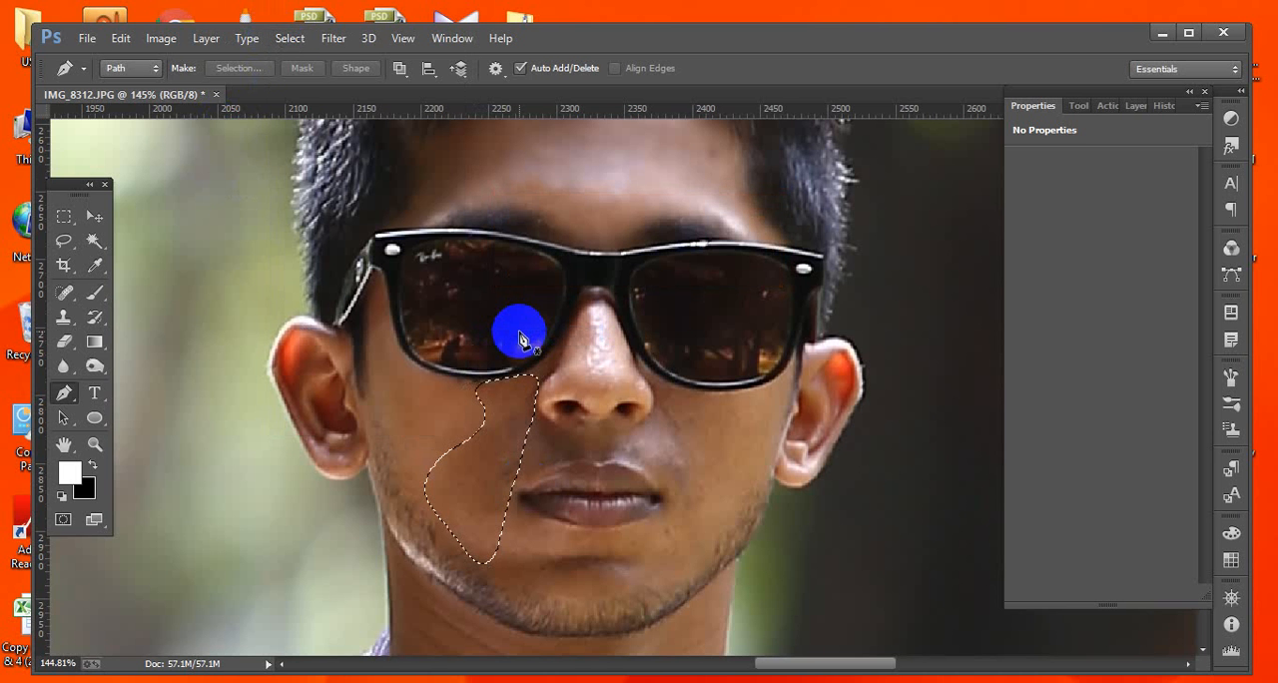
Apply a Gaussian Blur with a radius of 2.4 pixels to the lower-cheek selection and deselect.
{"action": "left_click", "coordinate": [334, 40]}
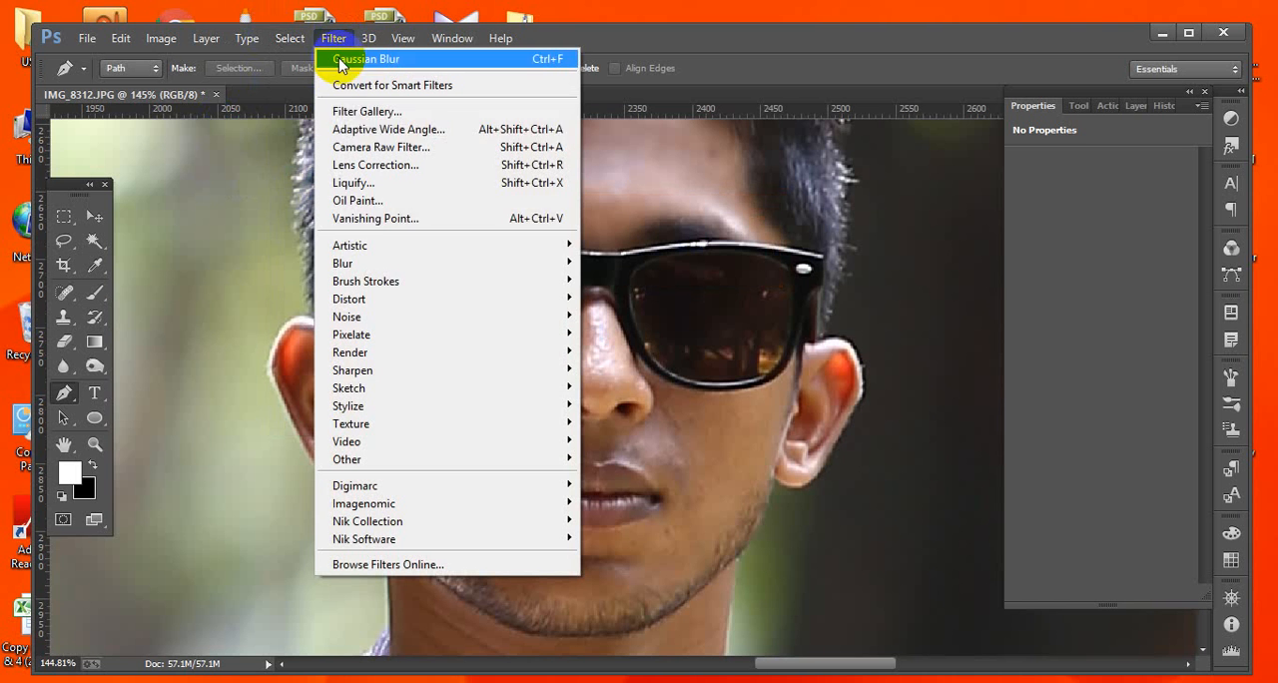
{"action": "mouse_move", "coordinate": [370, 263]}
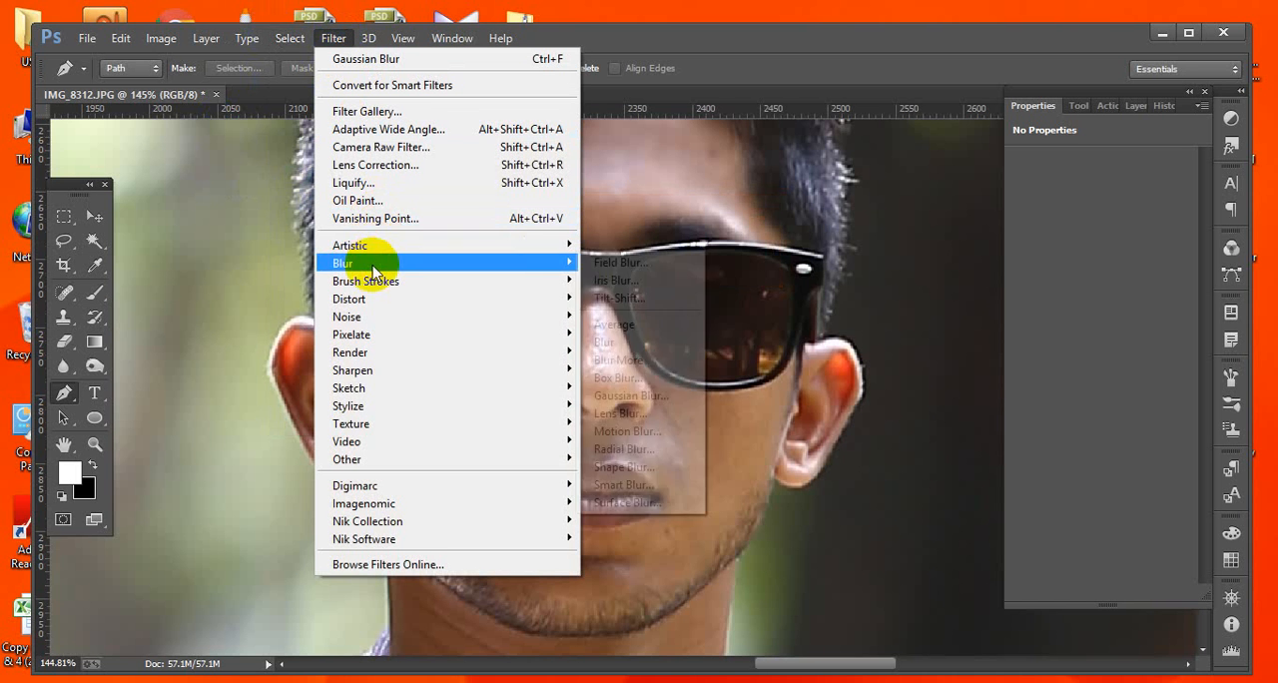
{"action": "left_click", "coordinate": [625, 397]}
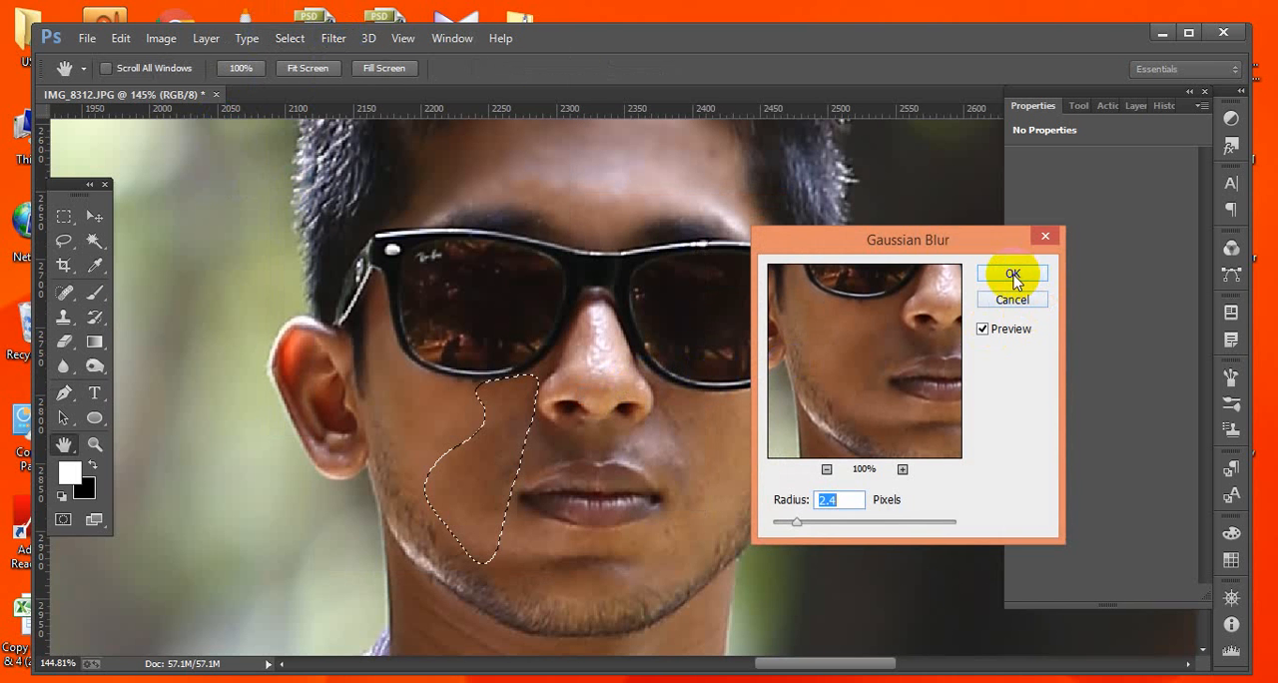
{"action": "left_click", "coordinate": [1012, 277]}
{"action": "key", "text": "p"}
{"action": "key", "text": "ctrl+d"}
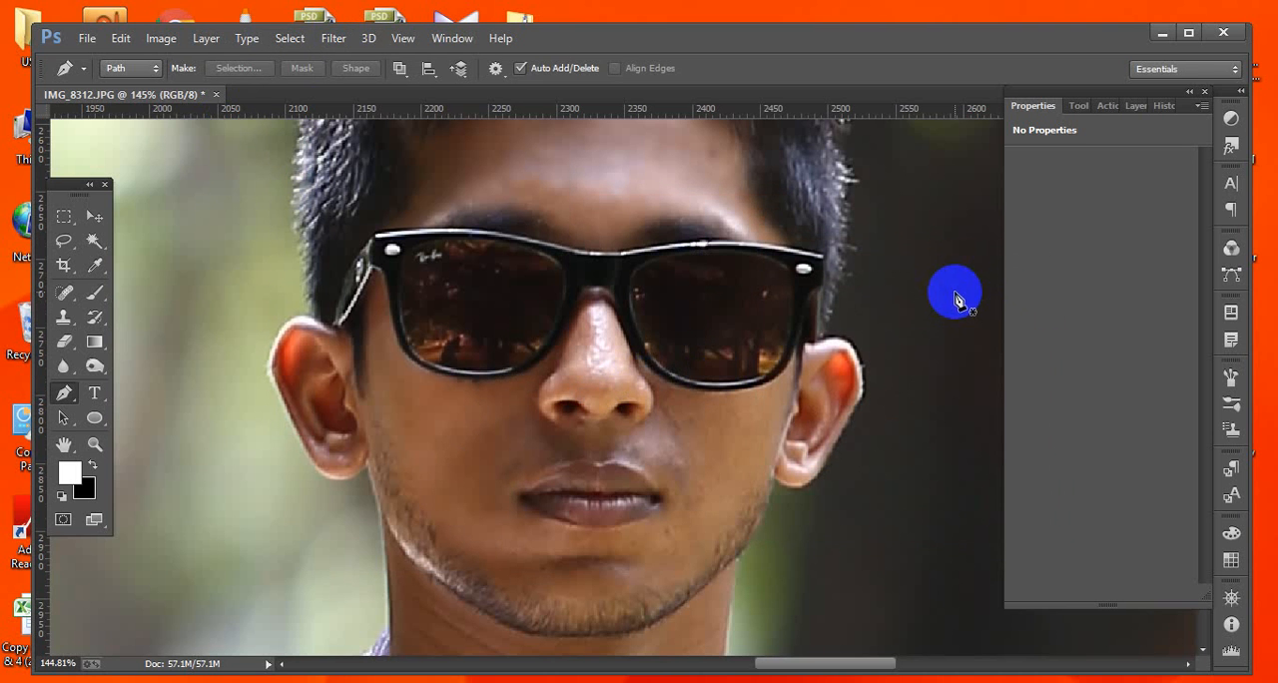
Trace a triangular pen path over the nose bridge between the lenses and load it as a selection.
{"action": "left_click", "coordinate": [590, 299]}
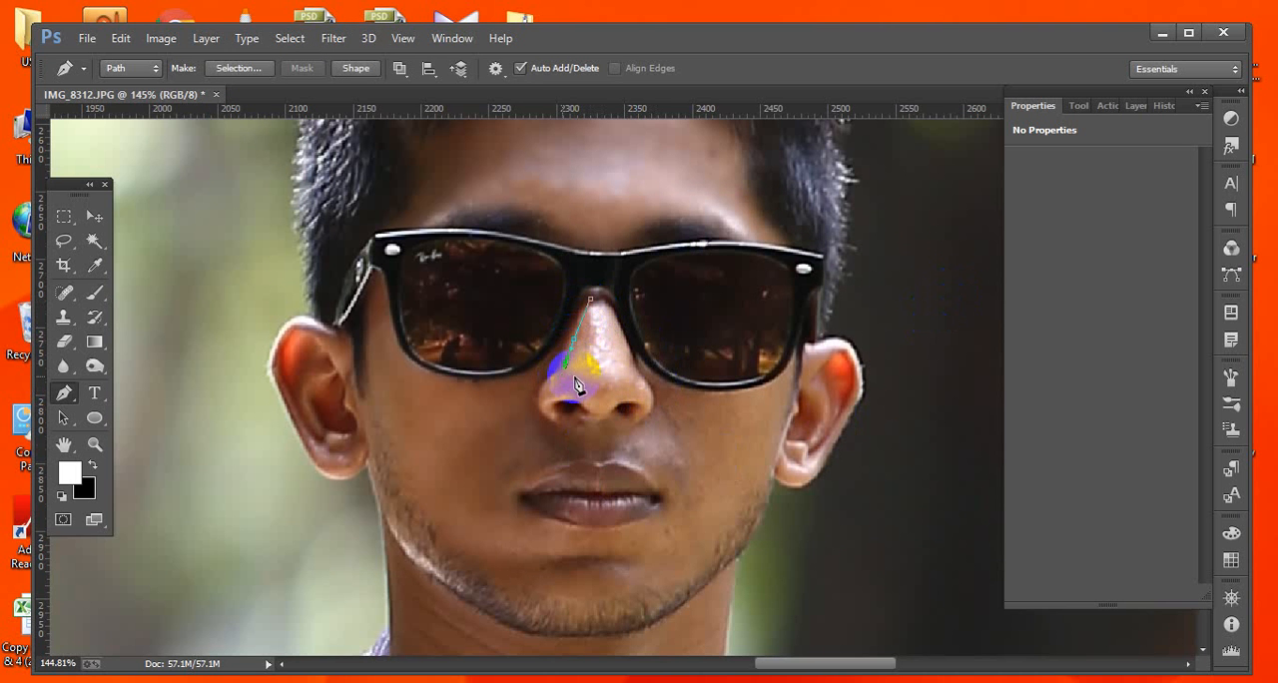
{"action": "left_click", "coordinate": [582, 375]}
{"action": "left_click", "coordinate": [606, 373]}
{"action": "left_click", "coordinate": [628, 378]}
{"action": "left_click", "coordinate": [636, 377]}
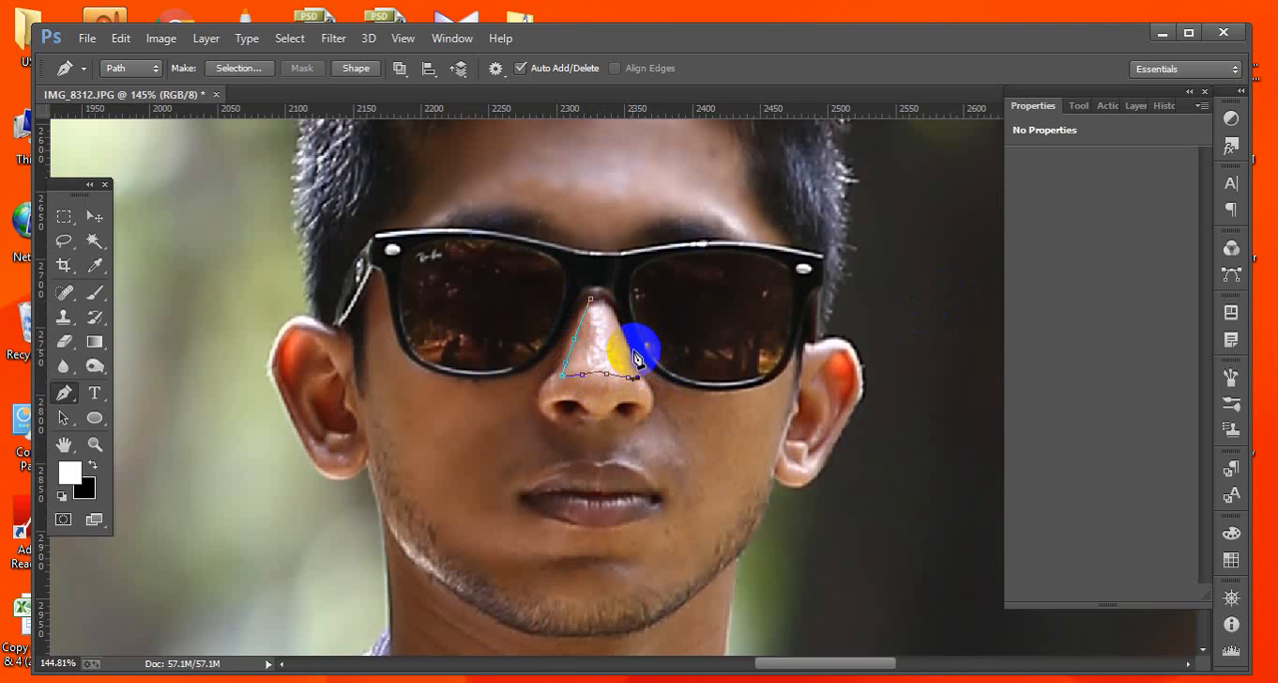
{"action": "left_click", "coordinate": [590, 301]}
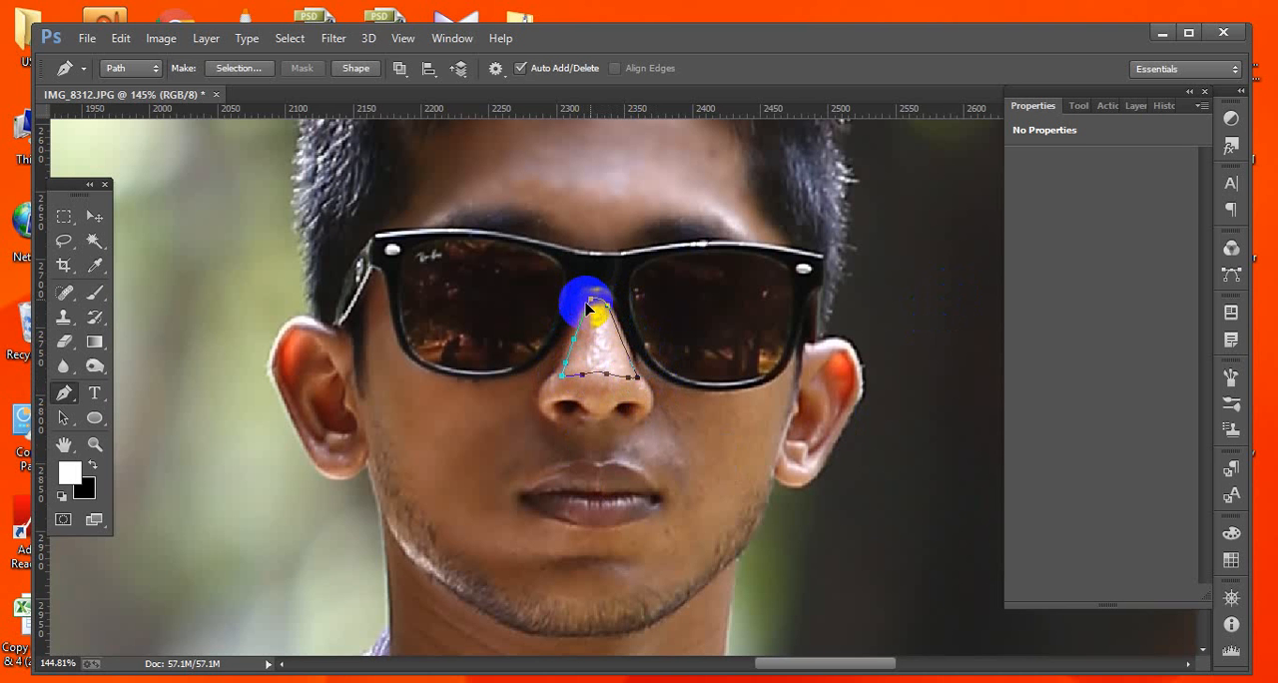
{"action": "key", "text": "ctrl+Return"}
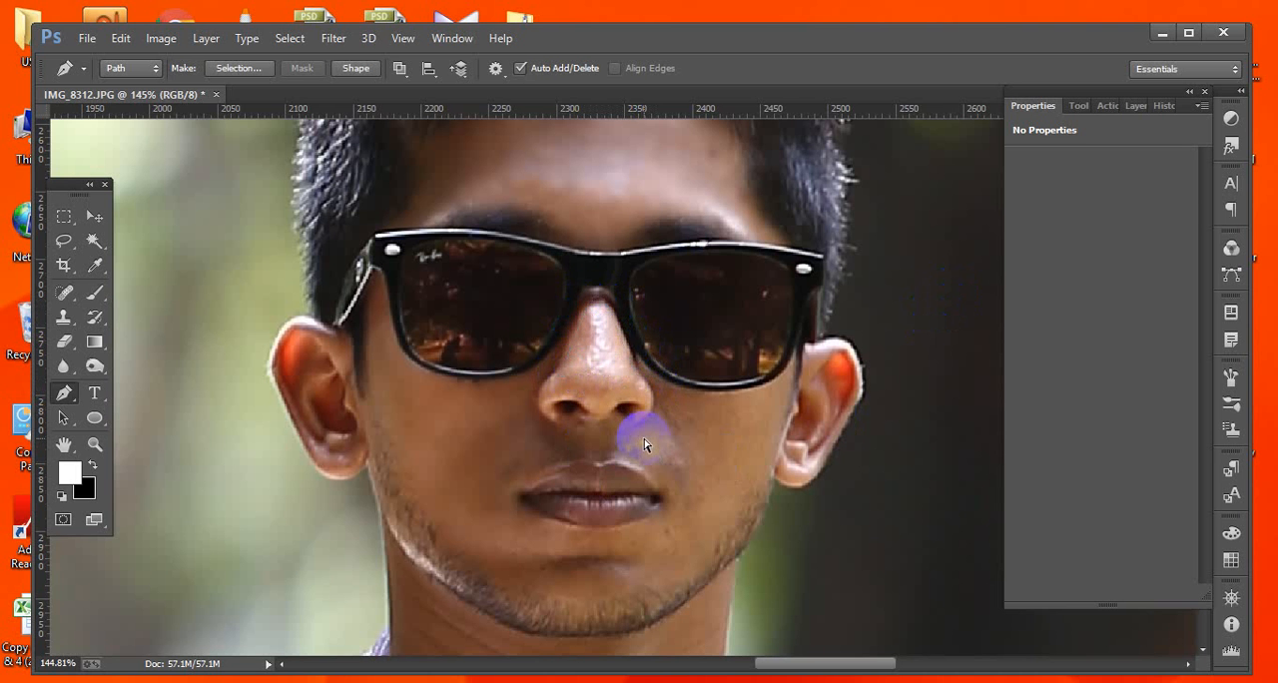
Feather the nose-bridge selection by 7 pixels.
{"action": "left_click", "coordinate": [279, 40]}
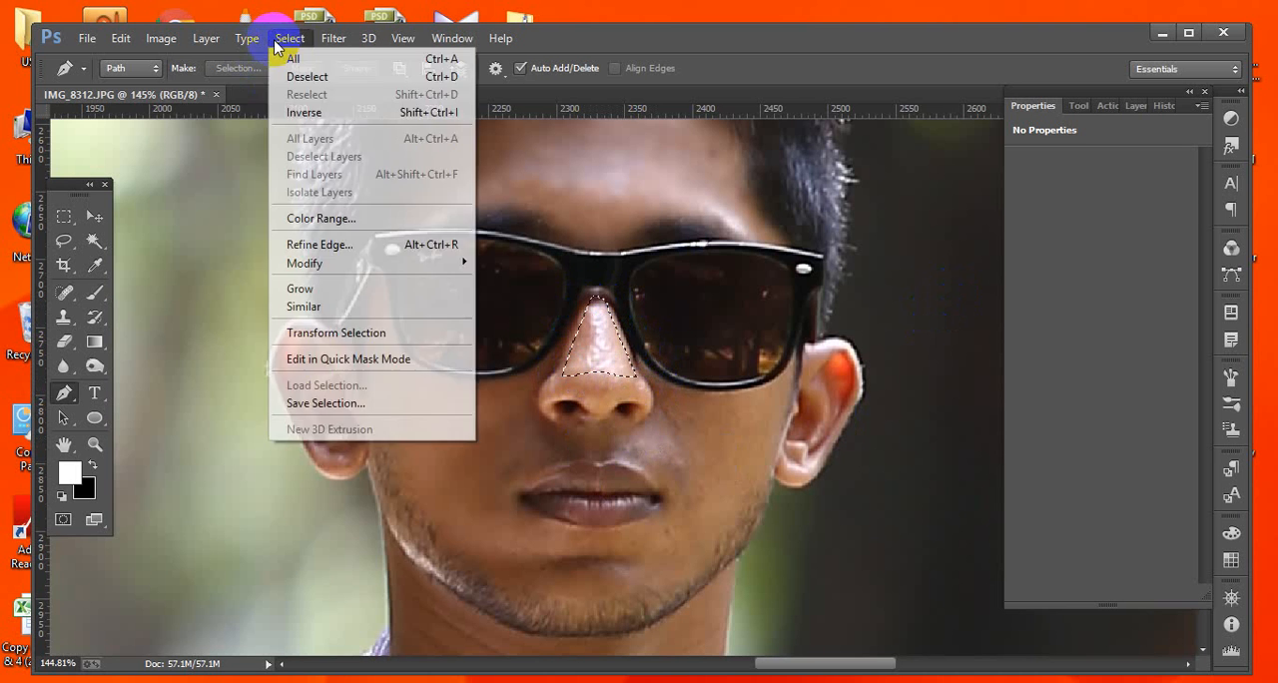
{"action": "mouse_move", "coordinate": [326, 261]}
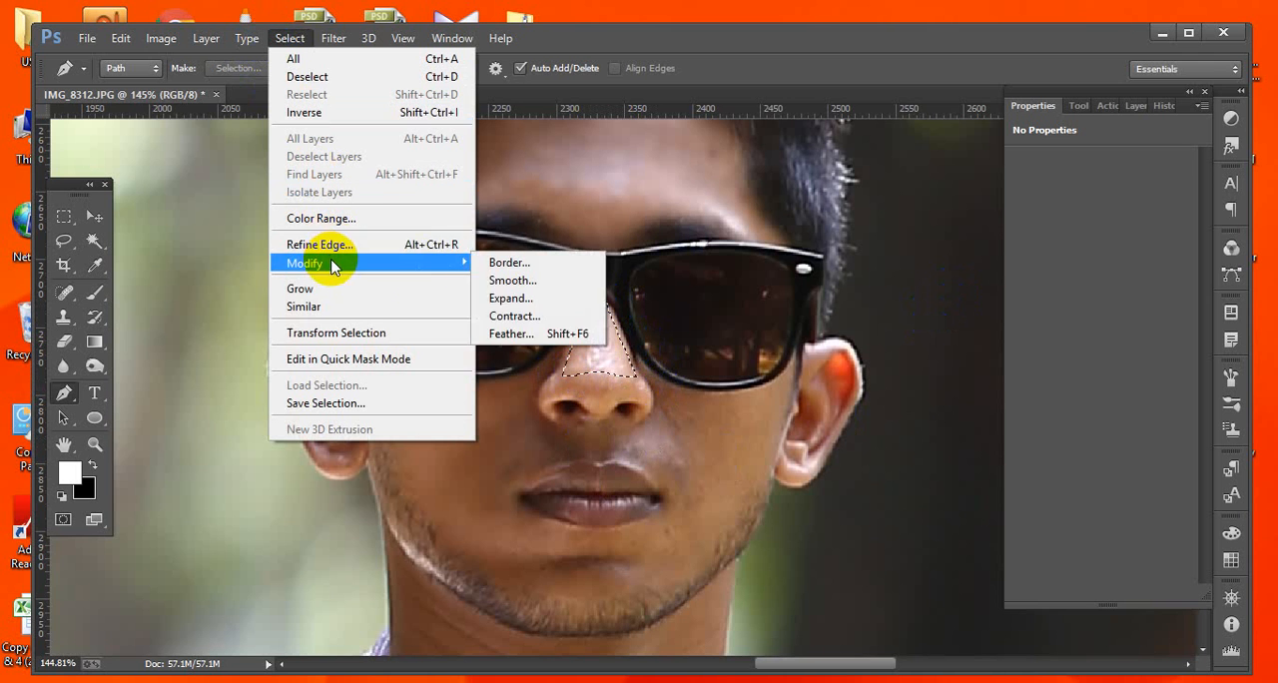
{"action": "left_click", "coordinate": [514, 334]}
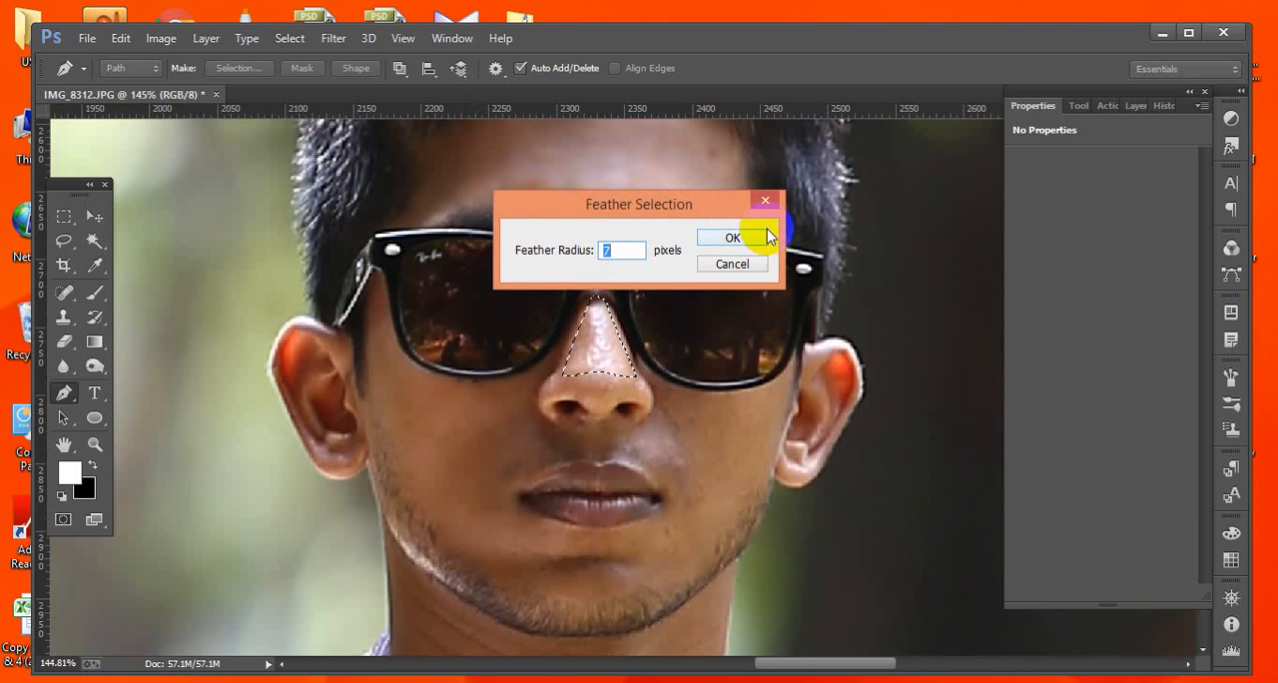
{"action": "left_click", "coordinate": [736, 237]}
Apply a Gaussian Blur with a radius of 2.4 pixels to the nose-bridge selection.
{"action": "left_click", "coordinate": [287, 35]}
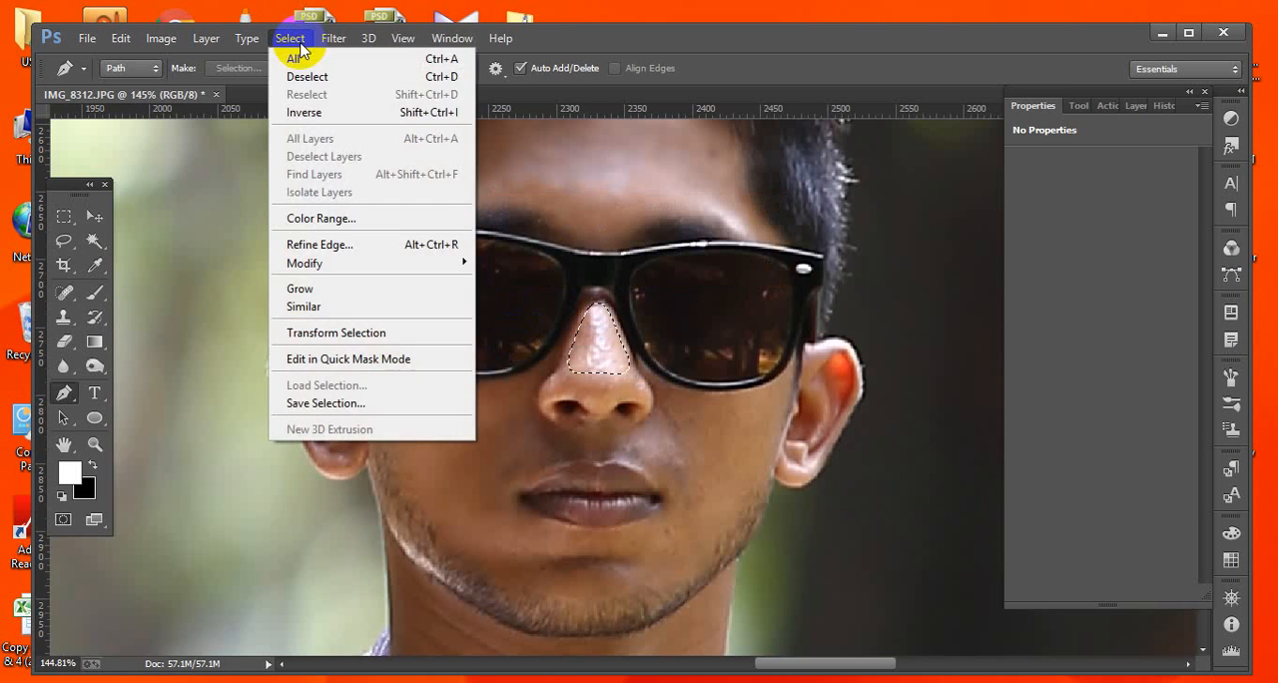
{"action": "mouse_move", "coordinate": [330, 40]}
{"action": "mouse_move", "coordinate": [500, 262]}
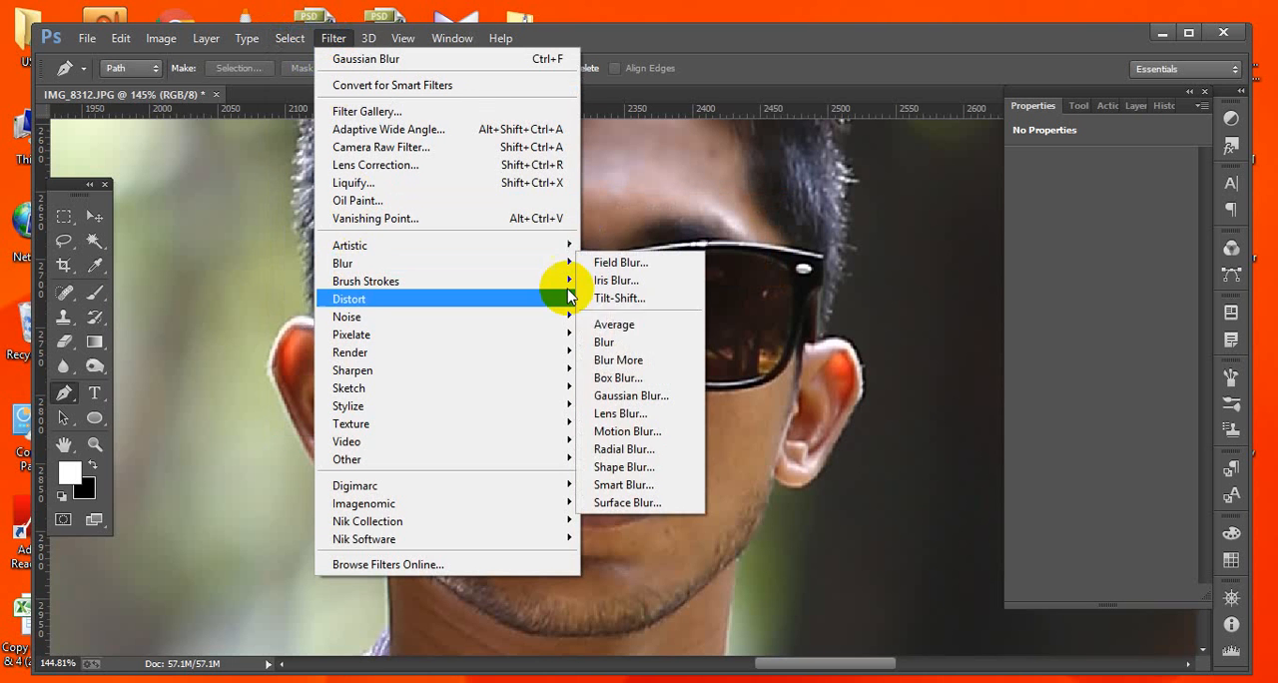
{"action": "left_click", "coordinate": [628, 391]}
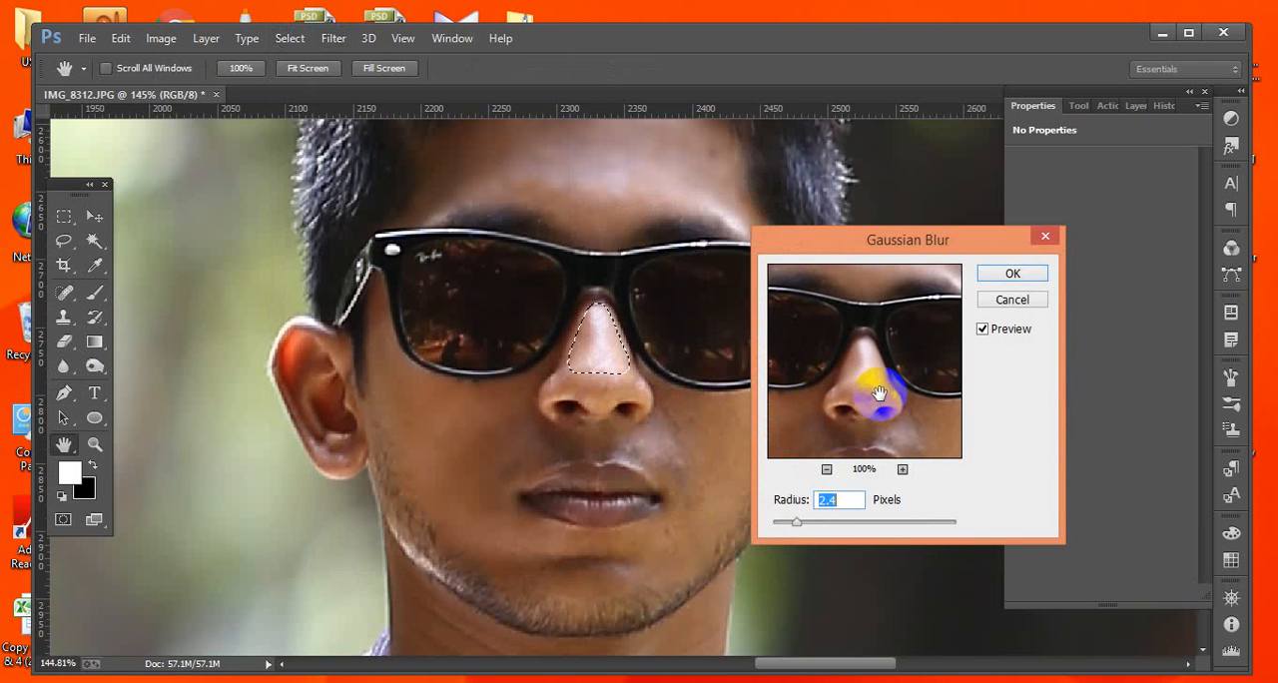
{"action": "left_click", "coordinate": [1008, 271]}
{"action": "key", "text": "p"}
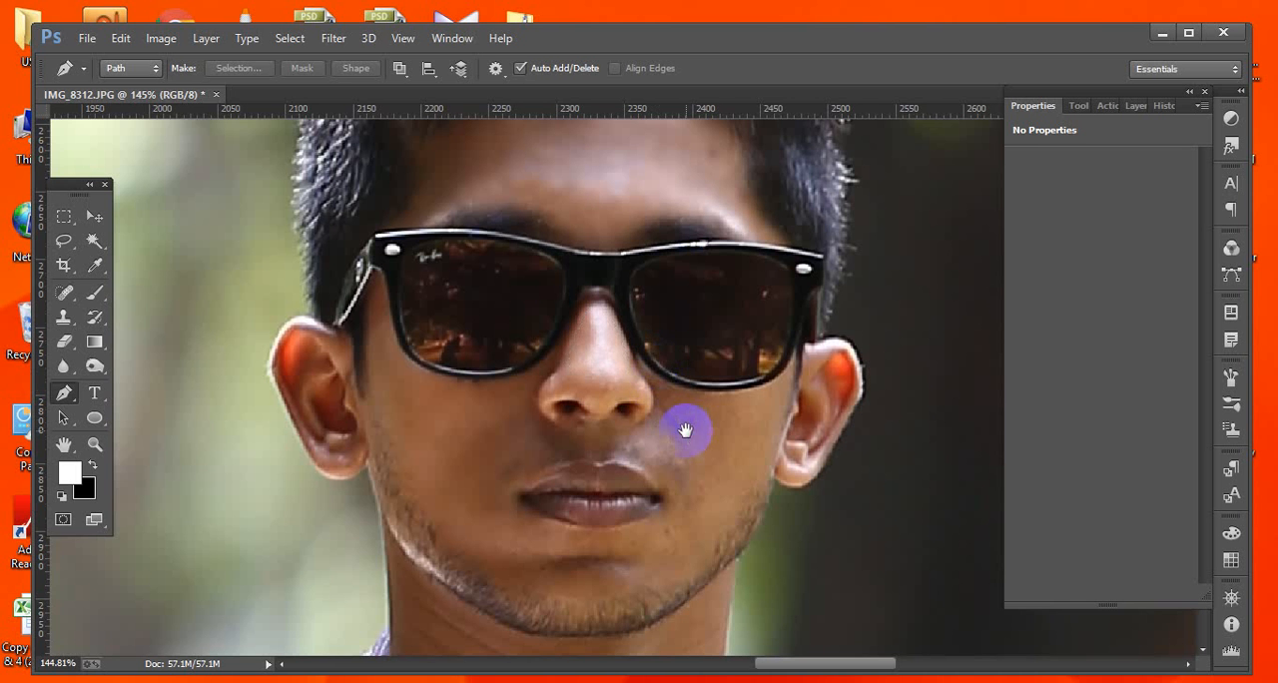
Trace a pen path over the top of the nose tip and load it as a selection.
{"action": "left_click_drag", "start_coordinate": [686, 430], "coordinate": [537, 362]}
{"action": "left_click", "coordinate": [557, 355]}
{"action": "left_click", "coordinate": [516, 386]}
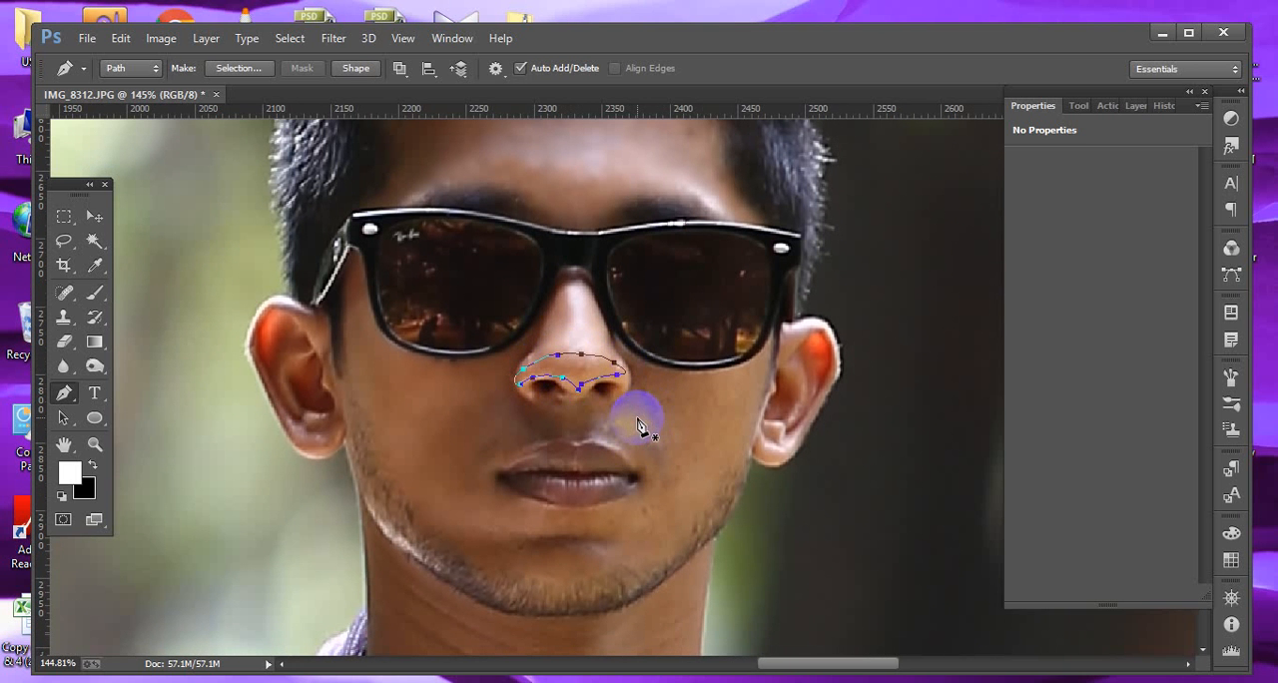
{"action": "left_click", "coordinate": [334, 39]}
{"action": "left_click", "coordinate": [672, 43]}
{"action": "key", "text": "ctrl+Return"}
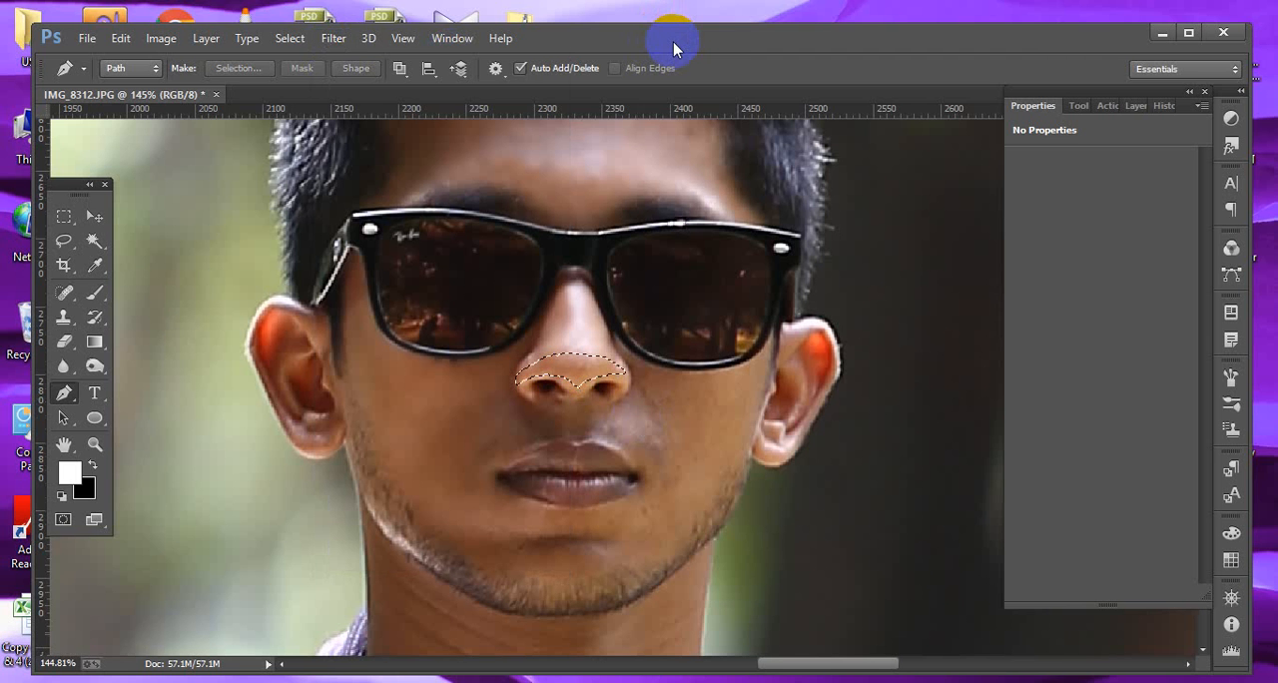
Feather the nose-tip selection by 7 pixels.
{"action": "left_click", "coordinate": [332, 42]}
{"action": "mouse_move", "coordinate": [270, 28]}
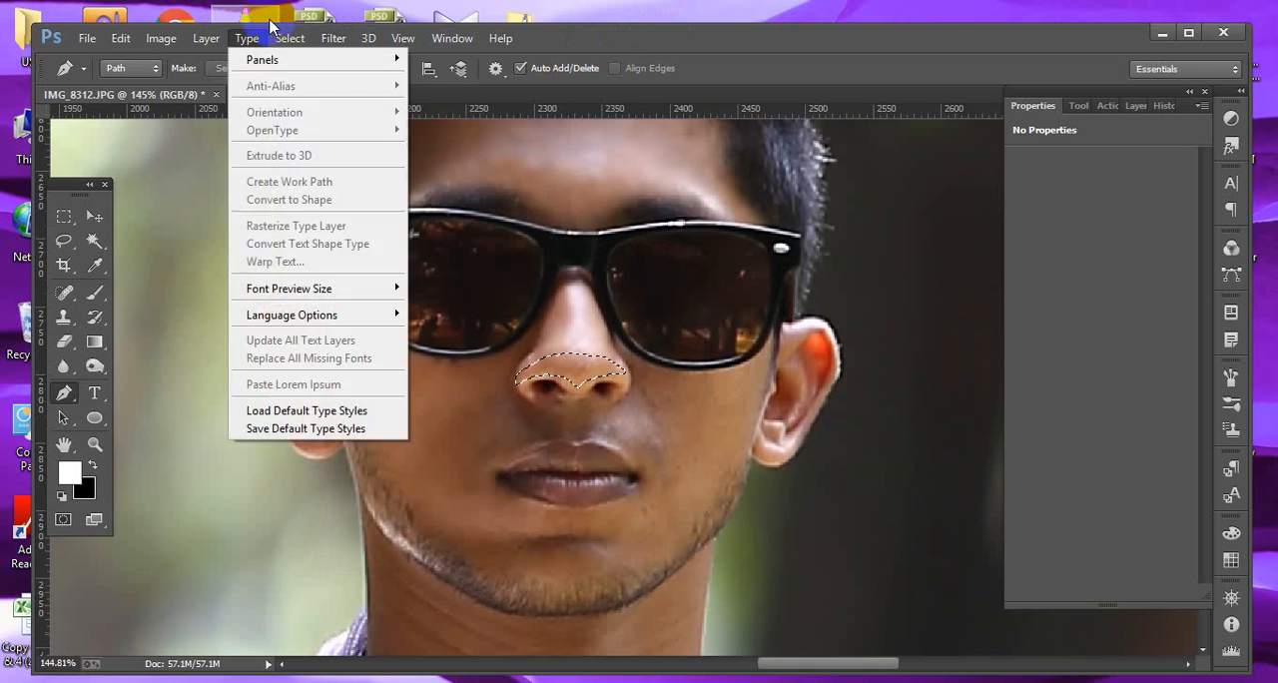
{"action": "mouse_move", "coordinate": [323, 262]}
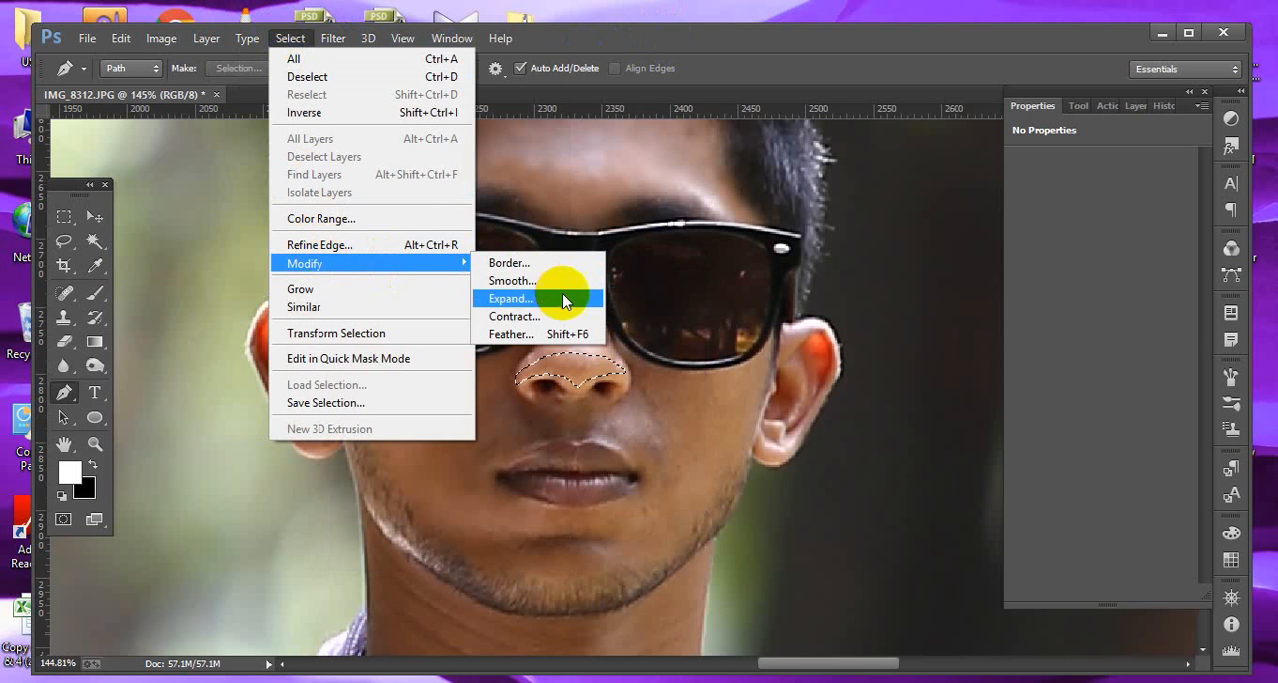
{"action": "left_click", "coordinate": [511, 333]}
{"action": "left_click", "coordinate": [729, 240]}
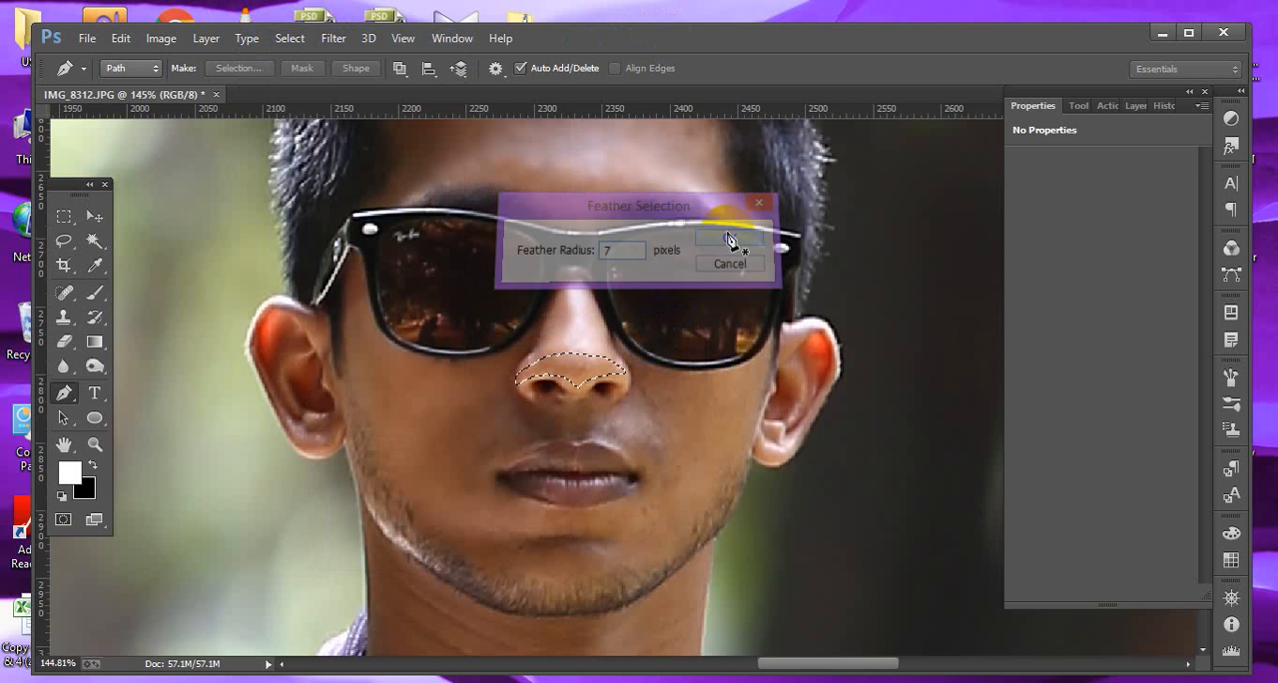
Apply a Gaussian Blur with a radius of 2.4 pixels to the nose-tip selection and deselect.
{"action": "left_click", "coordinate": [346, 37]}
{"action": "mouse_move", "coordinate": [560, 263]}
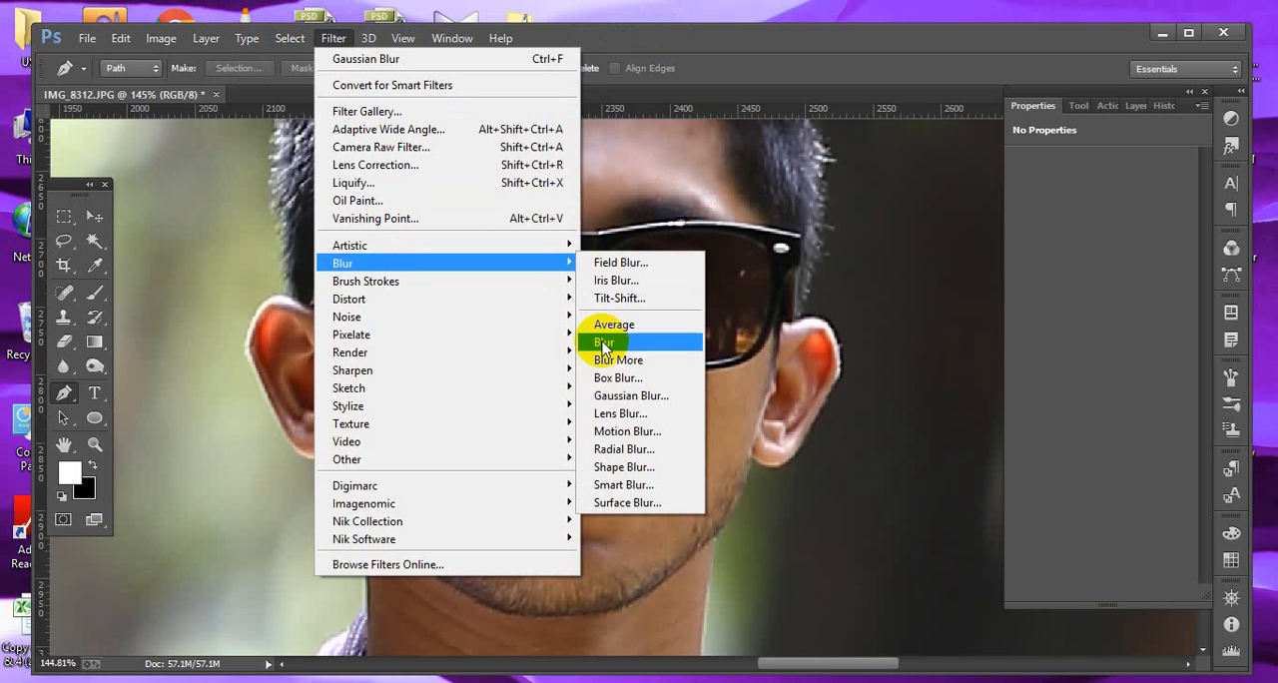
{"action": "left_click", "coordinate": [607, 399]}
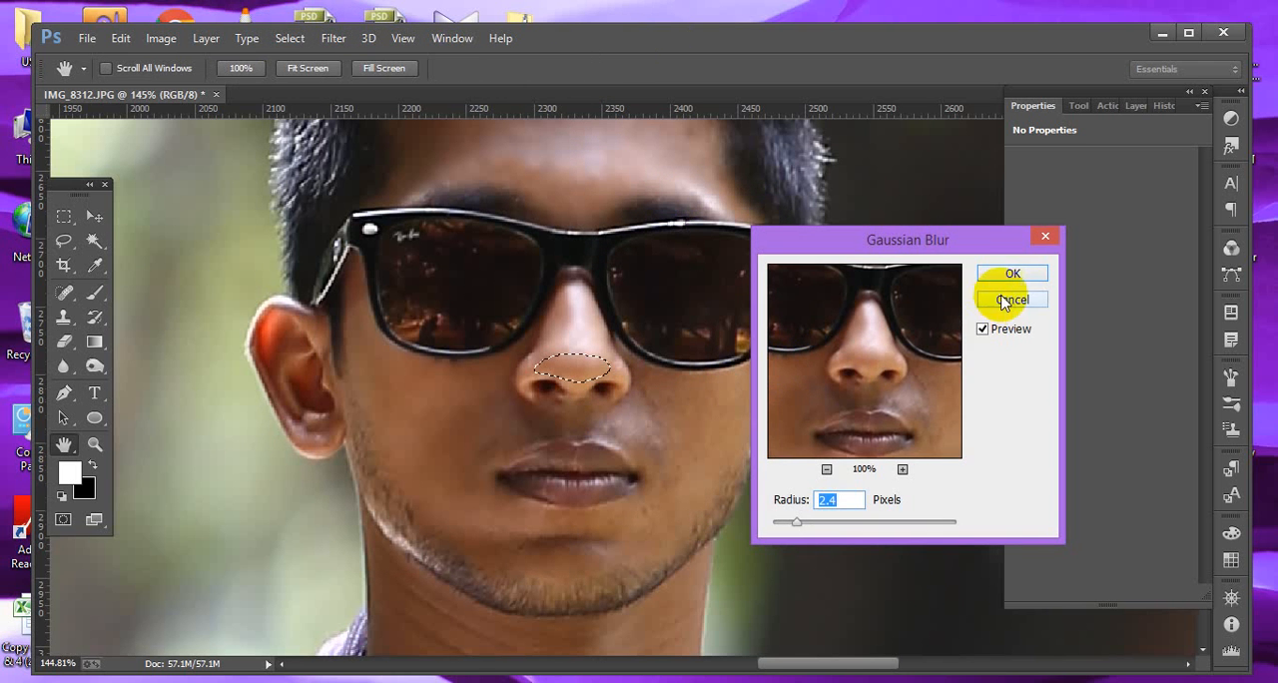
{"action": "left_click", "coordinate": [1010, 278]}
{"action": "key", "text": "ctrl+d"}
Trace a pen path over the cheek beside the nose, from under the lens to the jaw, and load it as a selection.
{"action": "key", "text": "p"}
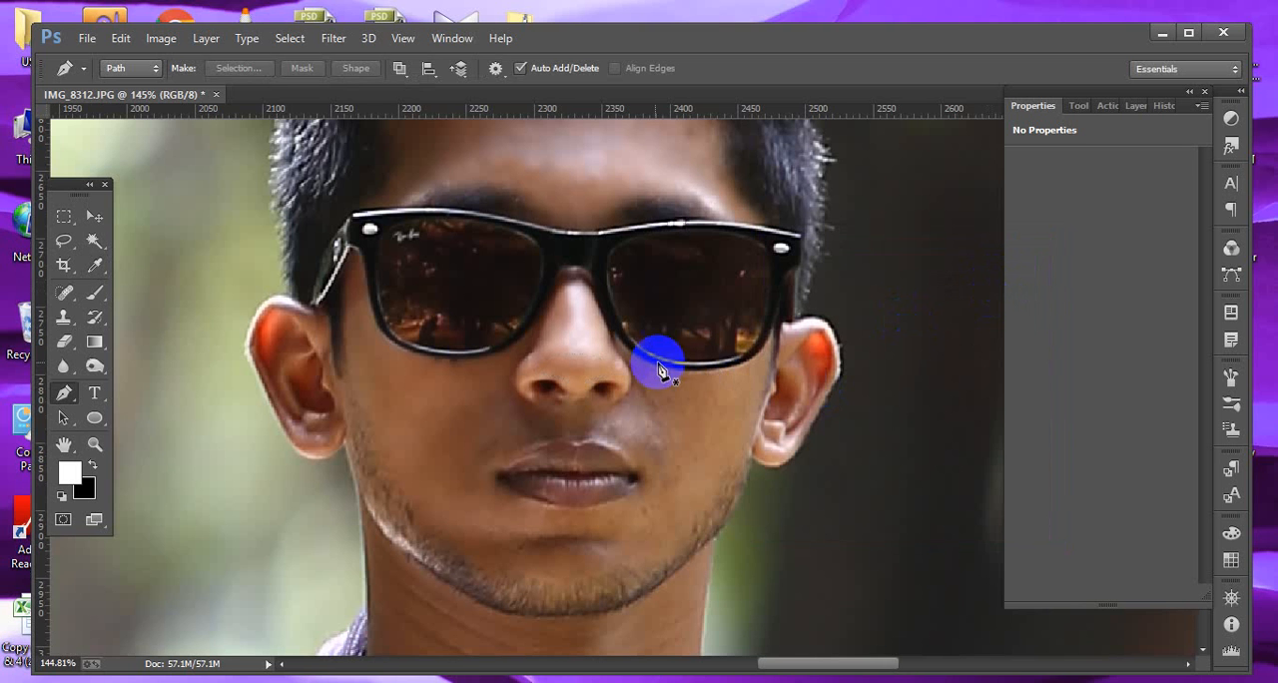
{"action": "left_click_drag", "start_coordinate": [629, 352], "coordinate": [648, 362]}
{"action": "left_click_drag", "start_coordinate": [675, 371], "coordinate": [741, 455]}
{"action": "left_click", "coordinate": [772, 337]}
{"action": "left_click", "coordinate": [726, 496]}
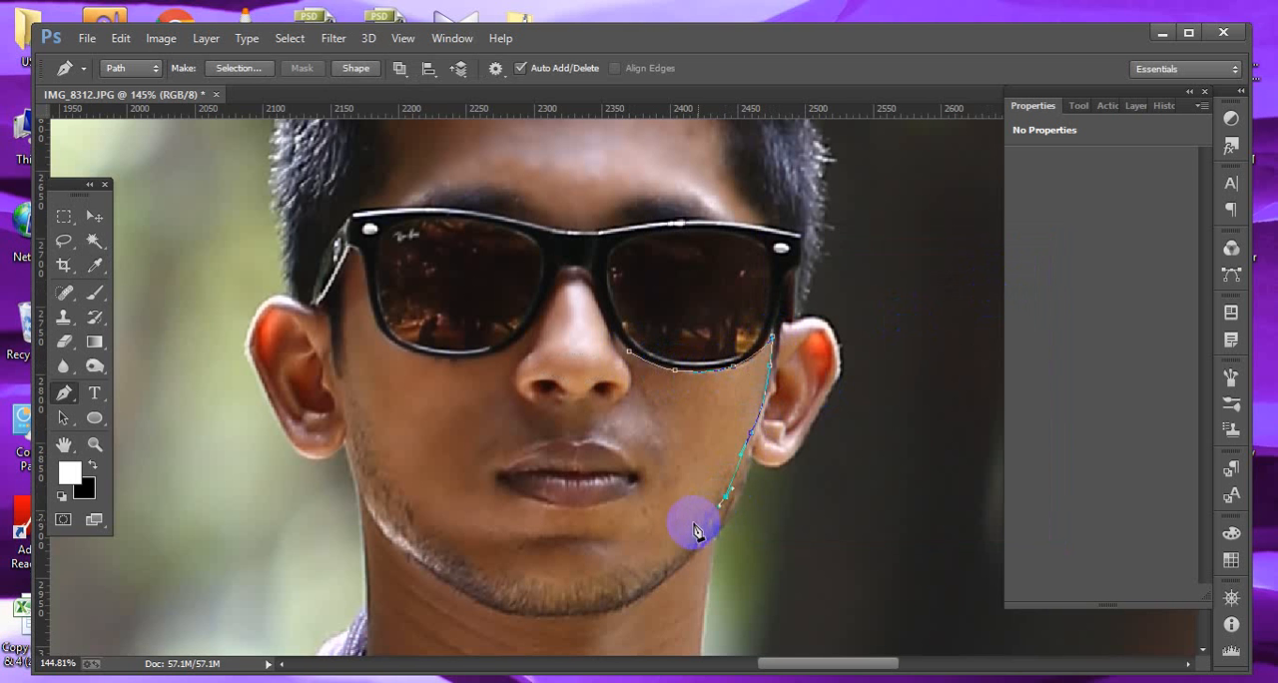
{"action": "left_click_drag", "start_coordinate": [693, 519], "coordinate": [672, 496]}
{"action": "left_click_drag", "start_coordinate": [647, 432], "coordinate": [646, 424]}
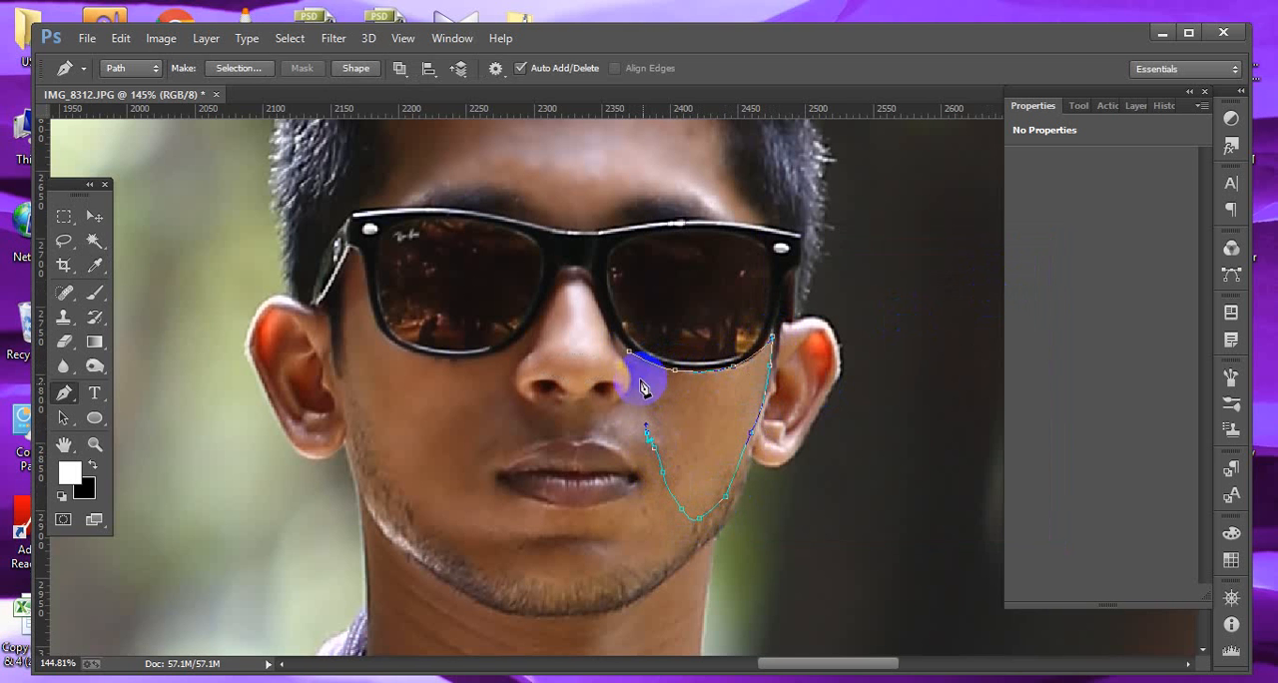
{"action": "left_click", "coordinate": [631, 357]}
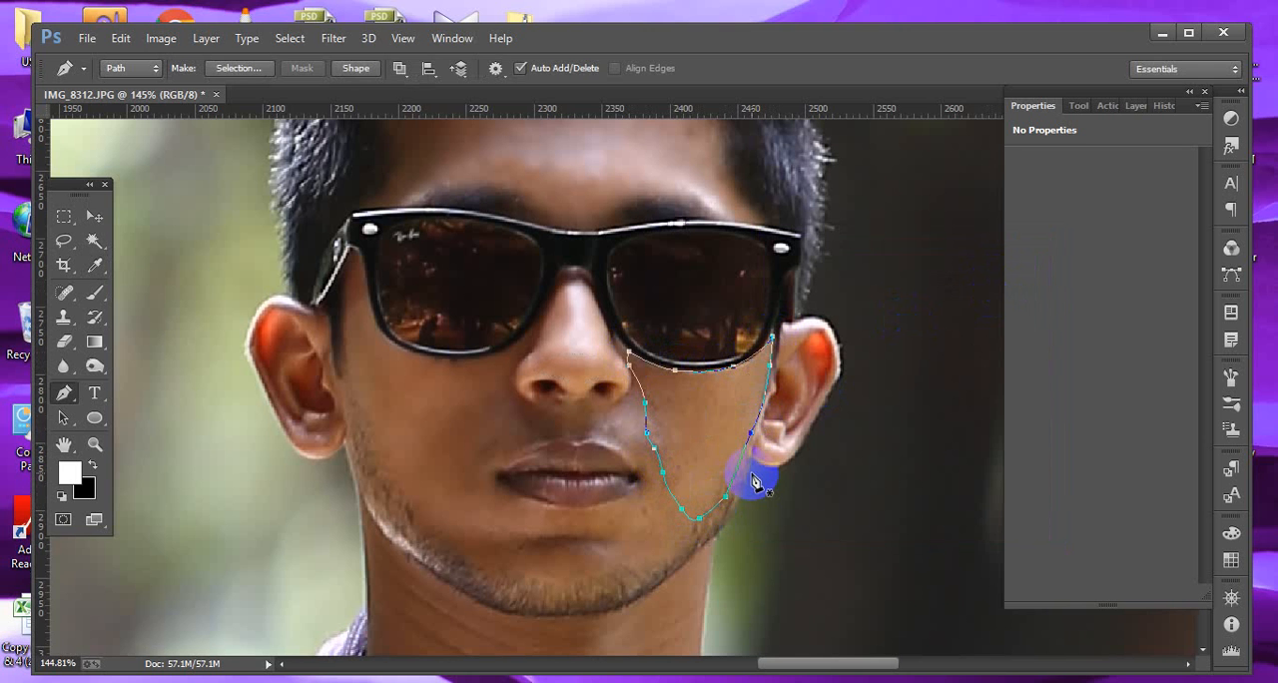
{"action": "key", "text": "ctrl+Return"}
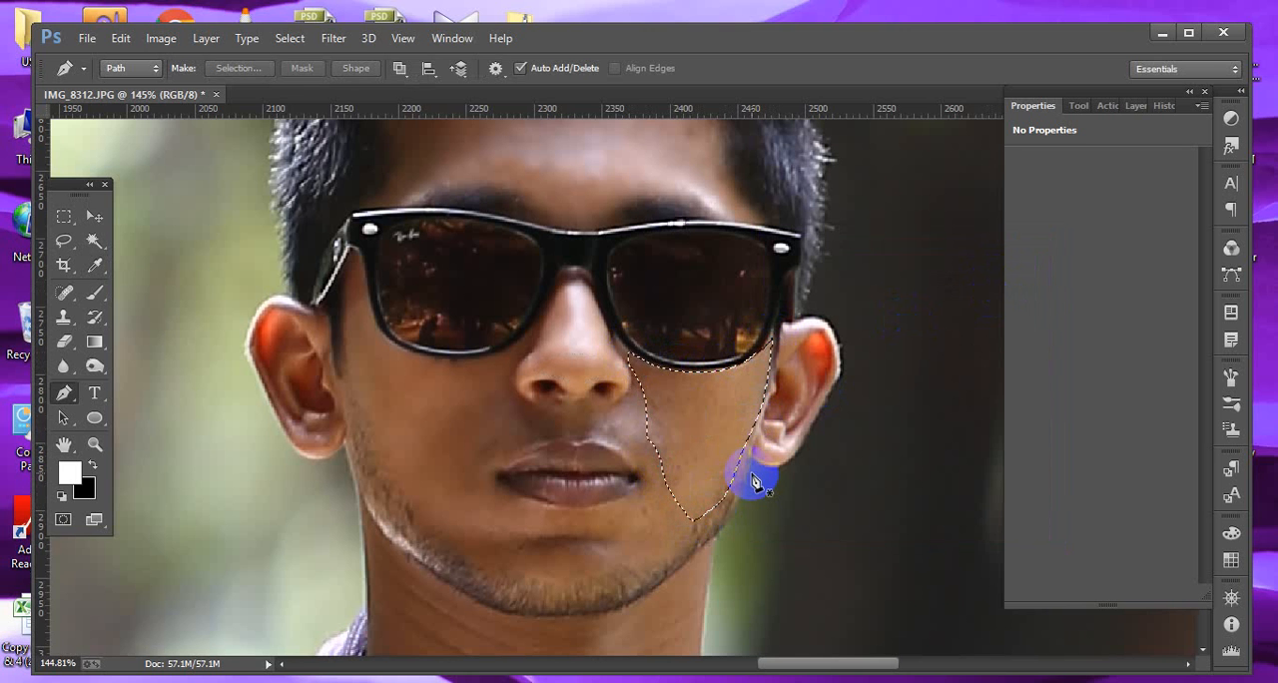
Feather the cheek selection.
{"action": "left_click", "coordinate": [303, 38]}
{"action": "mouse_move", "coordinate": [334, 262]}
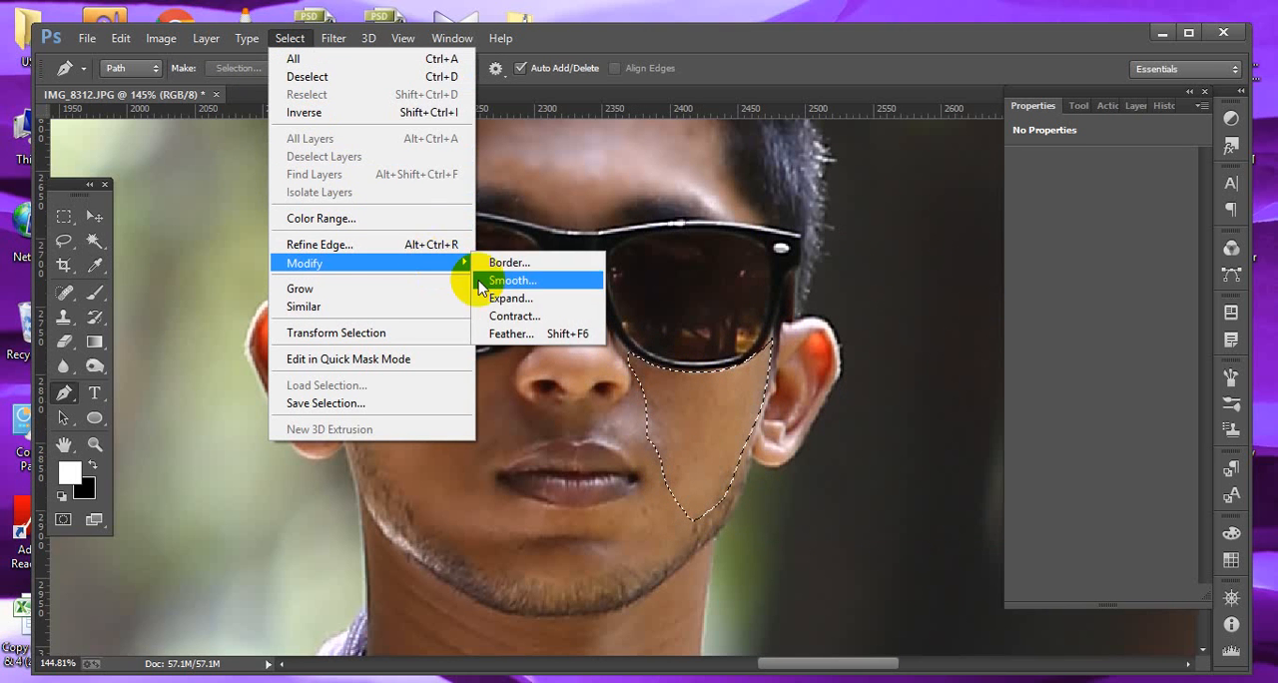
{"action": "left_click", "coordinate": [506, 334]}
{"action": "left_click", "coordinate": [736, 239]}
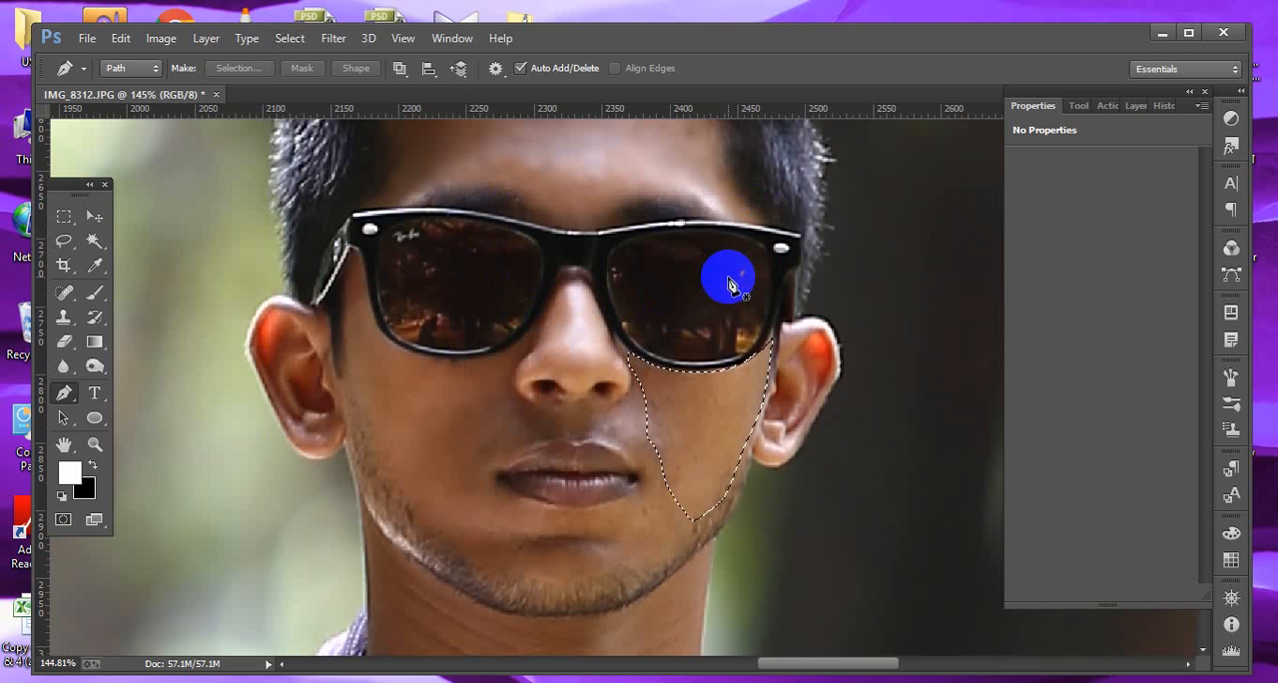
Apply a Gaussian Blur with a radius of 2.4 pixels to the cheek selection and deselect.
{"action": "left_click", "coordinate": [334, 39]}
{"action": "mouse_move", "coordinate": [377, 263]}
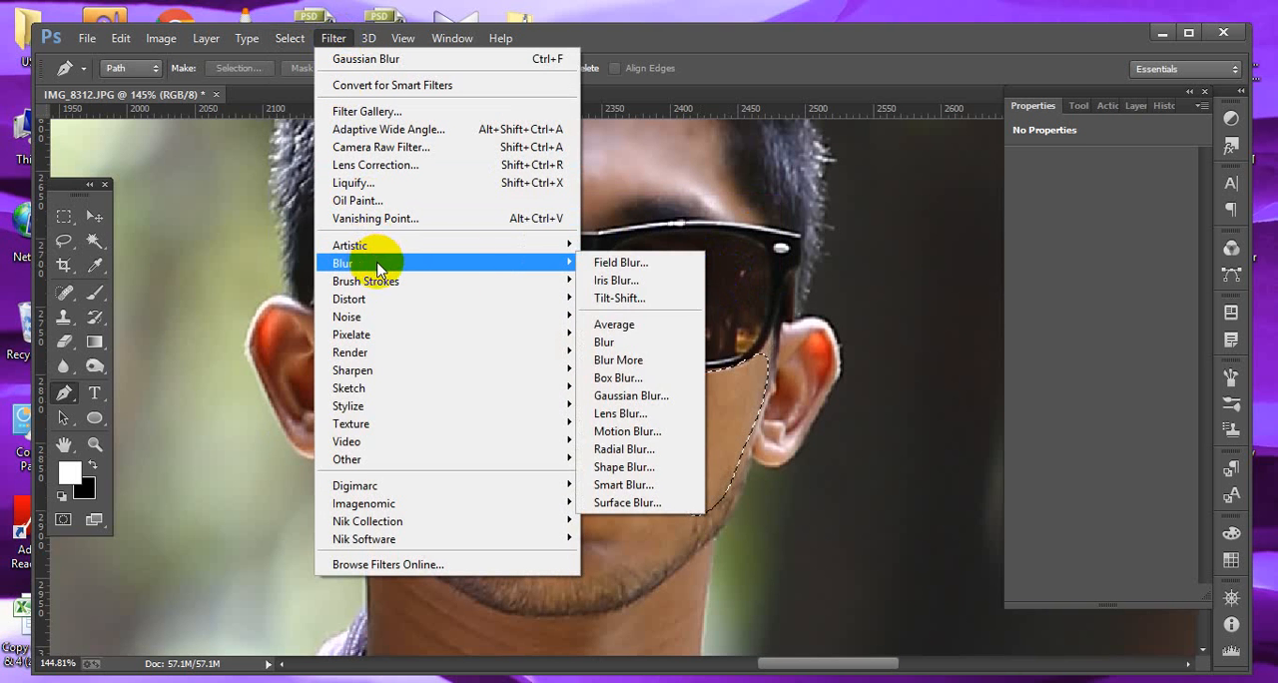
{"action": "left_click", "coordinate": [639, 395]}
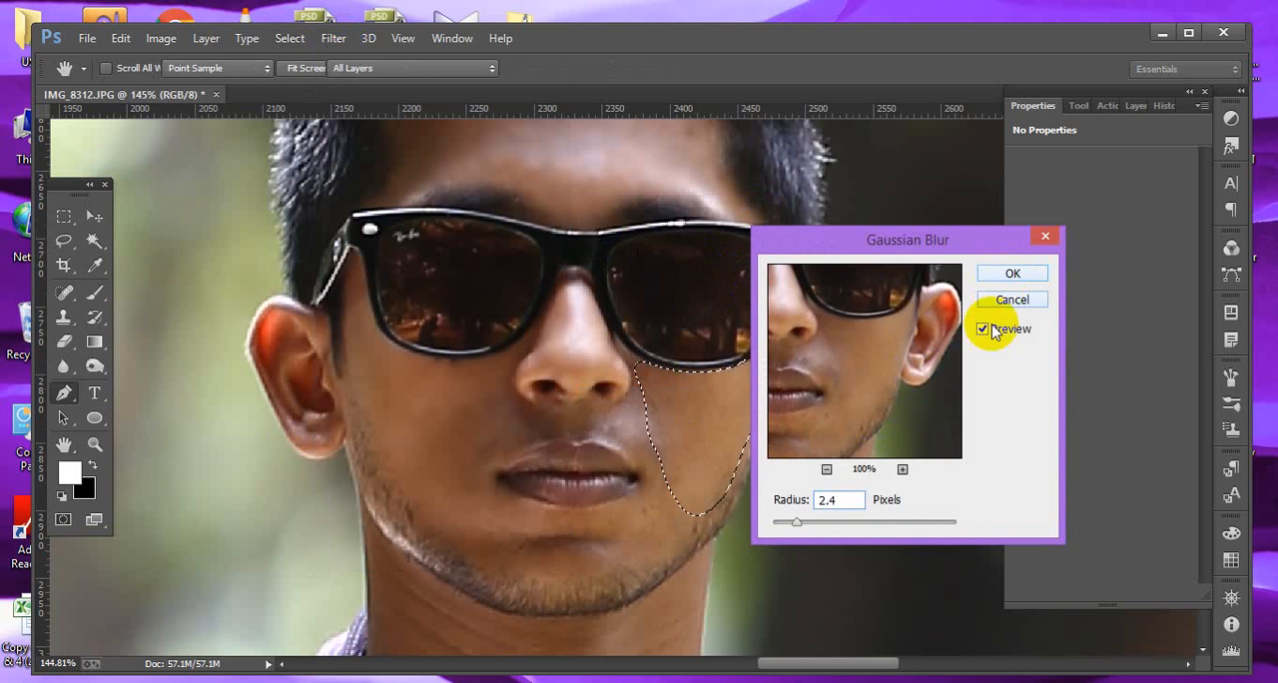
{"action": "left_click", "coordinate": [1011, 273]}
{"action": "key", "text": "ctrl+d"}
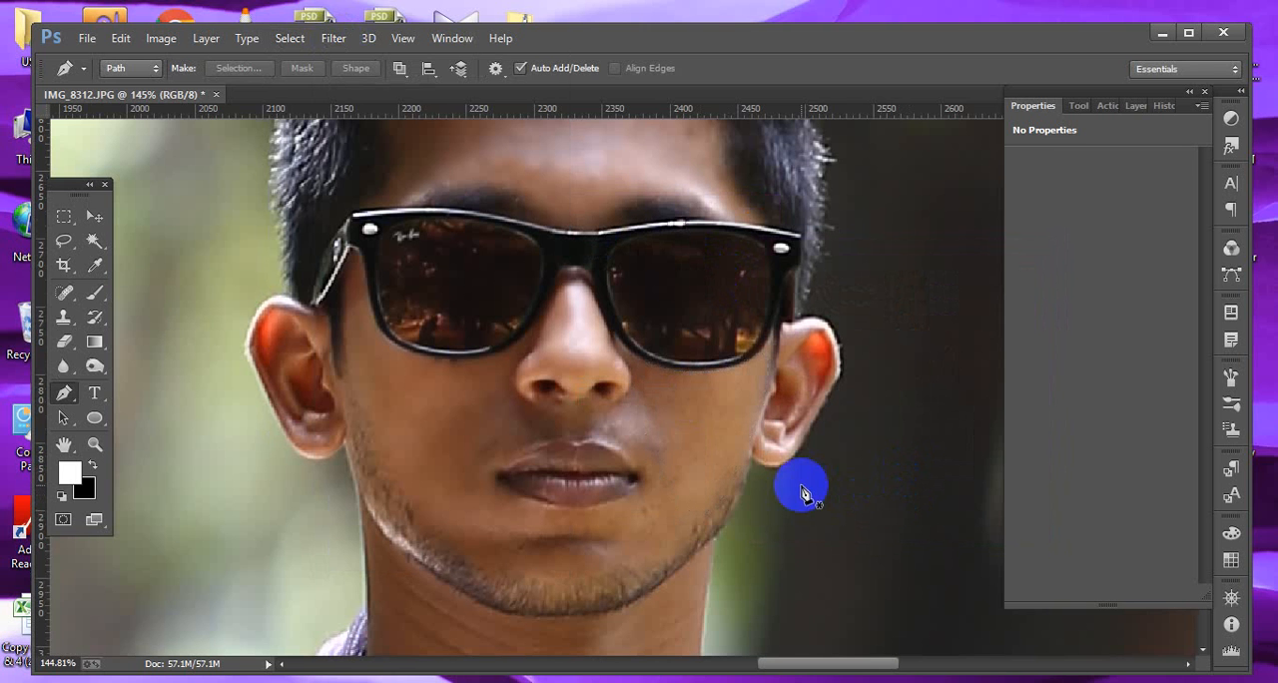
Trace a pen path around the area above the upper lip and load it as a selection.
{"action": "left_click", "coordinate": [496, 415]}
{"action": "left_click_drag", "start_coordinate": [552, 407], "coordinate": [647, 395]}
{"action": "left_click_drag", "start_coordinate": [659, 415], "coordinate": [627, 449]}
{"action": "left_click", "coordinate": [663, 476]}
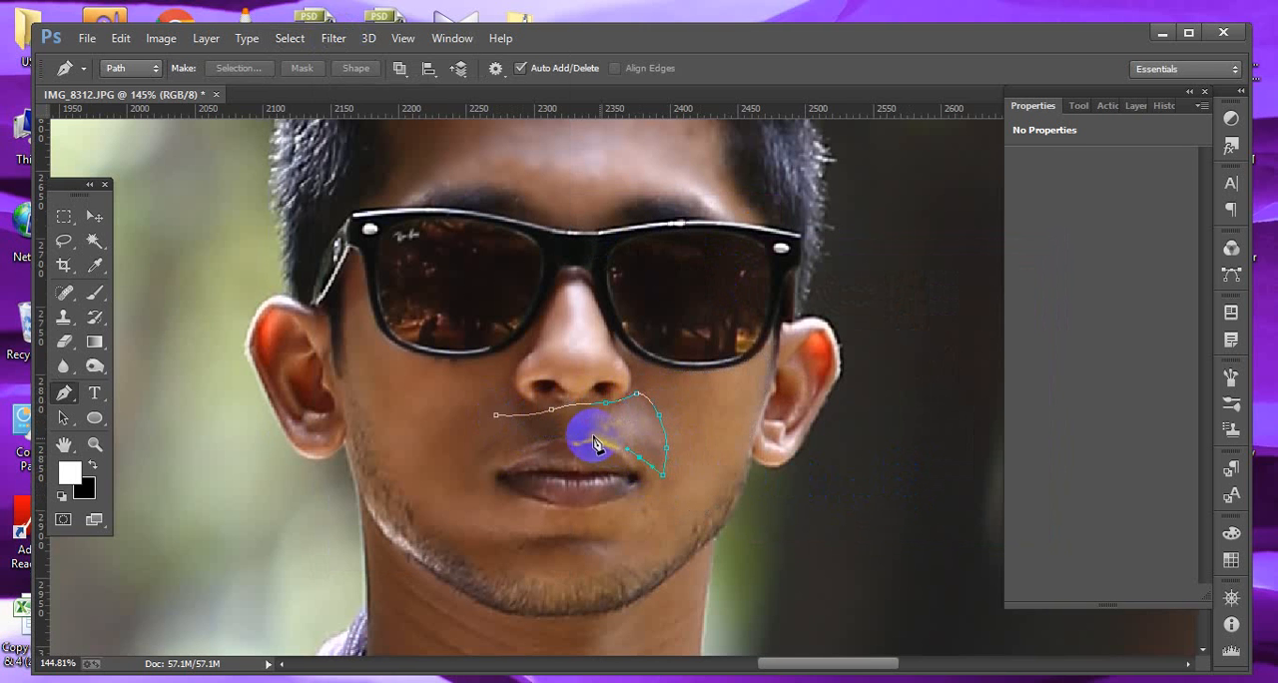
{"action": "left_click", "coordinate": [582, 436]}
{"action": "left_click", "coordinate": [545, 437]}
{"action": "left_click", "coordinate": [512, 450]}
{"action": "left_click", "coordinate": [485, 471]}
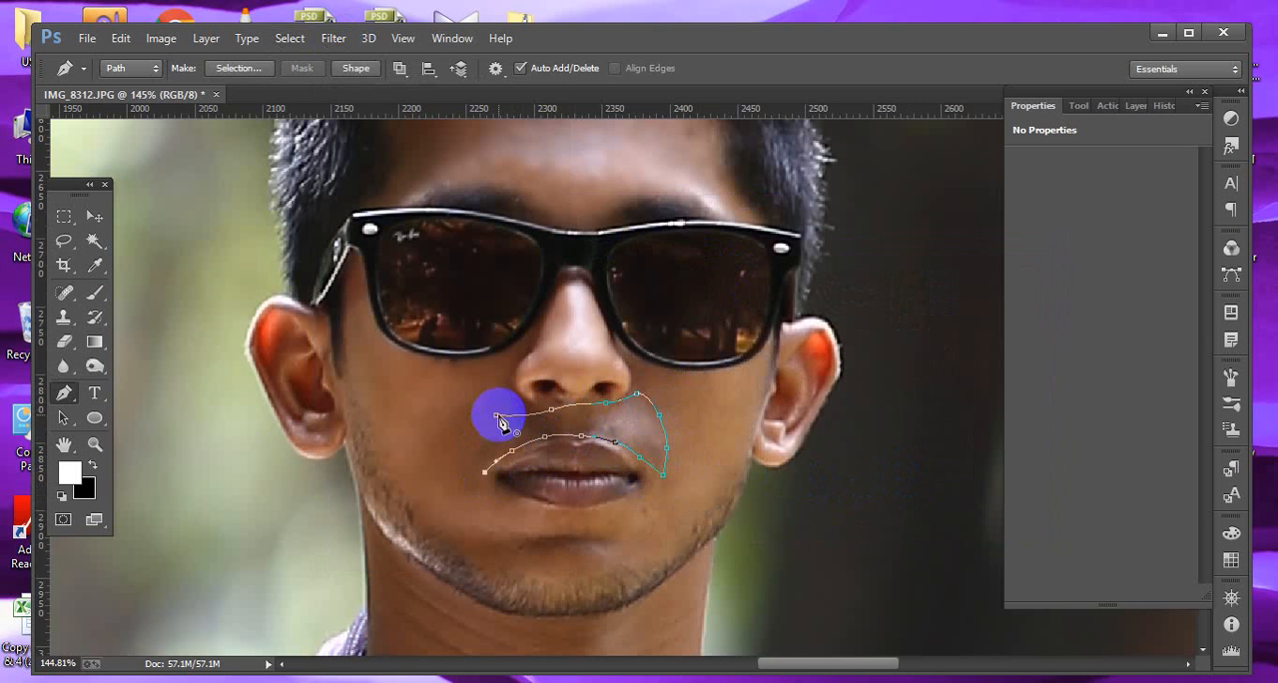
{"action": "key", "text": "ctrl+Return"}
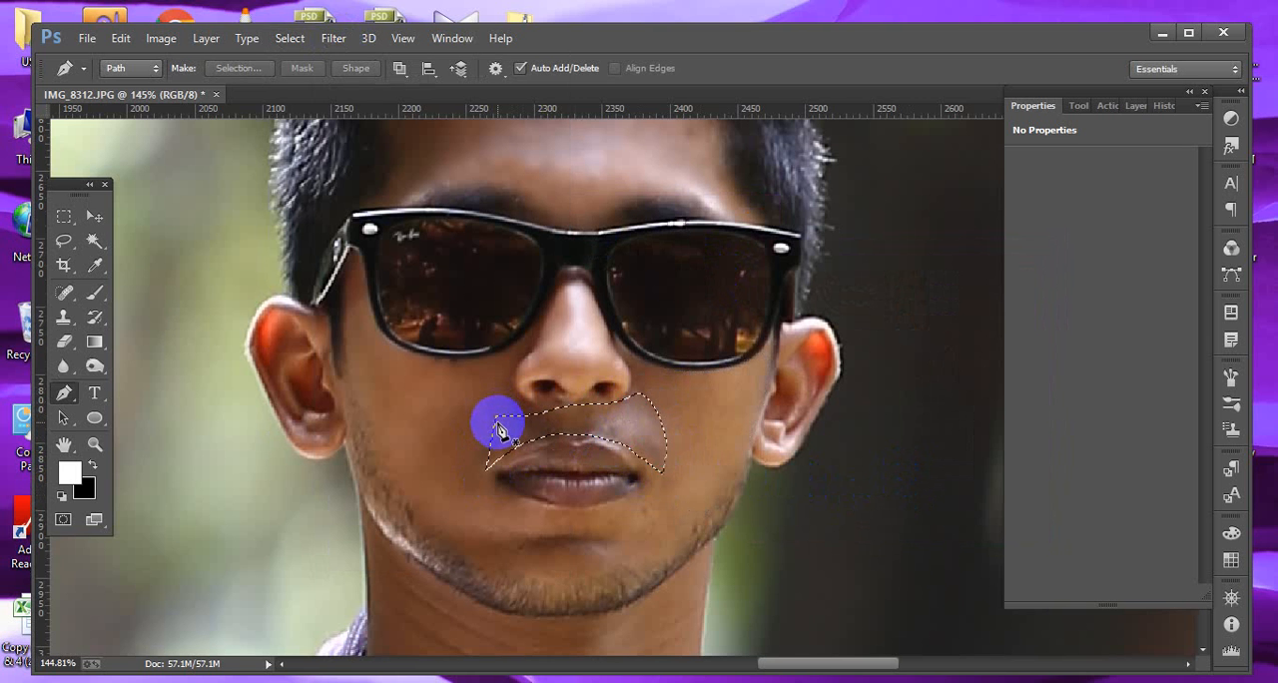
Feather the upper-lip selection by 7 pixels.
{"action": "left_click", "coordinate": [290, 38]}
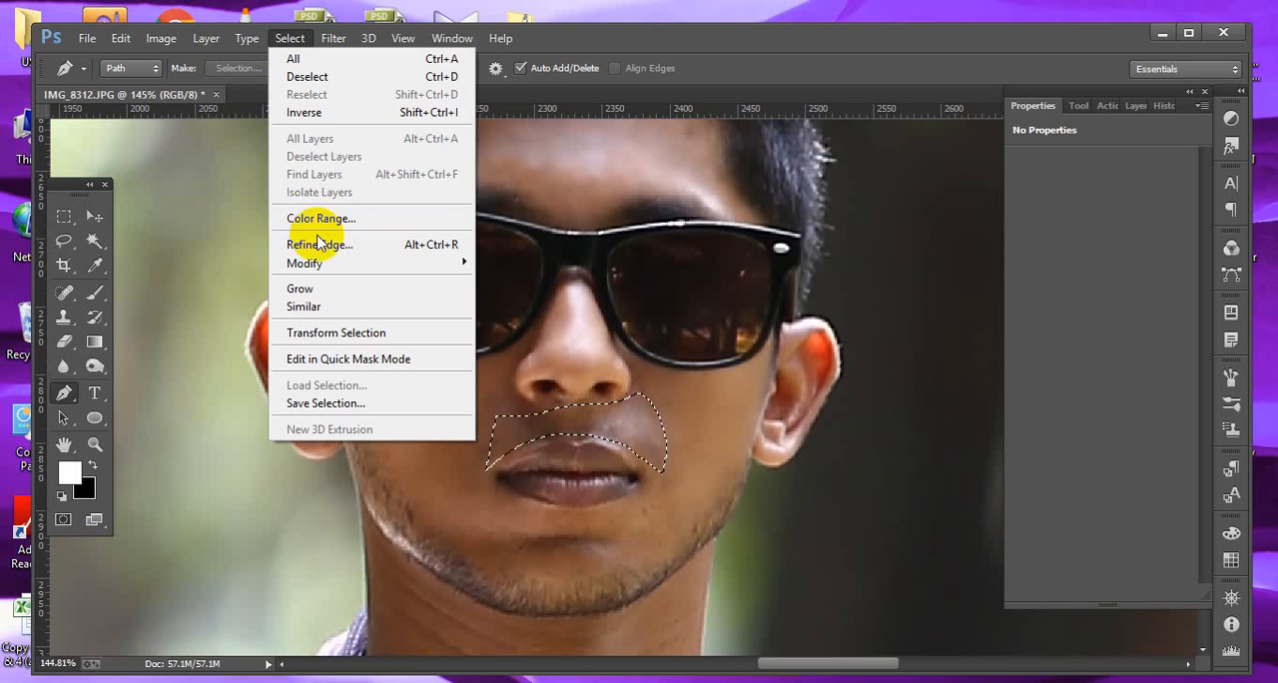
{"action": "mouse_move", "coordinate": [329, 264]}
{"action": "left_click", "coordinate": [511, 340]}
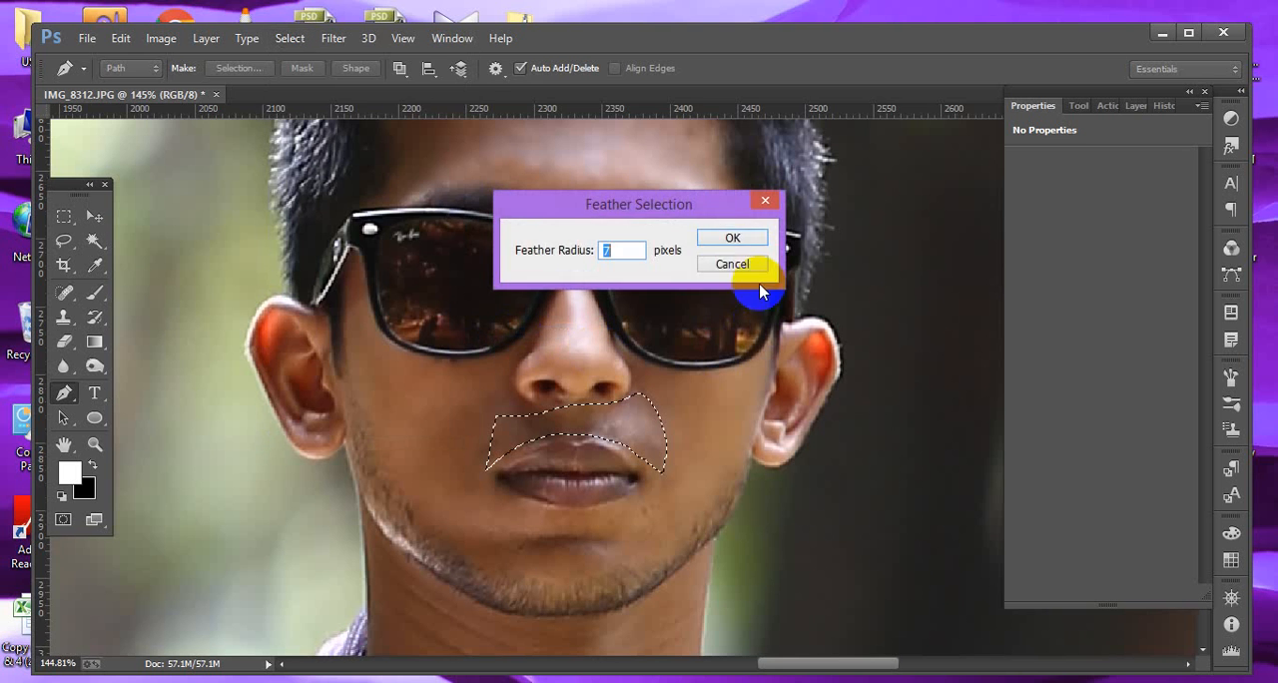
{"action": "type", "text": "7"}
{"action": "left_click", "coordinate": [732, 237]}
Apply a Gaussian Blur with a radius of 2.4 pixels to the upper-lip selection.
{"action": "left_click", "coordinate": [334, 38]}
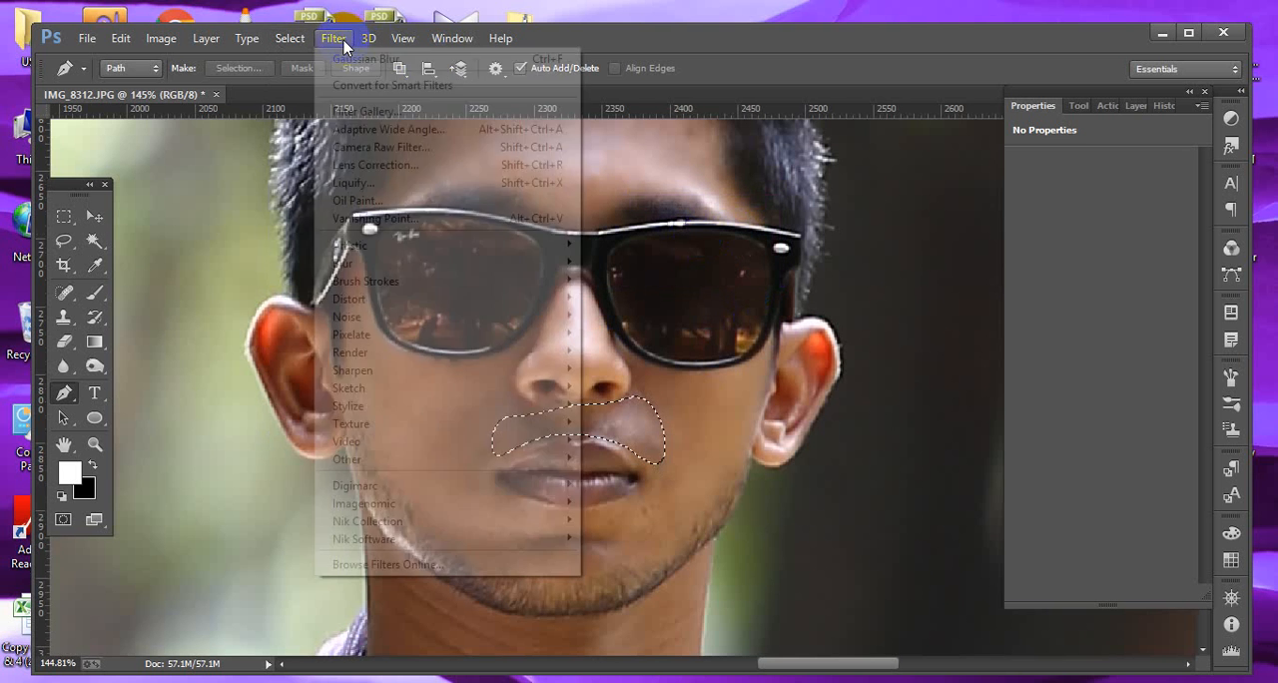
{"action": "mouse_move", "coordinate": [379, 265]}
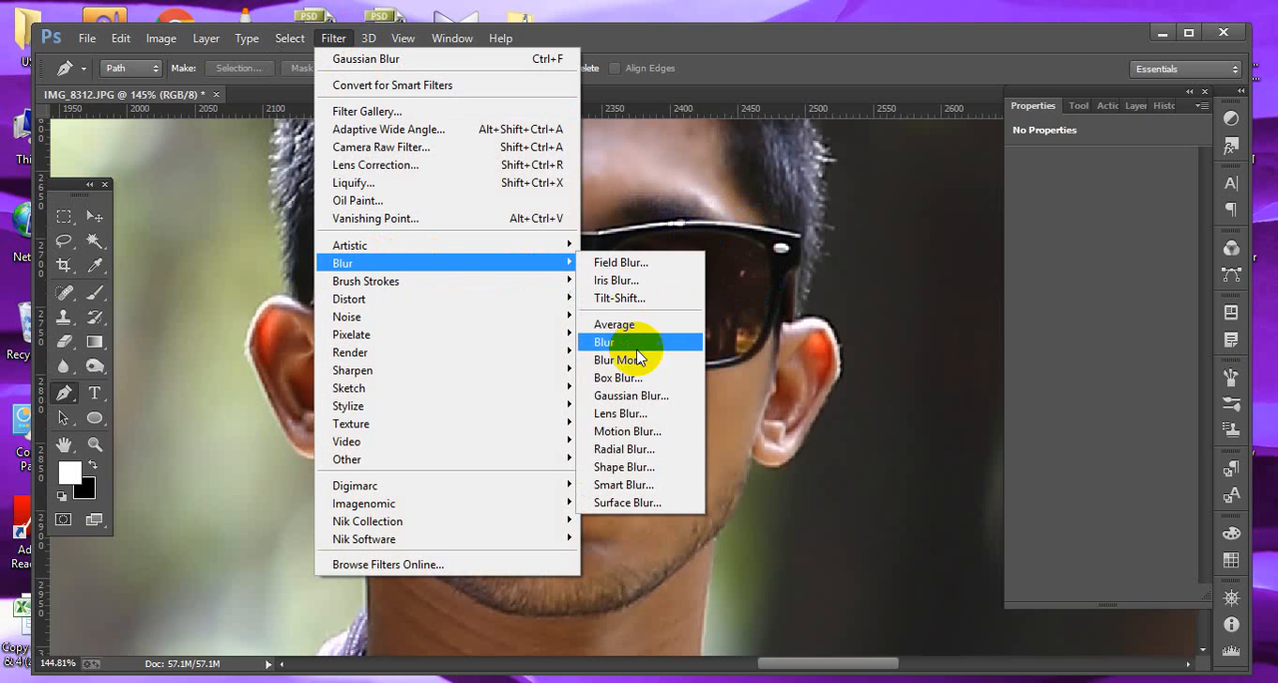
{"action": "left_click", "coordinate": [631, 395]}
{"action": "left_click", "coordinate": [1012, 273]}
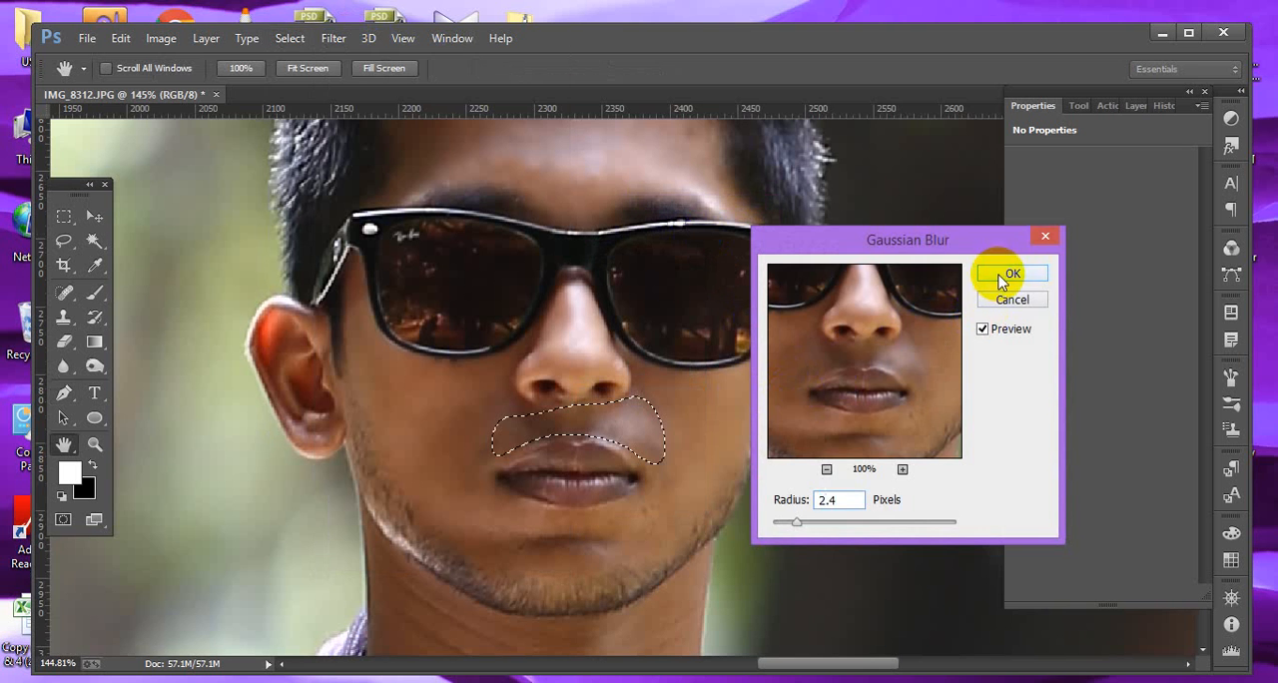
Trace a pen path around the chin area below the lower lip and load it as a selection.
{"action": "key", "text": "p"}
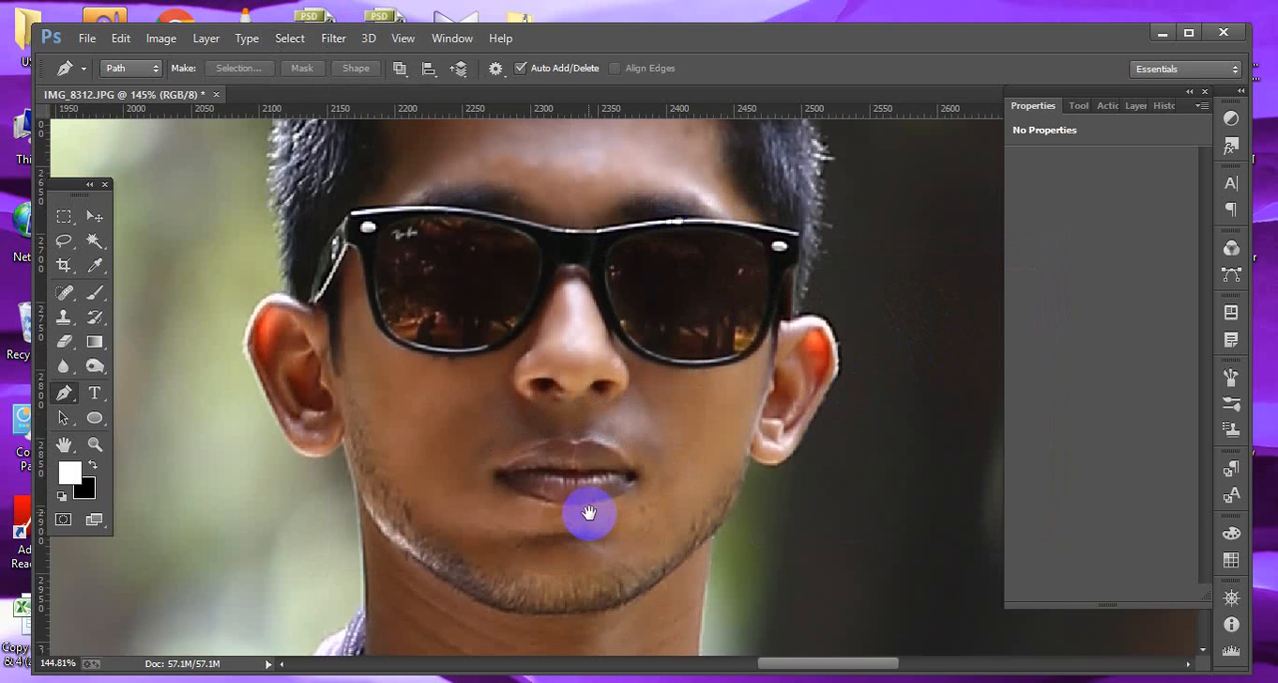
{"action": "mouse_move", "coordinate": [587, 514]}
{"action": "left_mouse_down"}
{"action": "mouse_move", "coordinate": [570, 442]}
{"action": "mouse_move", "coordinate": [534, 436]}
{"action": "mouse_move", "coordinate": [636, 411]}
{"action": "mouse_move", "coordinate": [675, 418]}
{"action": "mouse_move", "coordinate": [655, 473]}
{"action": "mouse_move", "coordinate": [574, 500]}
{"action": "left_mouse_up"}
{"action": "left_click", "coordinate": [477, 410]}
{"action": "left_click_drag", "start_coordinate": [540, 505], "coordinate": [490, 506]}
{"action": "left_click_drag", "start_coordinate": [479, 503], "coordinate": [448, 464]}
{"action": "left_click", "coordinate": [445, 483]}
{"action": "left_click", "coordinate": [456, 440]}
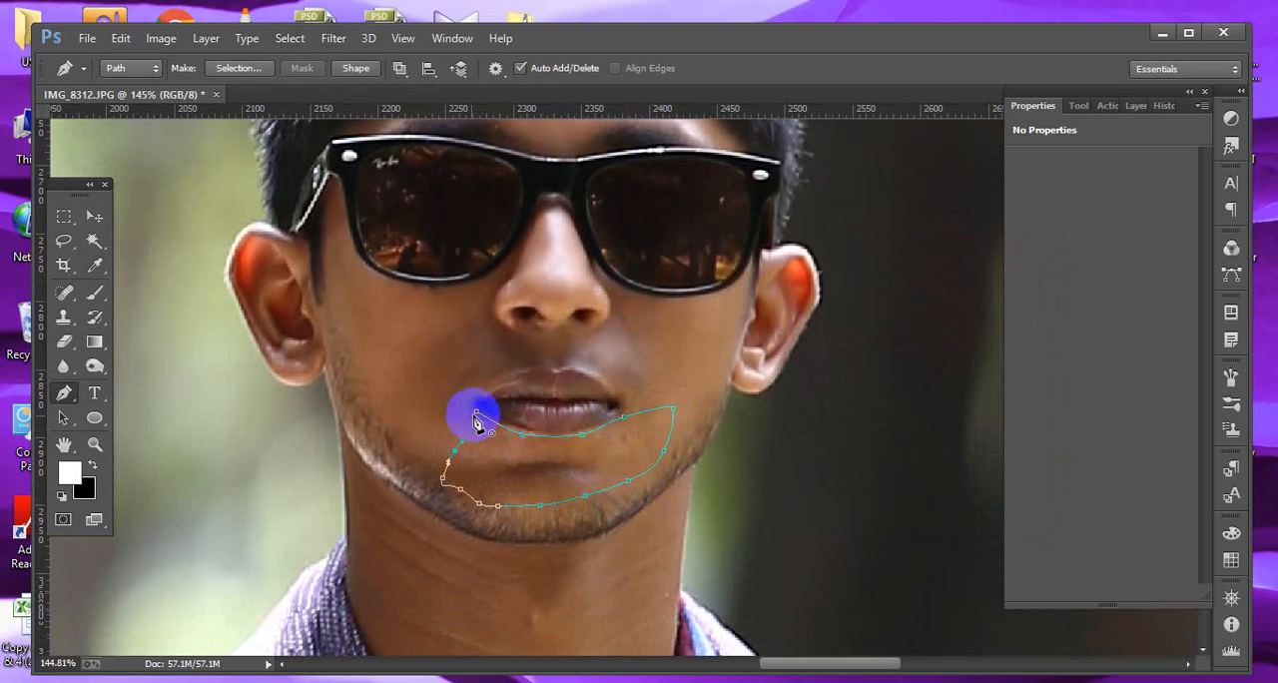
{"action": "left_click_drag", "start_coordinate": [477, 417], "coordinate": [537, 455]}
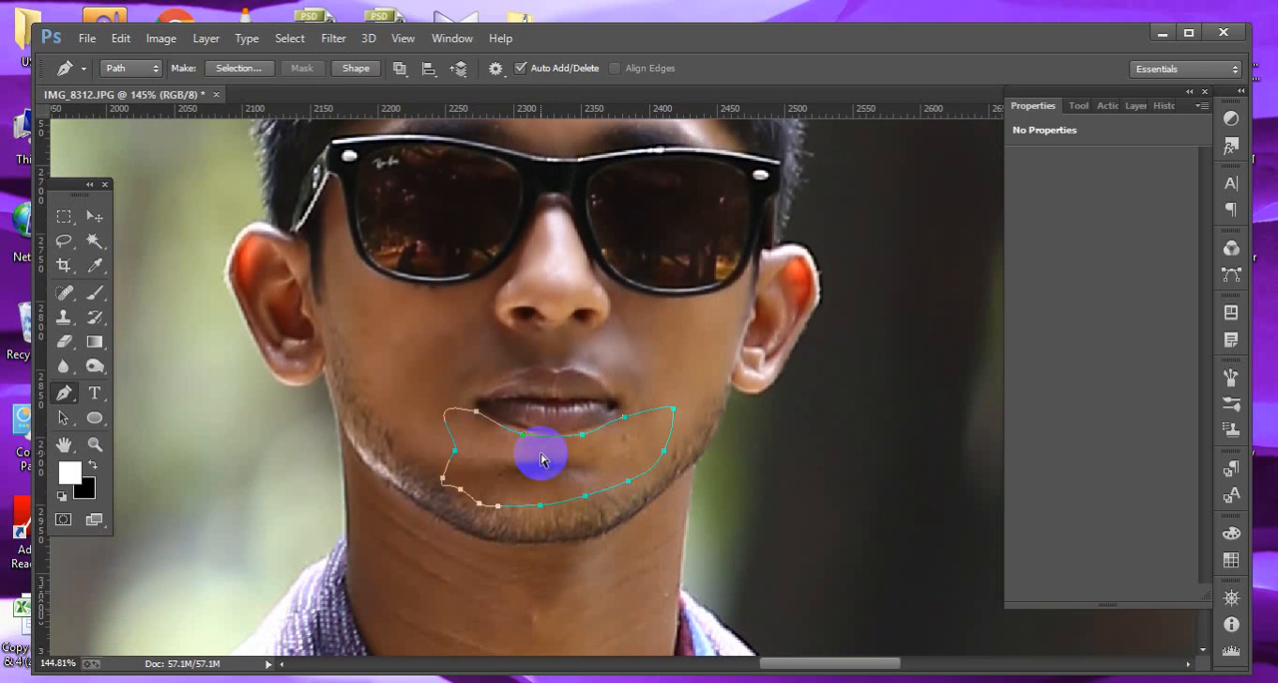
{"action": "key", "text": "ctrl+Return"}
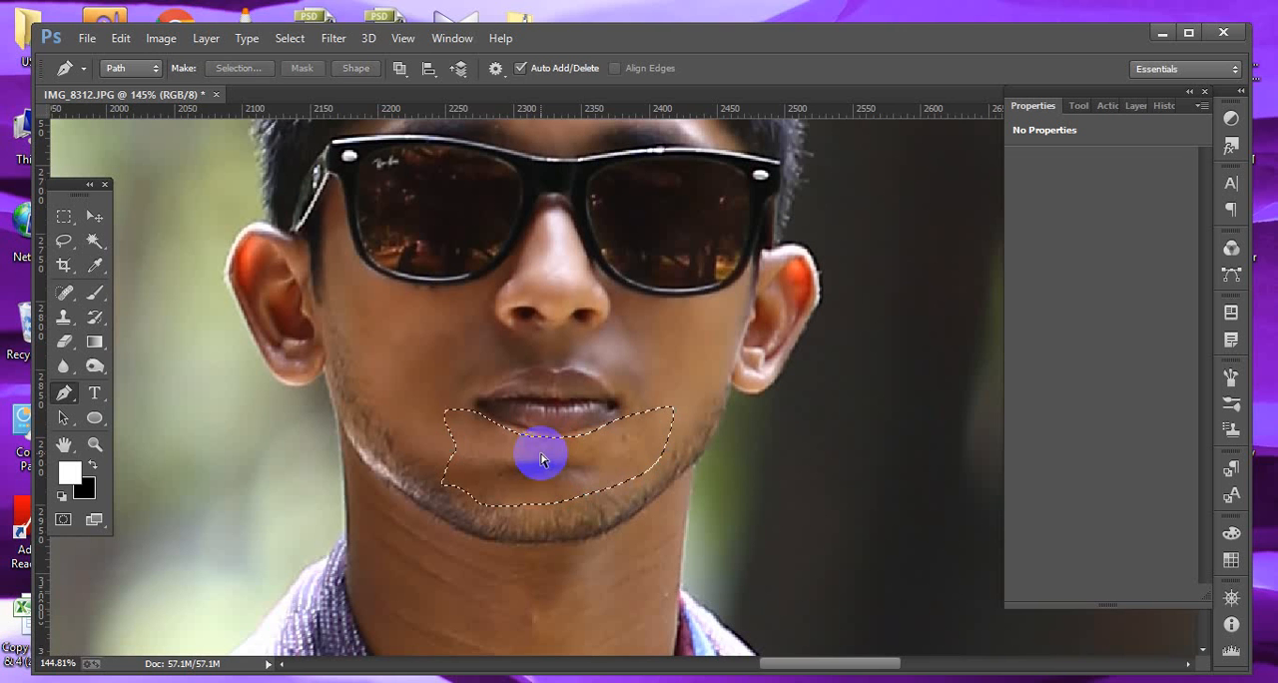
Feather the chin selection.
{"action": "left_click", "coordinate": [287, 38]}
{"action": "mouse_move", "coordinate": [320, 263]}
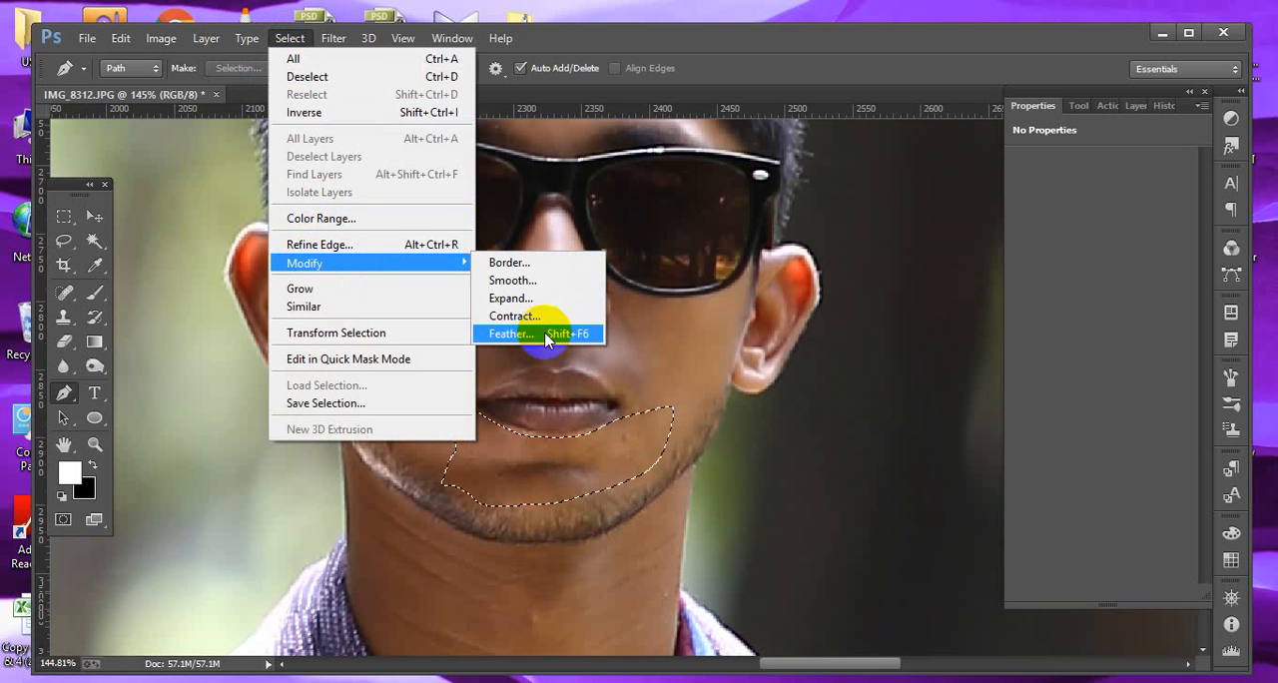
{"action": "left_click", "coordinate": [544, 334]}
{"action": "left_click", "coordinate": [728, 240]}
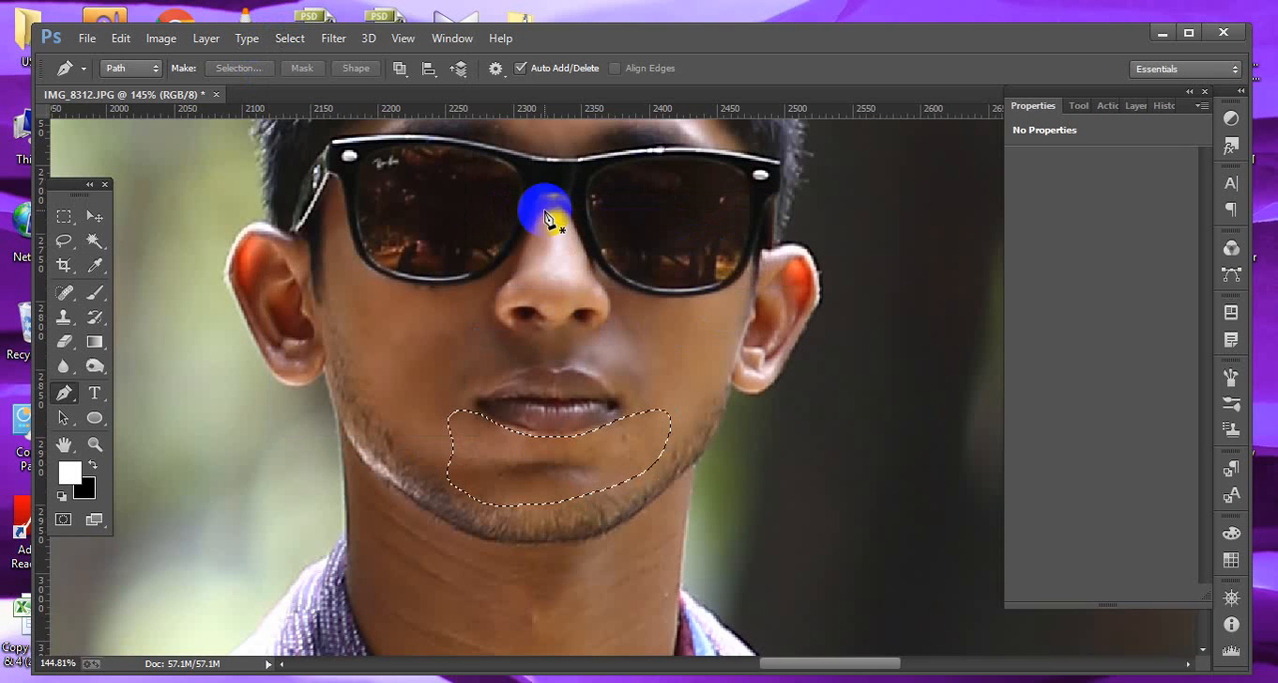
Apply a Gaussian Blur with a radius of 2.4 pixels to the chin selection and deselect.
{"action": "left_click", "coordinate": [334, 38]}
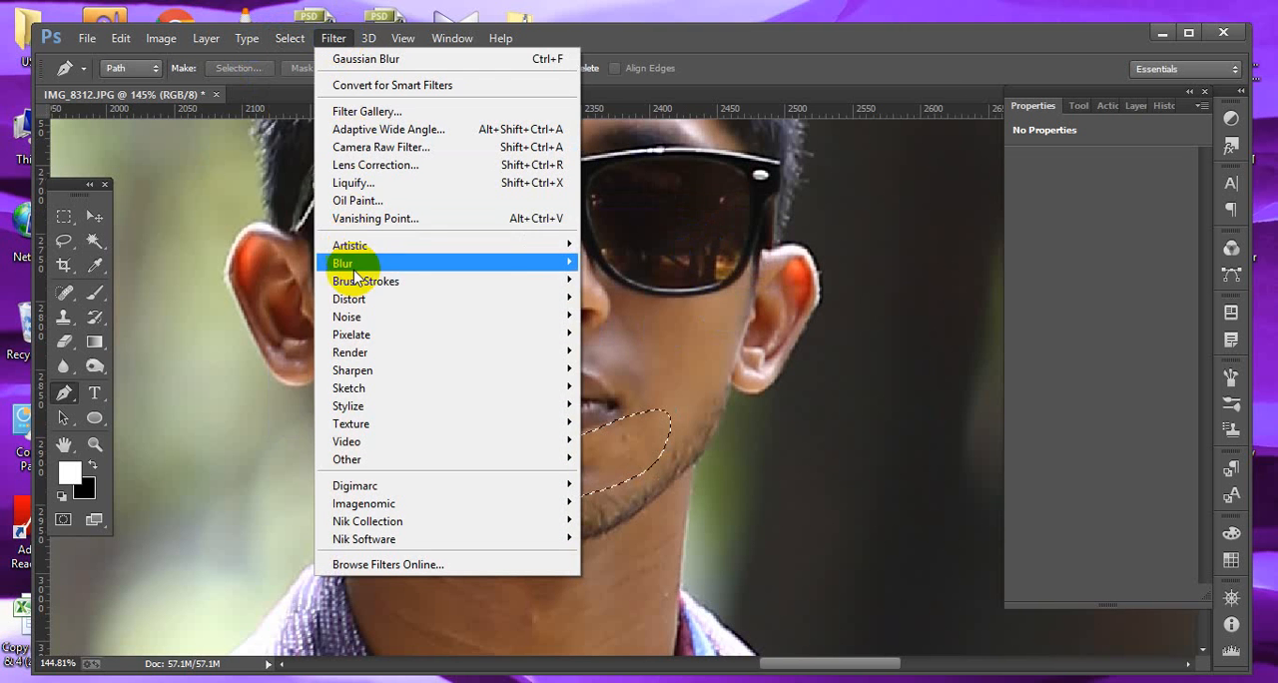
{"action": "mouse_move", "coordinate": [536, 263]}
{"action": "left_click", "coordinate": [627, 396]}
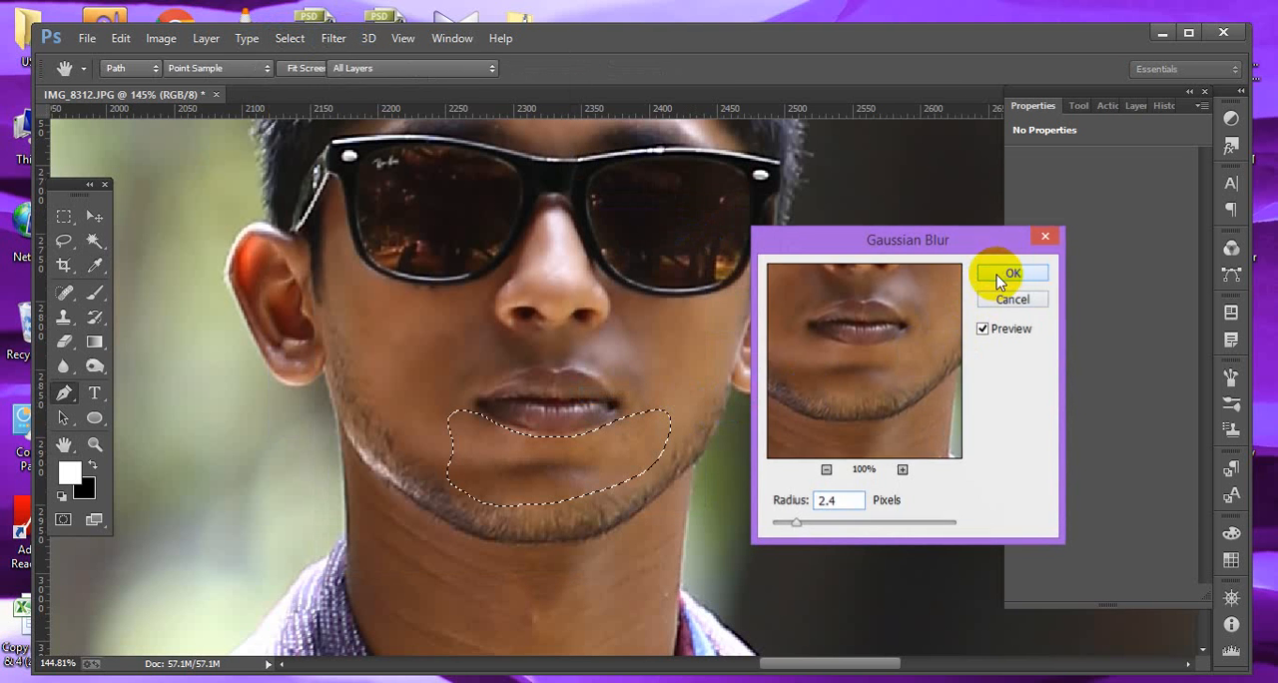
{"action": "left_click", "coordinate": [1010, 274]}
{"action": "key", "text": "ctrl+d"}
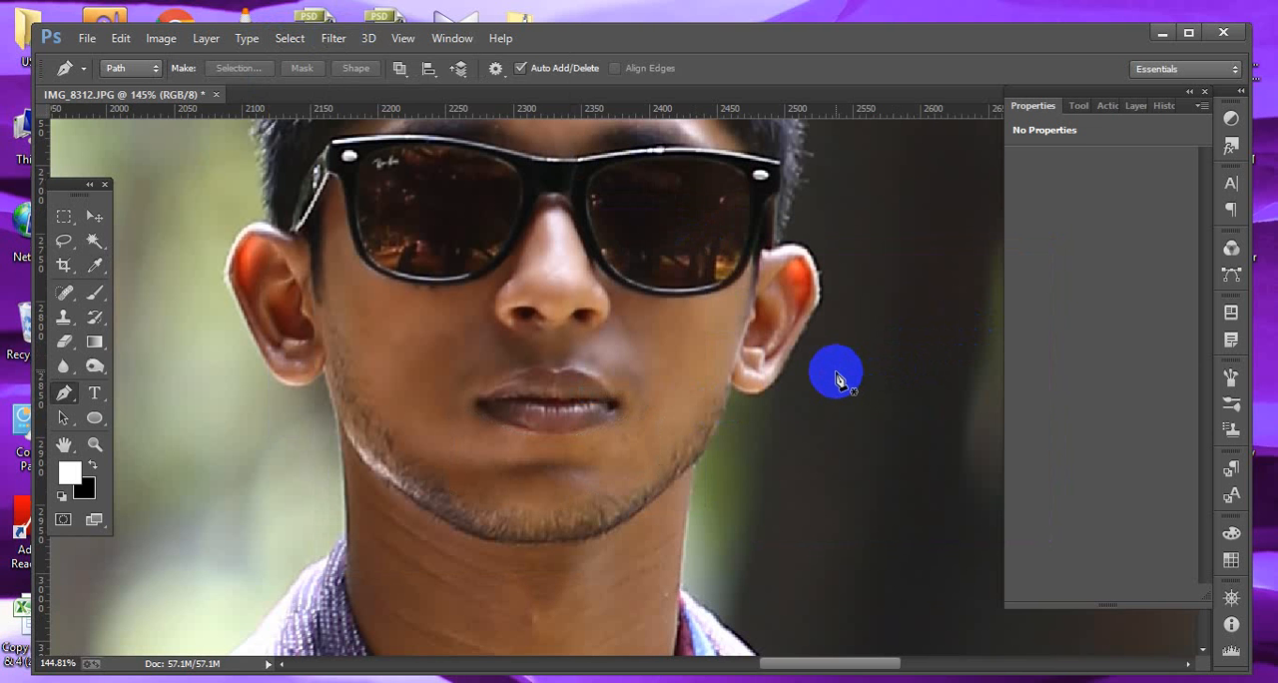
Soften the left jawline edge with the Blur tool set to 30% strength.
{"action": "left_click", "coordinate": [550, 356]}
{"action": "left_click_drag", "start_coordinate": [550, 356], "coordinate": [534, 430]}
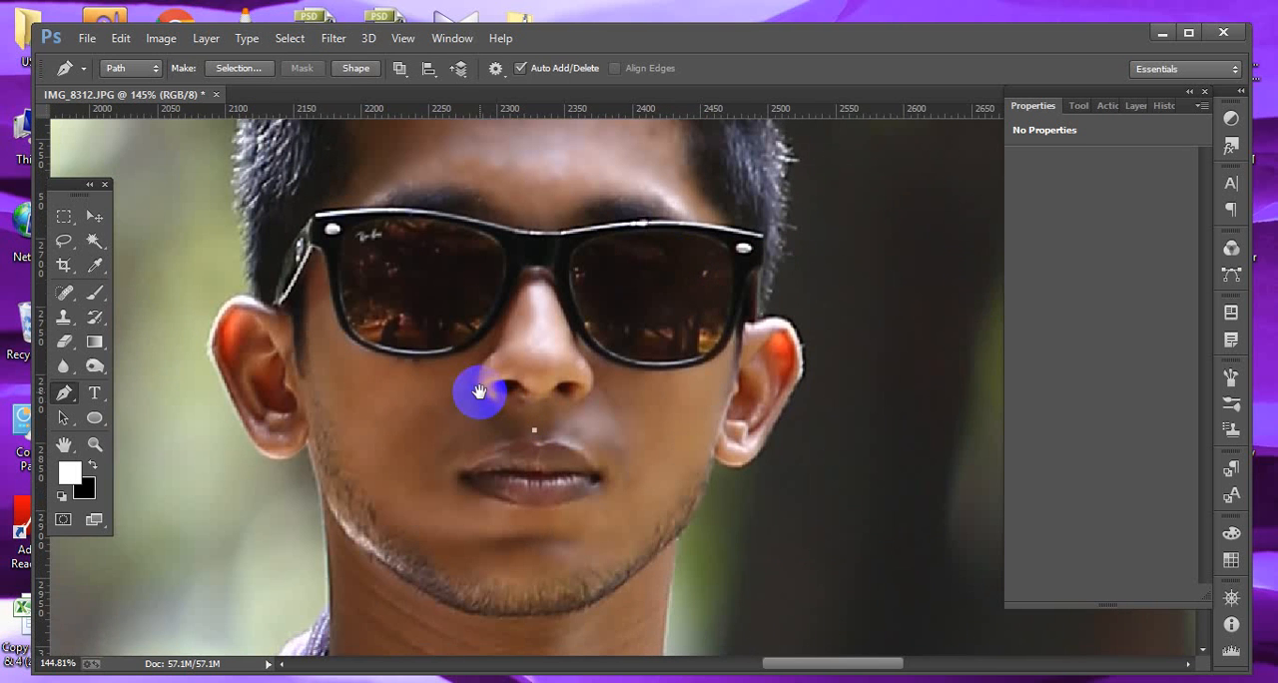
{"action": "left_click_drag", "start_coordinate": [480, 392], "coordinate": [480, 427]}
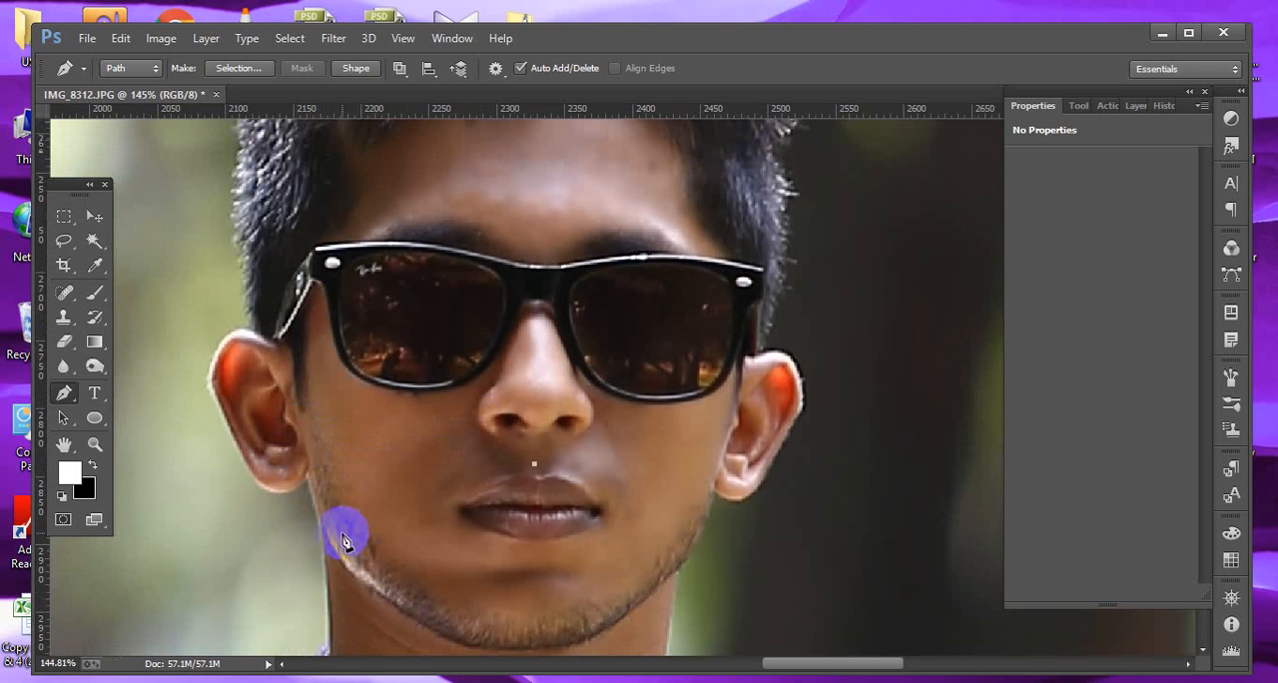
{"action": "left_click", "coordinate": [72, 372]}
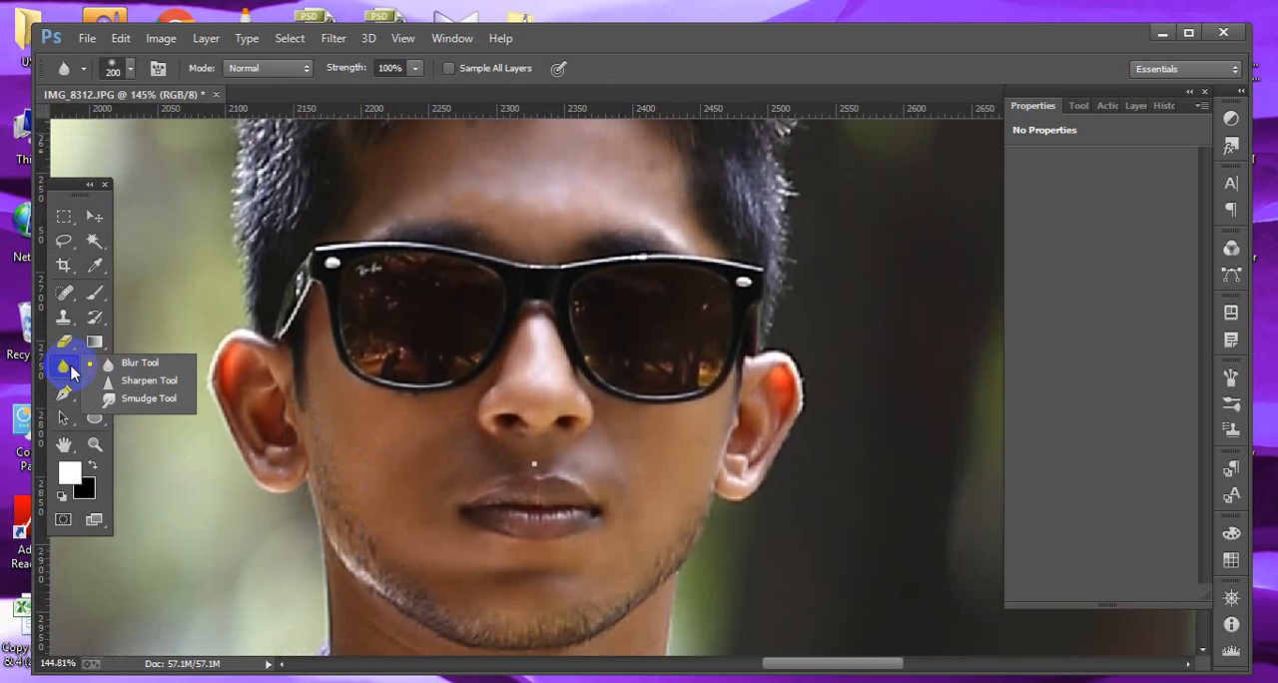
{"action": "left_click", "coordinate": [145, 371]}
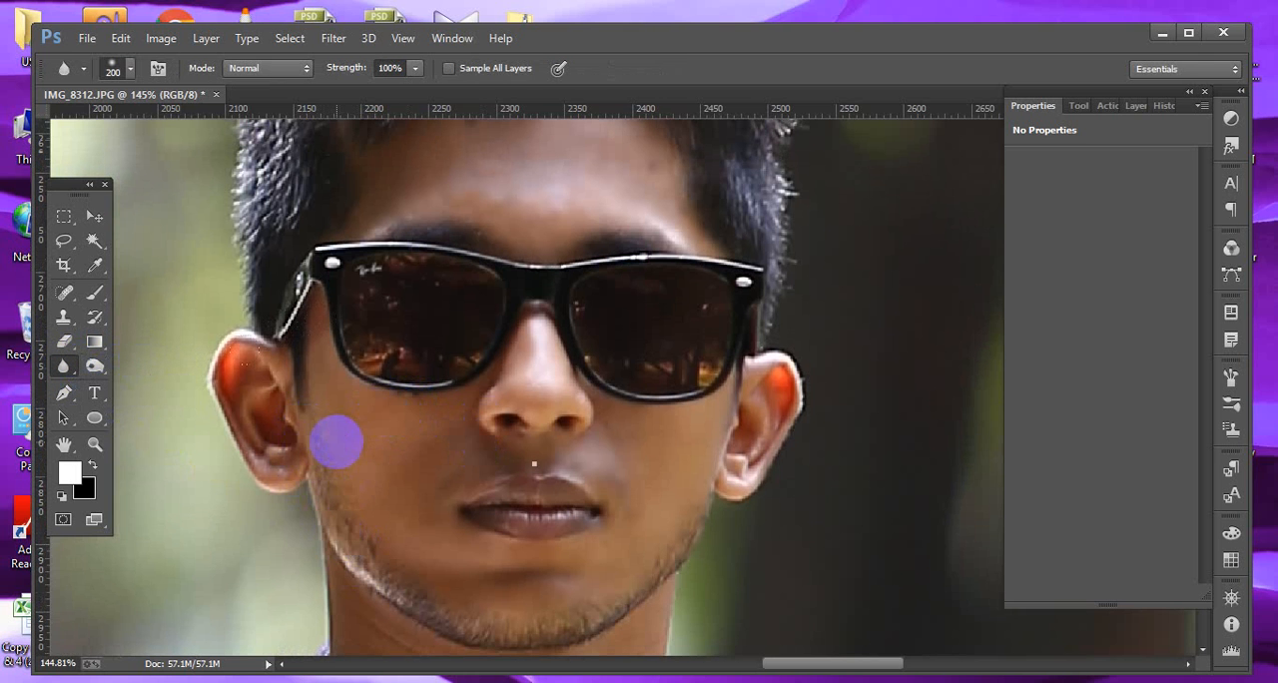
{"action": "left_click", "coordinate": [63, 367]}
{"action": "left_click", "coordinate": [66, 371]}
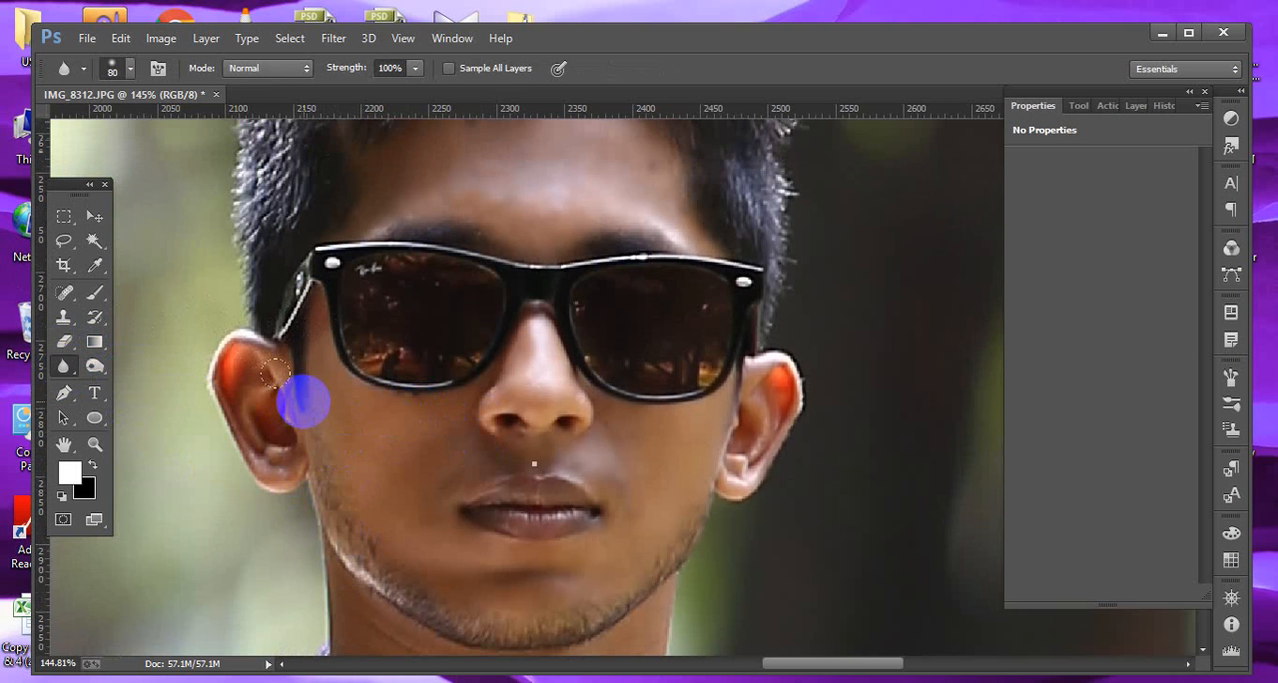
{"action": "left_click", "coordinate": [389, 68]}
{"action": "type", "text": "3"}
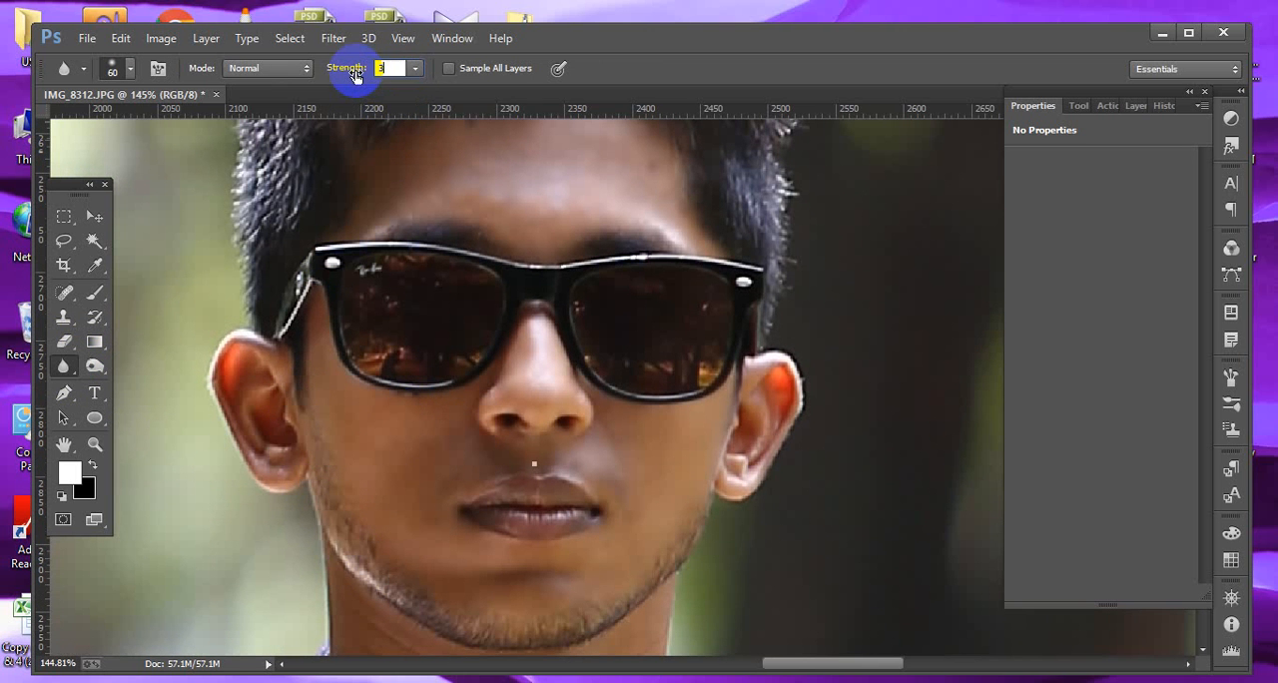
{"action": "type", "text": "0"}
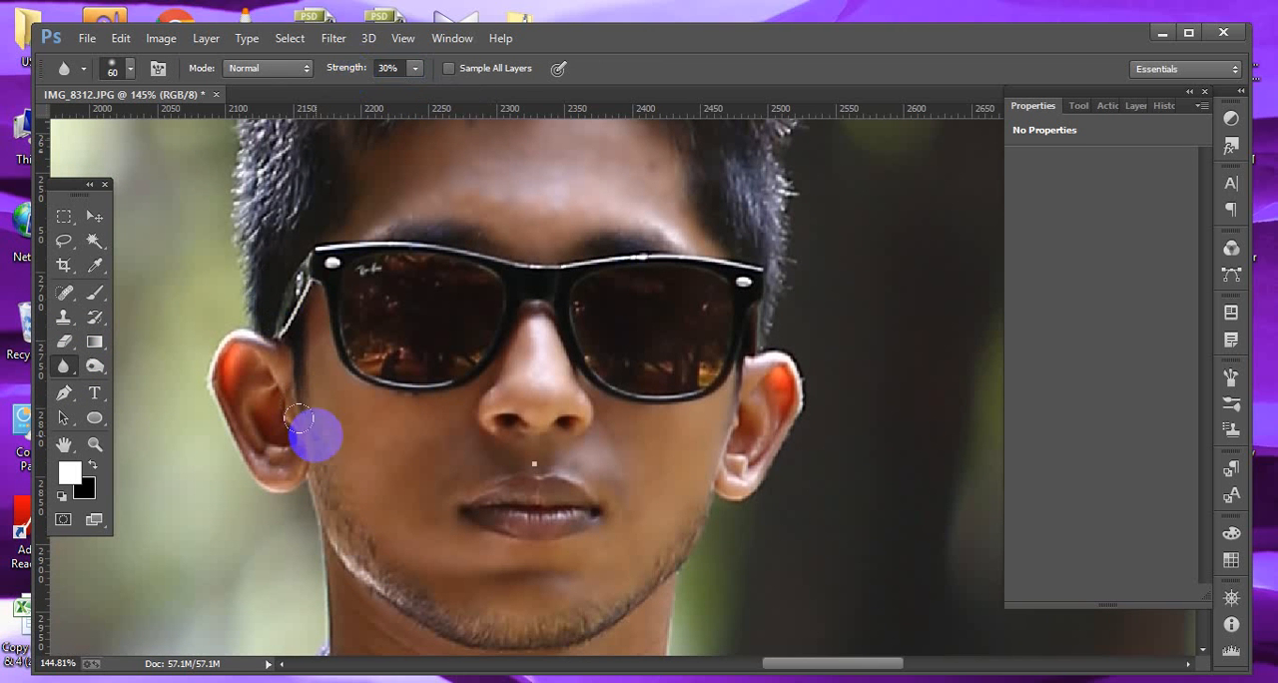
{"action": "mouse_move", "coordinate": [297, 413]}
{"action": "left_mouse_down"}
{"action": "mouse_move", "coordinate": [360, 553]}
{"action": "mouse_move", "coordinate": [296, 445]}
{"action": "mouse_move", "coordinate": [362, 557]}
{"action": "mouse_move", "coordinate": [331, 488]}
{"action": "mouse_move", "coordinate": [393, 570]}
{"action": "mouse_move", "coordinate": [338, 505]}
{"action": "mouse_move", "coordinate": [445, 608]}
{"action": "mouse_move", "coordinate": [620, 597]}
{"action": "mouse_move", "coordinate": [535, 614]}
{"action": "mouse_move", "coordinate": [434, 580]}
{"action": "mouse_move", "coordinate": [365, 536]}
{"action": "mouse_move", "coordinate": [458, 601]}
{"action": "mouse_move", "coordinate": [565, 583]}
{"action": "mouse_move", "coordinate": [691, 496]}
{"action": "mouse_move", "coordinate": [701, 459]}
{"action": "mouse_move", "coordinate": [574, 598]}
{"action": "mouse_move", "coordinate": [392, 576]}
{"action": "left_mouse_up"}
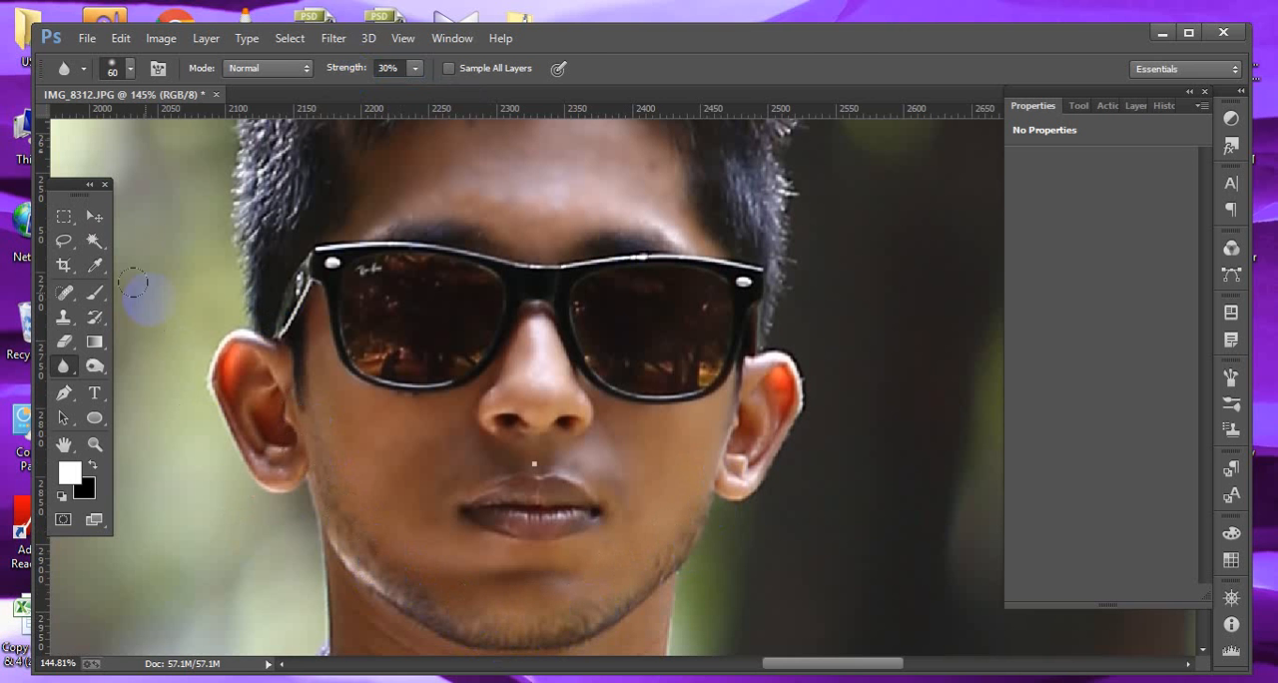
{"action": "left_click", "coordinate": [96, 217]}
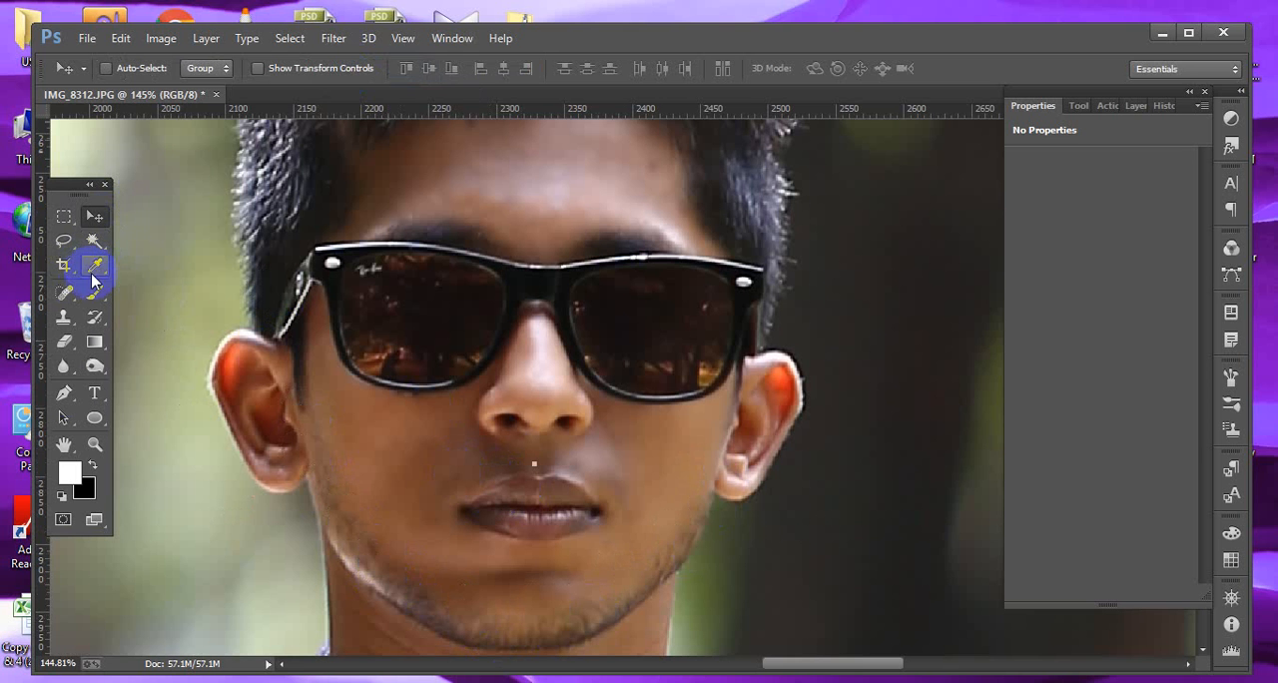
{"action": "left_click", "coordinate": [64, 394]}
{"action": "left_click", "coordinate": [397, 477]}
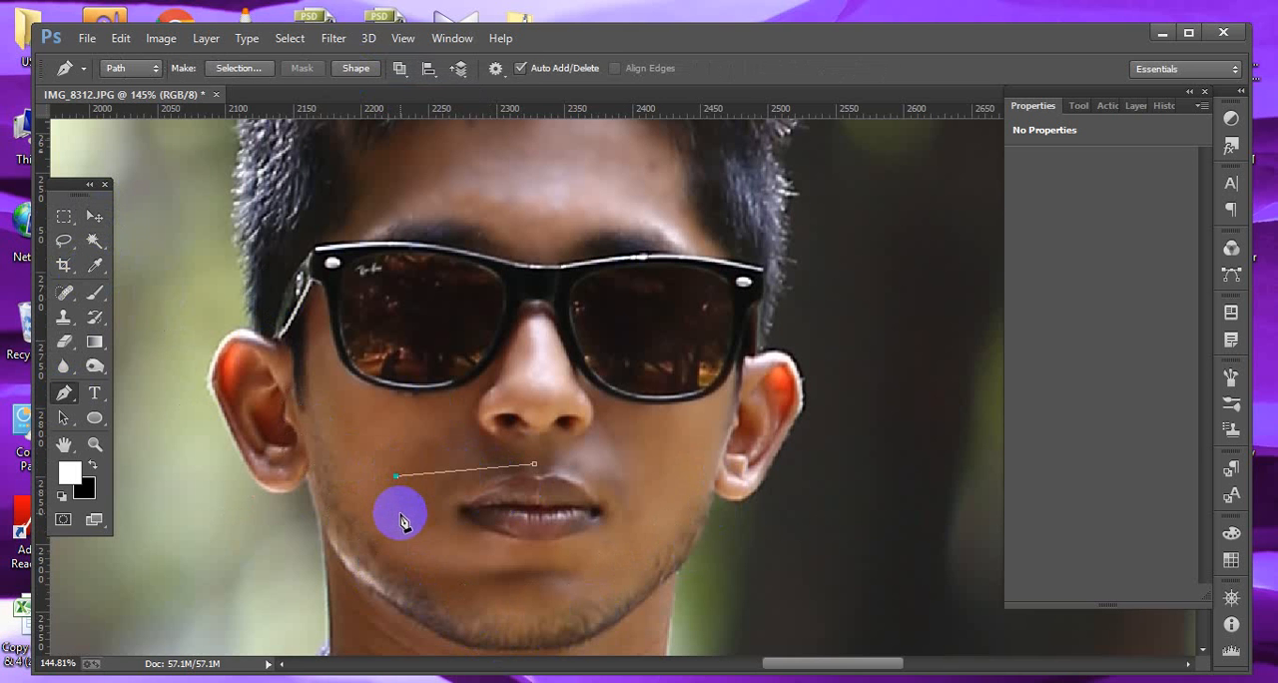
{"action": "key", "text": "Escape"}
{"action": "left_click", "coordinate": [94, 222]}
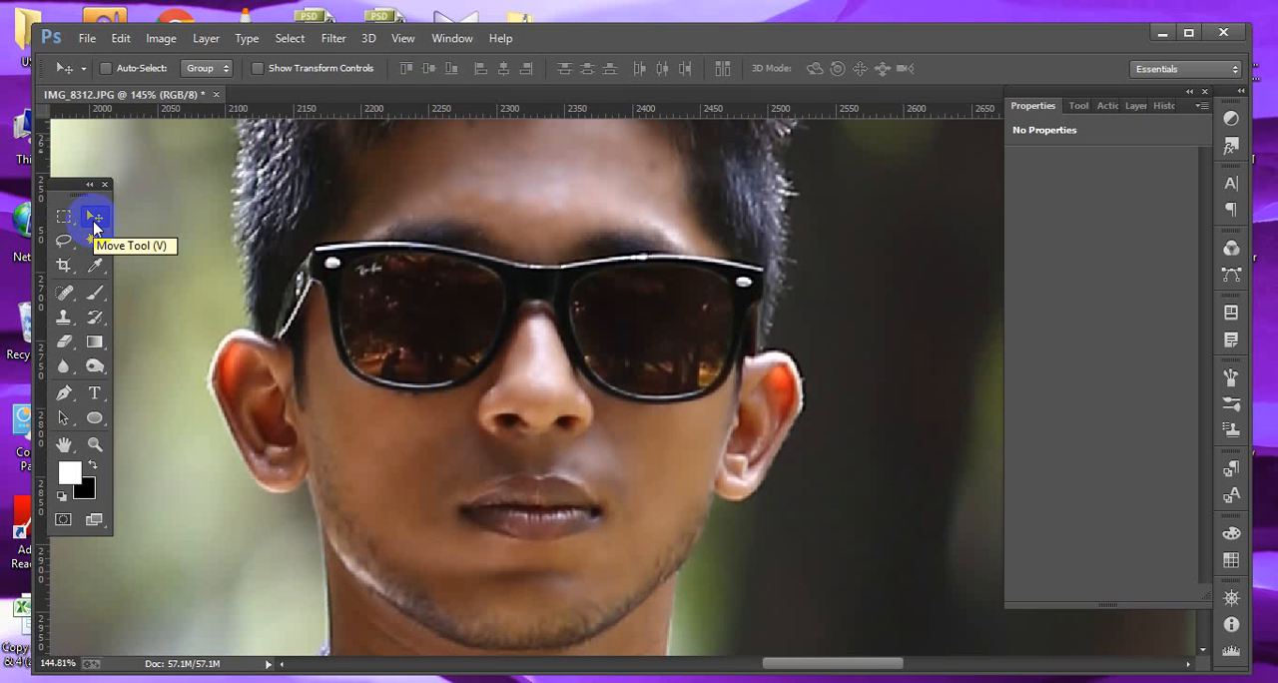
Select the face, ears and neck skin with the Quick Selection tool using a 40 px brush.
{"action": "key", "text": "ctrl+0"}
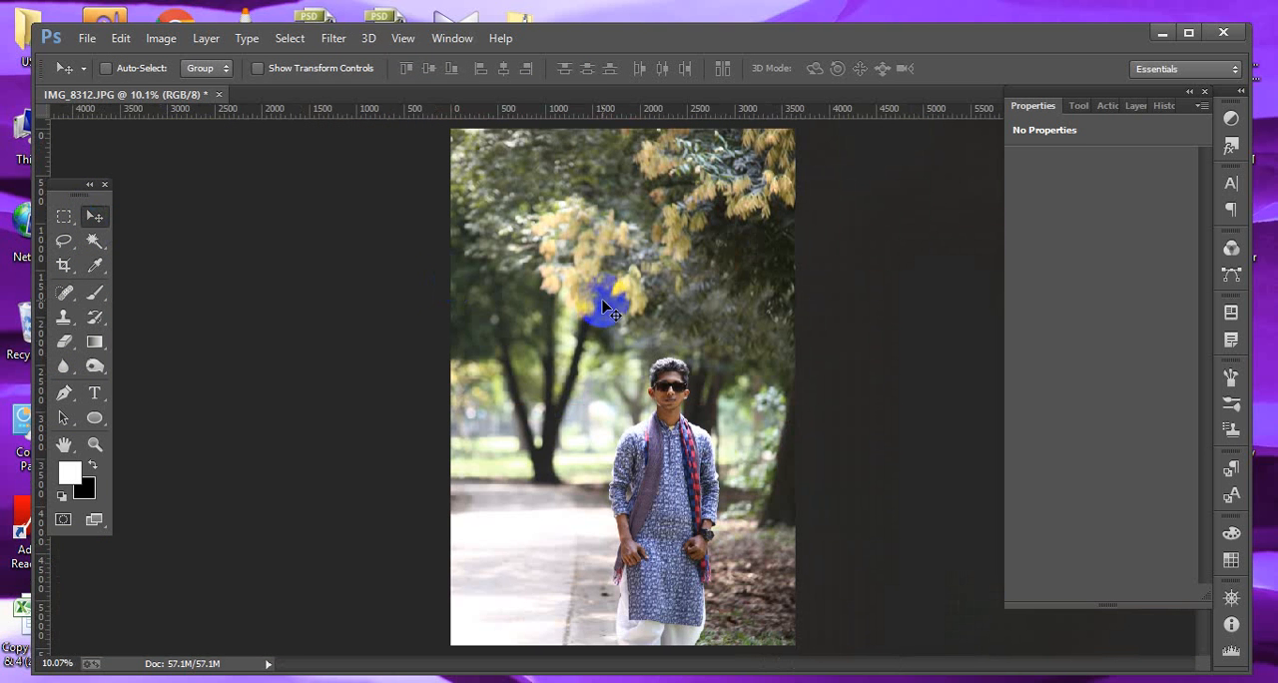
{"action": "left_click_drag", "start_coordinate": [627, 338], "coordinate": [770, 456]}
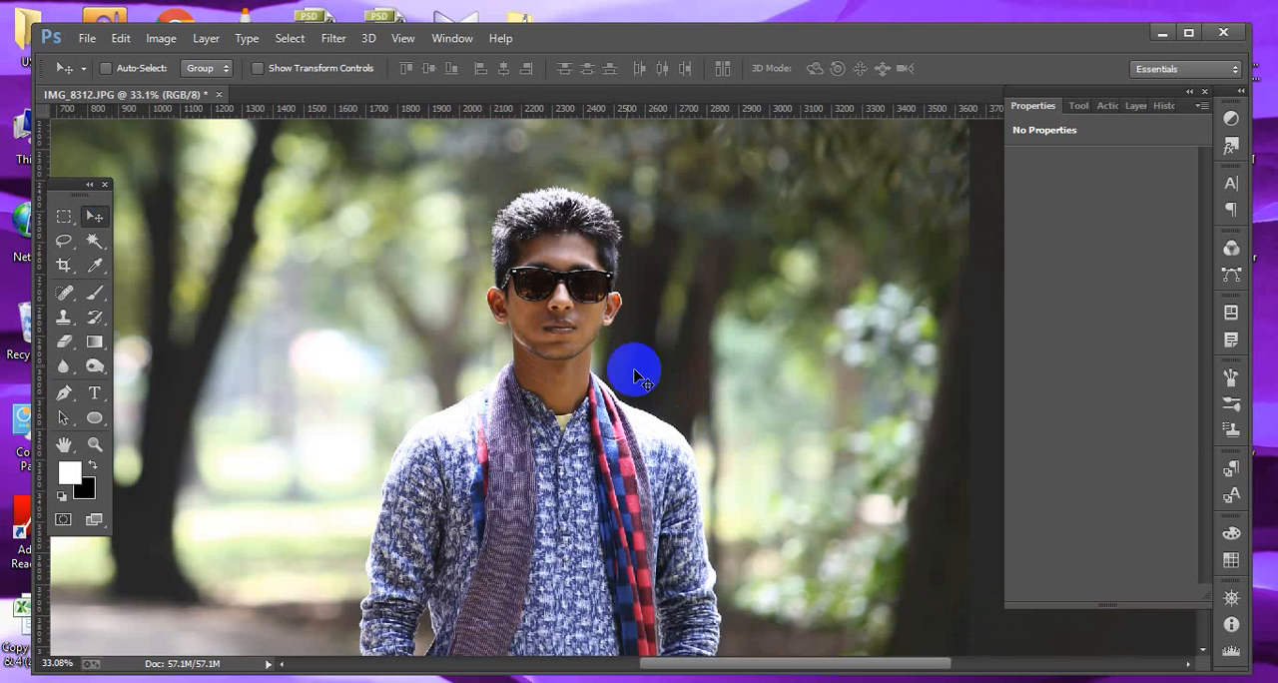
{"action": "left_click_drag", "start_coordinate": [507, 209], "coordinate": [628, 379]}
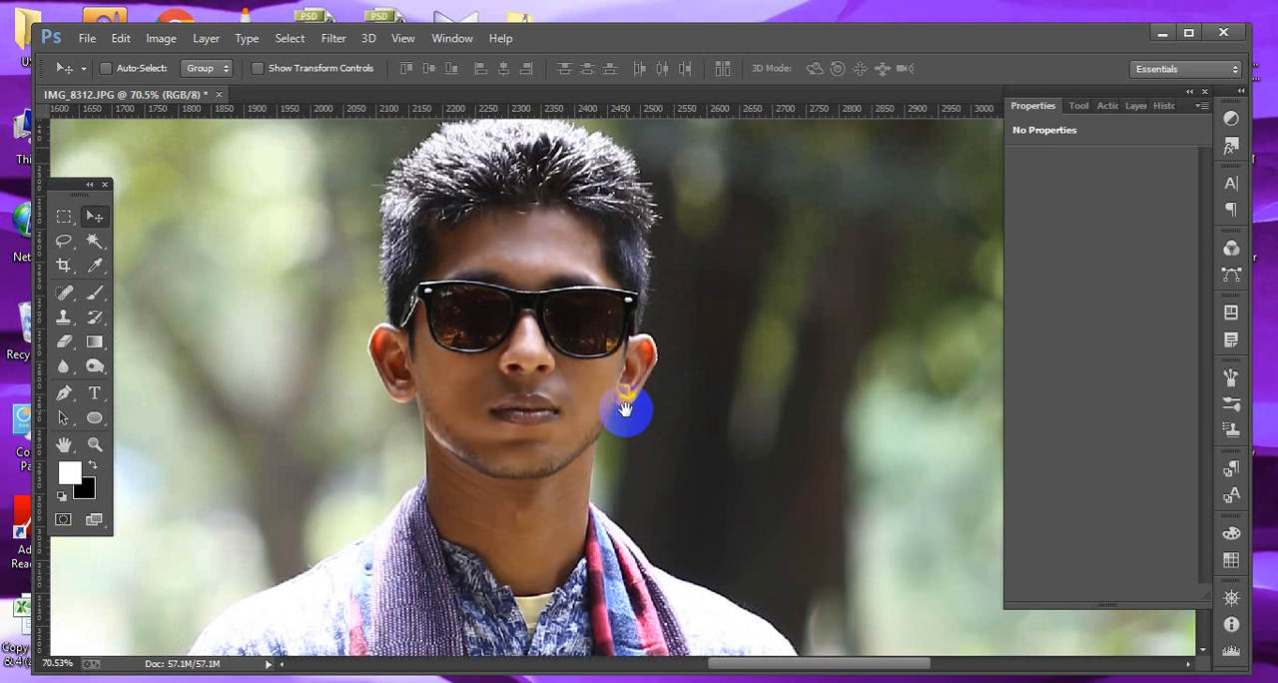
{"action": "left_click_drag", "start_coordinate": [403, 255], "coordinate": [681, 578]}
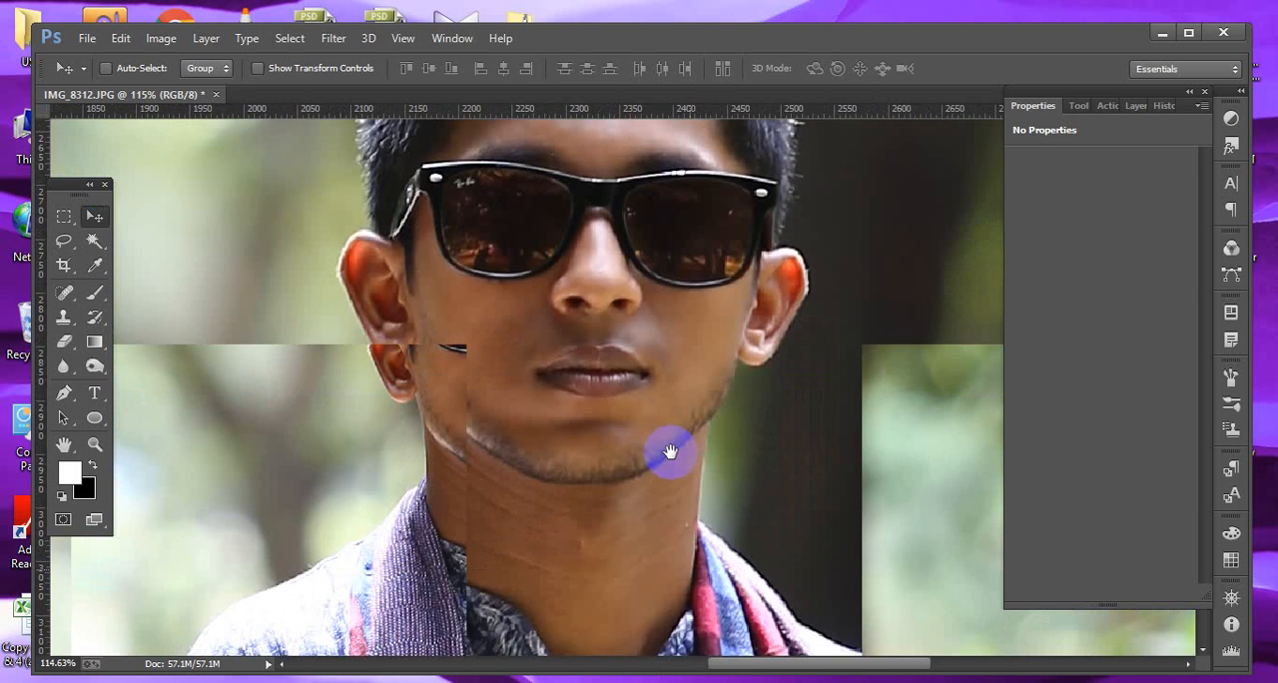
{"action": "left_click_drag", "start_coordinate": [669, 450], "coordinate": [599, 536]}
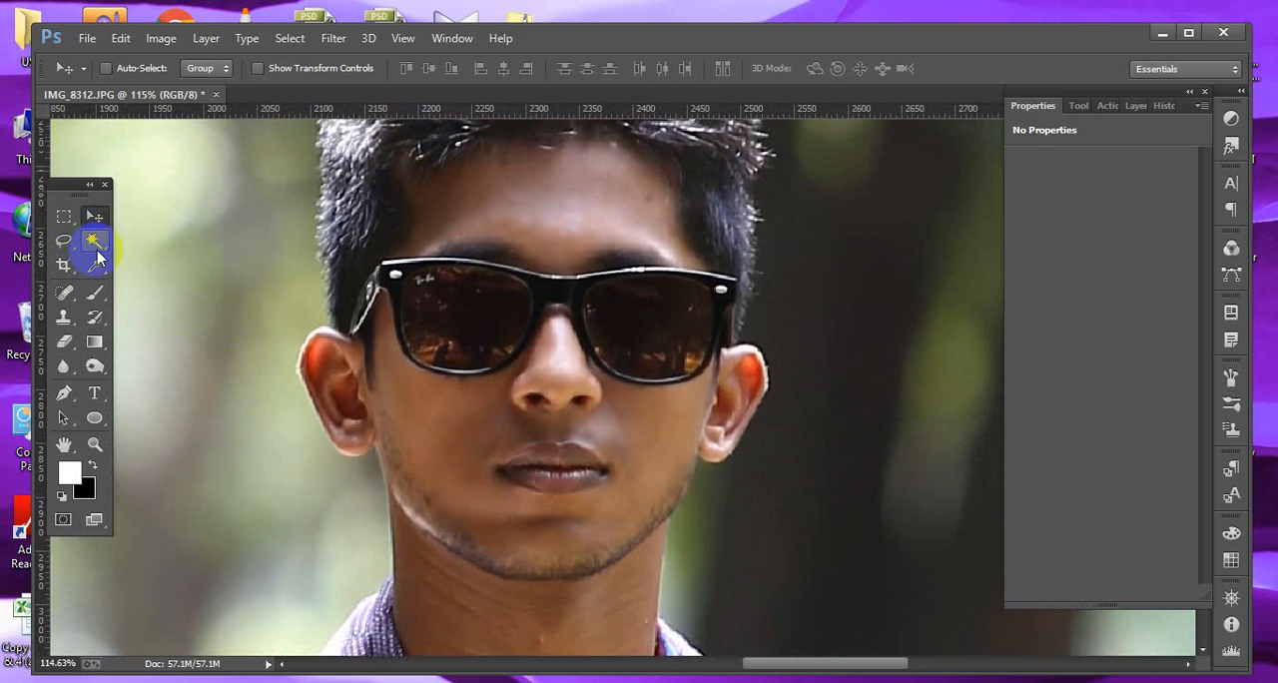
{"action": "left_click", "coordinate": [97, 255]}
{"action": "right_click", "coordinate": [96, 249]}
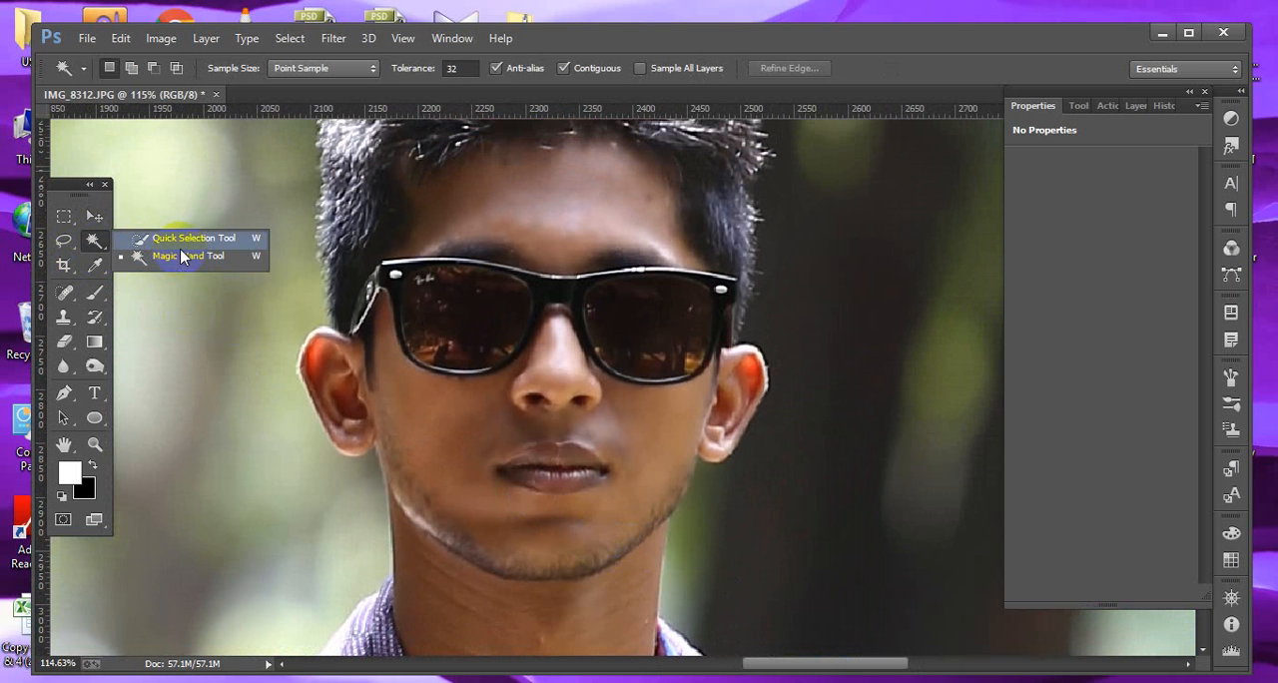
{"action": "left_click", "coordinate": [190, 238]}
{"action": "key", "text": "bracketleft"}
{"action": "key", "text": "bracketleft"}
{"action": "key", "text": "bracketleft"}
{"action": "key", "text": "bracketleft"}
{"action": "key", "text": "bracketleft"}
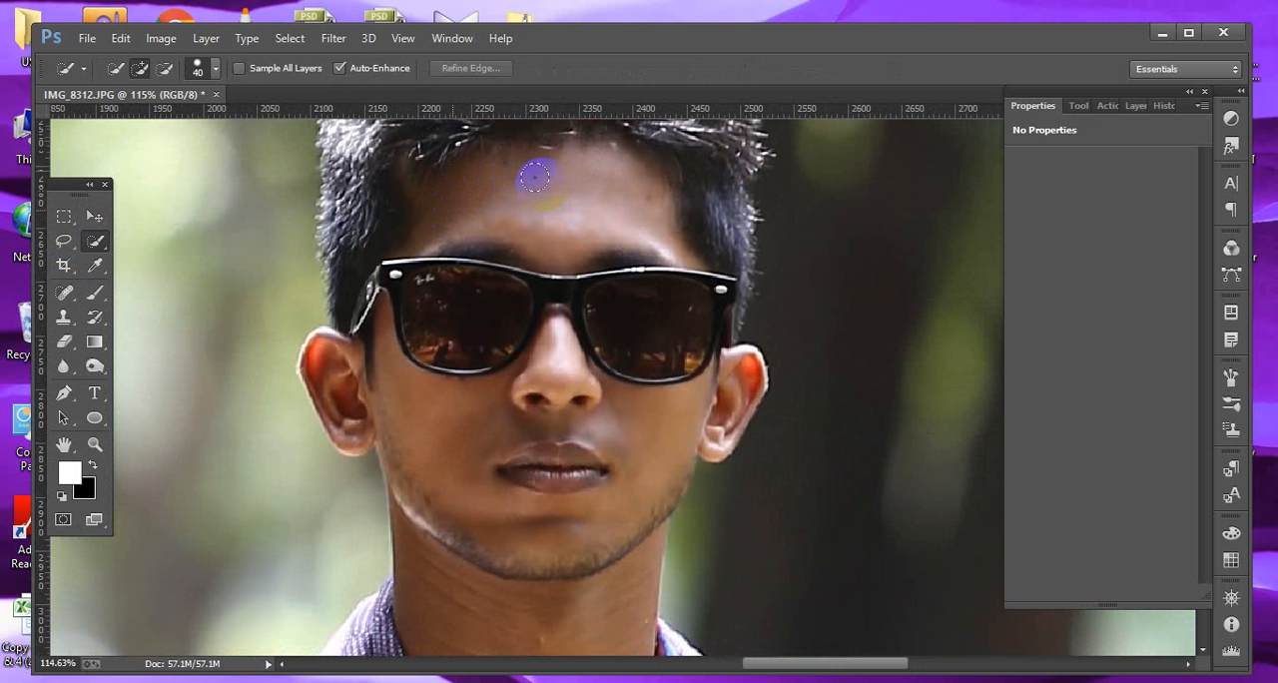
{"action": "mouse_move", "coordinate": [586, 176]}
{"action": "left_mouse_down"}
{"action": "mouse_move", "coordinate": [661, 203]}
{"action": "mouse_move", "coordinate": [645, 177]}
{"action": "mouse_move", "coordinate": [667, 274]}
{"action": "left_mouse_up"}
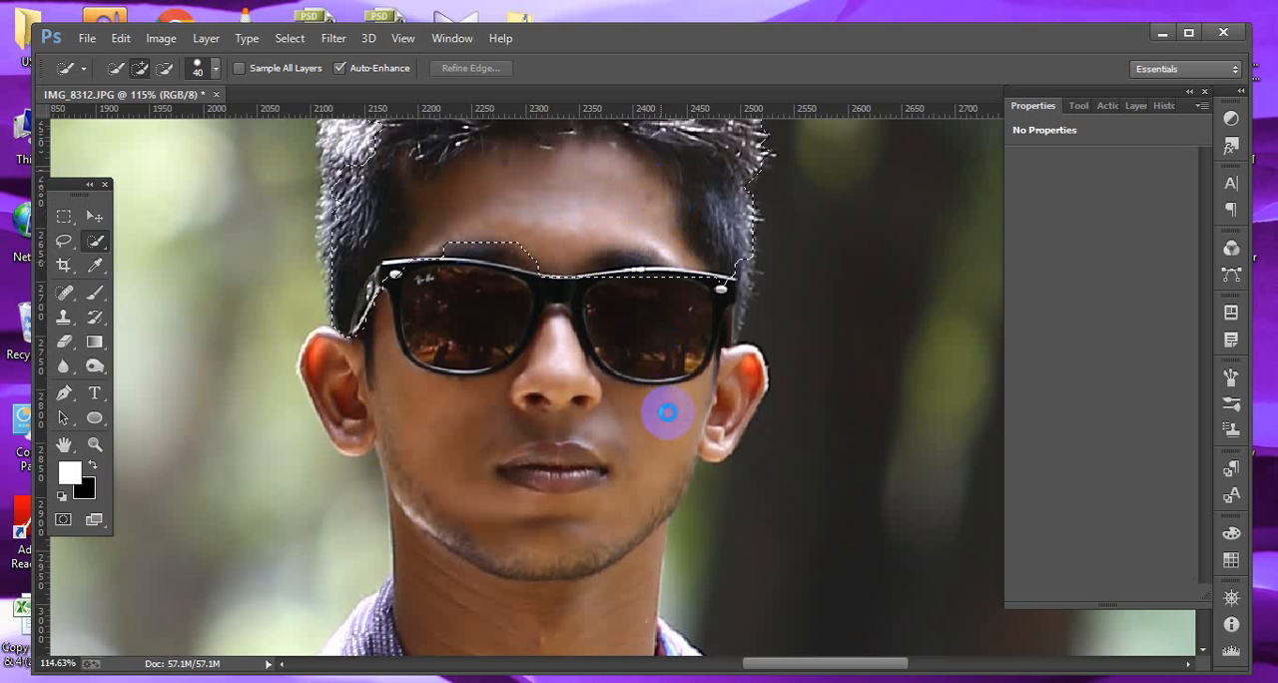
{"action": "left_click", "coordinate": [667, 413]}
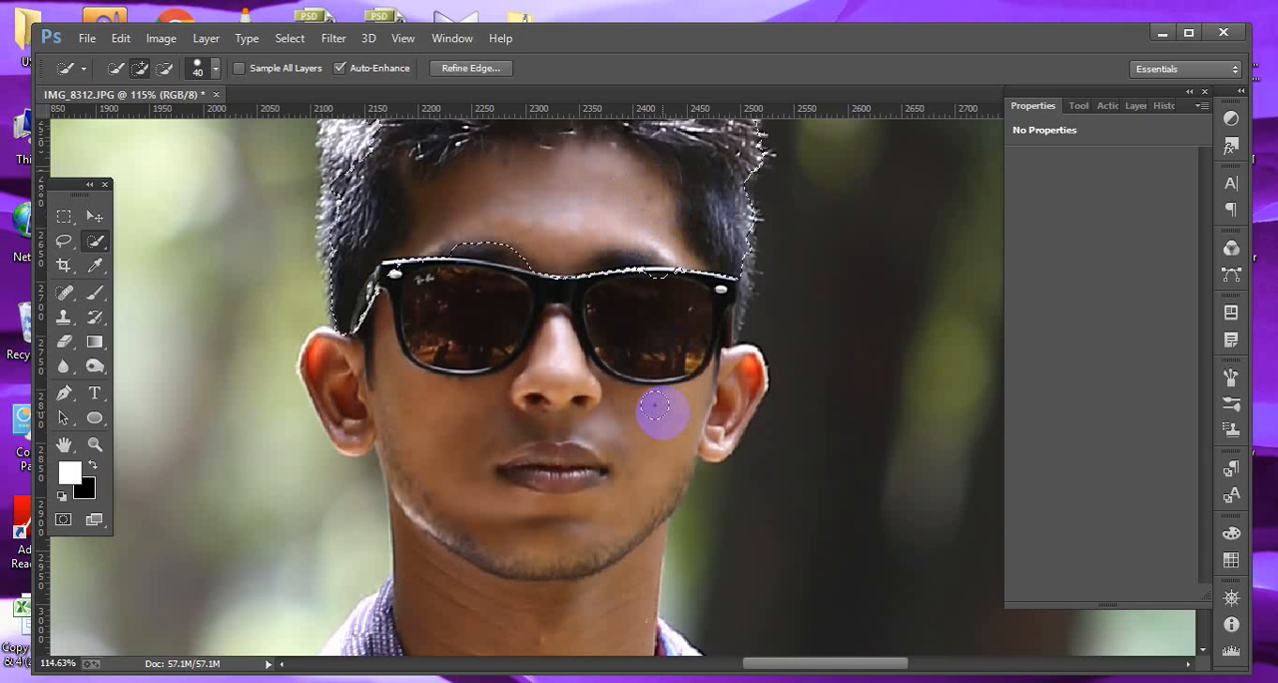
{"action": "mouse_move", "coordinate": [654, 405]}
{"action": "left_mouse_down"}
{"action": "mouse_move", "coordinate": [620, 469]}
{"action": "mouse_move", "coordinate": [542, 507]}
{"action": "mouse_move", "coordinate": [440, 479]}
{"action": "mouse_move", "coordinate": [453, 428]}
{"action": "mouse_move", "coordinate": [455, 461]}
{"action": "mouse_move", "coordinate": [444, 376]}
{"action": "mouse_move", "coordinate": [448, 413]}
{"action": "left_mouse_up"}
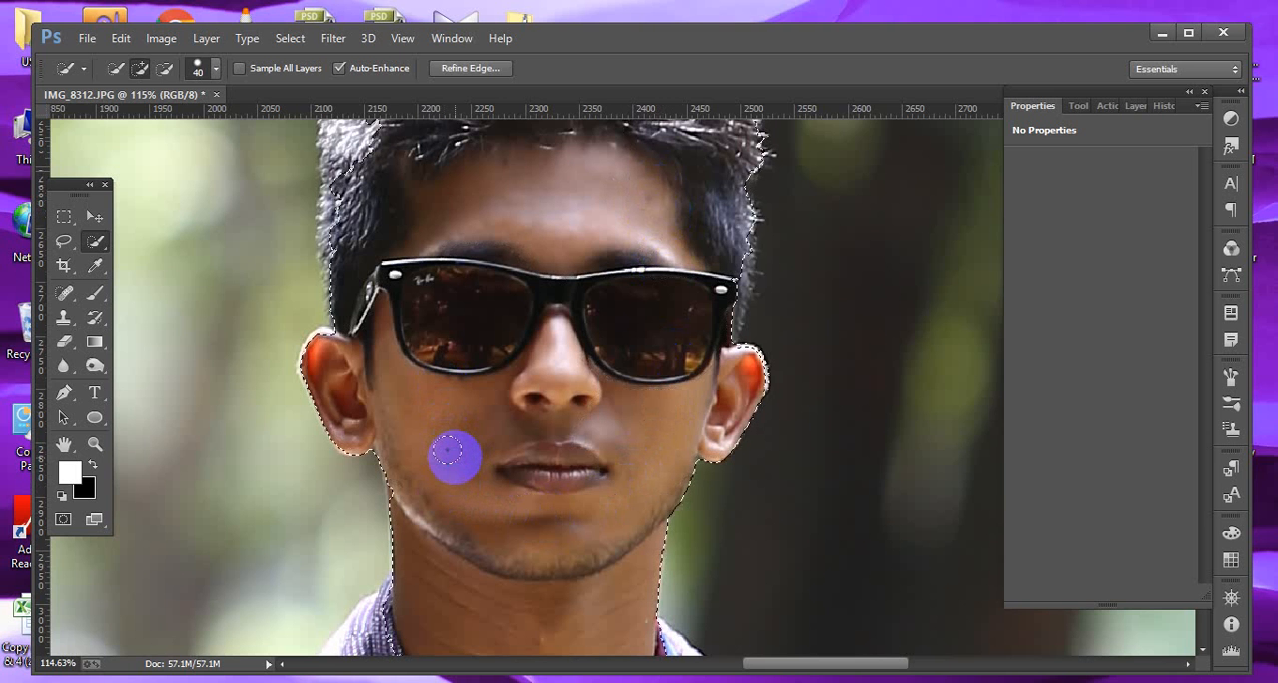
{"action": "mouse_move", "coordinate": [470, 490]}
{"action": "left_mouse_down"}
{"action": "mouse_move", "coordinate": [450, 346]}
{"action": "mouse_move", "coordinate": [590, 354]}
{"action": "mouse_move", "coordinate": [582, 428]}
{"action": "mouse_move", "coordinate": [529, 361]}
{"action": "mouse_move", "coordinate": [513, 448]}
{"action": "mouse_move", "coordinate": [470, 348]}
{"action": "mouse_move", "coordinate": [477, 300]}
{"action": "left_mouse_up"}
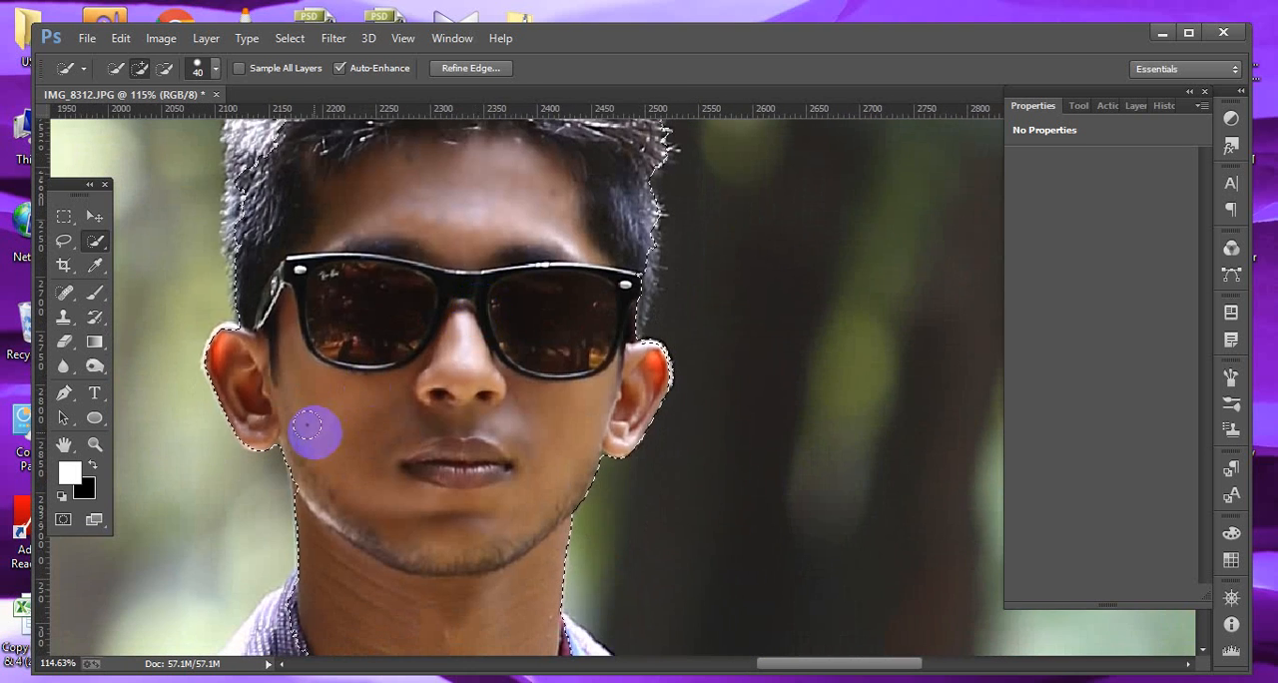
Subtract the hair and the sunglasses from the quick selection so only skin remains selected.
{"action": "key", "text": "ctrl+minus"}
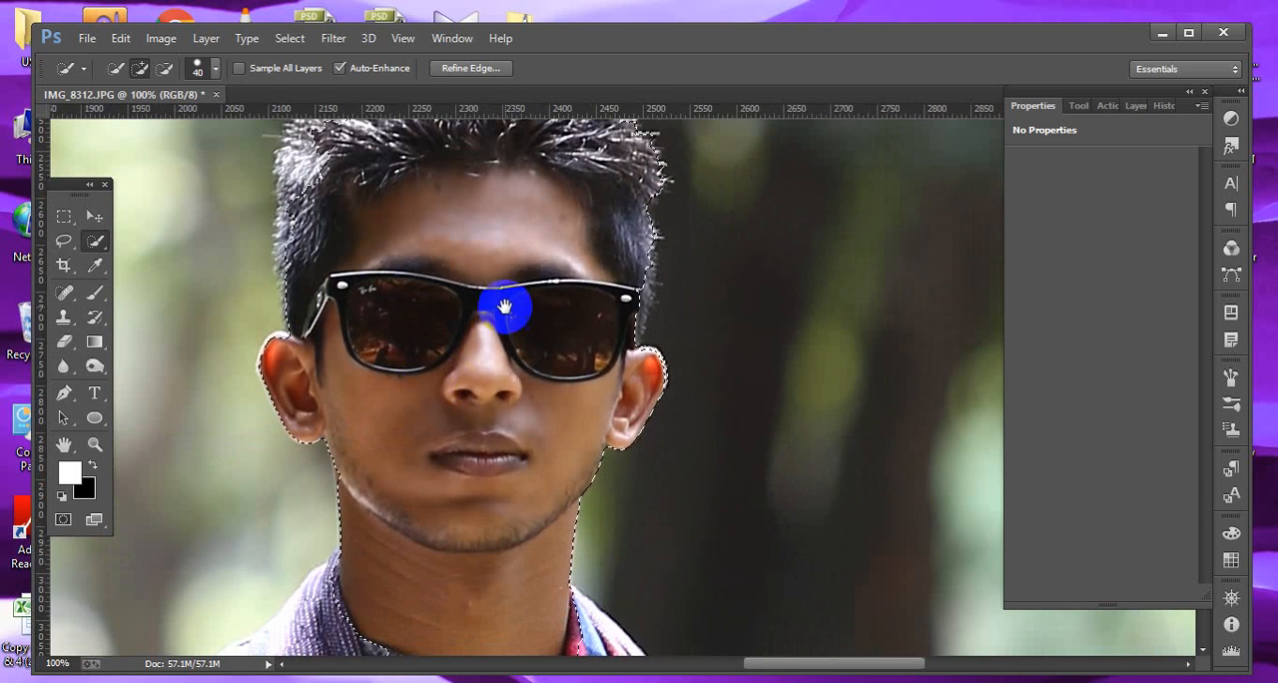
{"action": "left_click_drag", "start_coordinate": [505, 303], "coordinate": [488, 419]}
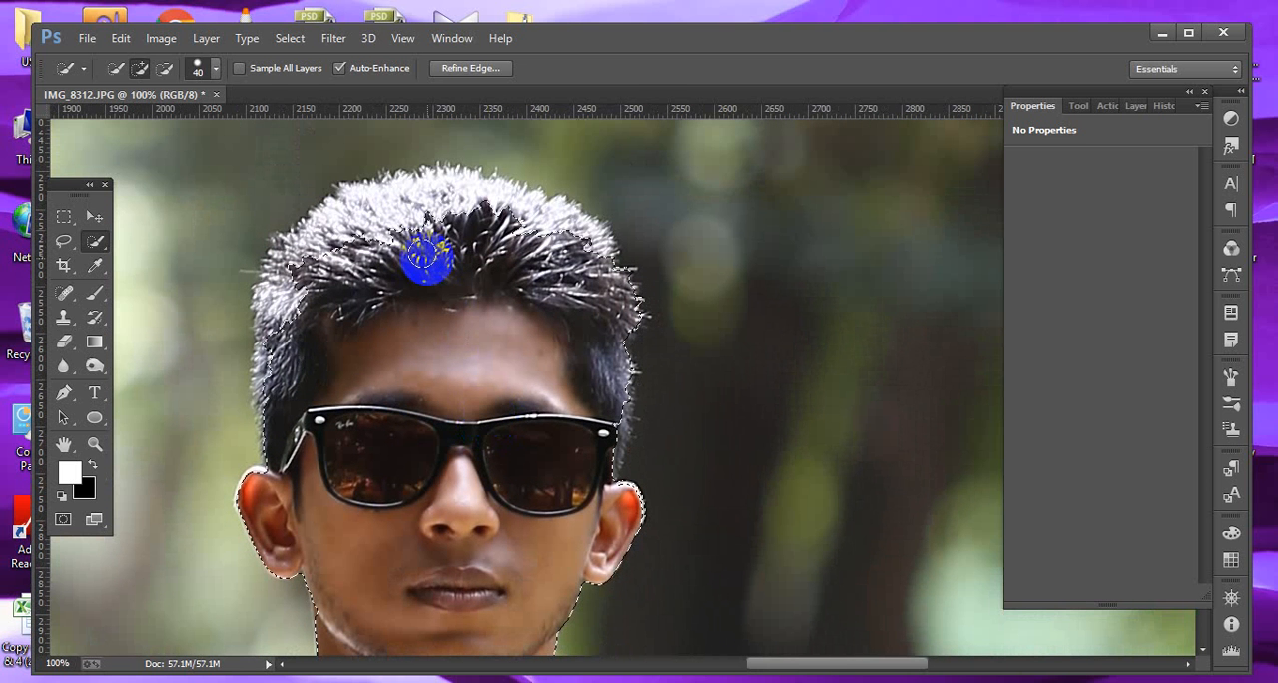
{"action": "left_click", "coordinate": [165, 68]}
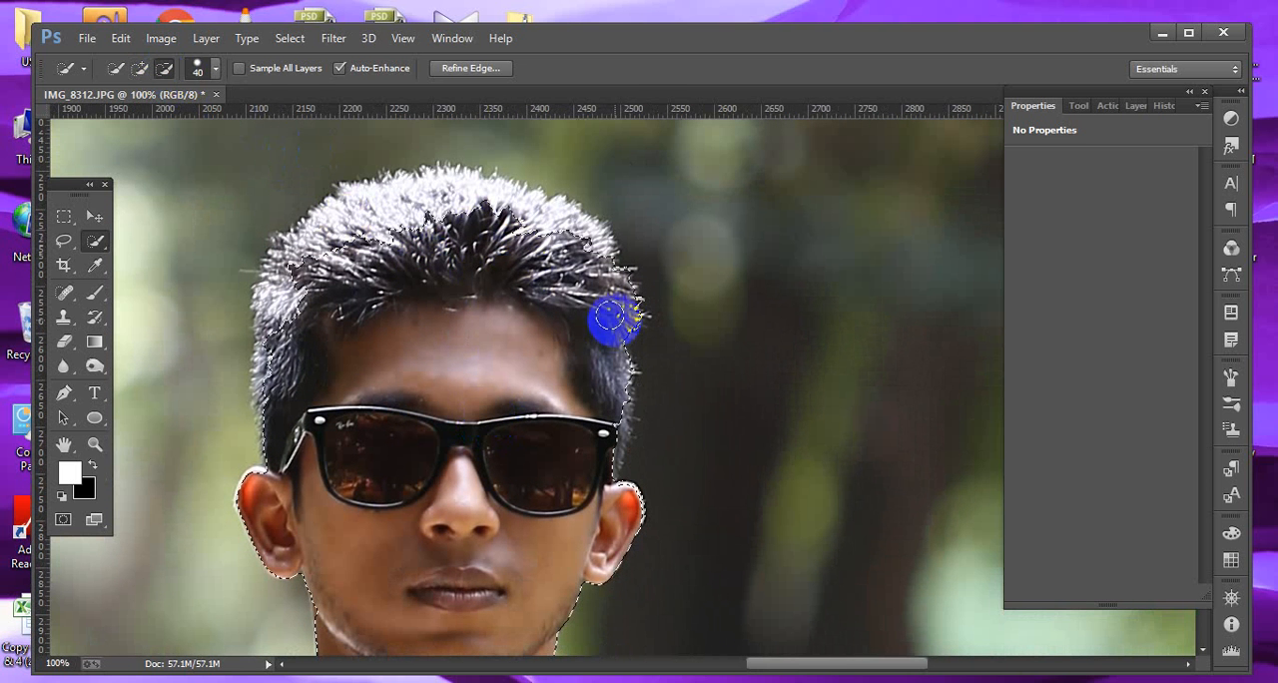
{"action": "mouse_move", "coordinate": [610, 318]}
{"action": "left_mouse_down"}
{"action": "mouse_move", "coordinate": [618, 390]}
{"action": "mouse_move", "coordinate": [570, 265]}
{"action": "mouse_move", "coordinate": [602, 316]}
{"action": "mouse_move", "coordinate": [602, 369]}
{"action": "mouse_move", "coordinate": [584, 354]}
{"action": "mouse_move", "coordinate": [554, 230]}
{"action": "mouse_move", "coordinate": [569, 222]}
{"action": "mouse_move", "coordinate": [584, 240]}
{"action": "mouse_move", "coordinate": [554, 221]}
{"action": "mouse_move", "coordinate": [485, 220]}
{"action": "mouse_move", "coordinate": [524, 232]}
{"action": "mouse_move", "coordinate": [462, 235]}
{"action": "mouse_move", "coordinate": [346, 274]}
{"action": "mouse_move", "coordinate": [296, 310]}
{"action": "mouse_move", "coordinate": [274, 394]}
{"action": "left_mouse_up"}
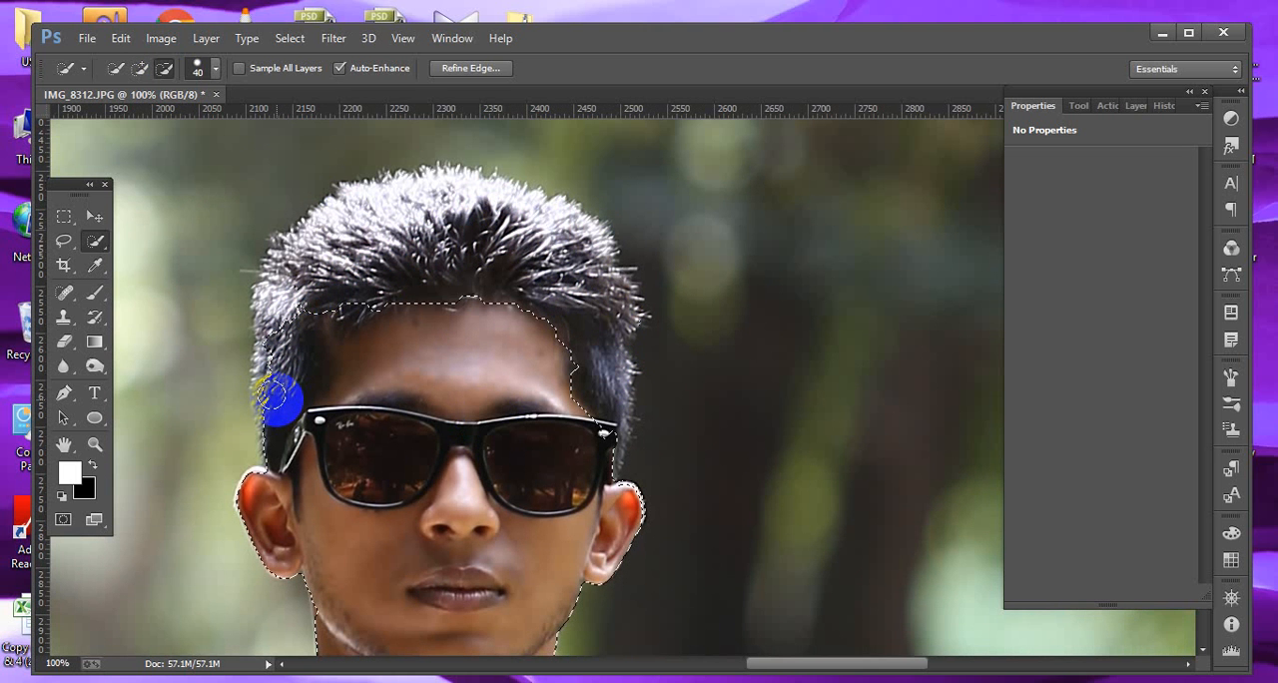
{"action": "left_click_drag", "start_coordinate": [275, 395], "coordinate": [287, 399]}
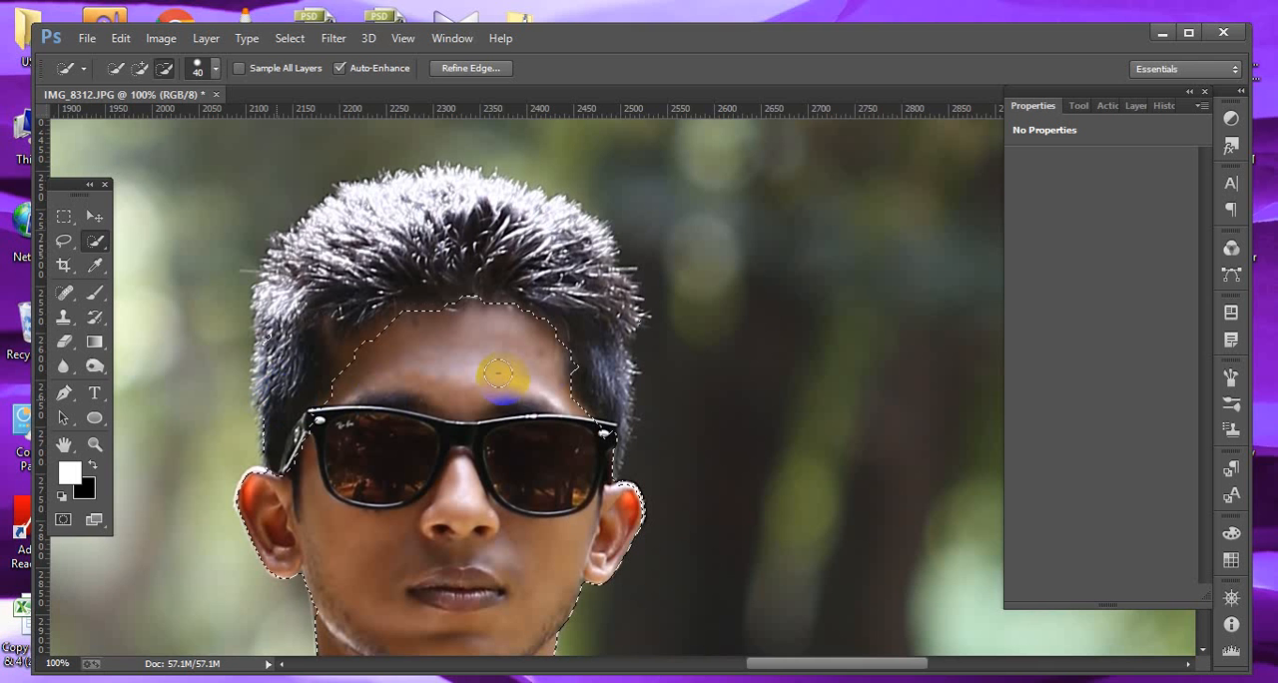
{"action": "left_click_drag", "start_coordinate": [581, 377], "coordinate": [583, 377]}
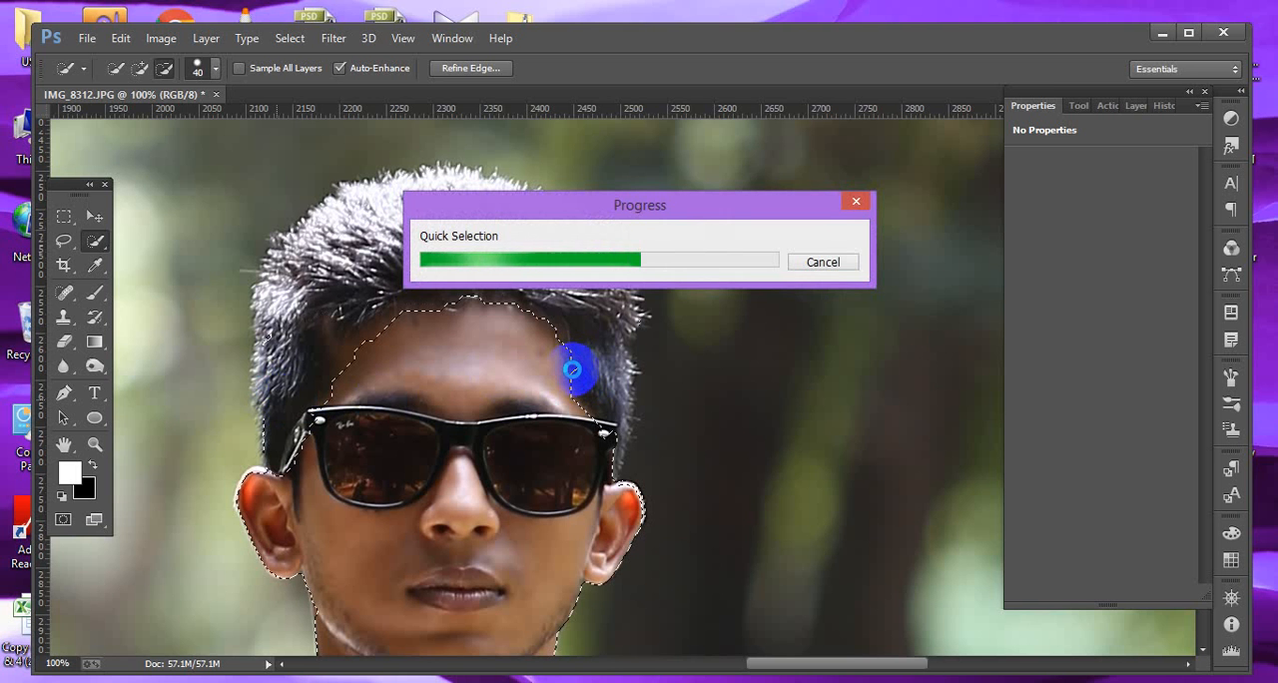
{"action": "left_click", "coordinate": [353, 435]}
{"action": "left_click_drag", "start_coordinate": [403, 450], "coordinate": [420, 451]}
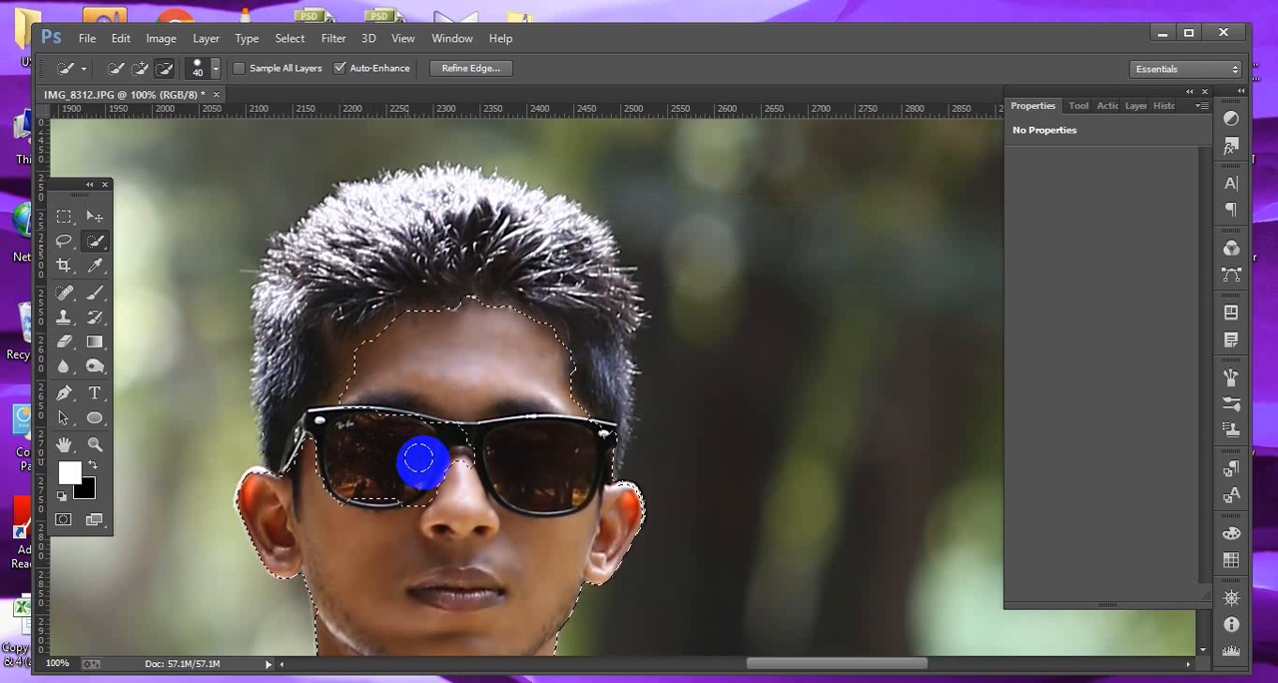
{"action": "left_click", "coordinate": [508, 448]}
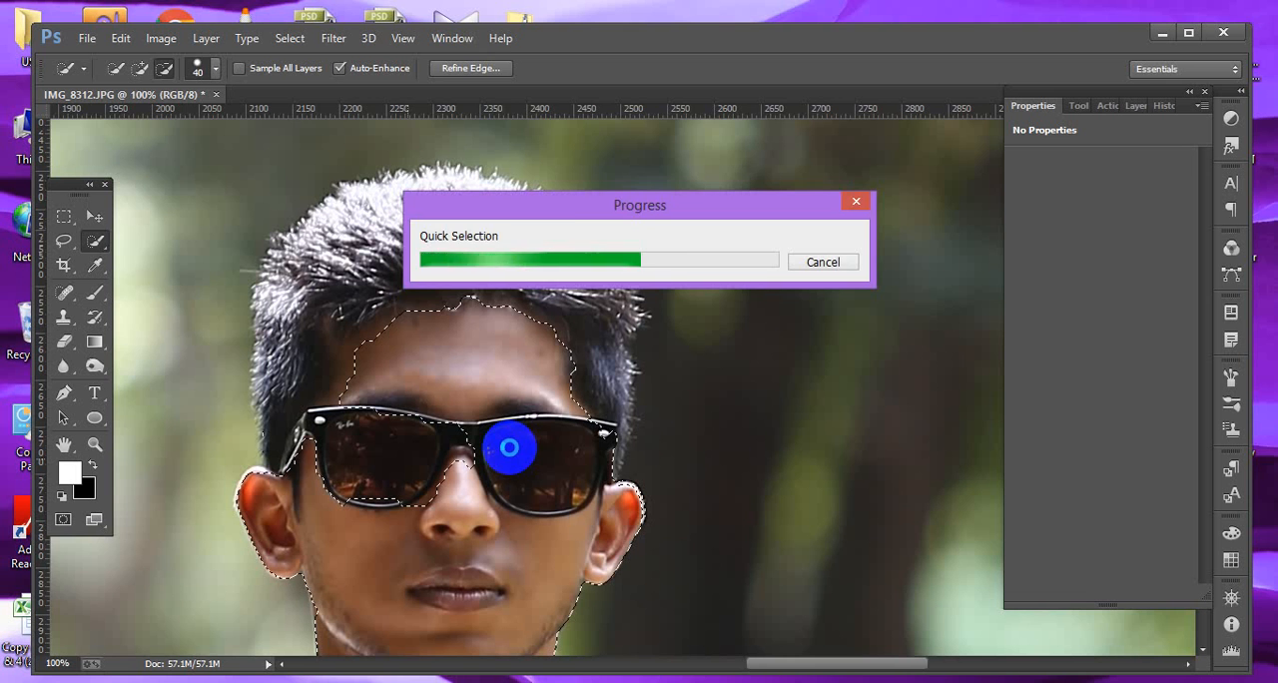
{"action": "mouse_move", "coordinate": [504, 446]}
{"action": "left_mouse_down"}
{"action": "mouse_move", "coordinate": [554, 446]}
{"action": "mouse_move", "coordinate": [629, 491]}
{"action": "mouse_move", "coordinate": [625, 455]}
{"action": "left_mouse_up"}
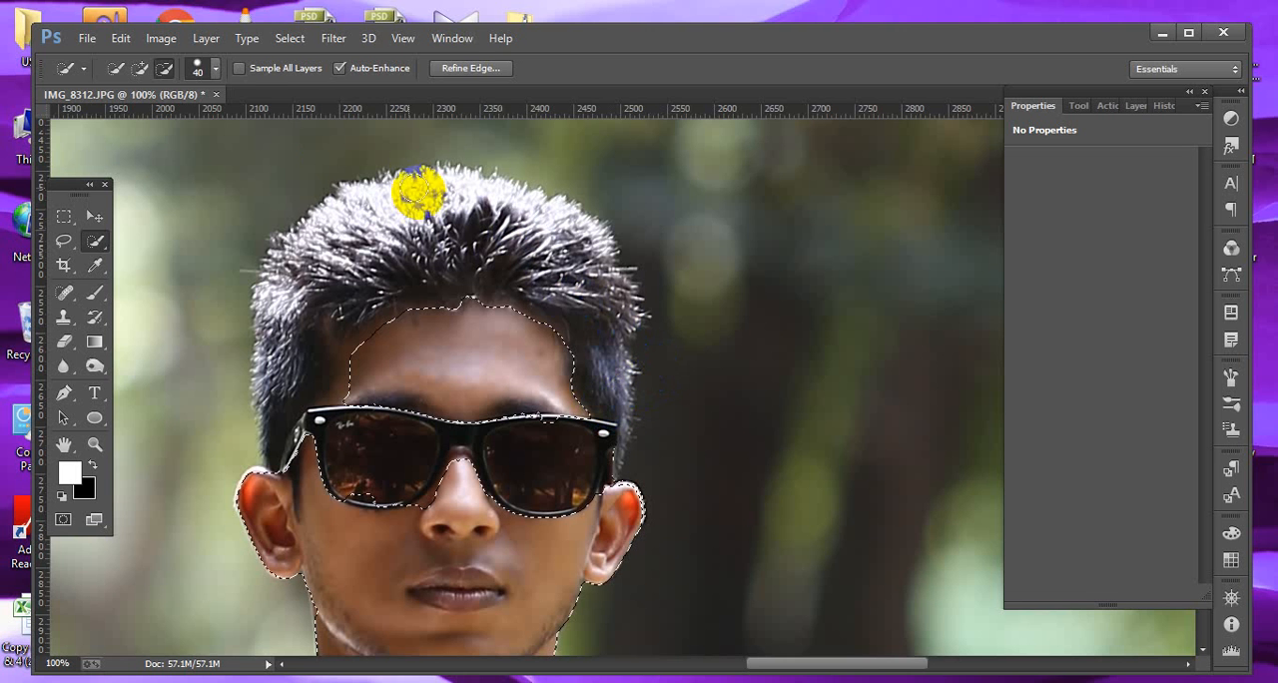
Feather the face skin selection.
{"action": "left_click", "coordinate": [284, 42]}
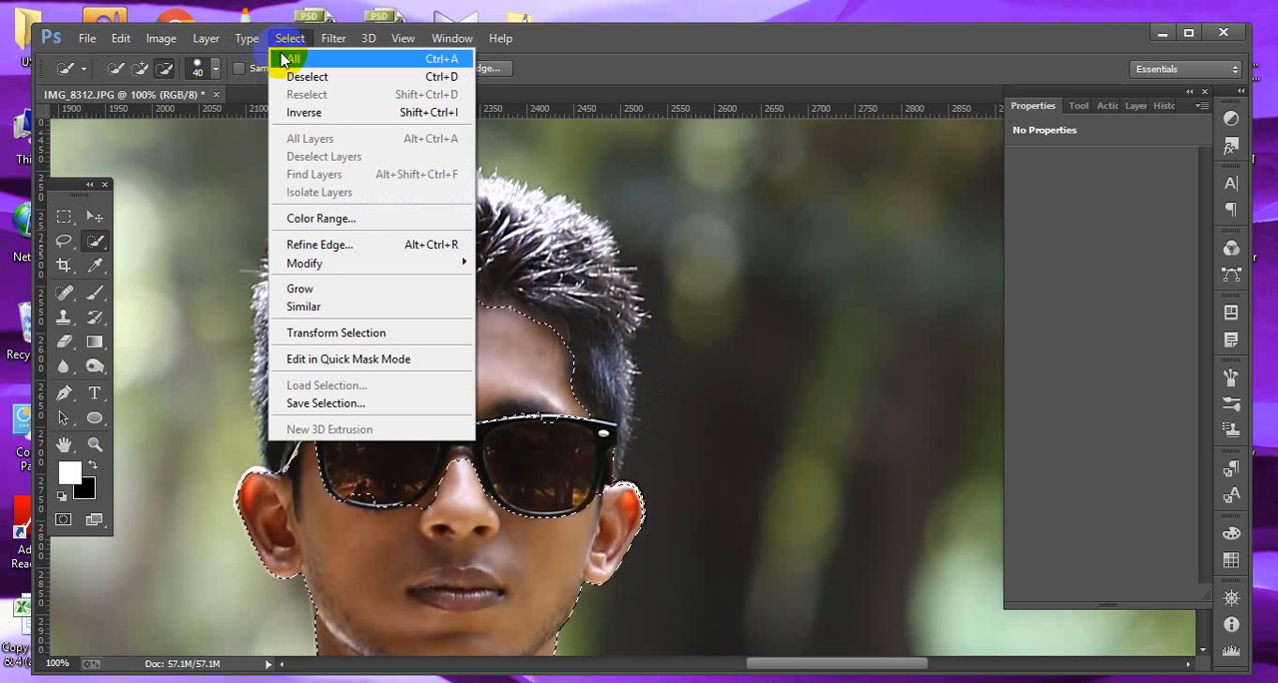
{"action": "mouse_move", "coordinate": [430, 271]}
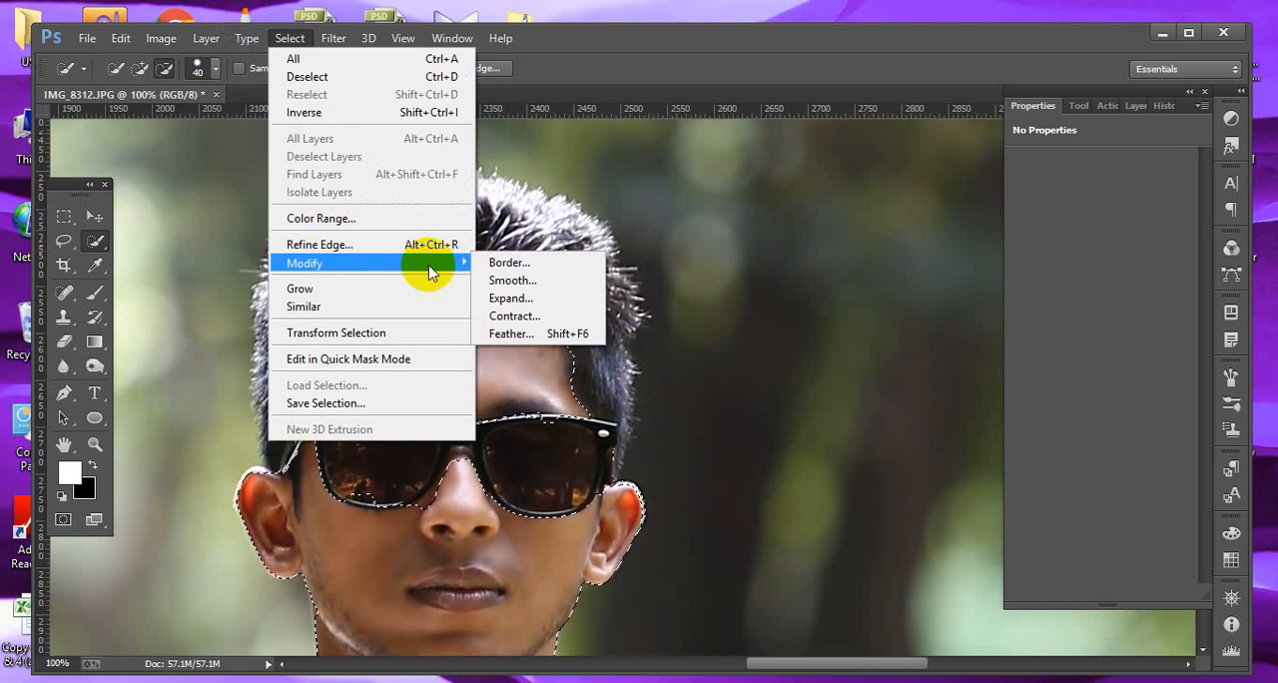
{"action": "left_click", "coordinate": [519, 334]}
{"action": "left_click", "coordinate": [731, 242]}
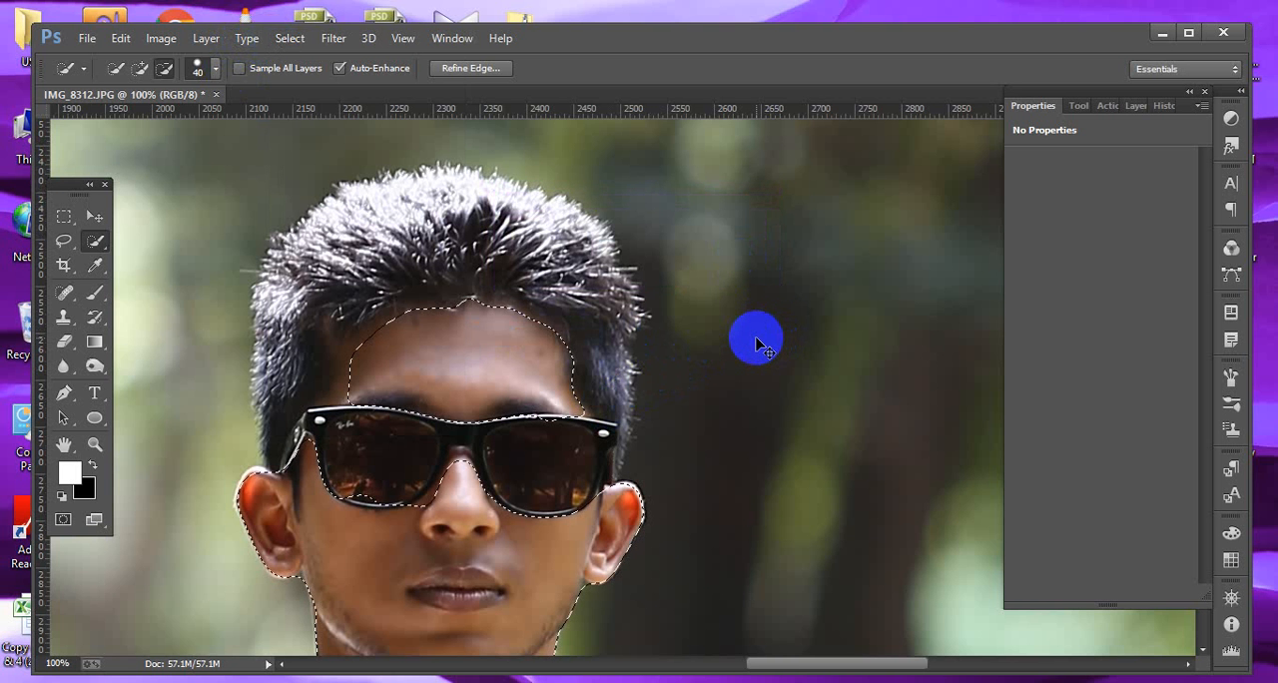
{"action": "key", "text": "ctrl+minus"}
{"action": "left_click_drag", "start_coordinate": [656, 371], "coordinate": [642, 338]}
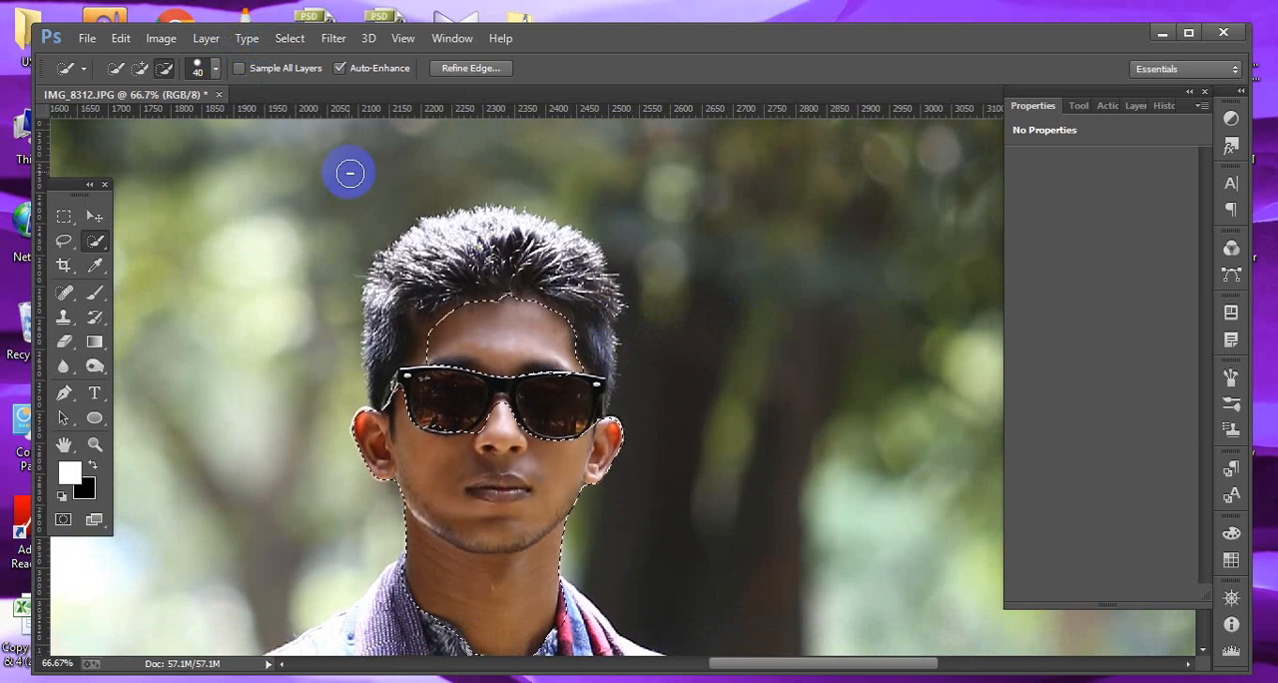
Brighten the selected face skin with a Curves adjustment by raising the midtone point.
{"action": "left_click", "coordinate": [160, 38]}
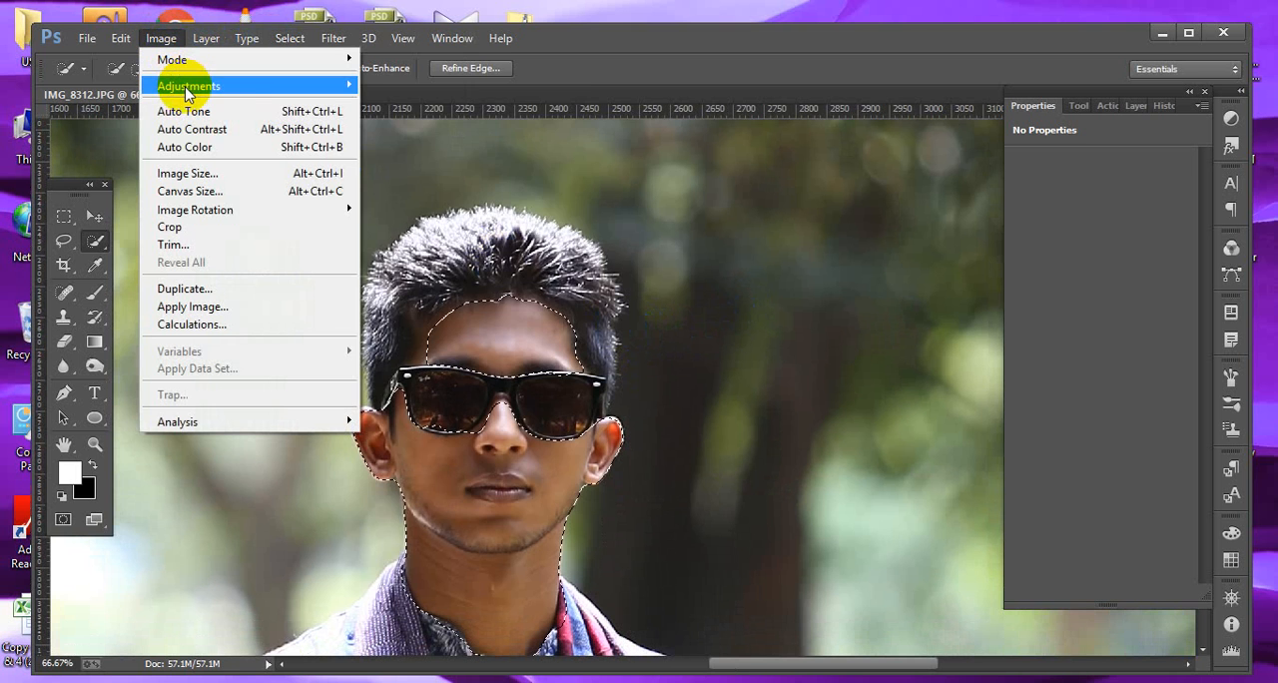
{"action": "mouse_move", "coordinate": [188, 93]}
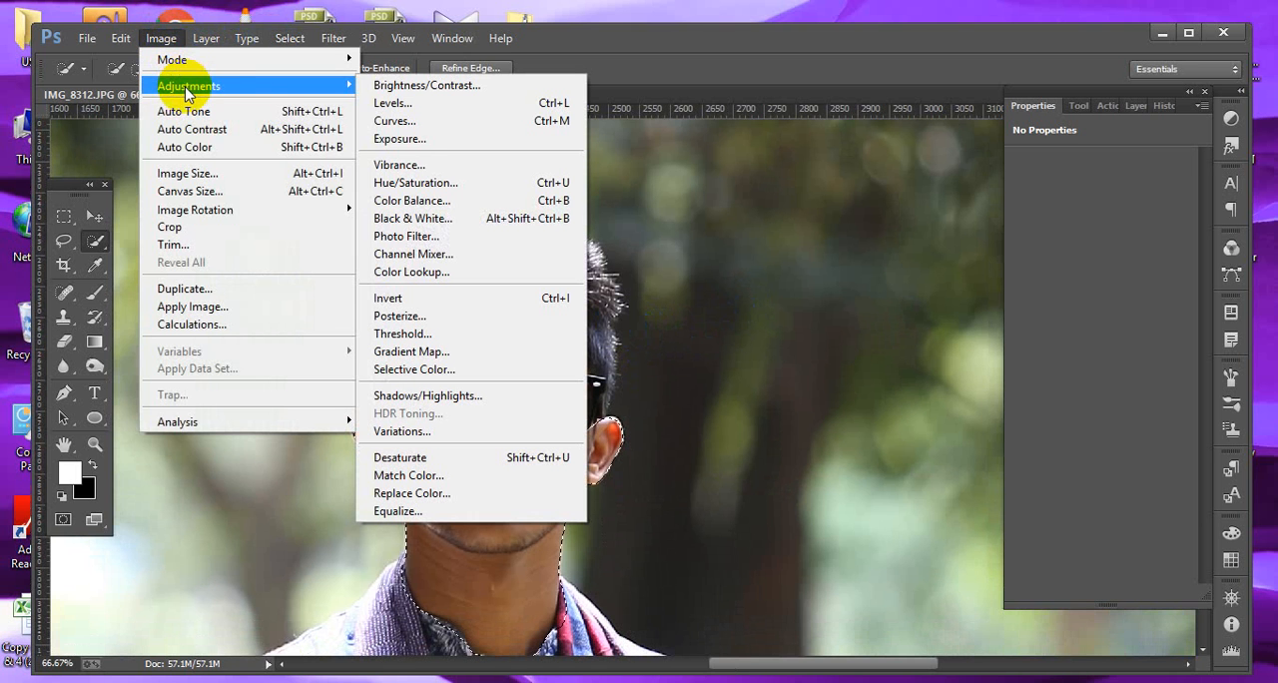
{"action": "left_click", "coordinate": [407, 130]}
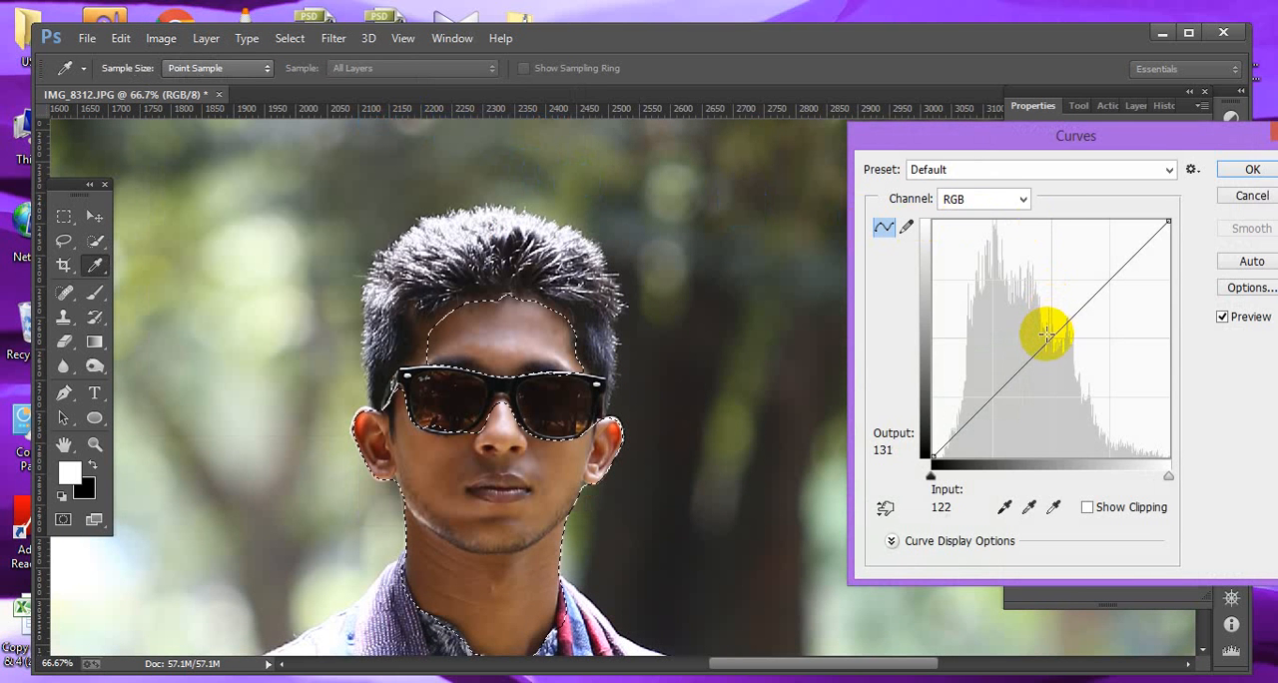
{"action": "left_click_drag", "start_coordinate": [1046, 335], "coordinate": [1026, 335]}
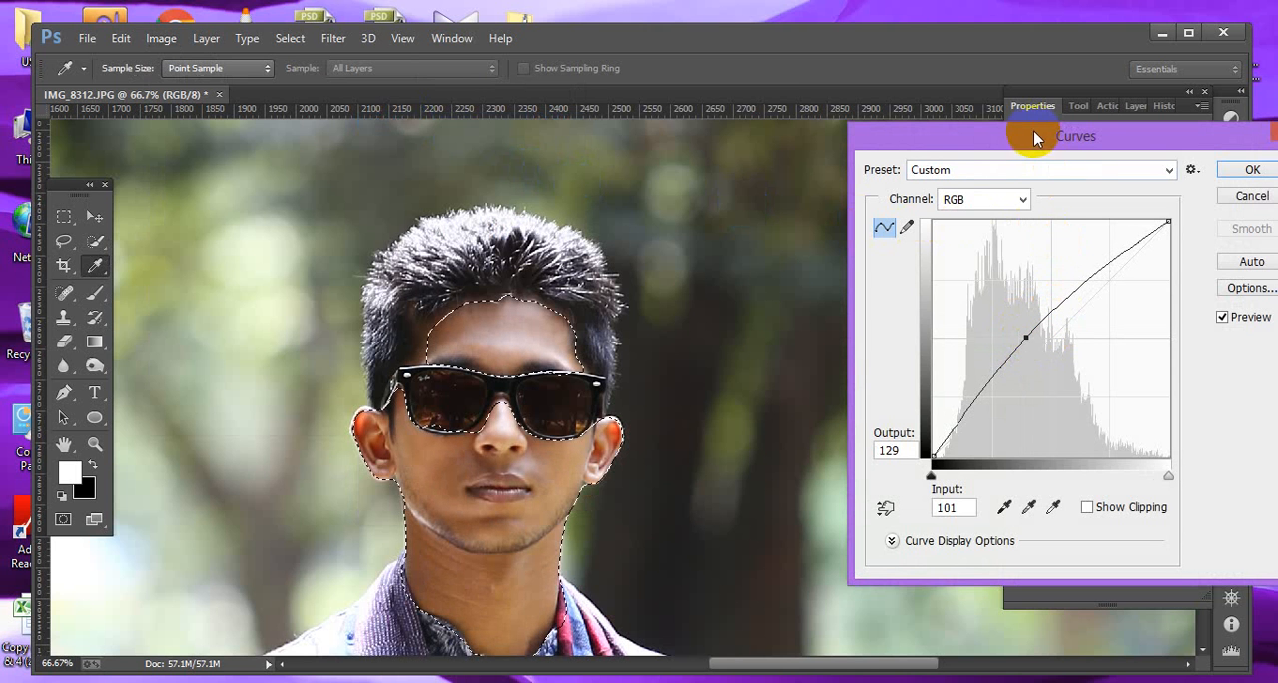
{"action": "left_click_drag", "start_coordinate": [1033, 131], "coordinate": [976, 130]}
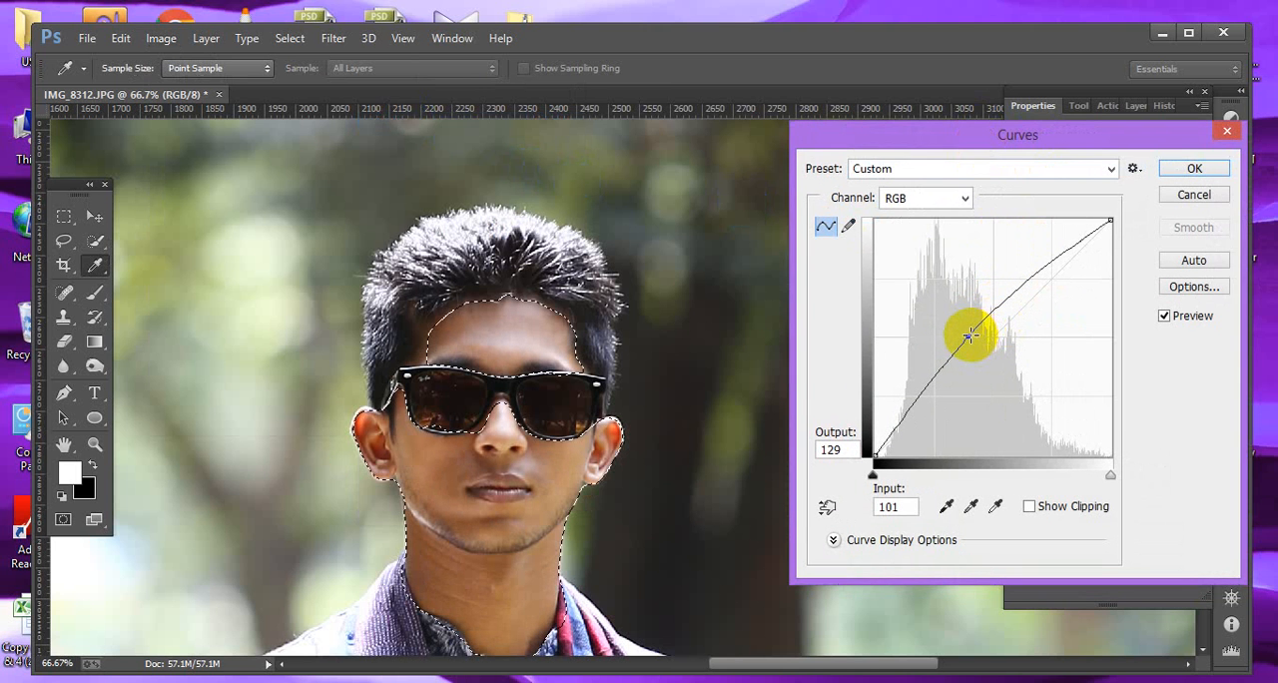
{"action": "left_click_drag", "start_coordinate": [969, 336], "coordinate": [968, 335]}
{"action": "left_click", "coordinate": [1194, 169]}
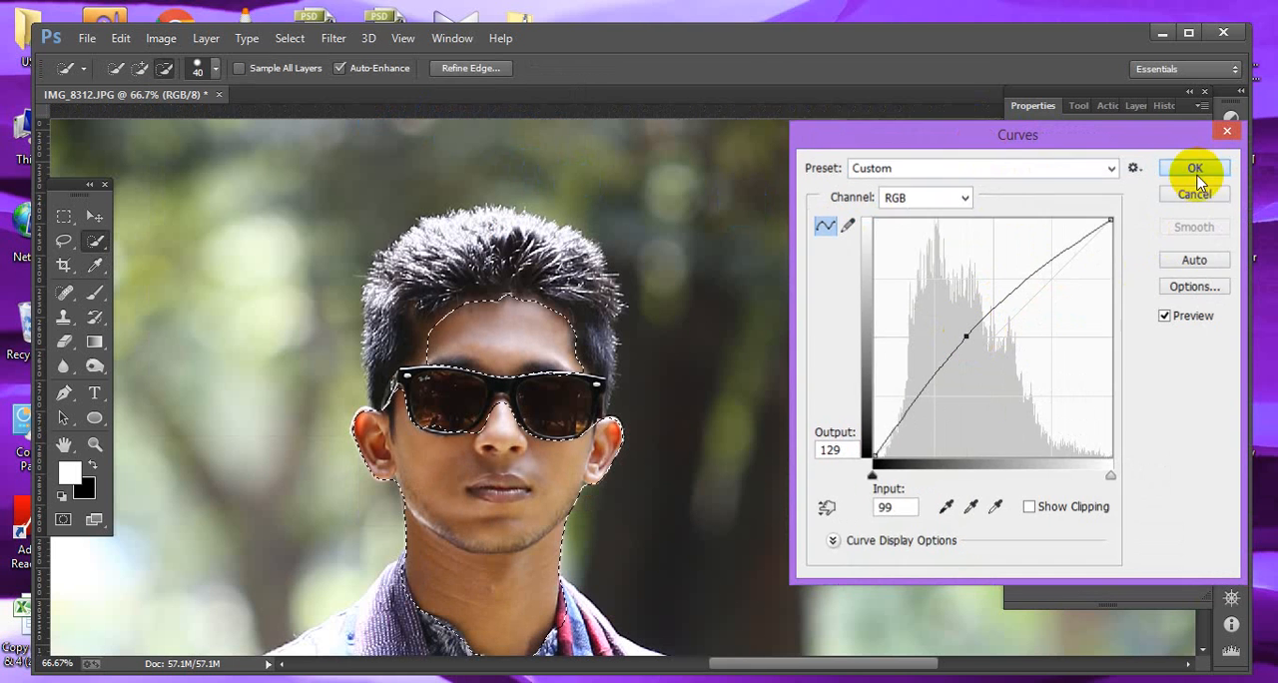
Undo the deselection and the Curves adjustment to restore the face skin selection.
{"action": "key", "text": "ctrl+d"}
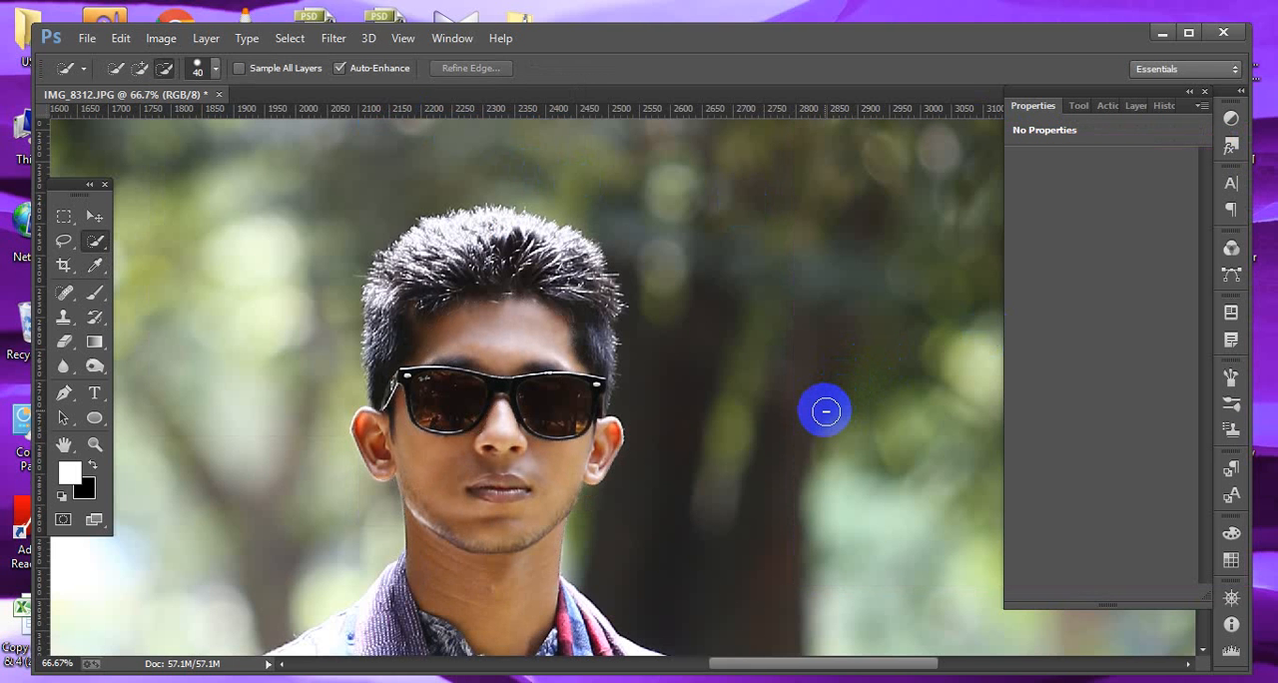
{"action": "key", "text": "ctrl+0"}
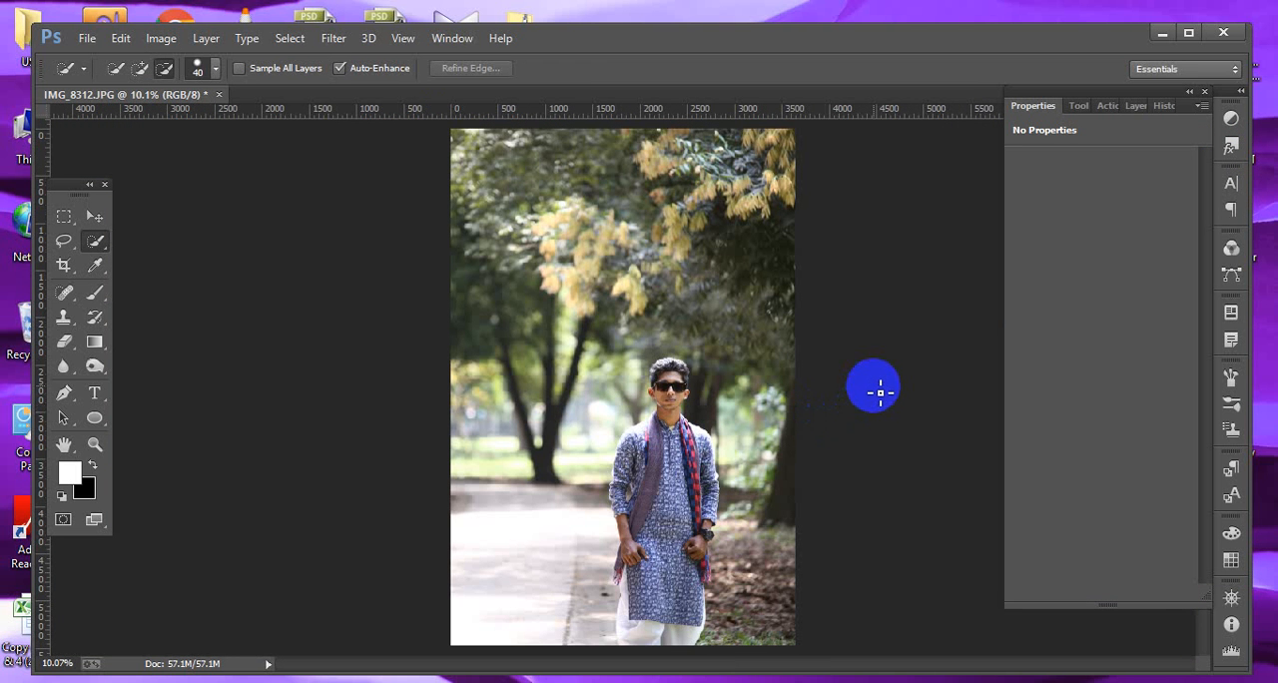
{"action": "left_click_drag", "start_coordinate": [662, 348], "coordinate": [734, 444]}
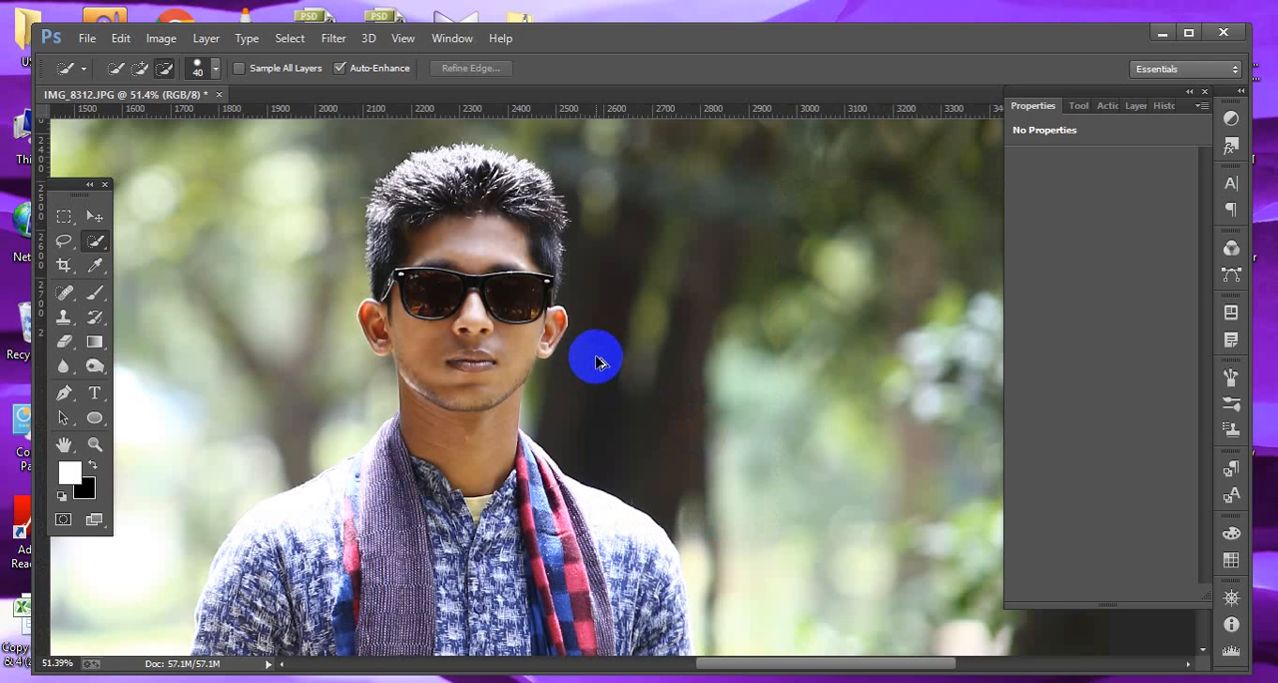
{"action": "key", "text": "ctrl+alt+z"}
{"action": "key", "text": "ctrl+alt+z"}
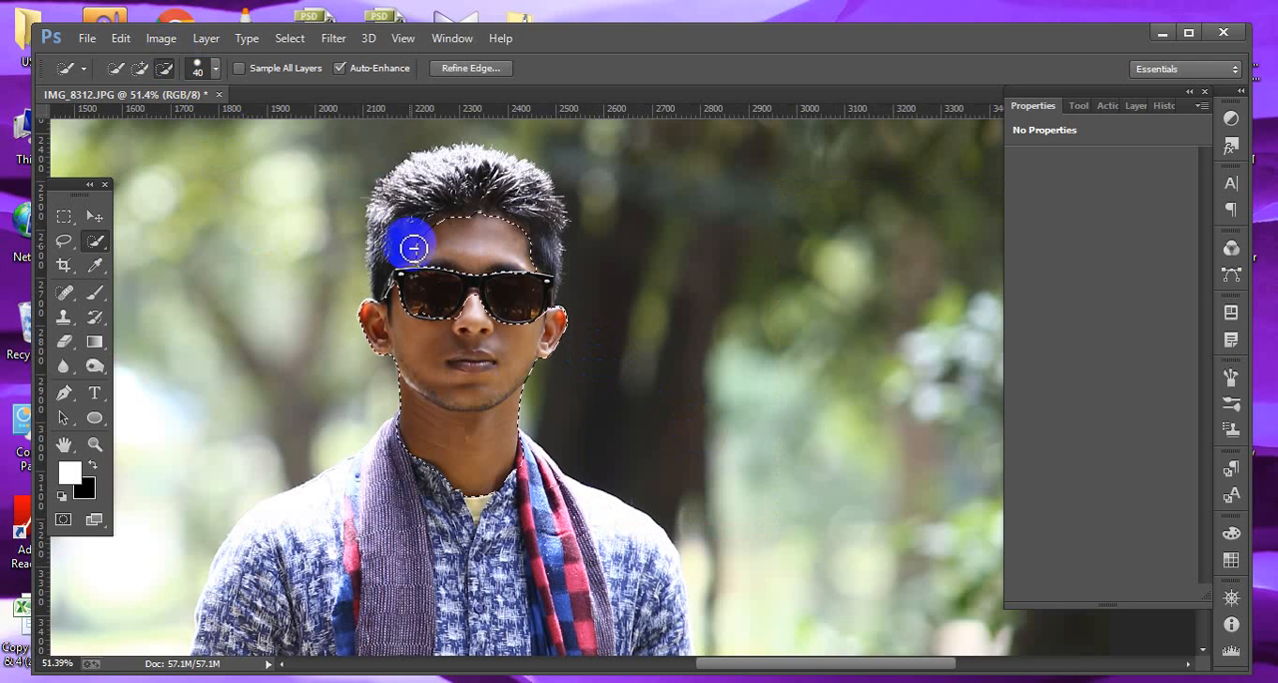
Brighten the selected face skin with Curves, raising the midtone point to input 104, output 133.
{"action": "left_click_drag", "start_coordinate": [371, 184], "coordinate": [463, 533]}
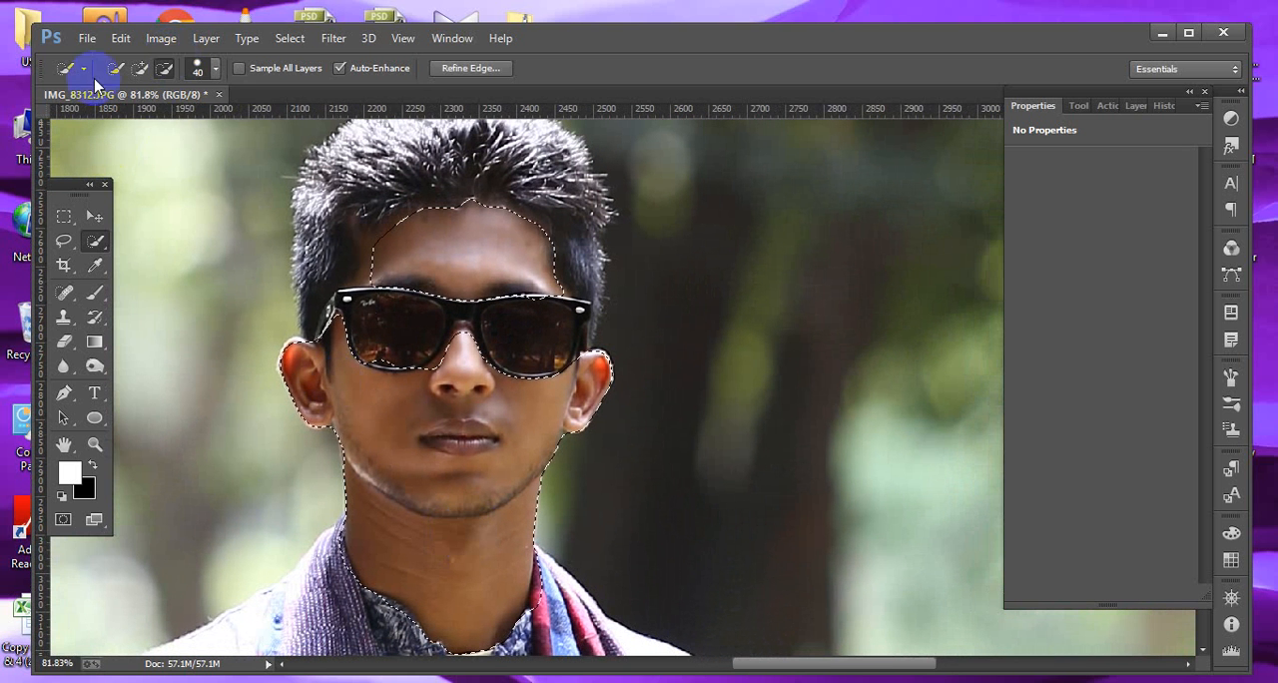
{"action": "left_click", "coordinate": [150, 40]}
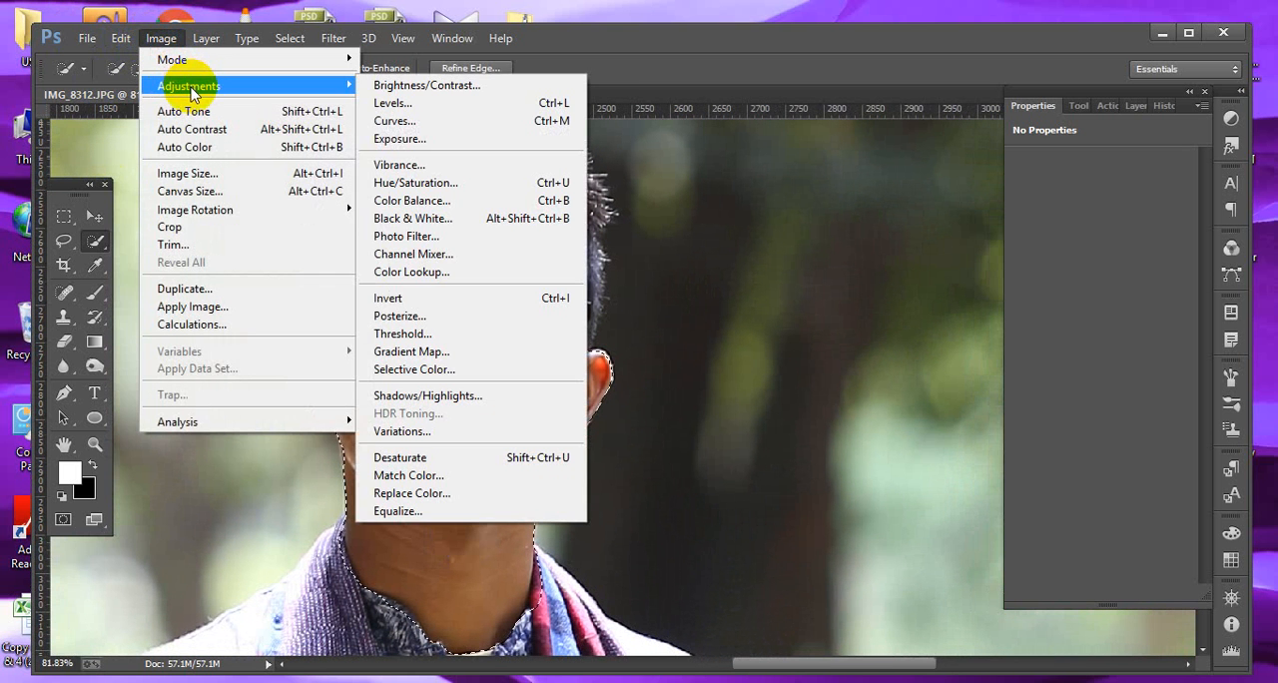
{"action": "left_click", "coordinate": [422, 120]}
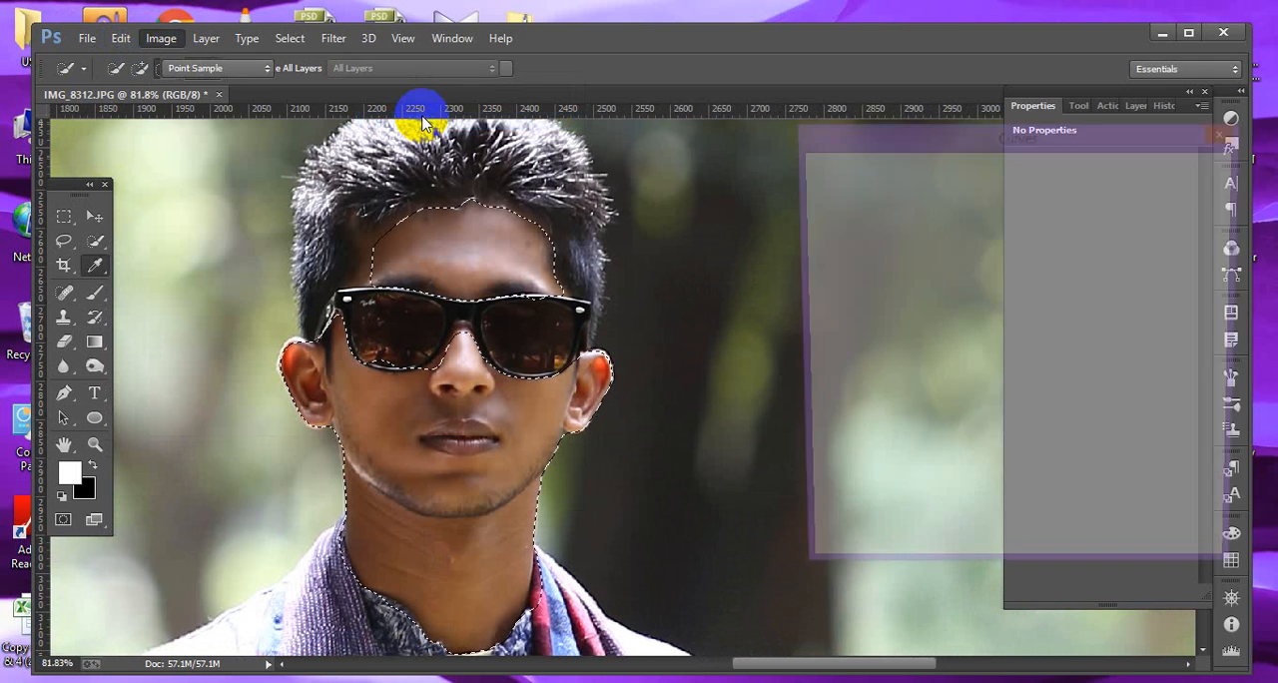
{"action": "left_click_drag", "start_coordinate": [984, 341], "coordinate": [970, 333]}
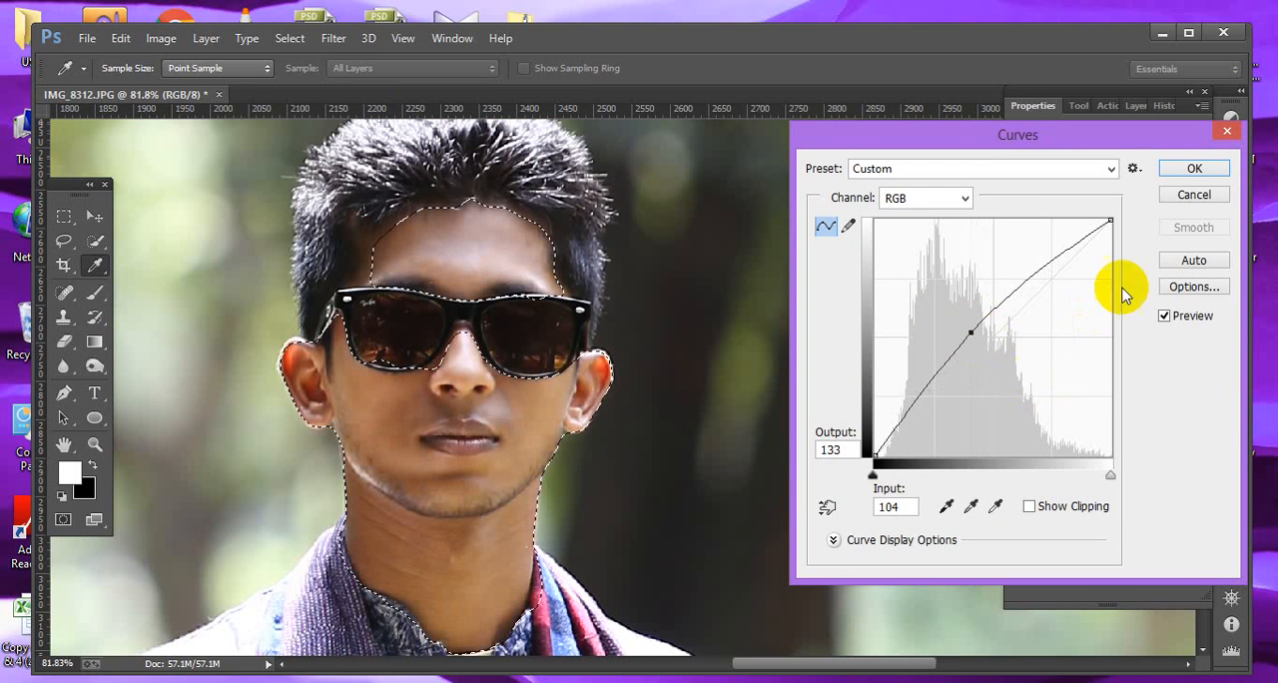
{"action": "left_click", "coordinate": [1188, 170]}
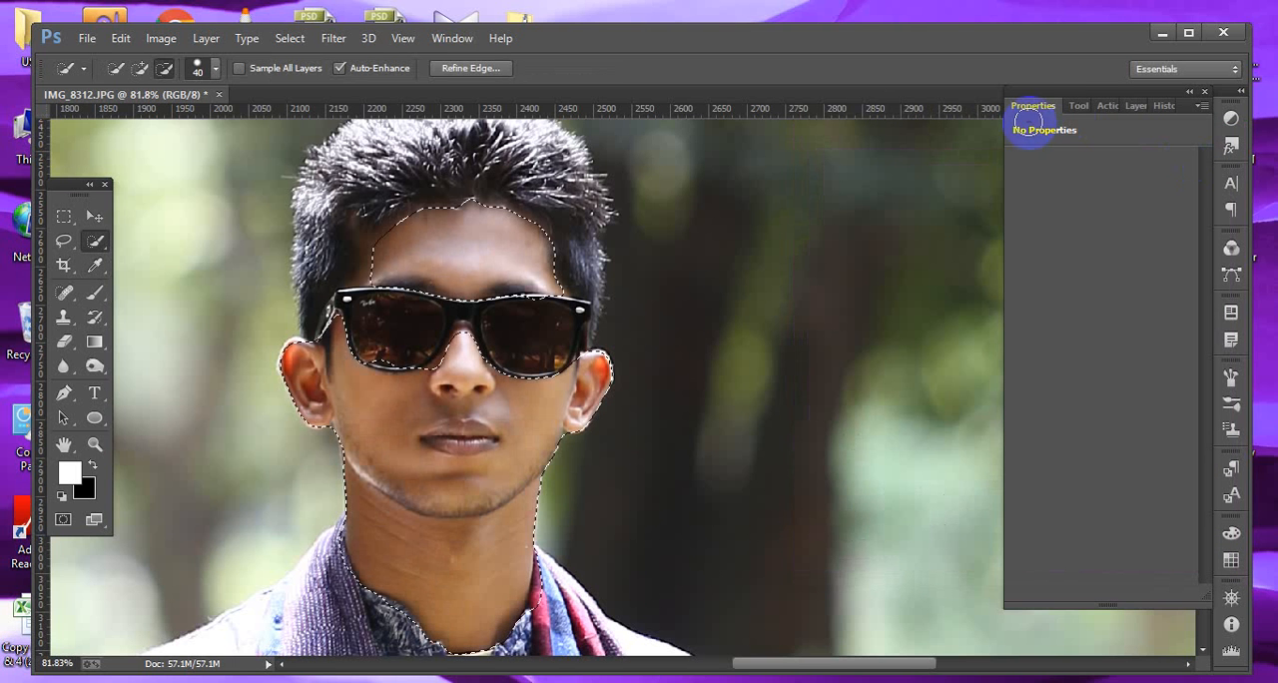
Lighten the forehead and lower face with the Dodge Tool at 175 px, Midtones range, 32% exposure.
{"action": "left_click", "coordinate": [105, 369]}
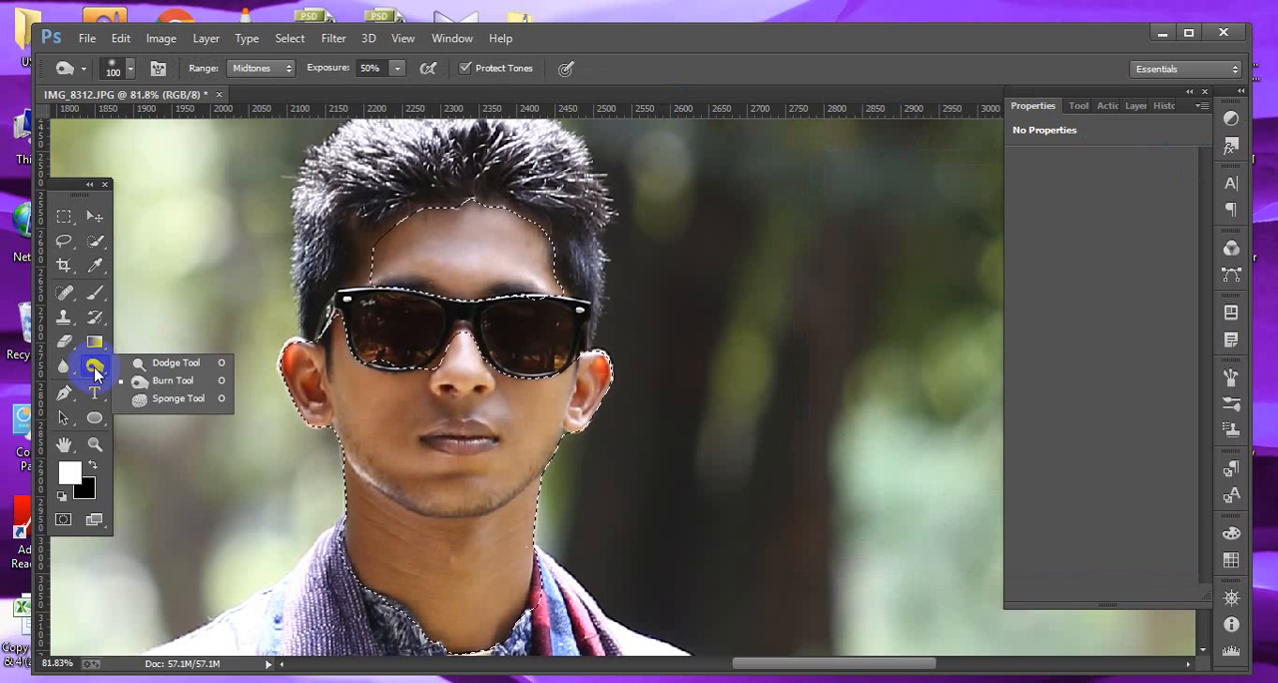
{"action": "left_click", "coordinate": [166, 363]}
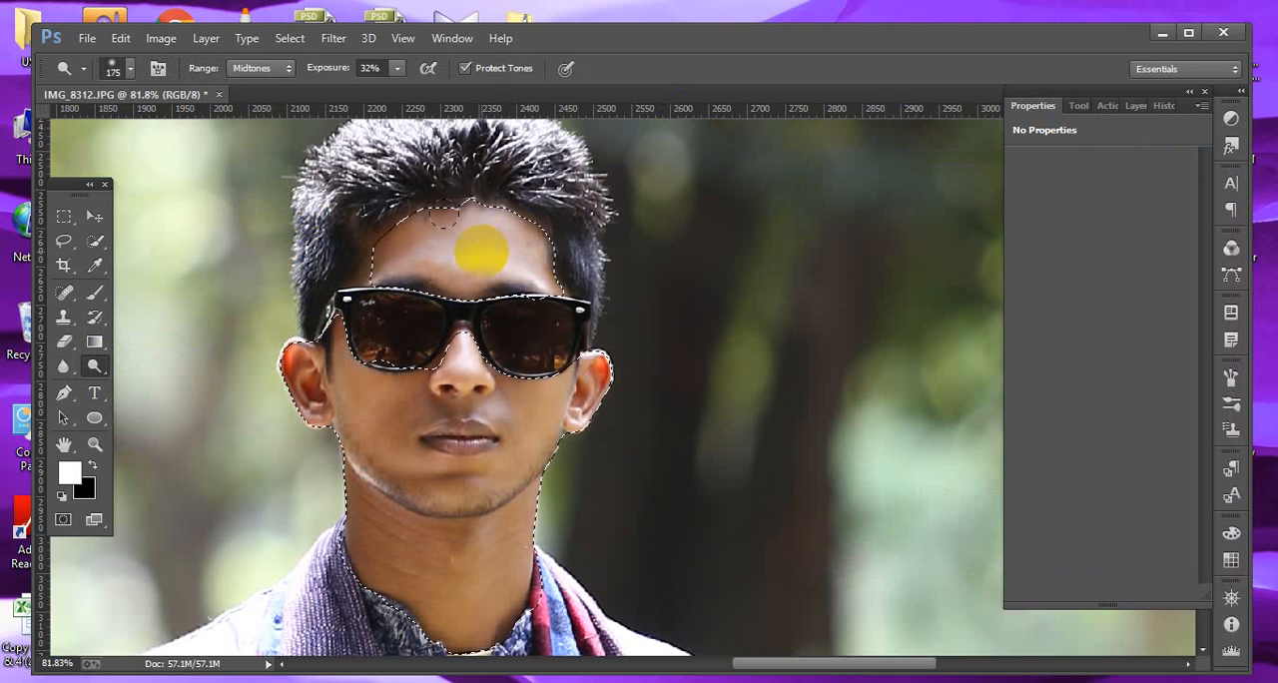
{"action": "left_click_drag", "start_coordinate": [497, 232], "coordinate": [299, 234]}
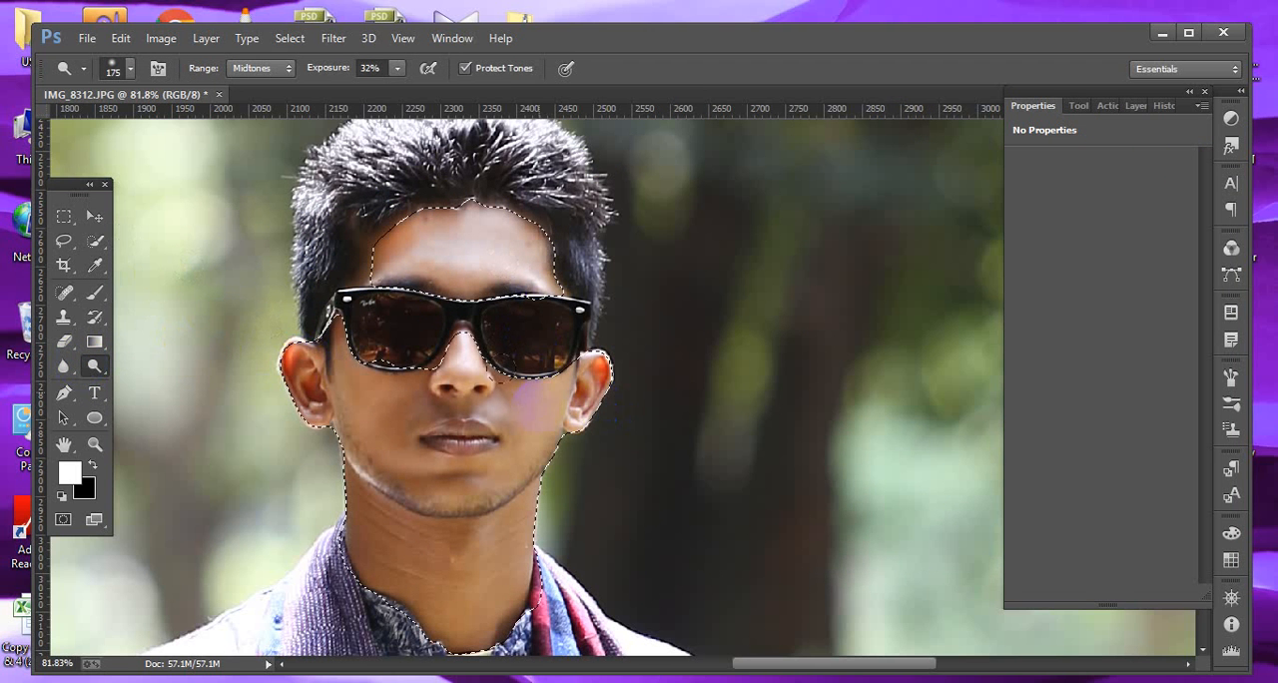
{"action": "left_click_drag", "start_coordinate": [371, 444], "coordinate": [492, 512]}
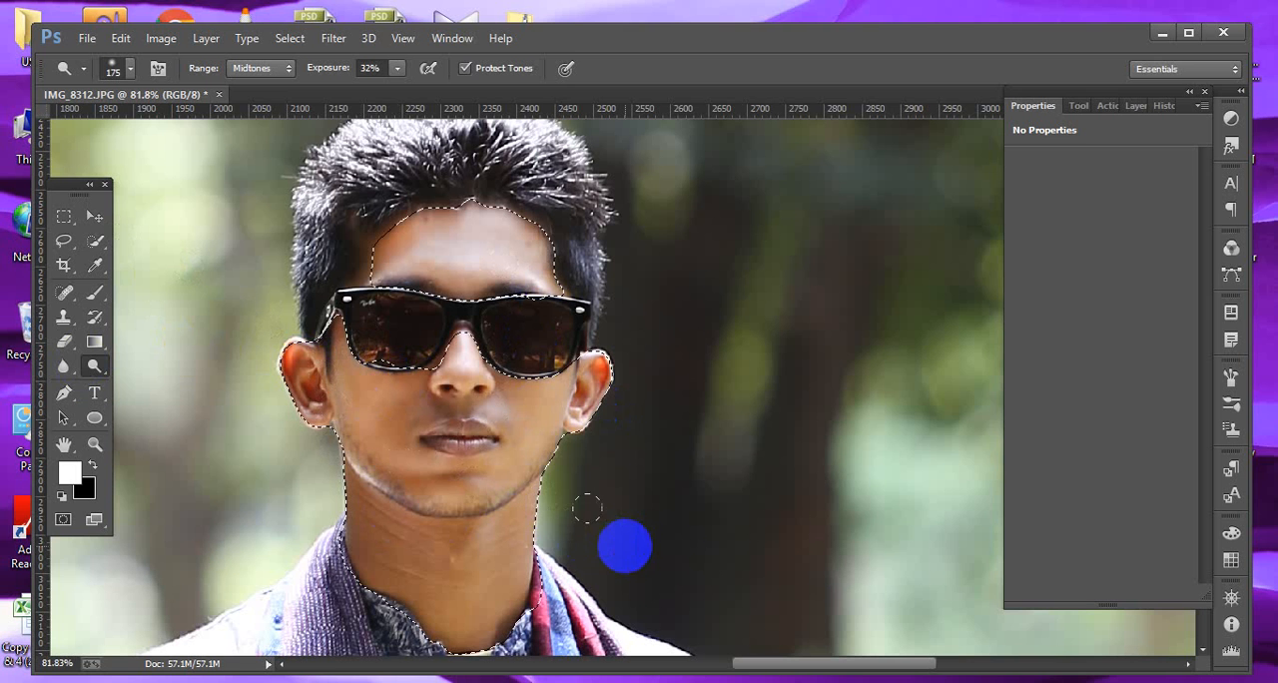
Dodge the cheek and neck with a 70 px brush at 10% exposure.
{"action": "key", "text": "bracketleft"}
{"action": "key", "text": "bracketleft"}
{"action": "key", "text": "bracketleft"}
{"action": "key", "text": "bracketleft"}
{"action": "key", "text": "bracketleft"}
{"action": "key", "text": "bracketleft"}
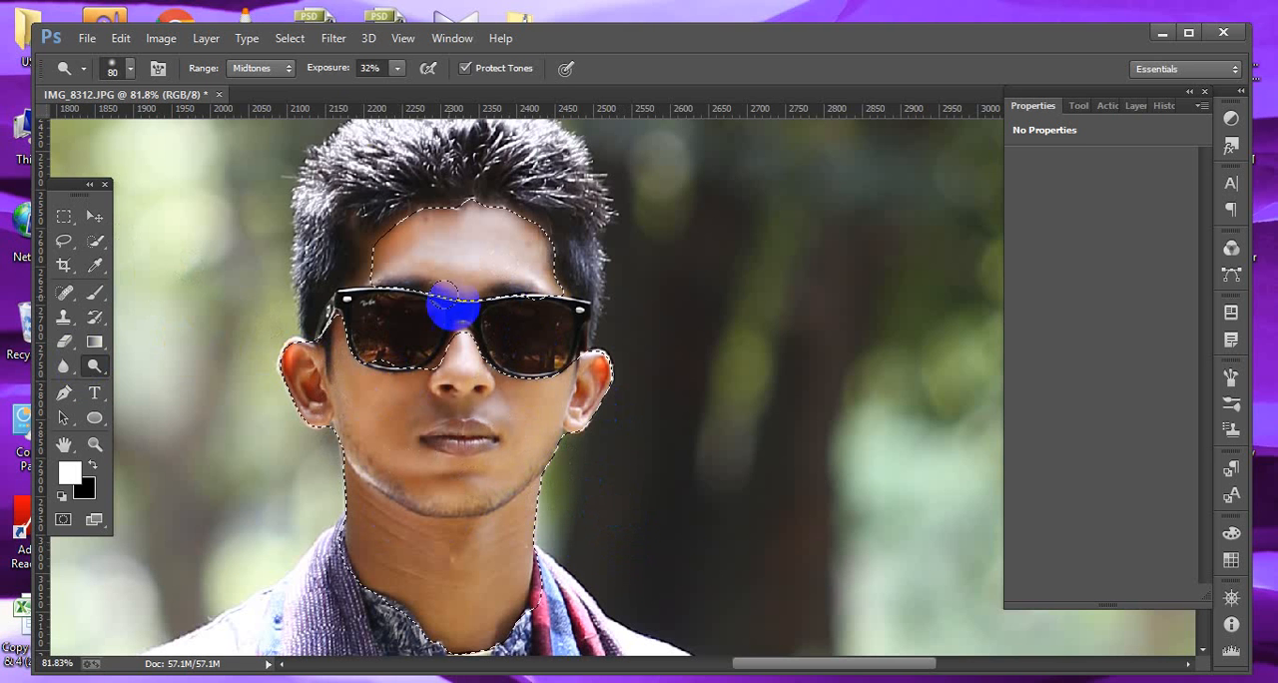
{"action": "left_click_drag", "start_coordinate": [395, 78], "coordinate": [381, 84]}
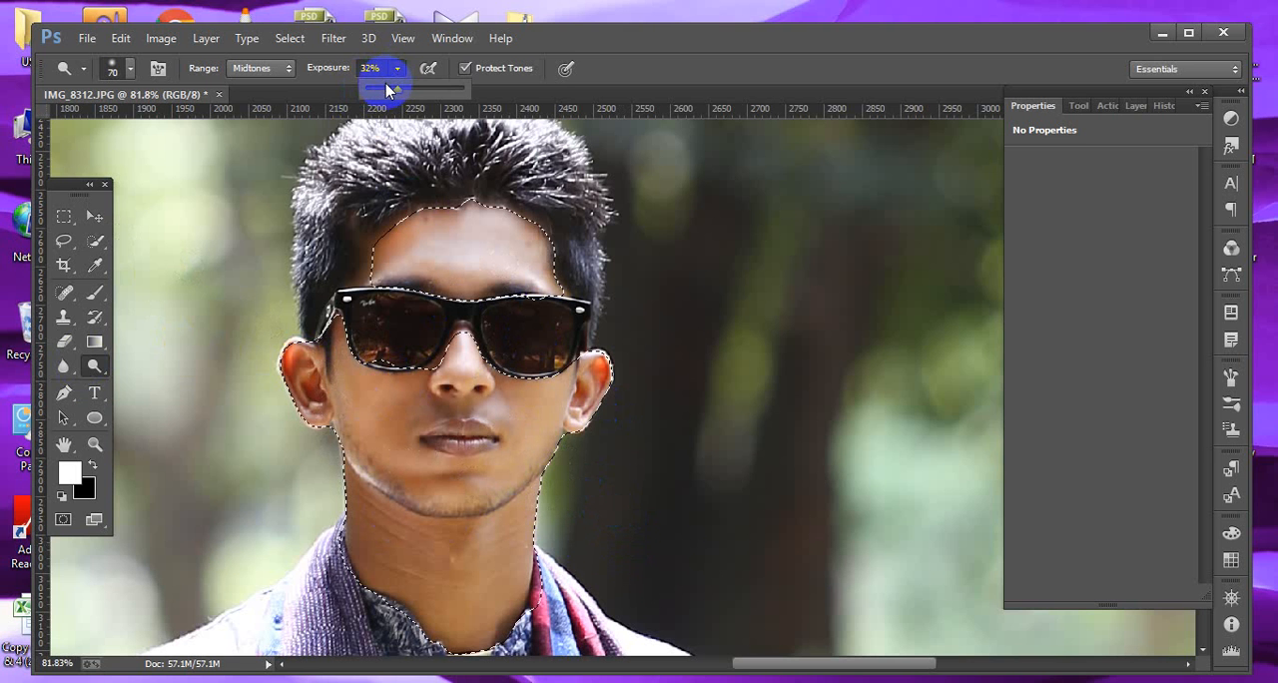
{"action": "left_click_drag", "start_coordinate": [412, 407], "coordinate": [494, 432]}
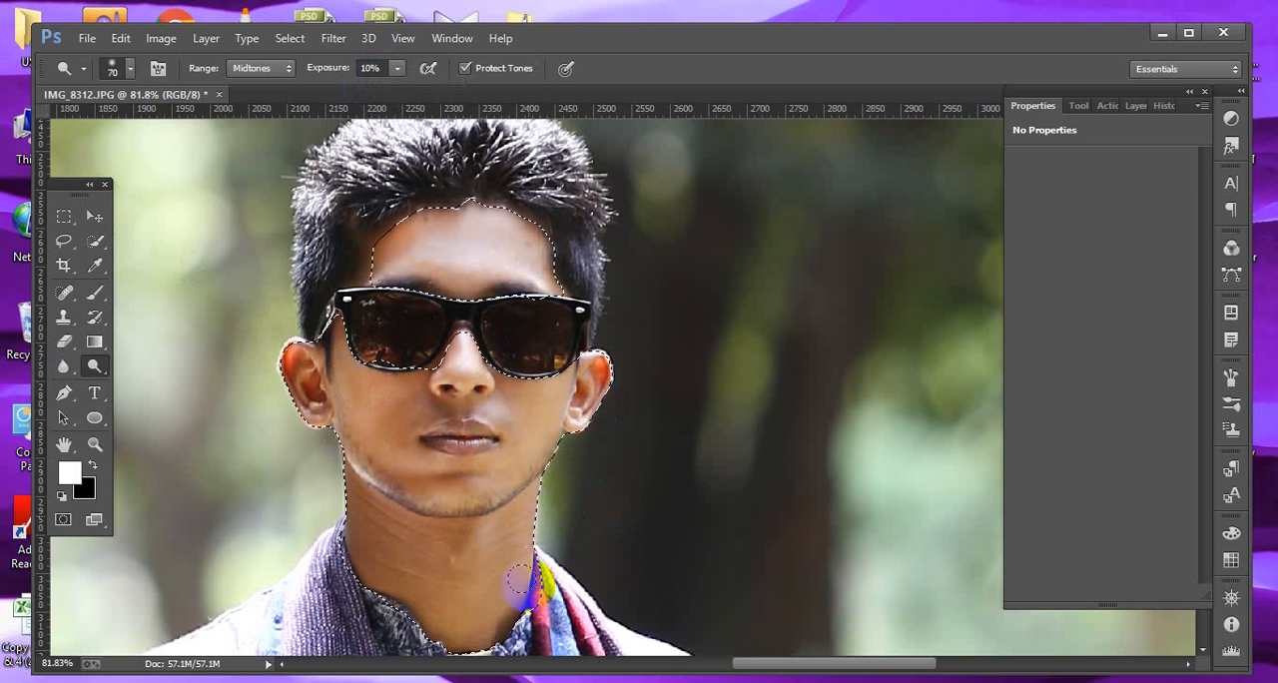
{"action": "mouse_move", "coordinate": [450, 550]}
{"action": "left_mouse_down"}
{"action": "mouse_move", "coordinate": [425, 524]}
{"action": "mouse_move", "coordinate": [401, 596]}
{"action": "mouse_move", "coordinate": [393, 499]}
{"action": "mouse_move", "coordinate": [348, 596]}
{"action": "mouse_move", "coordinate": [357, 481]}
{"action": "mouse_move", "coordinate": [354, 556]}
{"action": "mouse_move", "coordinate": [370, 478]}
{"action": "mouse_move", "coordinate": [358, 586]}
{"action": "mouse_move", "coordinate": [371, 506]}
{"action": "mouse_move", "coordinate": [393, 573]}
{"action": "mouse_move", "coordinate": [426, 510]}
{"action": "mouse_move", "coordinate": [439, 570]}
{"action": "mouse_move", "coordinate": [450, 532]}
{"action": "mouse_move", "coordinate": [457, 540]}
{"action": "mouse_move", "coordinate": [431, 616]}
{"action": "mouse_move", "coordinate": [429, 527]}
{"action": "mouse_move", "coordinate": [394, 582]}
{"action": "mouse_move", "coordinate": [356, 516]}
{"action": "mouse_move", "coordinate": [374, 583]}
{"action": "mouse_move", "coordinate": [420, 634]}
{"action": "left_mouse_up"}
Select the left forearm and hand skin with the Quick Selection tool in add-to-selection mode.
{"action": "left_click", "coordinate": [94, 218]}
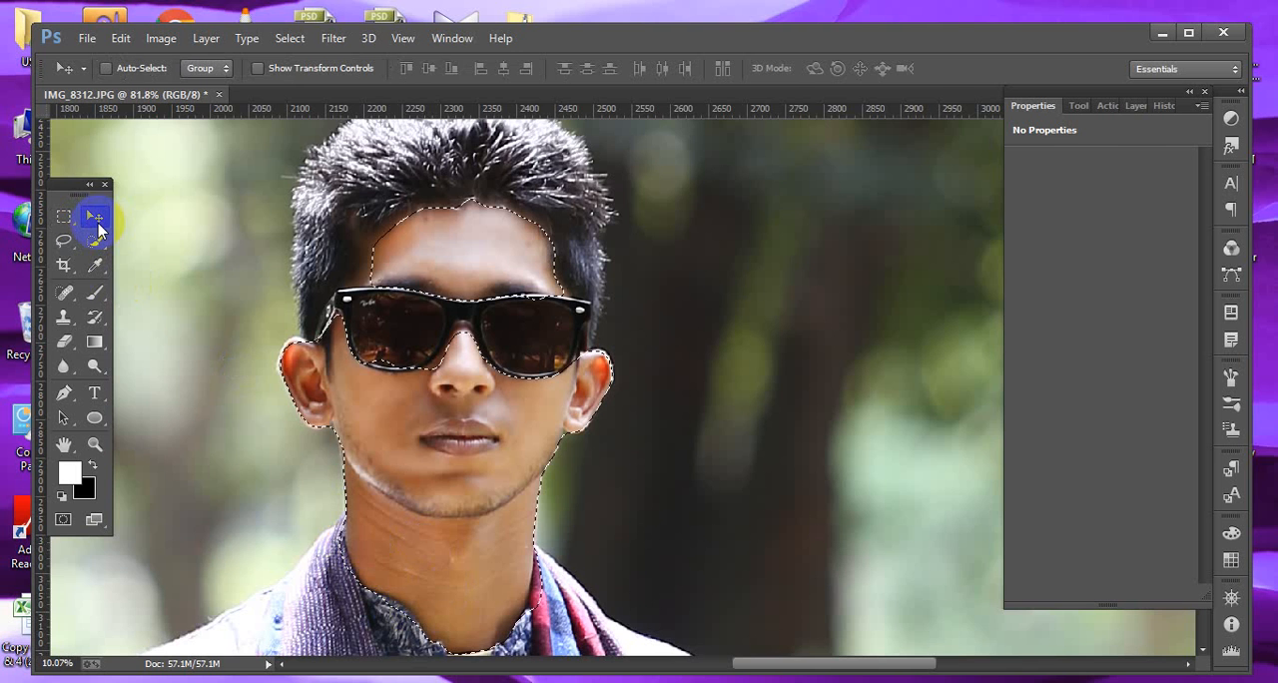
{"action": "key", "text": "ctrl+0"}
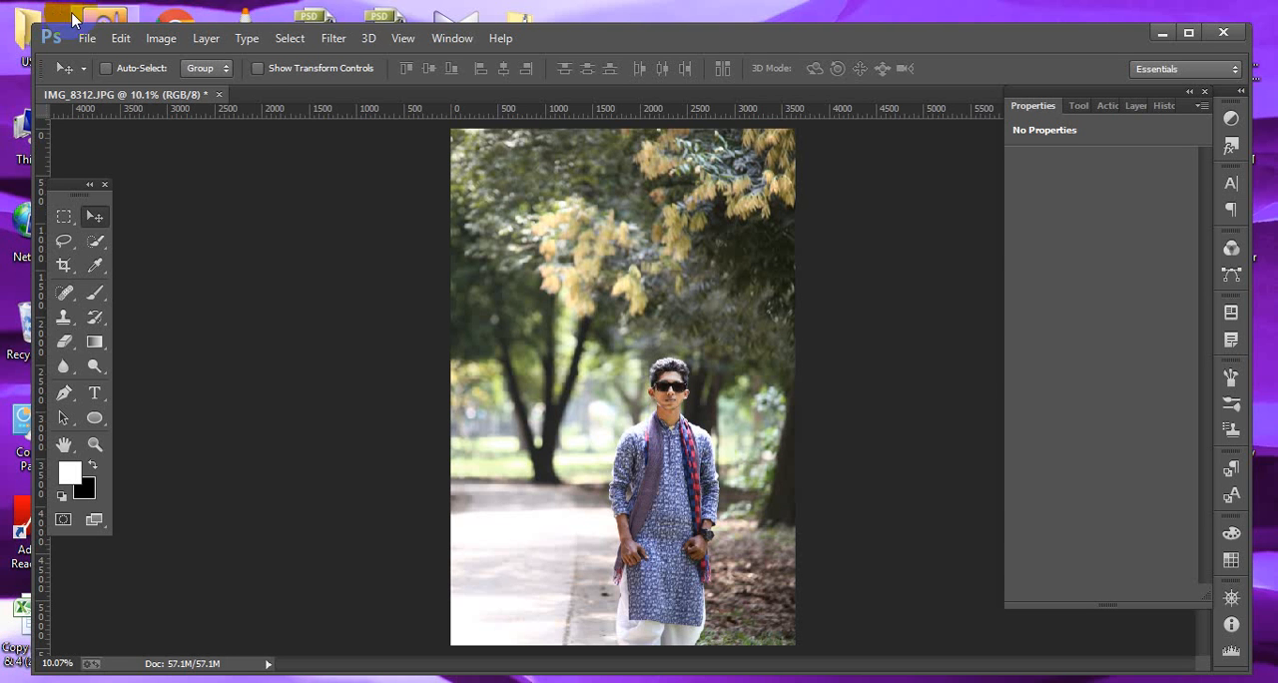
{"action": "left_click_drag", "start_coordinate": [631, 356], "coordinate": [747, 599]}
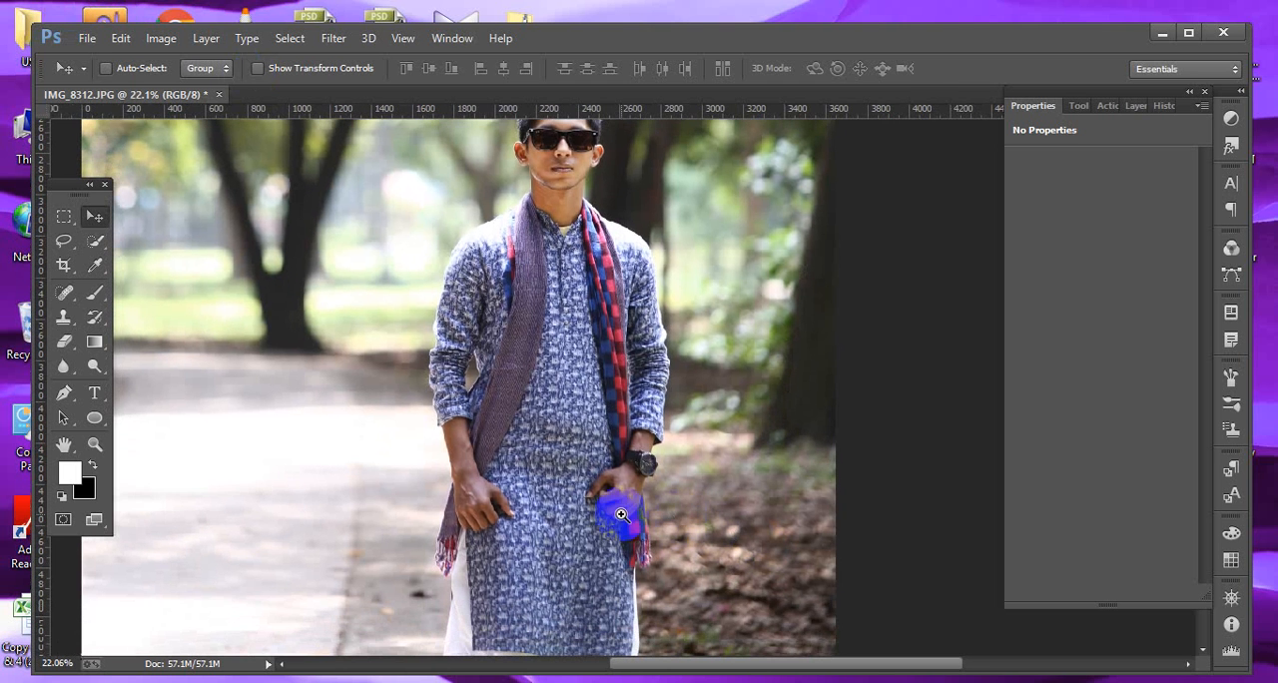
{"action": "left_click_drag", "start_coordinate": [423, 426], "coordinate": [539, 559]}
{"action": "left_click_drag", "start_coordinate": [642, 489], "coordinate": [599, 533]}
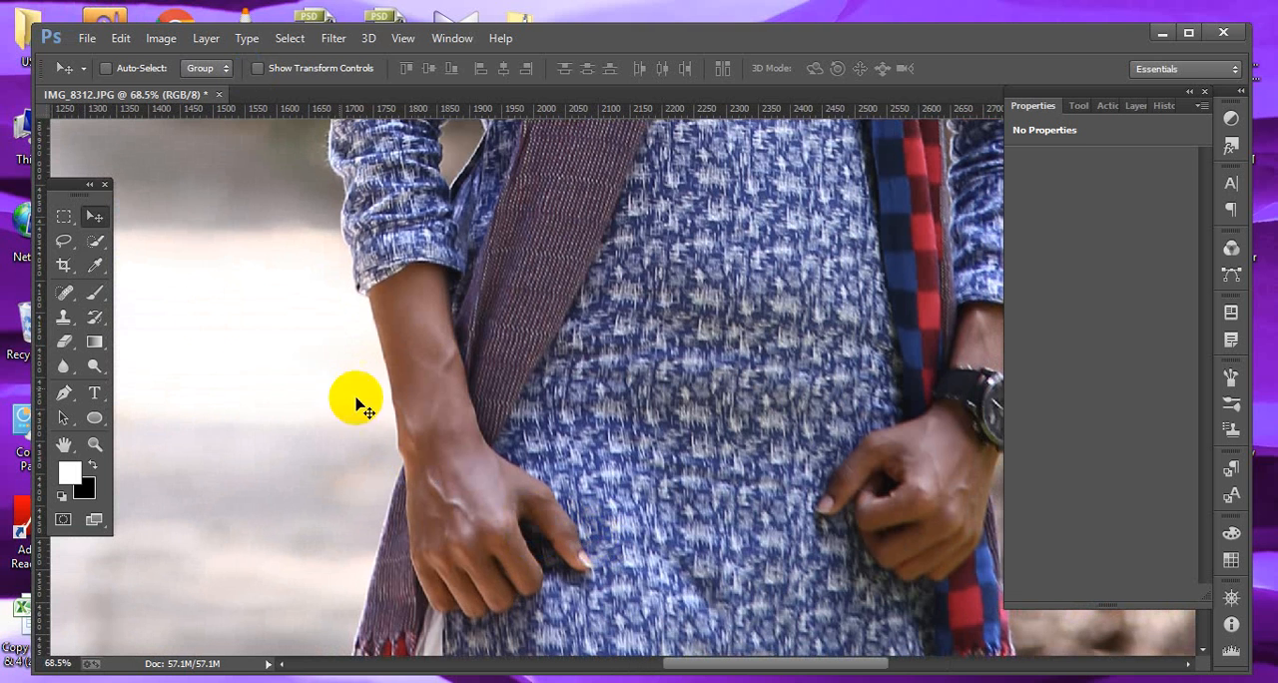
{"action": "left_click", "coordinate": [95, 241]}
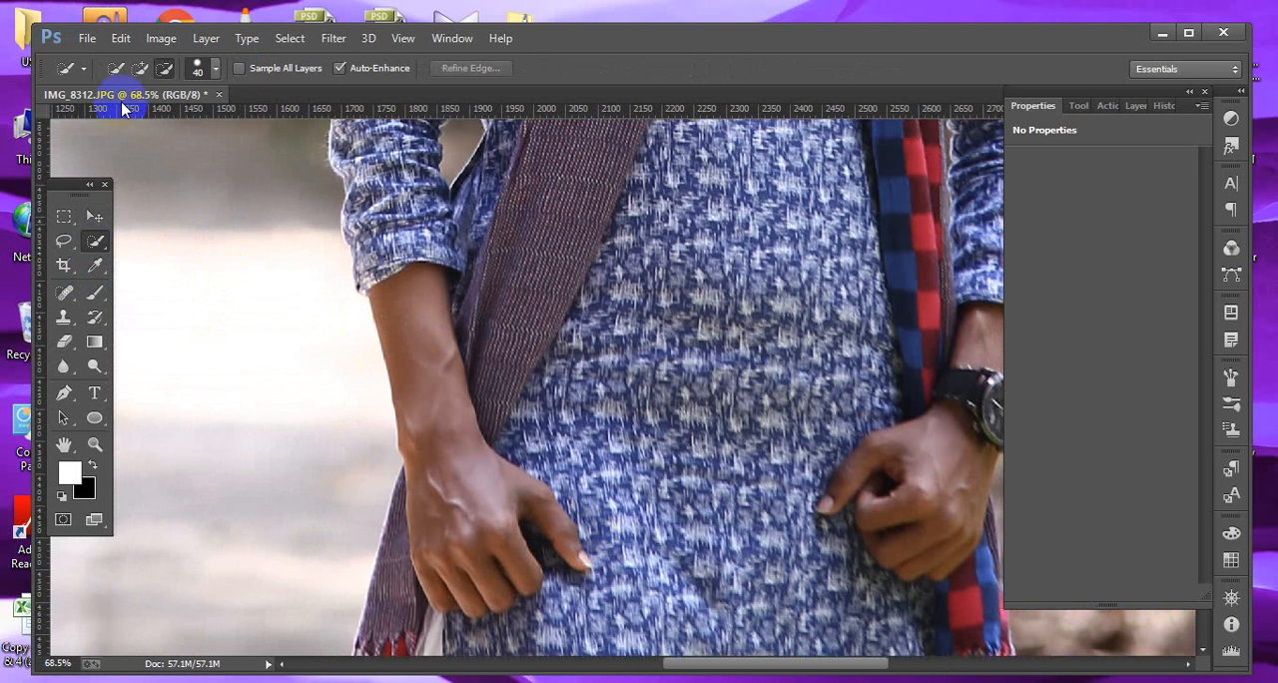
{"action": "left_click", "coordinate": [139, 68]}
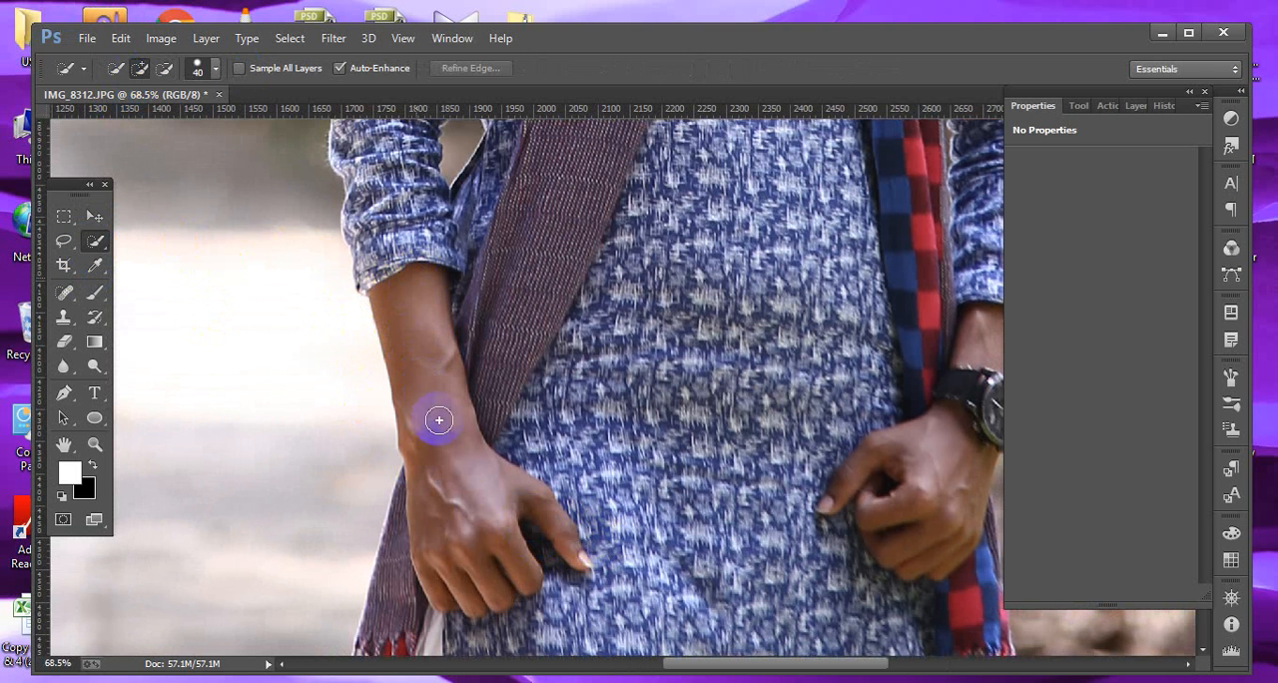
{"action": "left_click", "coordinate": [485, 491]}
{"action": "mouse_move", "coordinate": [481, 511]}
{"action": "left_mouse_down"}
{"action": "mouse_move", "coordinate": [431, 514]}
{"action": "mouse_move", "coordinate": [475, 557]}
{"action": "left_mouse_up"}
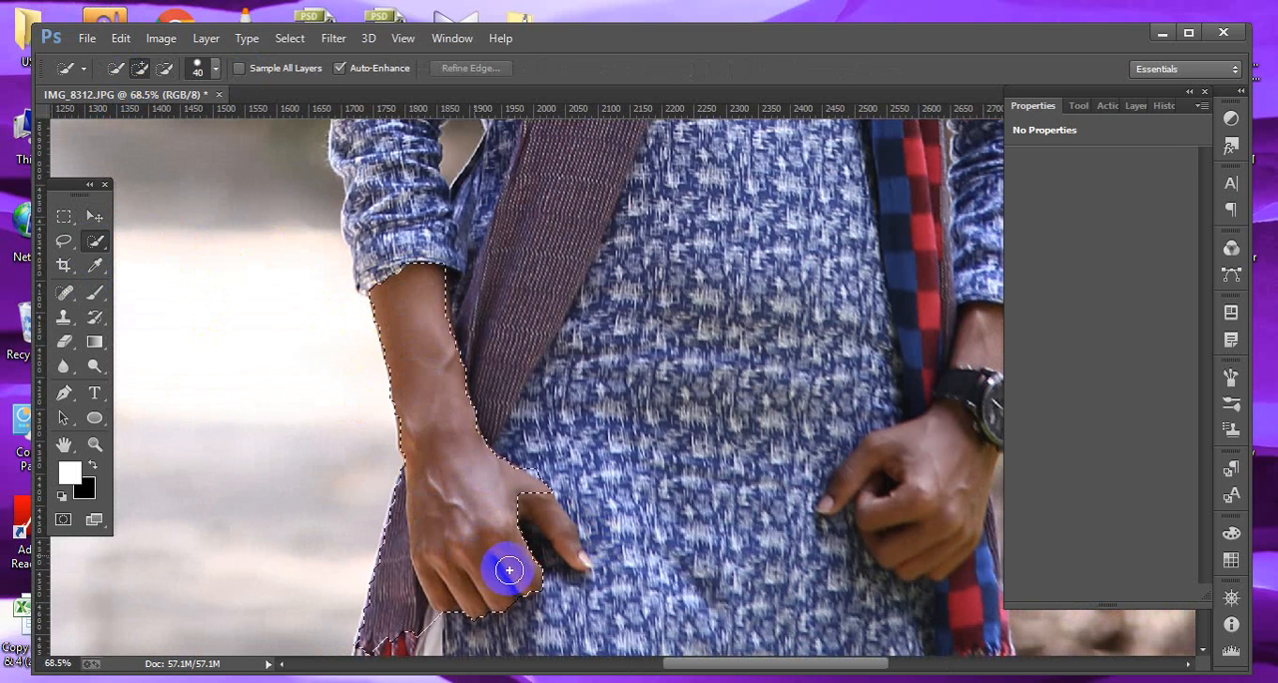
{"action": "left_click", "coordinate": [561, 528]}
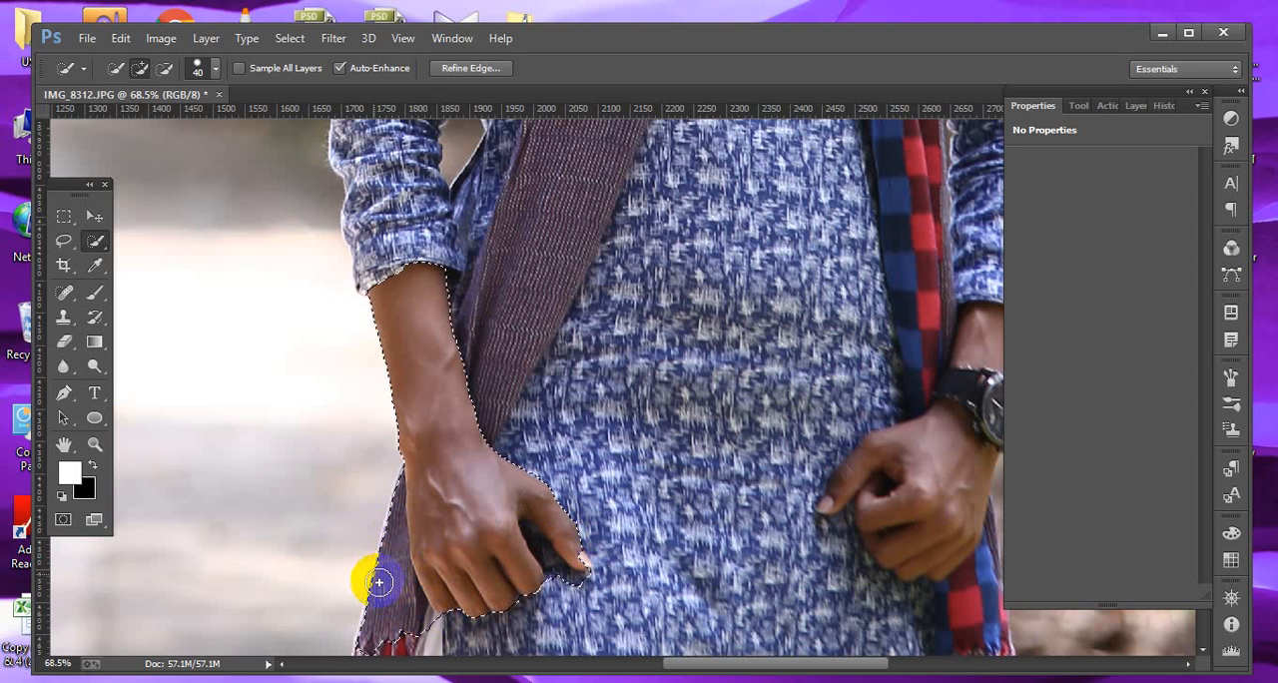
Subtract the scarf edge from the selection and add the right wrist and hand skin.
{"action": "left_click", "coordinate": [165, 68]}
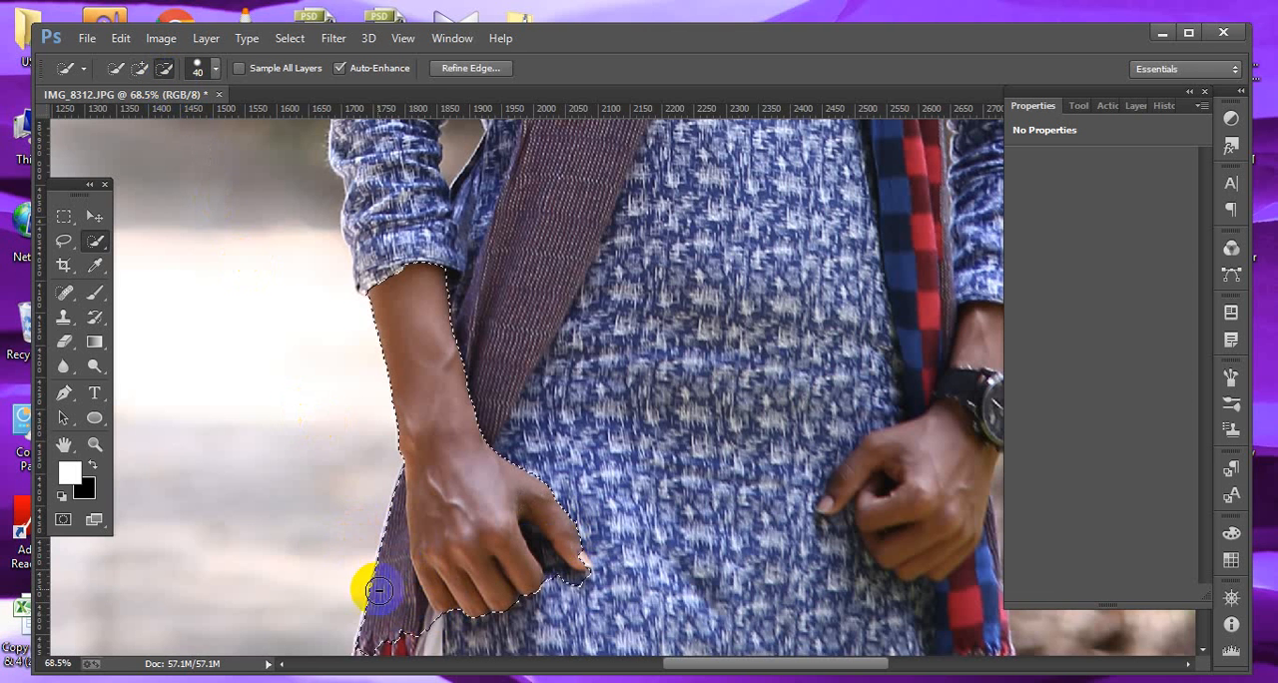
{"action": "mouse_move", "coordinate": [404, 639]}
{"action": "left_mouse_down"}
{"action": "mouse_move", "coordinate": [381, 526]}
{"action": "mouse_move", "coordinate": [349, 608]}
{"action": "mouse_move", "coordinate": [368, 533]}
{"action": "mouse_move", "coordinate": [395, 504]}
{"action": "mouse_move", "coordinate": [389, 475]}
{"action": "left_mouse_up"}
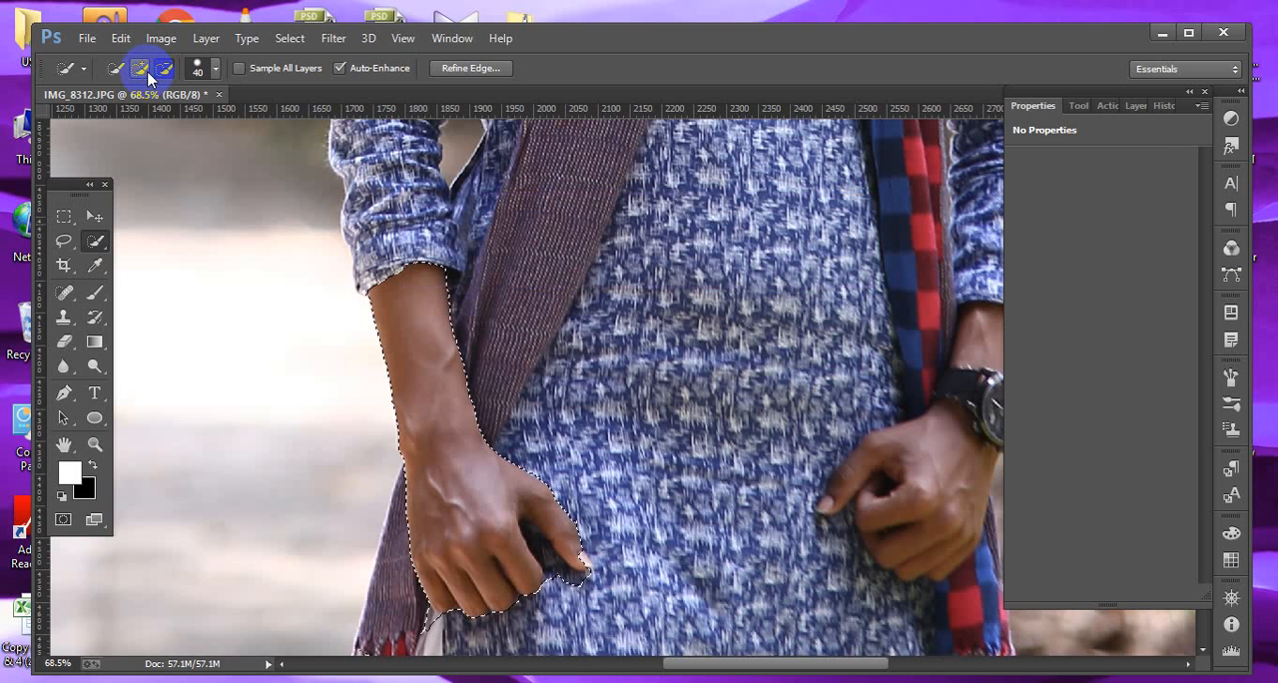
{"action": "left_click_drag", "start_coordinate": [798, 491], "coordinate": [519, 516]}
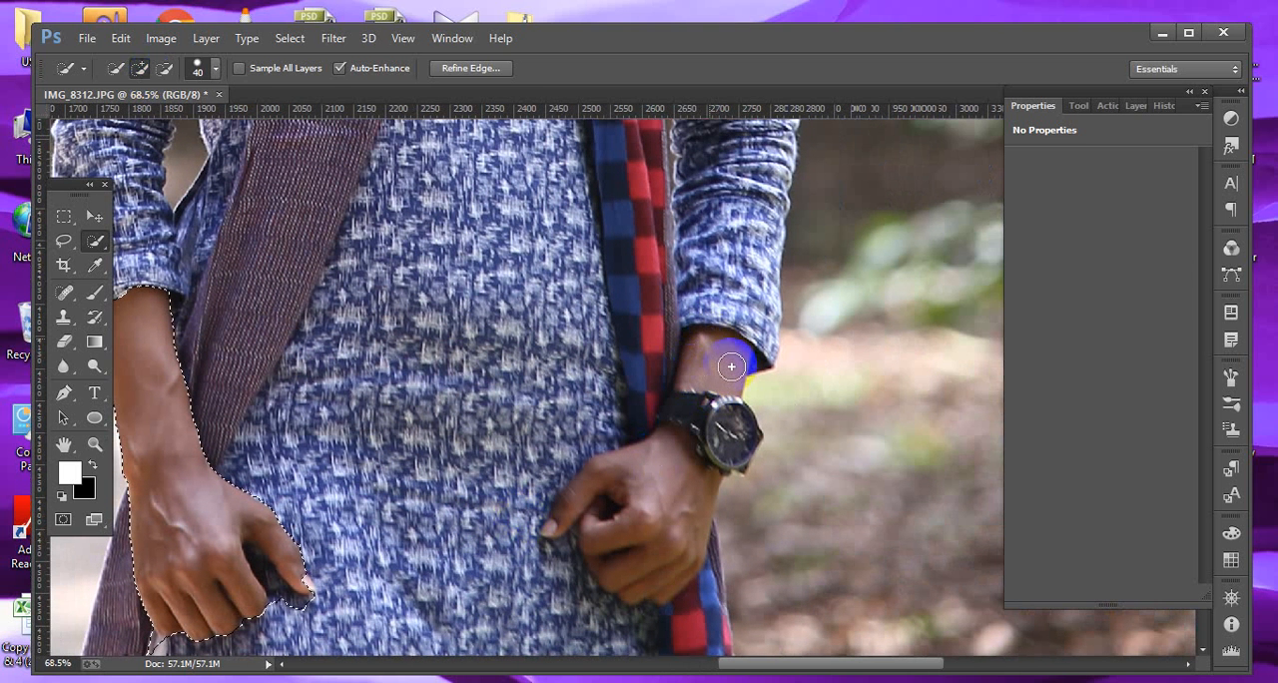
{"action": "left_click_drag", "start_coordinate": [731, 367], "coordinate": [721, 357]}
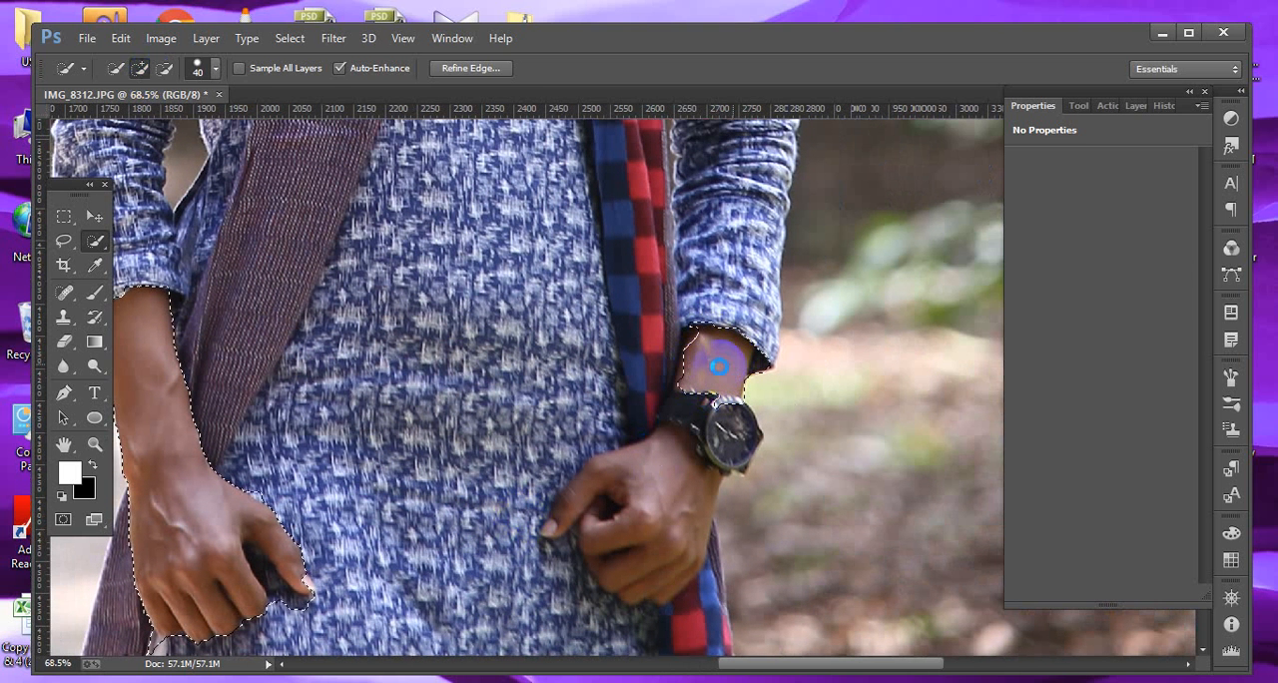
{"action": "left_click_drag", "start_coordinate": [718, 366], "coordinate": [696, 388]}
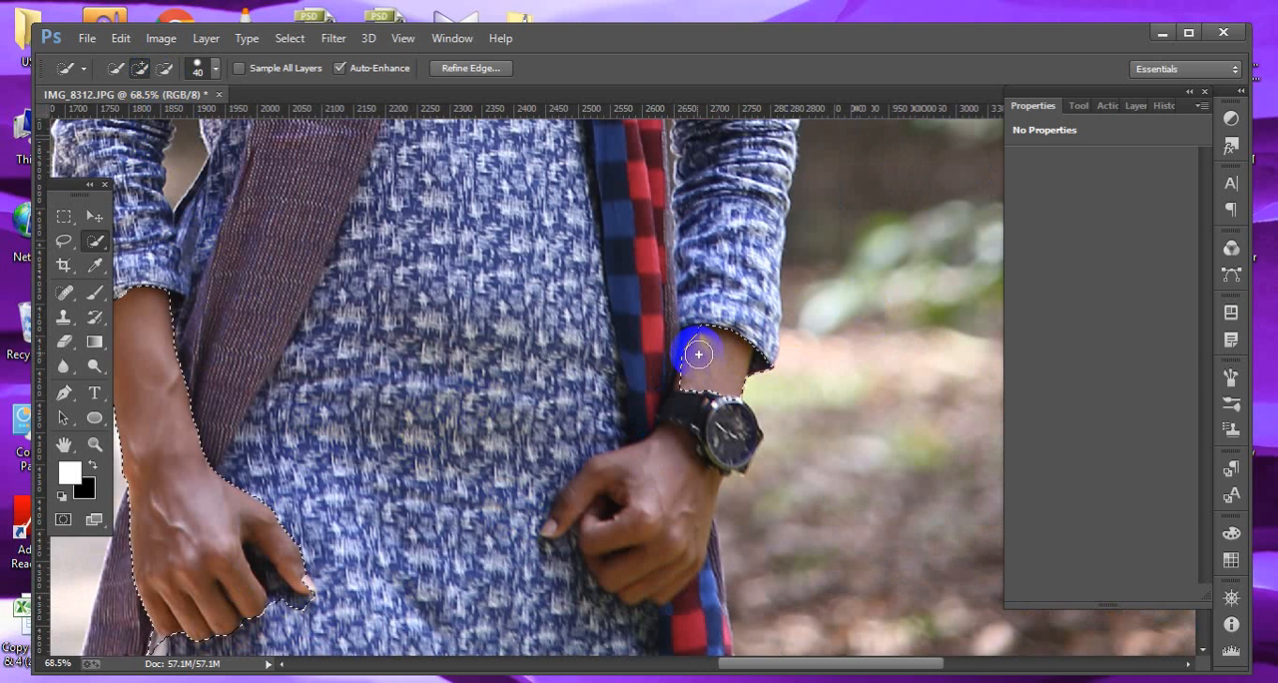
{"action": "mouse_move", "coordinate": [677, 442]}
{"action": "left_mouse_down"}
{"action": "mouse_move", "coordinate": [662, 433]}
{"action": "mouse_move", "coordinate": [593, 473]}
{"action": "mouse_move", "coordinate": [665, 483]}
{"action": "mouse_move", "coordinate": [668, 542]}
{"action": "mouse_move", "coordinate": [647, 572]}
{"action": "left_mouse_up"}
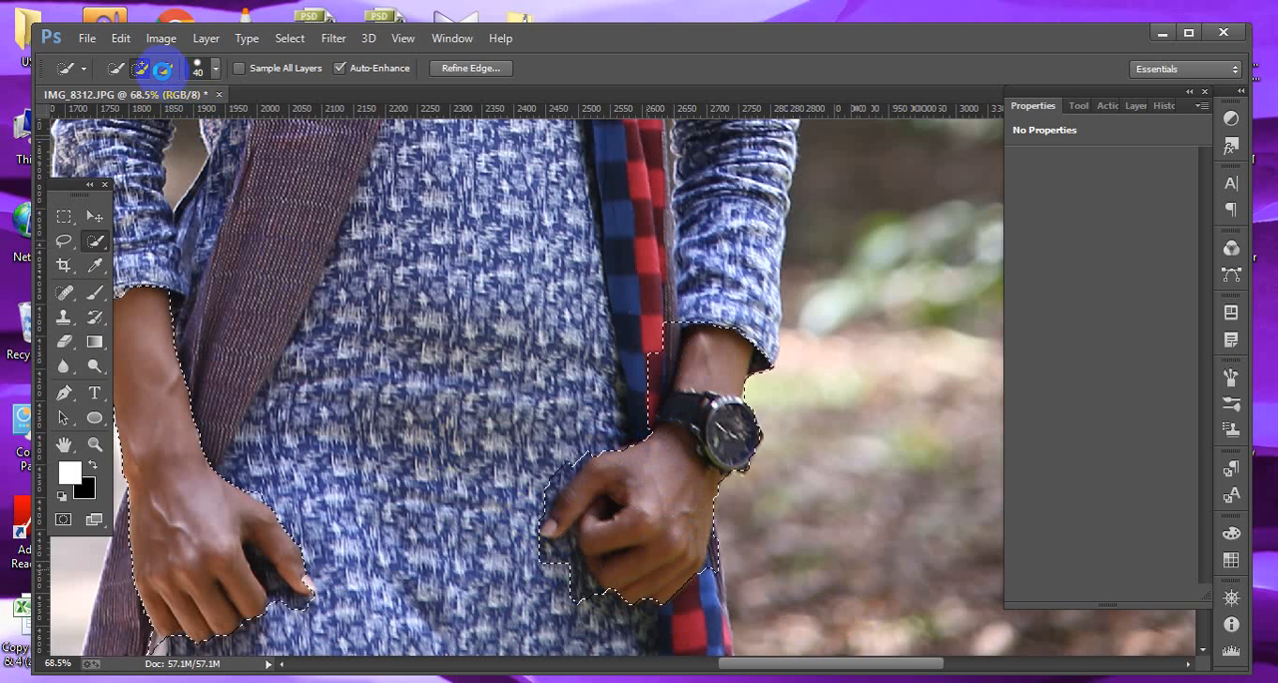
Subtract the scarf and shirt fabric around the right hand and left fingers from the skin selection.
{"action": "left_click", "coordinate": [164, 68]}
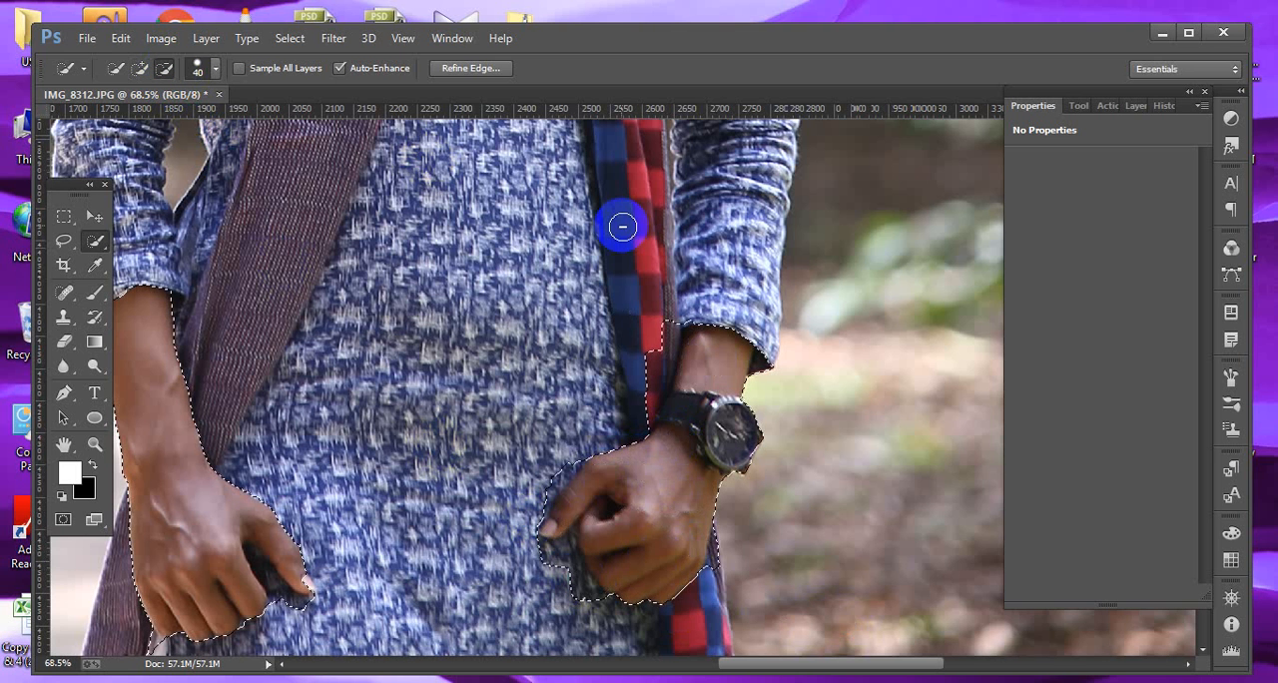
{"action": "mouse_move", "coordinate": [622, 223]}
{"action": "left_mouse_down"}
{"action": "mouse_move", "coordinate": [663, 339]}
{"action": "mouse_move", "coordinate": [619, 429]}
{"action": "left_mouse_up"}
{"action": "left_click", "coordinate": [554, 589]}
{"action": "left_click_drag", "start_coordinate": [554, 589], "coordinate": [603, 613]}
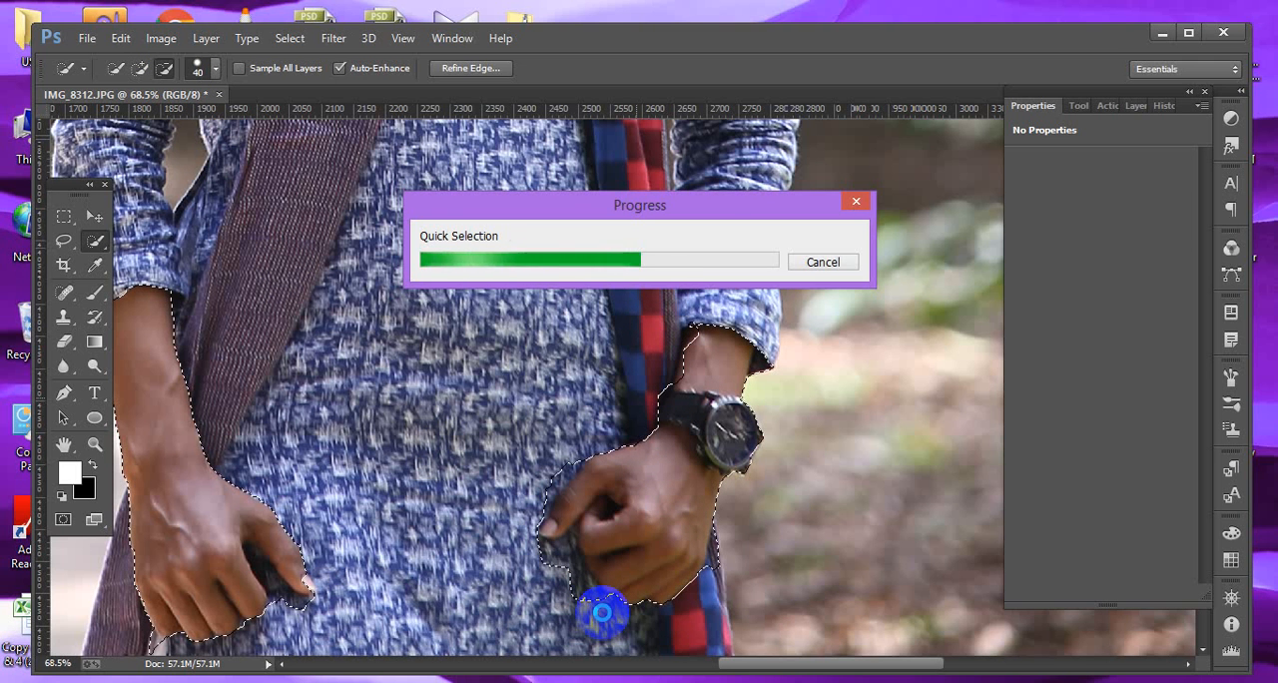
{"action": "mouse_move", "coordinate": [616, 619]}
{"action": "left_mouse_down"}
{"action": "mouse_move", "coordinate": [565, 574]}
{"action": "mouse_move", "coordinate": [527, 577]}
{"action": "mouse_move", "coordinate": [638, 610]}
{"action": "mouse_move", "coordinate": [715, 601]}
{"action": "mouse_move", "coordinate": [726, 544]}
{"action": "left_mouse_up"}
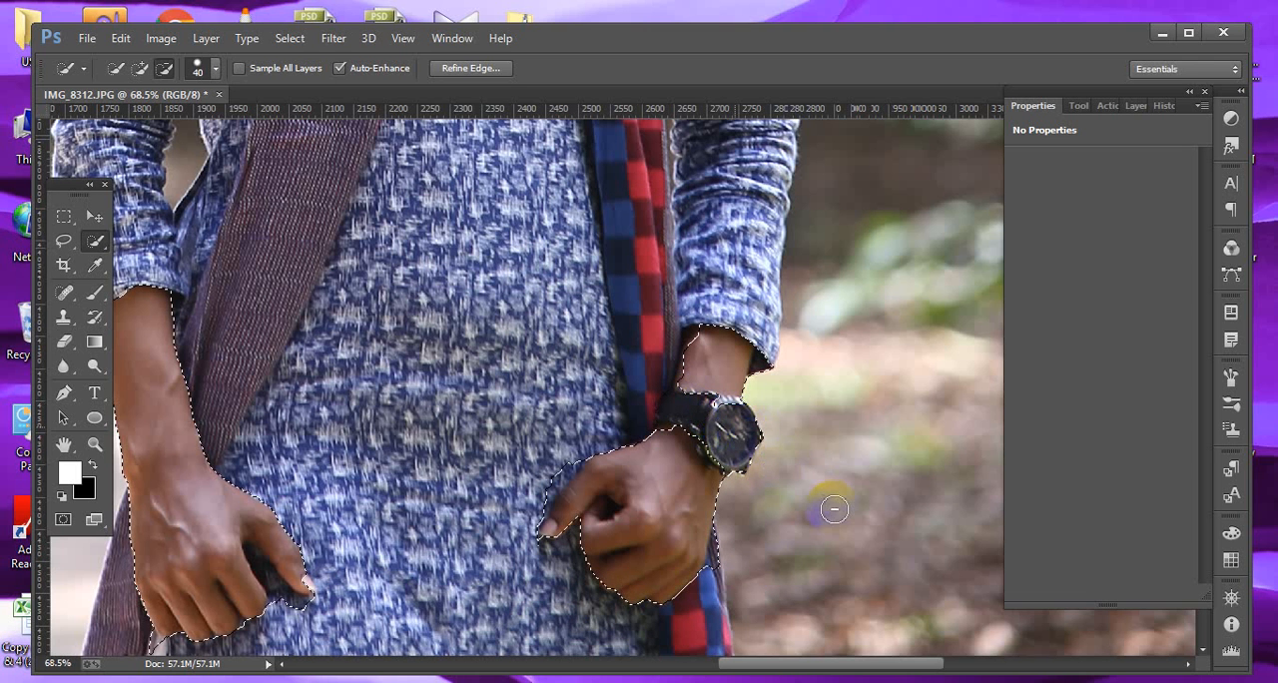
{"action": "mouse_move", "coordinate": [291, 597]}
{"action": "left_mouse_down"}
{"action": "mouse_move", "coordinate": [265, 559]}
{"action": "mouse_move", "coordinate": [273, 581]}
{"action": "left_mouse_up"}
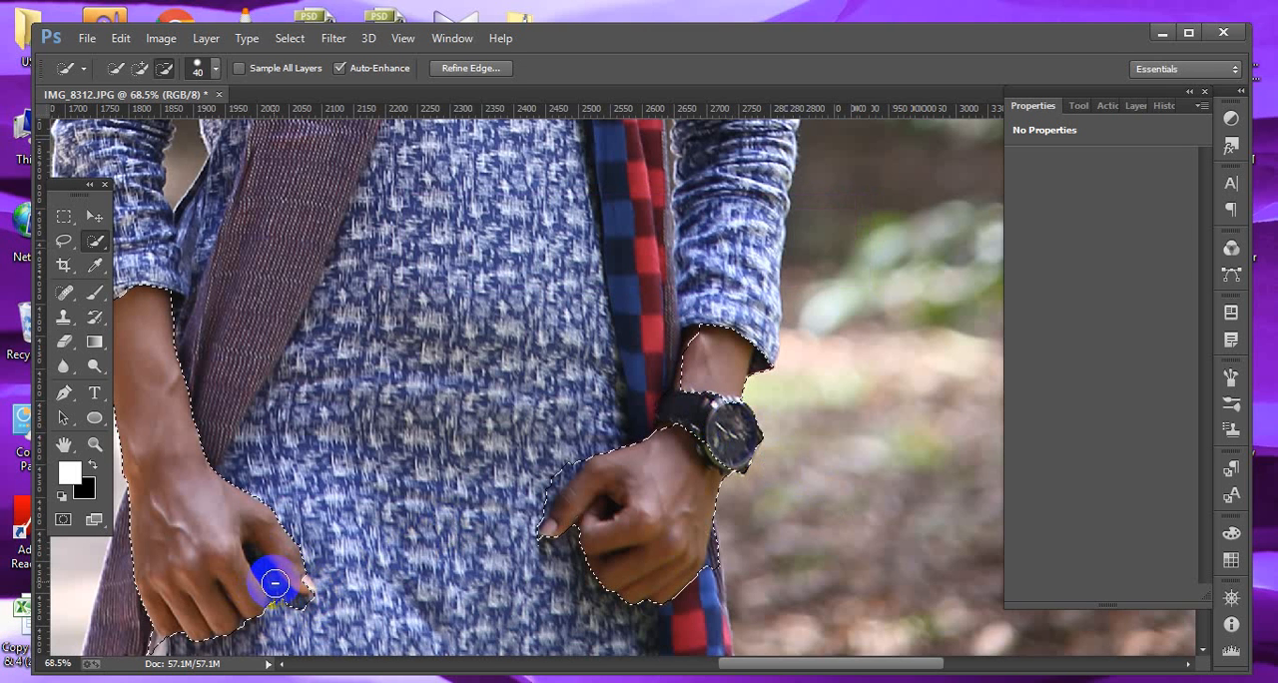
Shrink the Quick Selection brush to 15 px and subtract remaining fabric edges near the left hand.
{"action": "key", "text": "bracketleft"}
{"action": "key", "text": "bracketleft"}
{"action": "key", "text": "bracketleft"}
{"action": "key", "text": "bracketleft"}
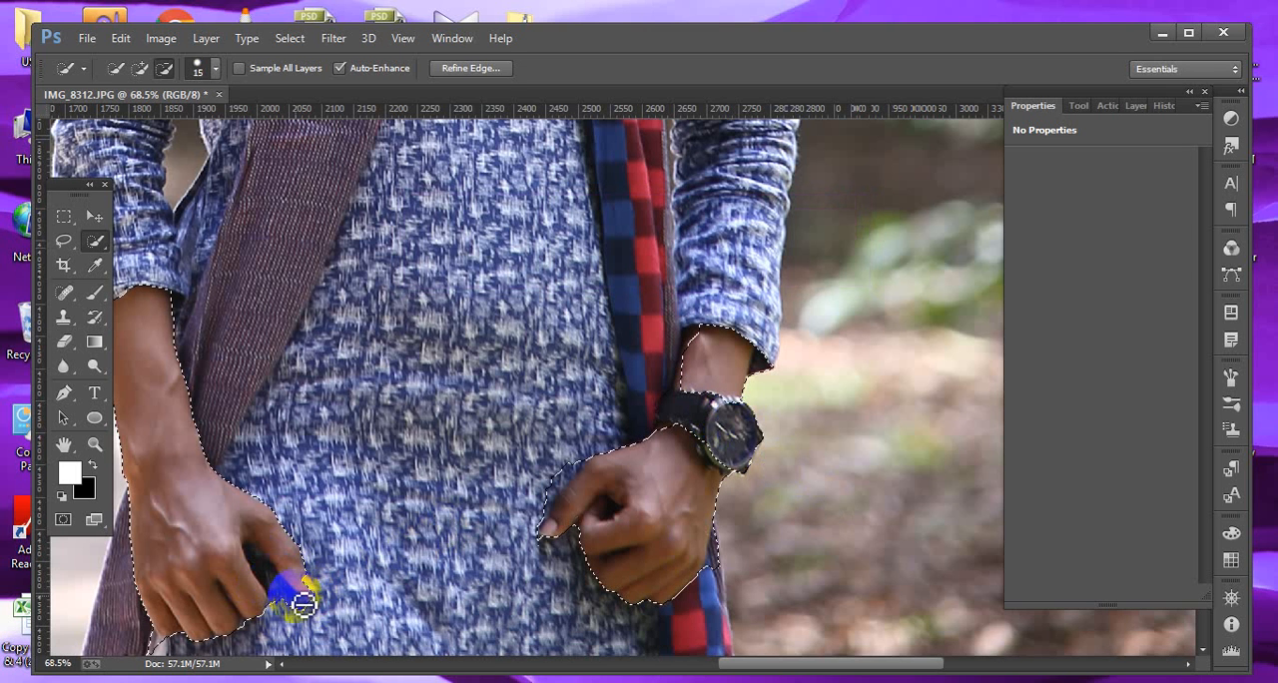
{"action": "left_click_drag", "start_coordinate": [296, 616], "coordinate": [264, 564]}
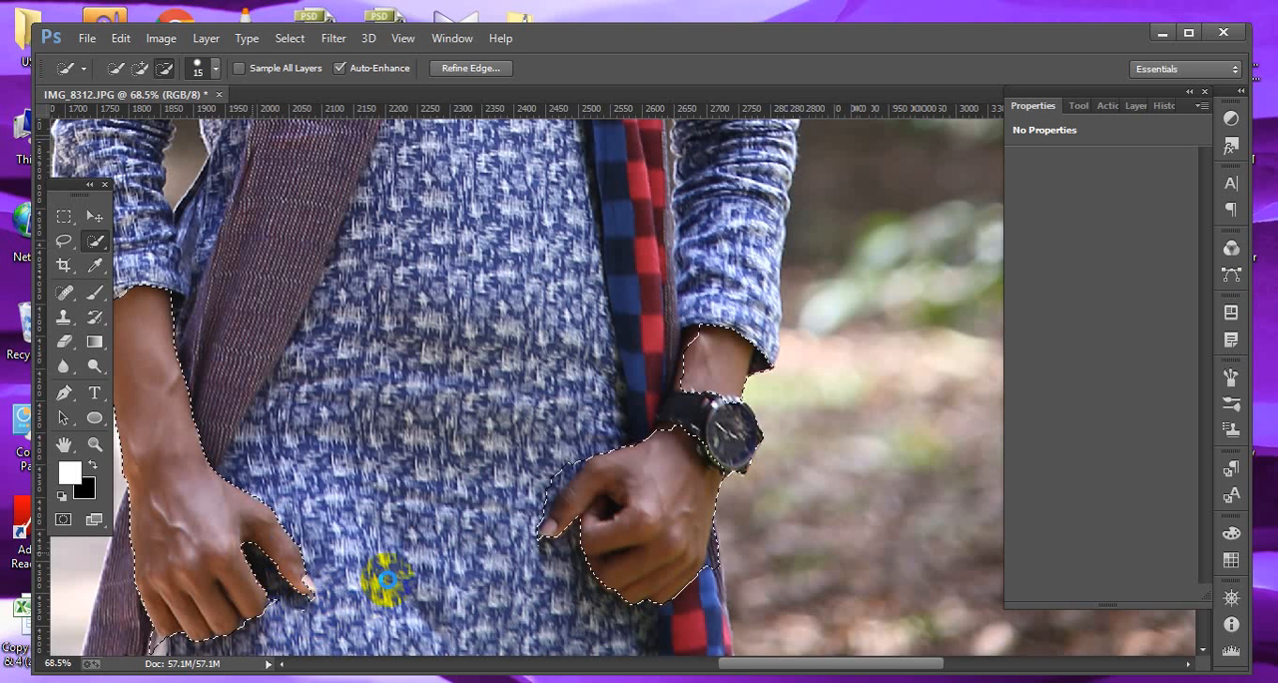
{"action": "left_click", "coordinate": [386, 577]}
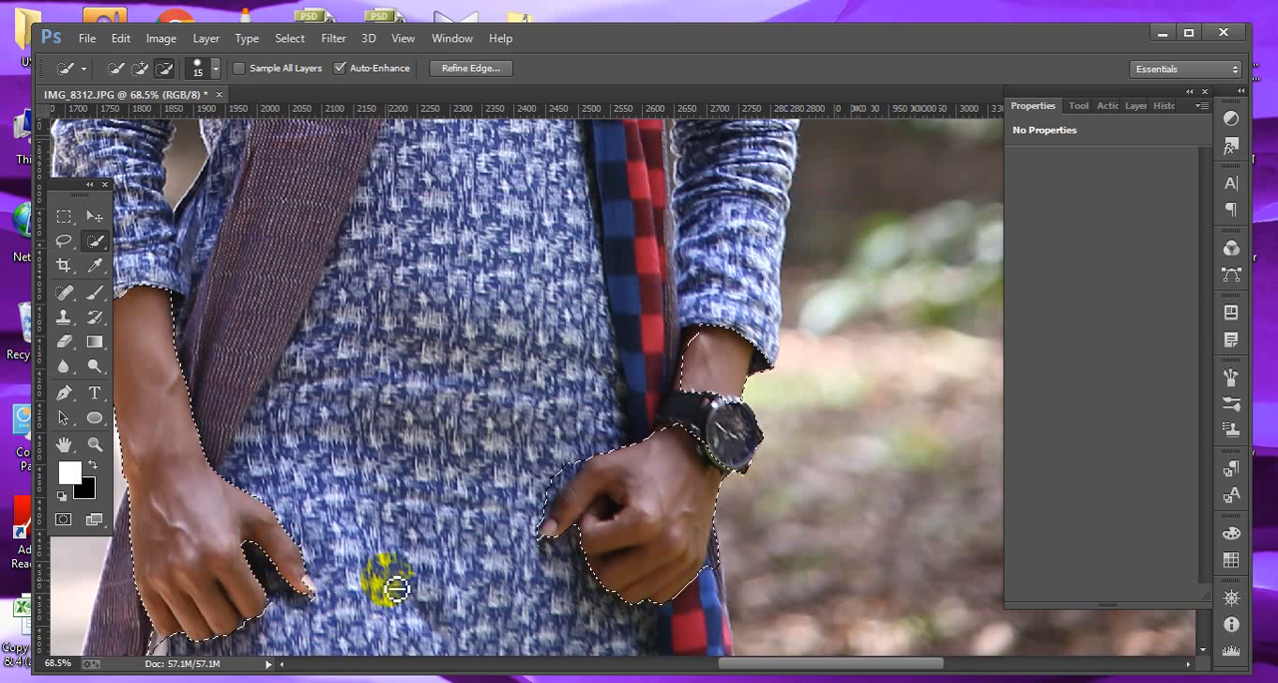
{"action": "left_click_drag", "start_coordinate": [485, 556], "coordinate": [570, 542]}
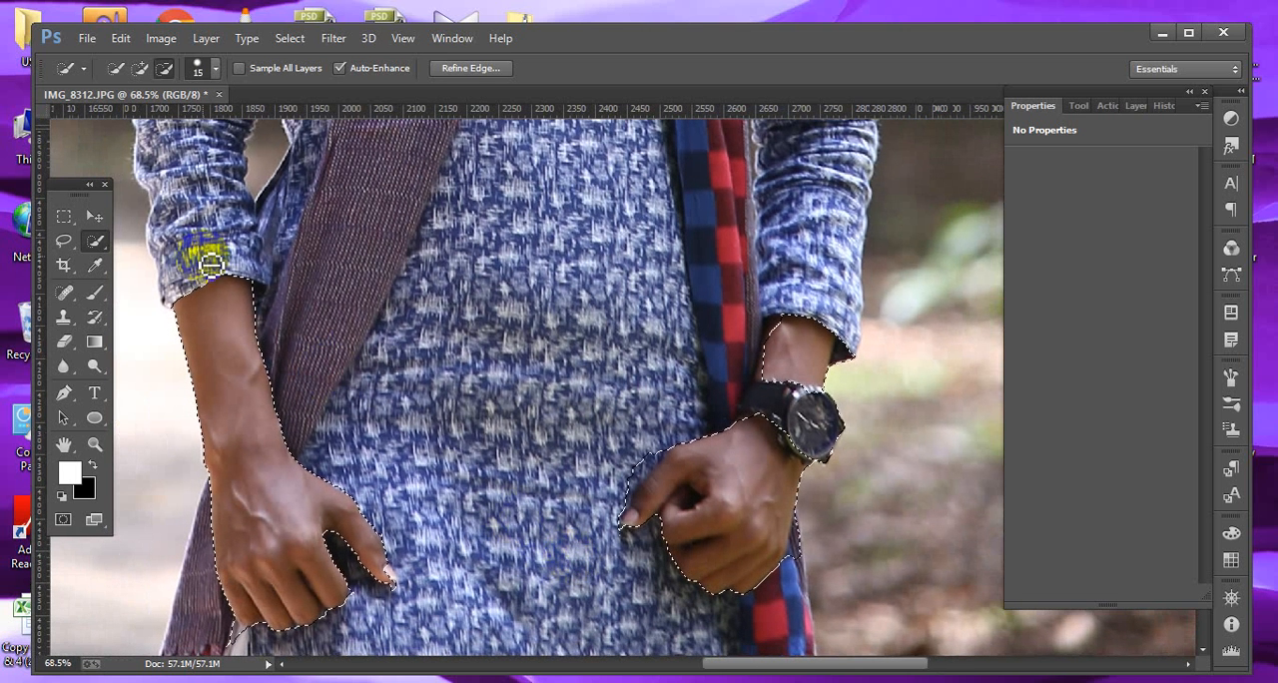
Feather the arm and hand selection by 7 pixels.
{"action": "left_click", "coordinate": [290, 40]}
{"action": "mouse_move", "coordinate": [337, 266]}
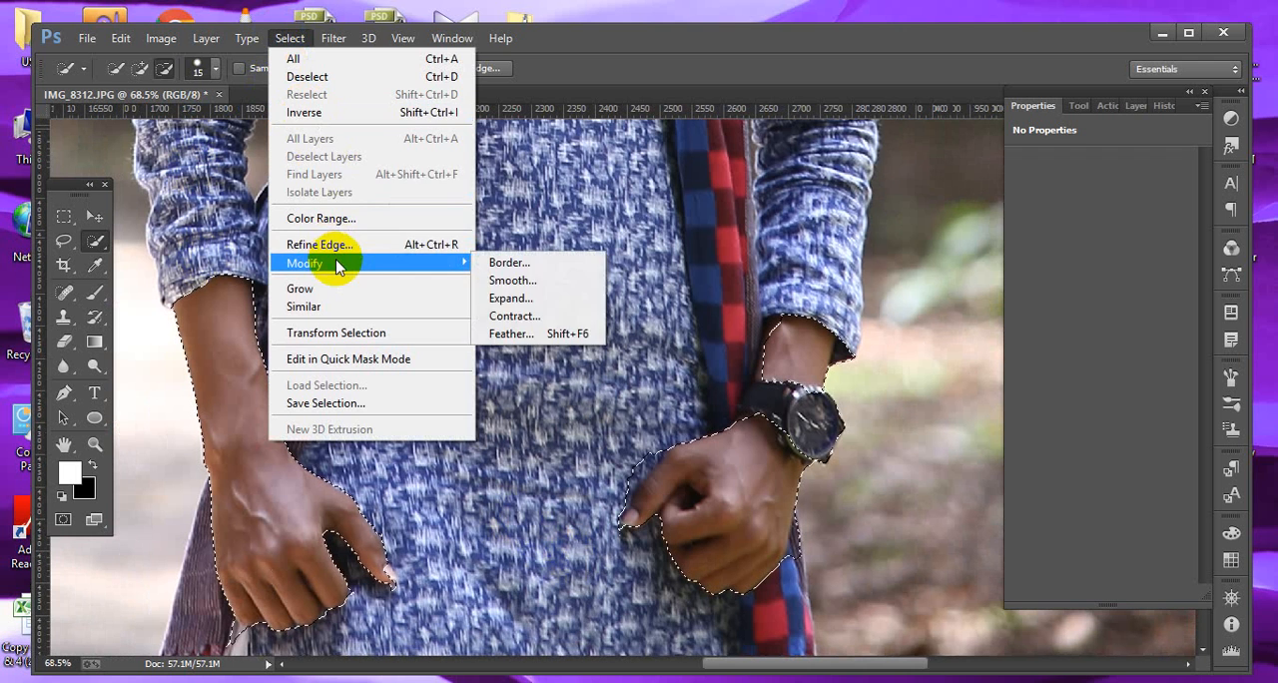
{"action": "left_click", "coordinate": [551, 332]}
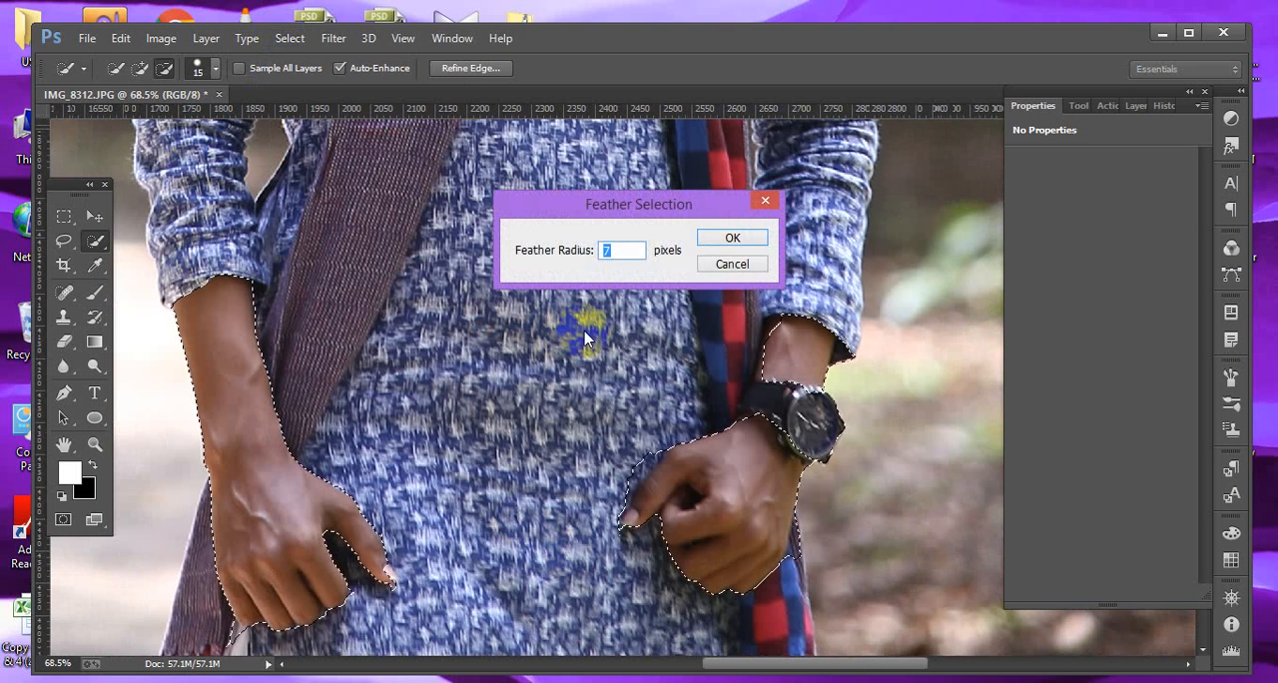
{"action": "key", "text": "Return"}
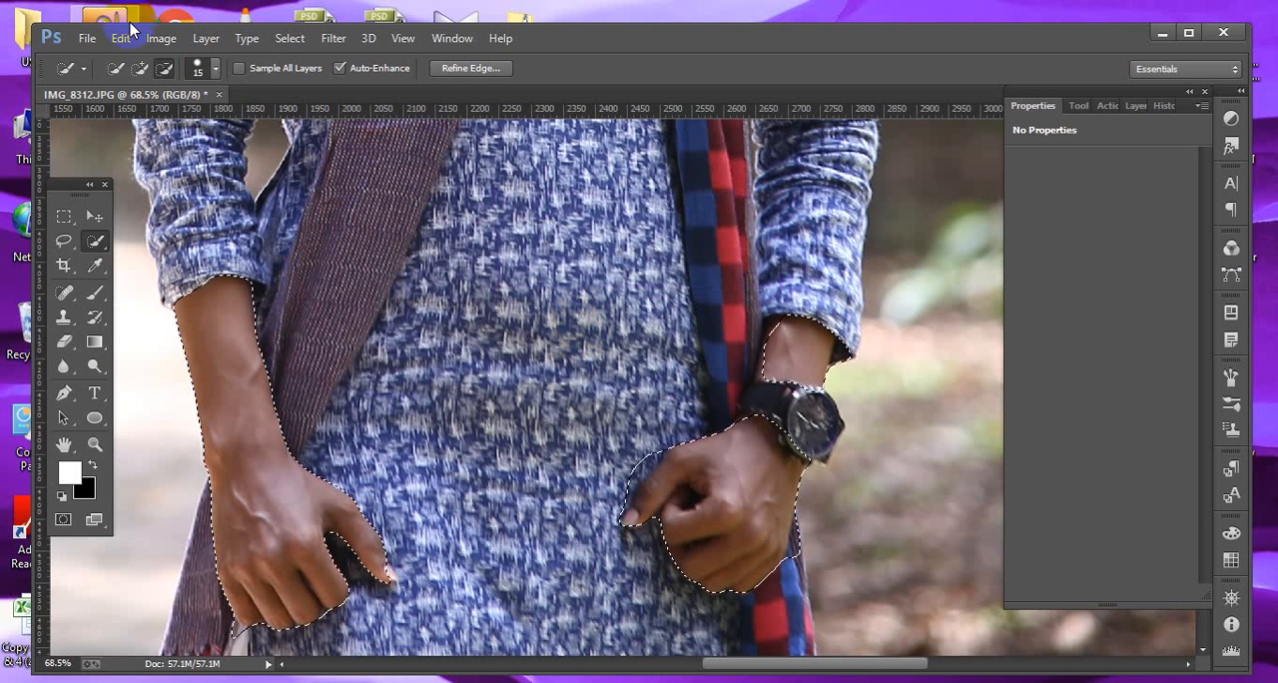
Brighten the selected arm and hand skin with Curves, raising the midpoint to input 120, output 140.
{"action": "left_click", "coordinate": [161, 38]}
{"action": "mouse_move", "coordinate": [194, 95]}
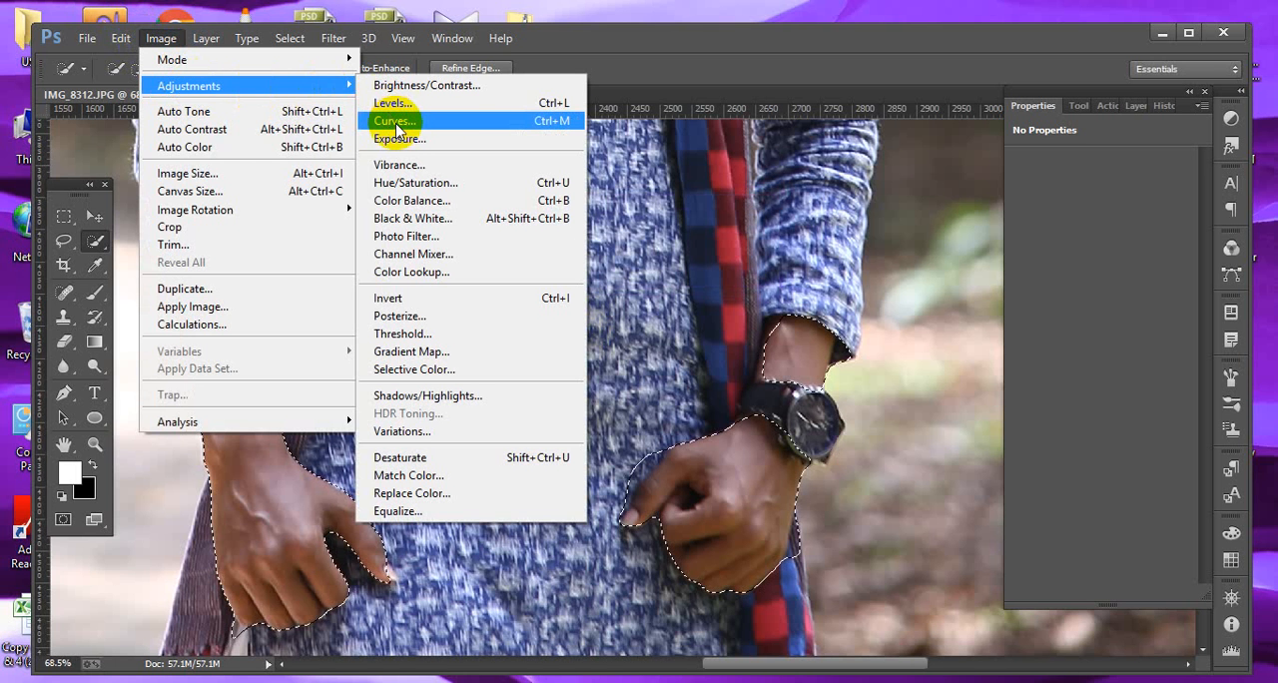
{"action": "left_click", "coordinate": [546, 135]}
{"action": "left_click_drag", "start_coordinate": [995, 329], "coordinate": [984, 324]}
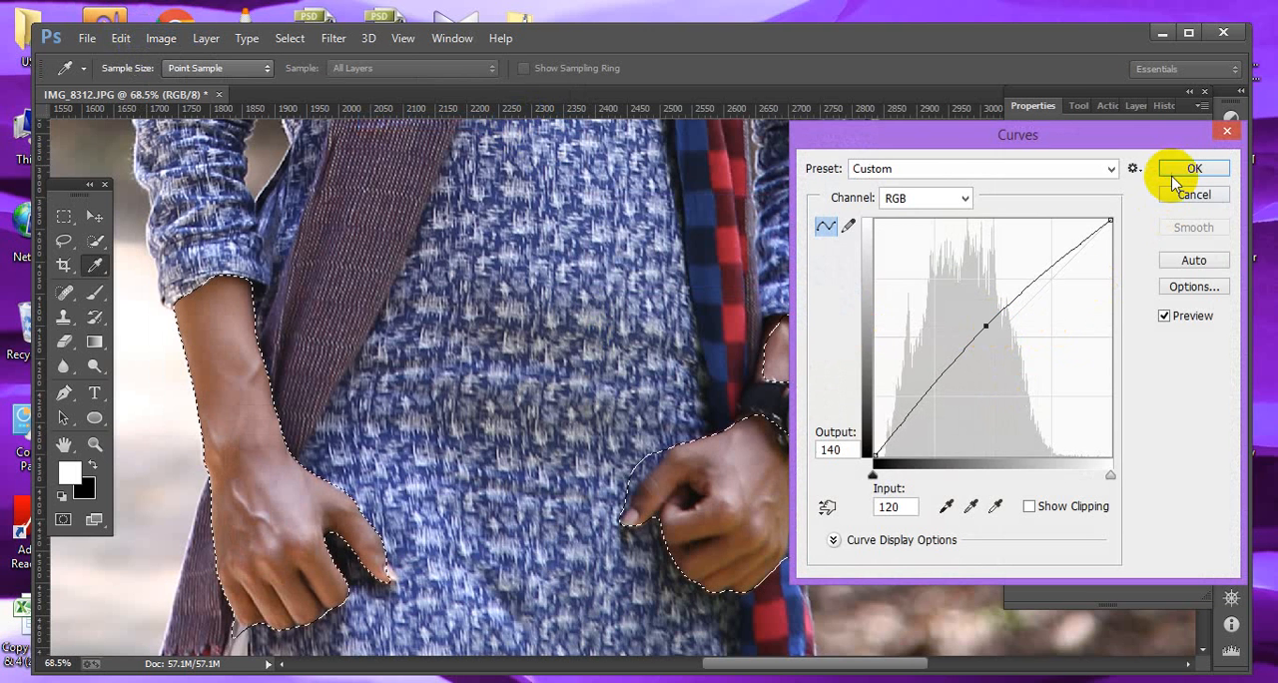
{"action": "left_click", "coordinate": [1193, 169]}
Apply another slight Curves lift to the selection with a point at input 124, output 130.
{"action": "key", "text": "w"}
{"action": "key", "text": "ctrl+0"}
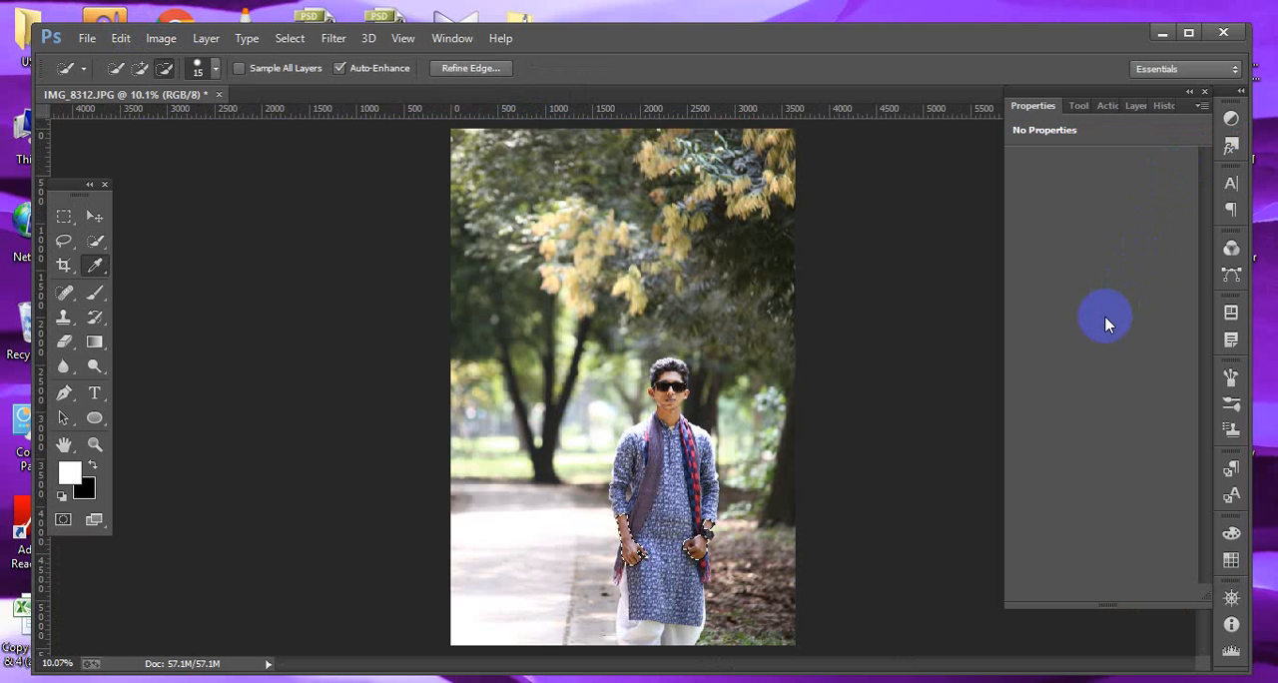
{"action": "key", "text": "ctrl+m"}
{"action": "left_click", "coordinate": [989, 335]}
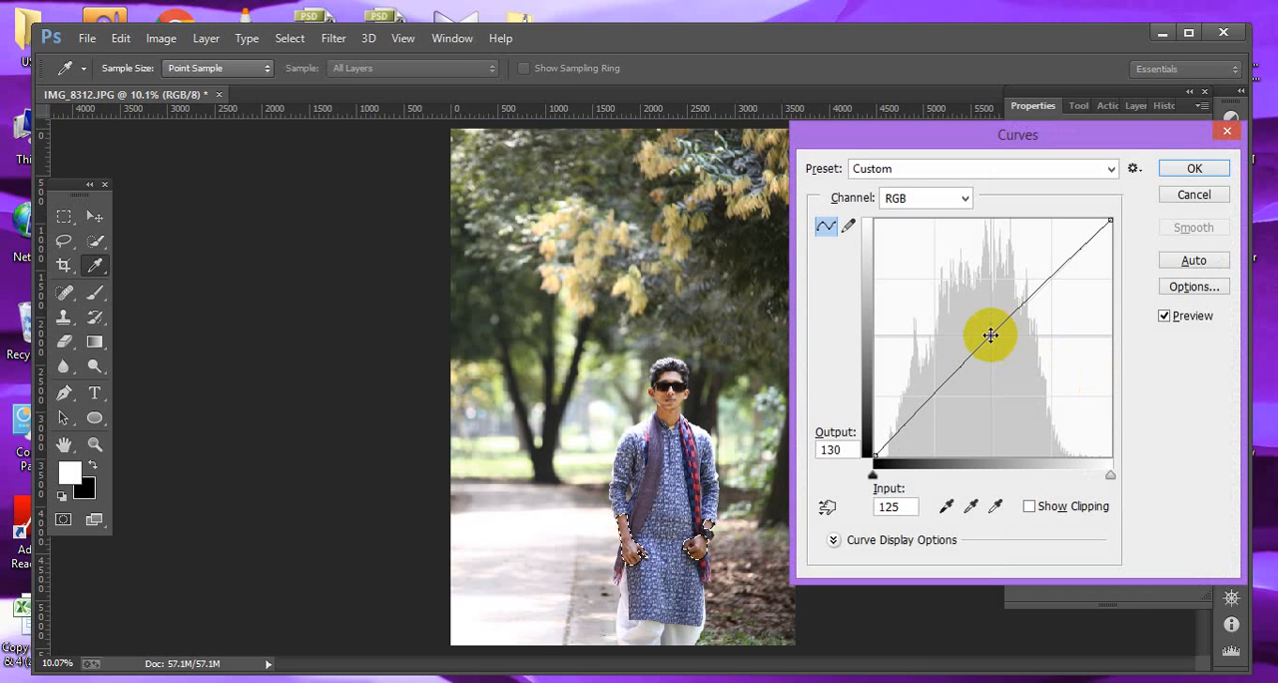
{"action": "left_click_drag", "start_coordinate": [990, 336], "coordinate": [990, 335]}
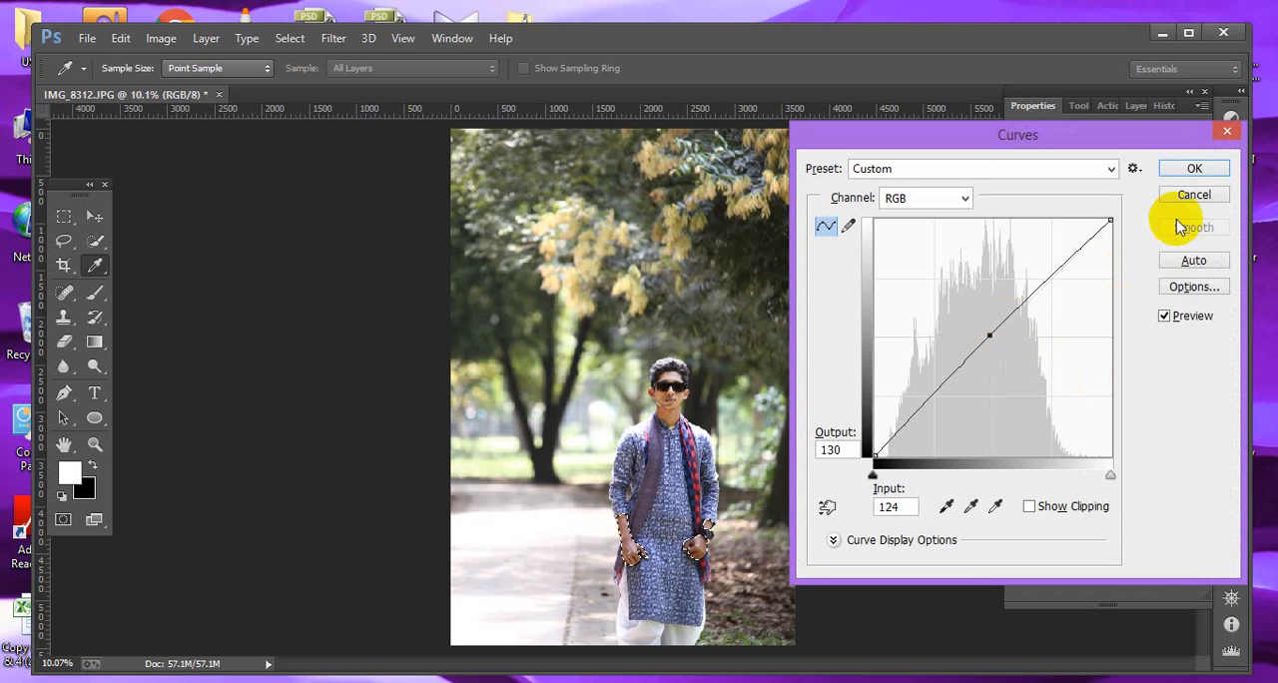
{"action": "left_click", "coordinate": [1193, 171]}
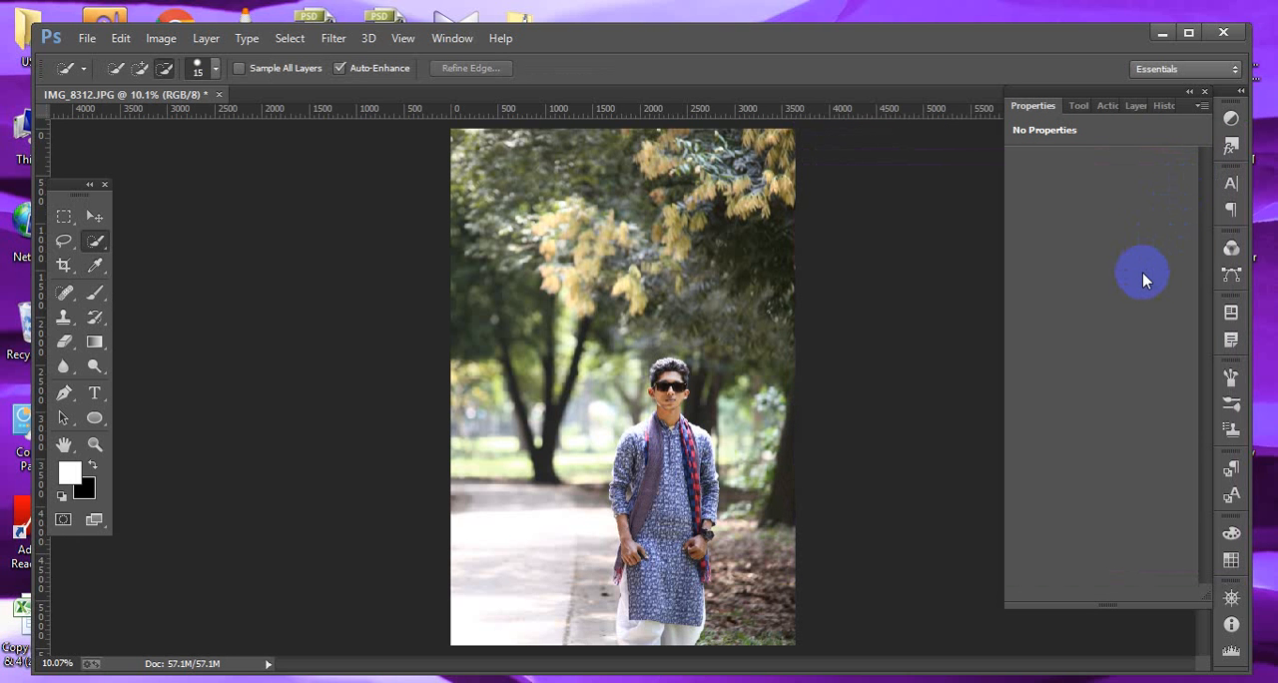
Dodge the left forearm with the Dodge Tool at 150 px, Midtones range, 10% exposure.
{"action": "right_click", "coordinate": [98, 363]}
{"action": "left_click", "coordinate": [167, 367]}
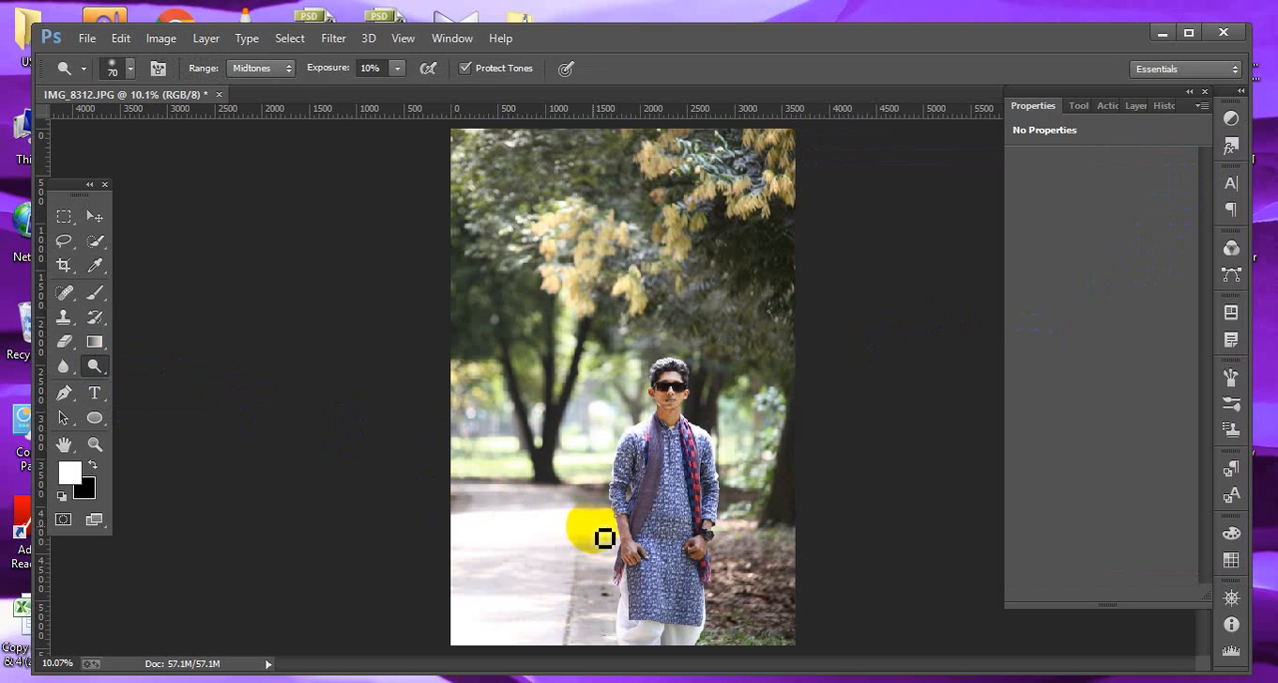
{"action": "left_click_drag", "start_coordinate": [604, 538], "coordinate": [633, 522]}
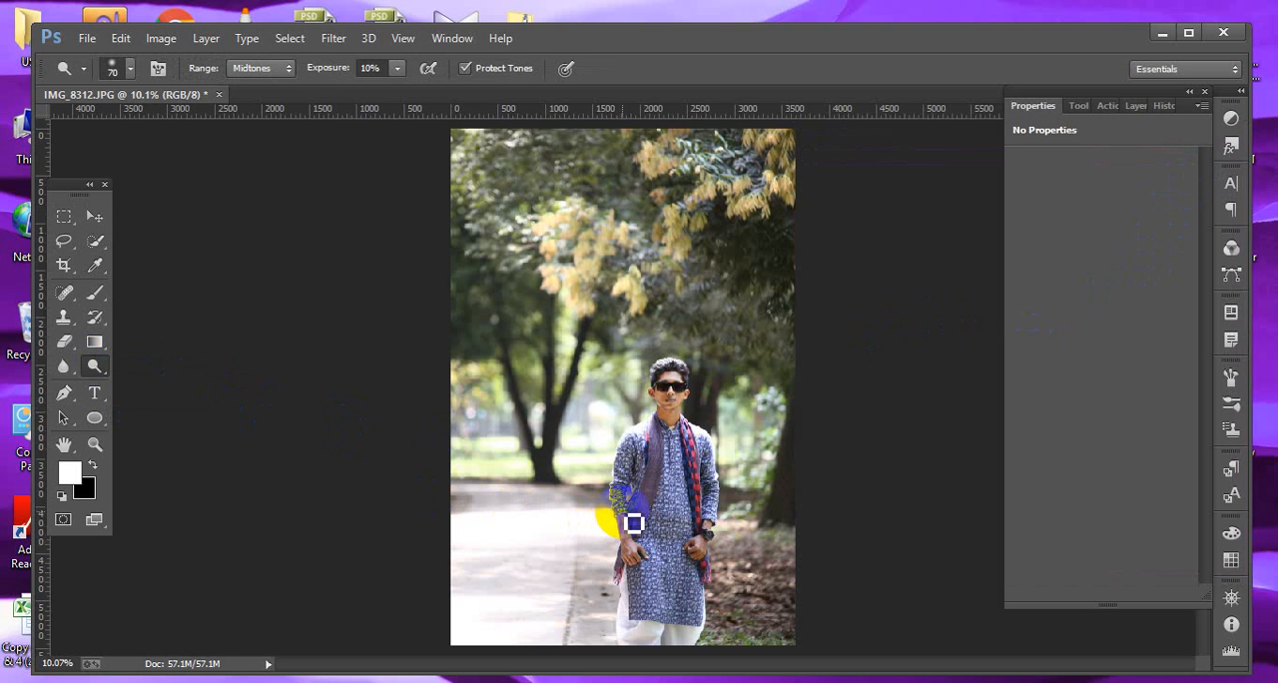
{"action": "key", "text": "bracketright"}
{"action": "key", "text": "bracketright"}
{"action": "key", "text": "bracketright"}
{"action": "key", "text": "bracketright"}
{"action": "key", "text": "bracketright"}
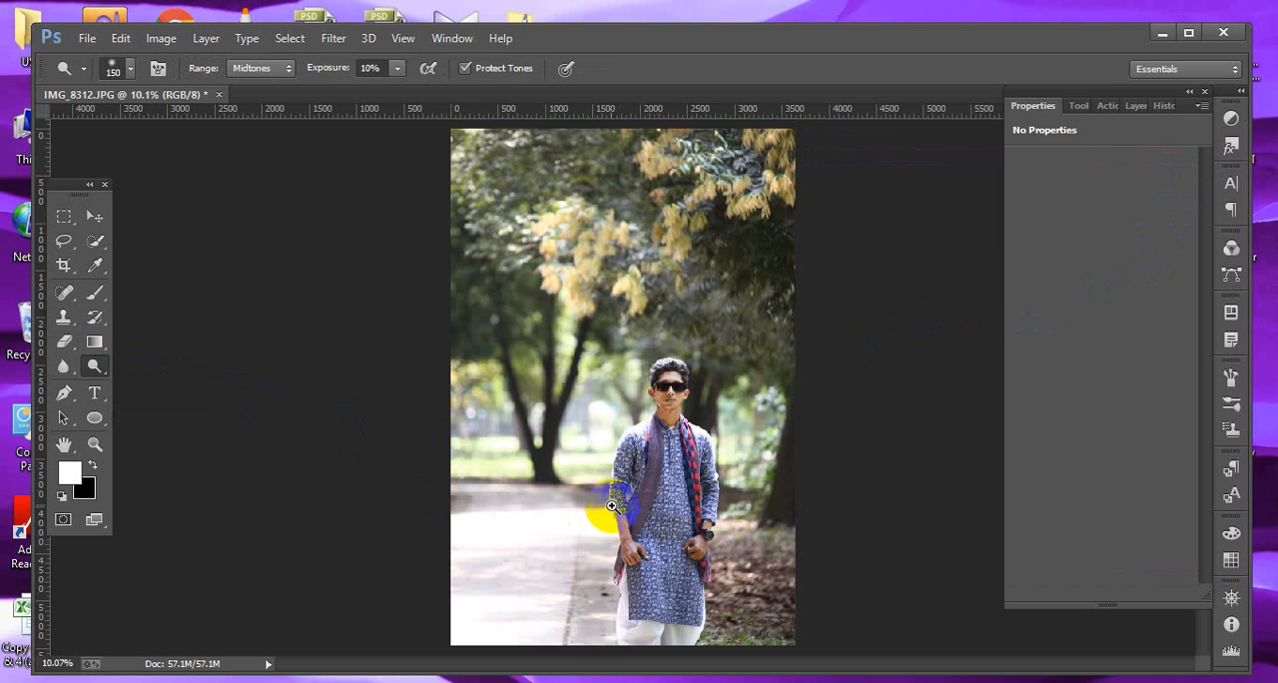
{"action": "left_click_drag", "start_coordinate": [612, 506], "coordinate": [663, 585]}
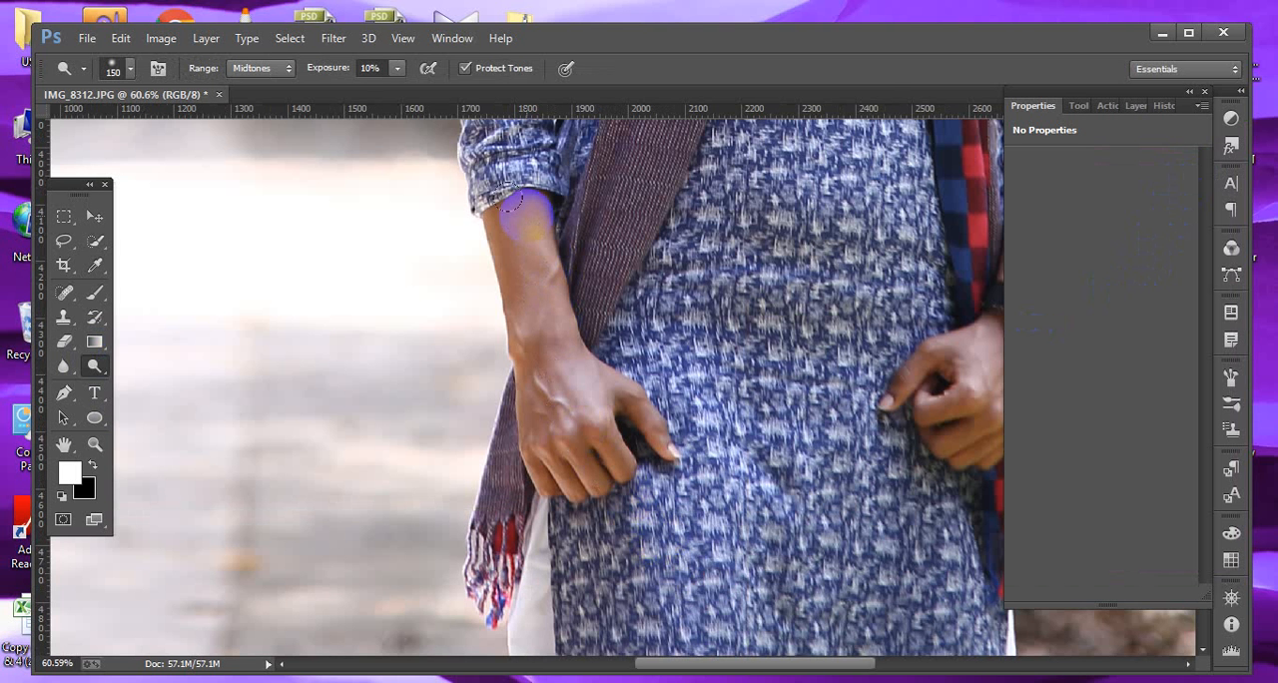
{"action": "mouse_move", "coordinate": [511, 202]}
{"action": "left_mouse_down"}
{"action": "mouse_move", "coordinate": [504, 310]}
{"action": "mouse_move", "coordinate": [556, 441]}
{"action": "mouse_move", "coordinate": [571, 404]}
{"action": "mouse_move", "coordinate": [590, 424]}
{"action": "mouse_move", "coordinate": [634, 400]}
{"action": "mouse_move", "coordinate": [560, 423]}
{"action": "mouse_move", "coordinate": [511, 241]}
{"action": "mouse_move", "coordinate": [483, 251]}
{"action": "mouse_move", "coordinate": [474, 202]}
{"action": "mouse_move", "coordinate": [508, 384]}
{"action": "mouse_move", "coordinate": [543, 415]}
{"action": "mouse_move", "coordinate": [660, 421]}
{"action": "mouse_move", "coordinate": [595, 423]}
{"action": "left_mouse_up"}
Dodge the forearms, right wrist and both hands with a smaller 50–60 px Dodge brush.
{"action": "key", "text": "bracketleft"}
{"action": "key", "text": "bracketleft"}
{"action": "key", "text": "bracketleft"}
{"action": "key", "text": "bracketleft"}
{"action": "key", "text": "bracketleft"}
{"action": "key", "text": "bracketleft"}
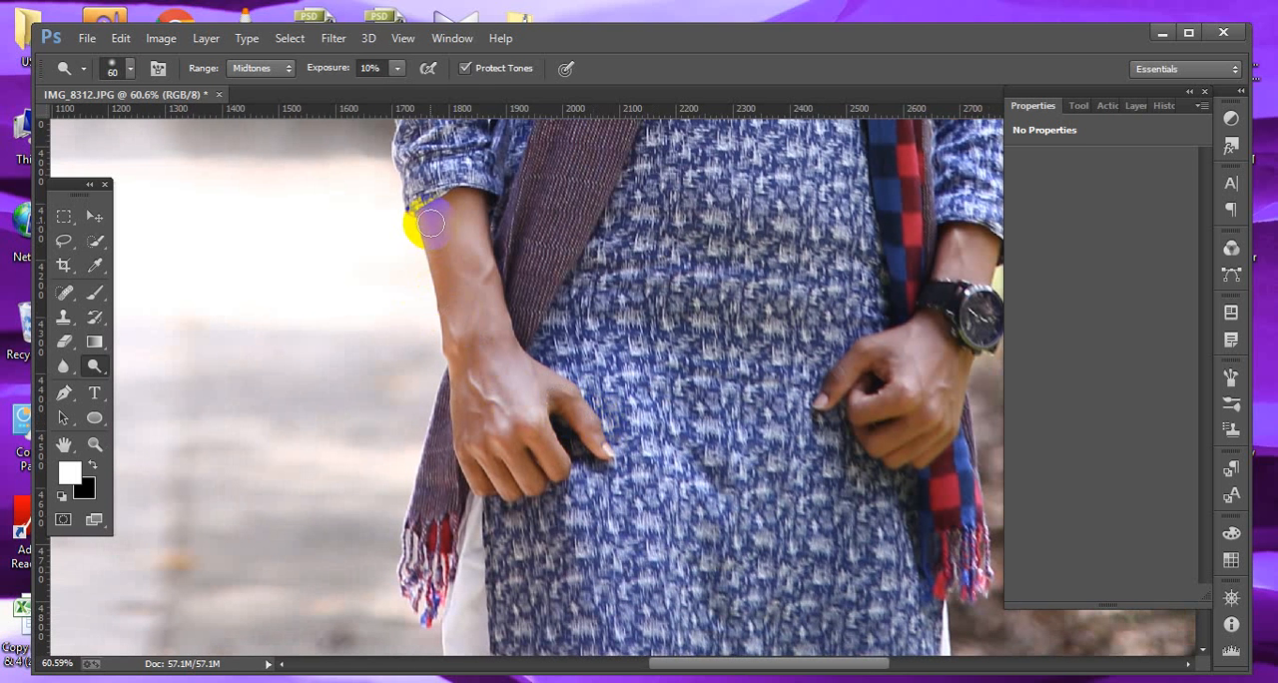
{"action": "mouse_move", "coordinate": [430, 223]}
{"action": "left_mouse_down"}
{"action": "mouse_move", "coordinate": [435, 298]}
{"action": "mouse_move", "coordinate": [435, 249]}
{"action": "mouse_move", "coordinate": [459, 316]}
{"action": "mouse_move", "coordinate": [439, 222]}
{"action": "mouse_move", "coordinate": [455, 373]}
{"action": "left_mouse_up"}
{"action": "key", "text": "bracketleft"}
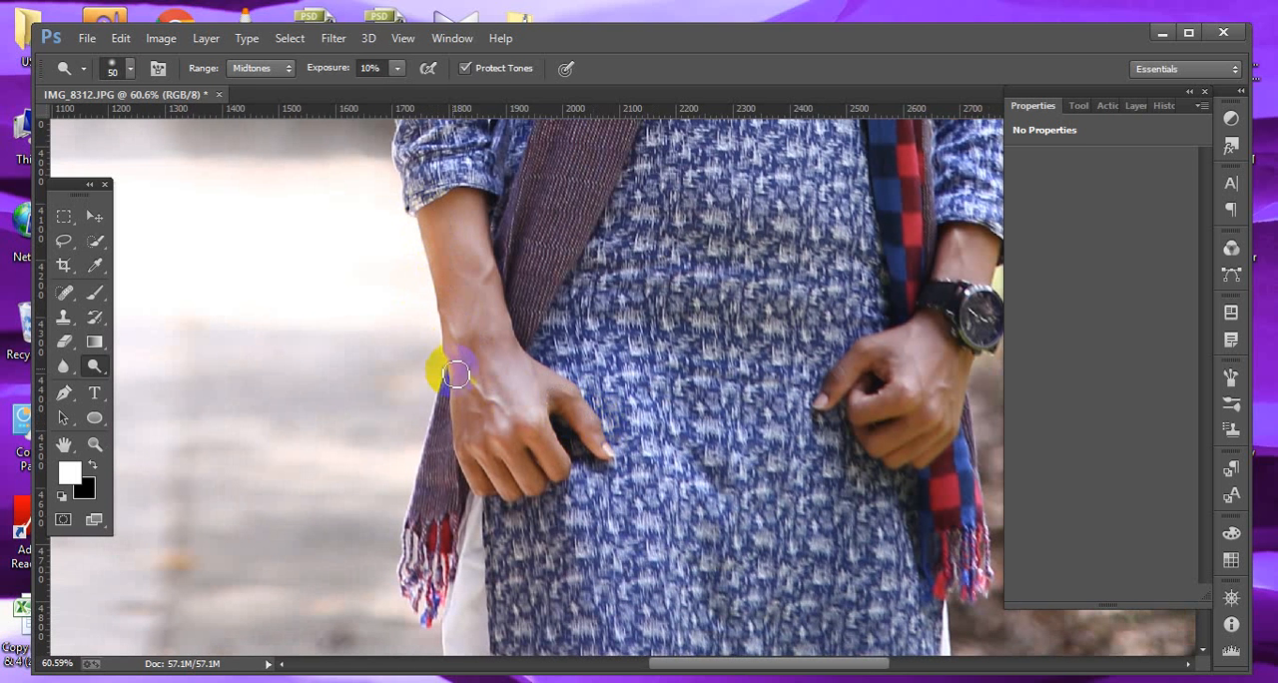
{"action": "left_click_drag", "start_coordinate": [696, 418], "coordinate": [483, 420]}
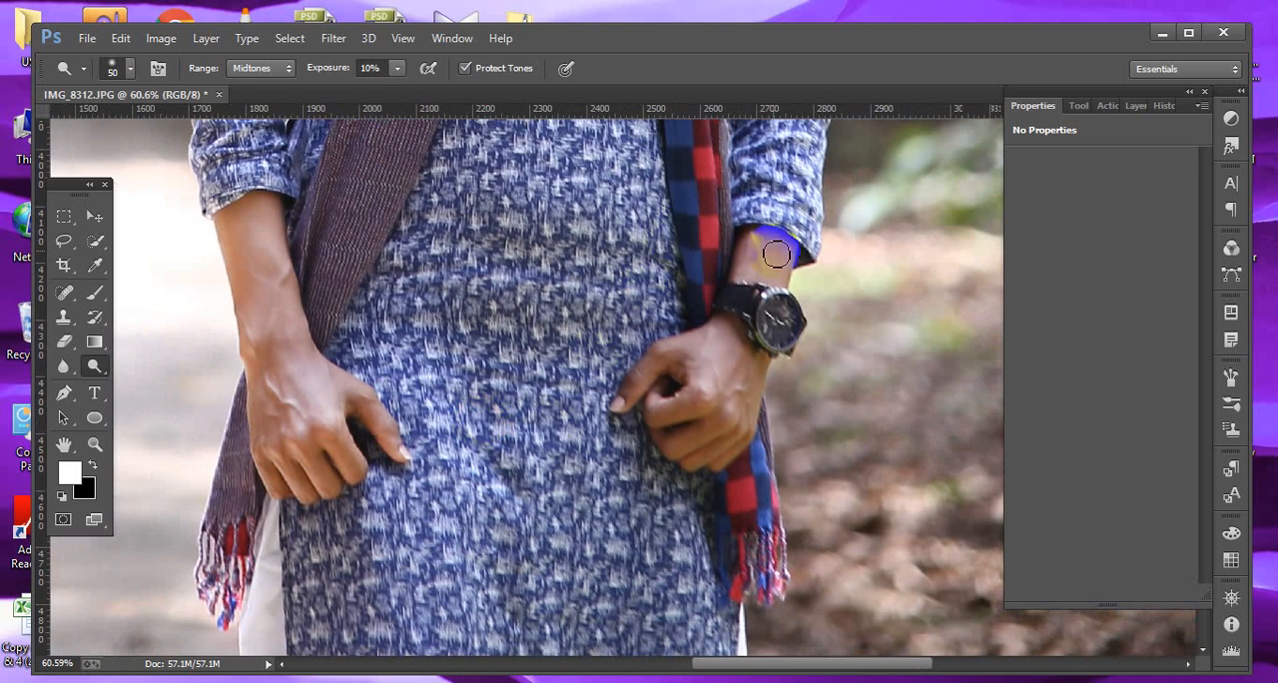
{"action": "mouse_move", "coordinate": [776, 254]}
{"action": "left_mouse_down"}
{"action": "mouse_move", "coordinate": [754, 275]}
{"action": "mouse_move", "coordinate": [764, 223]}
{"action": "mouse_move", "coordinate": [802, 264]}
{"action": "mouse_move", "coordinate": [780, 251]}
{"action": "mouse_move", "coordinate": [714, 316]}
{"action": "mouse_move", "coordinate": [728, 327]}
{"action": "mouse_move", "coordinate": [640, 379]}
{"action": "mouse_move", "coordinate": [721, 342]}
{"action": "mouse_move", "coordinate": [699, 345]}
{"action": "mouse_move", "coordinate": [735, 384]}
{"action": "mouse_move", "coordinate": [764, 332]}
{"action": "mouse_move", "coordinate": [763, 387]}
{"action": "mouse_move", "coordinate": [703, 464]}
{"action": "mouse_move", "coordinate": [692, 435]}
{"action": "mouse_move", "coordinate": [675, 451]}
{"action": "mouse_move", "coordinate": [669, 418]}
{"action": "mouse_move", "coordinate": [617, 389]}
{"action": "mouse_move", "coordinate": [659, 354]}
{"action": "mouse_move", "coordinate": [608, 415]}
{"action": "mouse_move", "coordinate": [634, 375]}
{"action": "mouse_move", "coordinate": [636, 396]}
{"action": "mouse_move", "coordinate": [708, 413]}
{"action": "mouse_move", "coordinate": [655, 393]}
{"action": "left_mouse_up"}
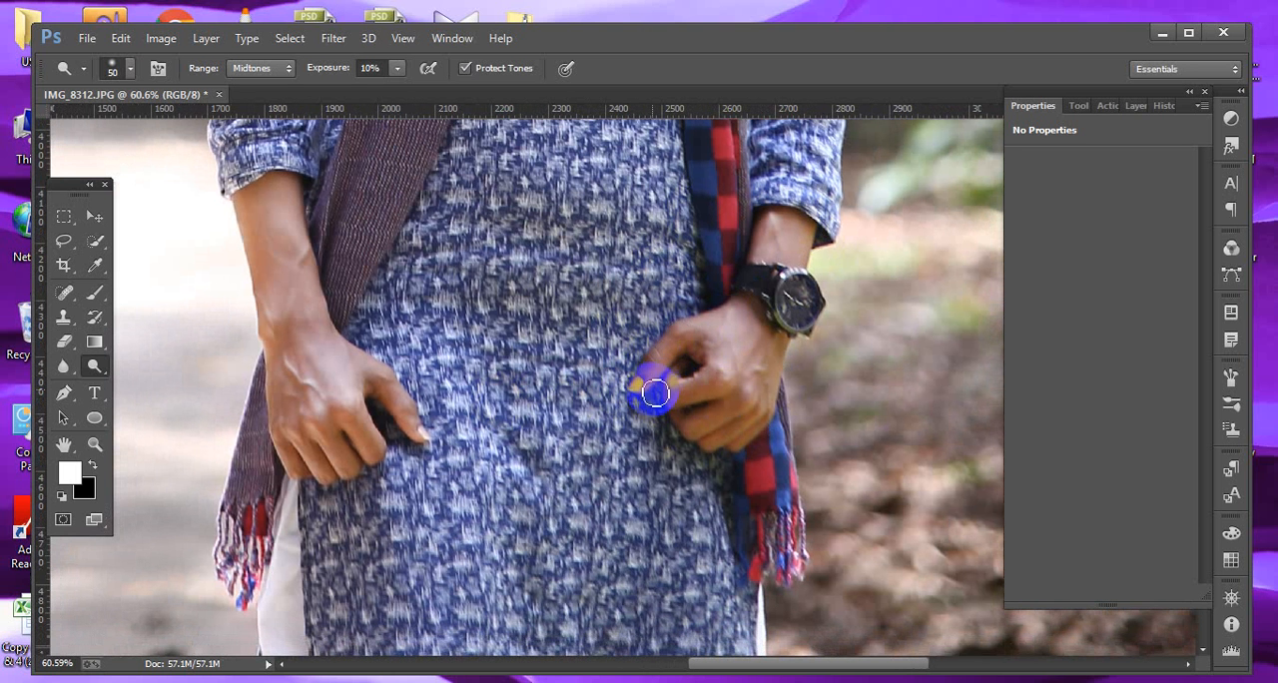
{"action": "mouse_move", "coordinate": [337, 363]}
{"action": "left_mouse_down"}
{"action": "mouse_move", "coordinate": [416, 414]}
{"action": "mouse_move", "coordinate": [388, 377]}
{"action": "mouse_move", "coordinate": [429, 444]}
{"action": "left_mouse_up"}
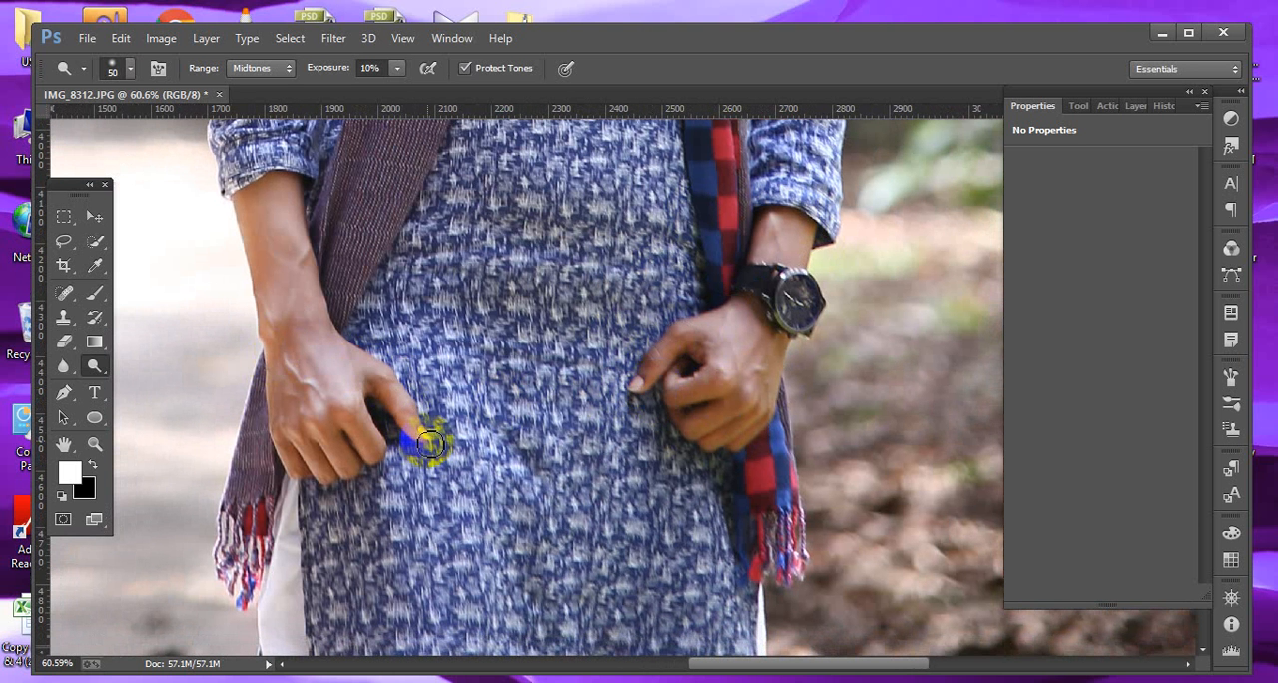
{"action": "left_click_drag", "start_coordinate": [477, 349], "coordinate": [557, 410]}
Inspect the retouched figure at full view and zoomed in on the face.
{"action": "left_click", "coordinate": [100, 219]}
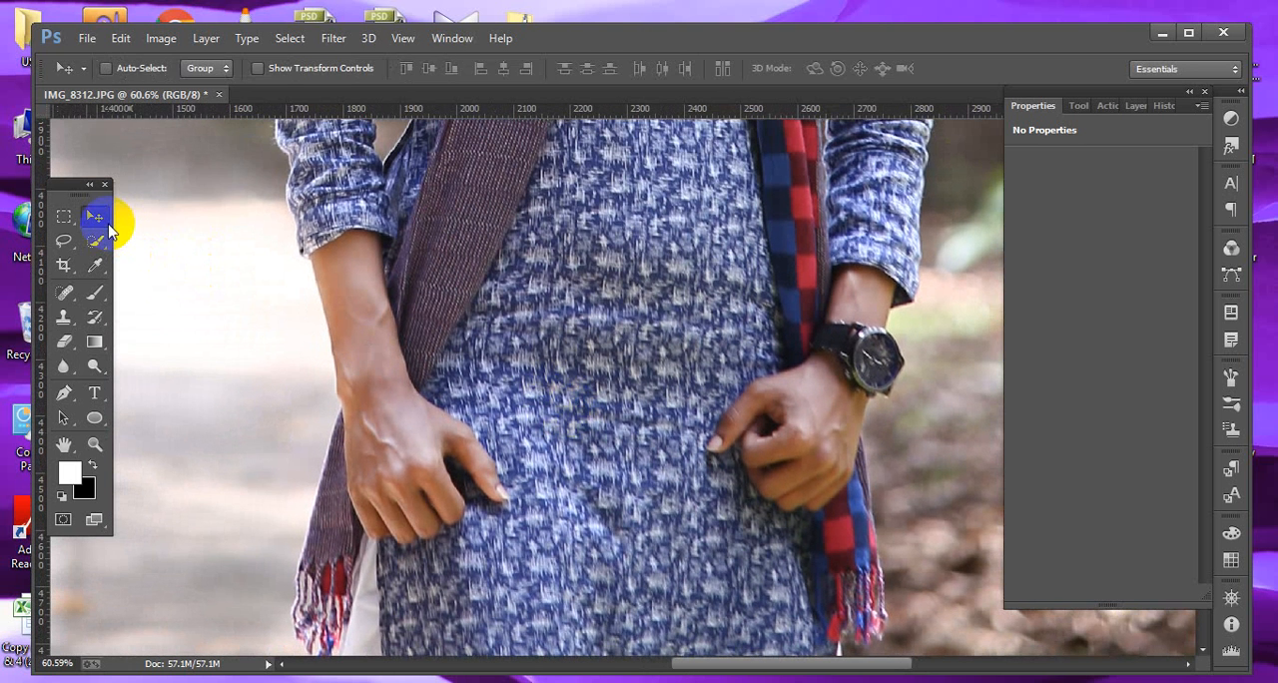
{"action": "key", "text": "ctrl+0"}
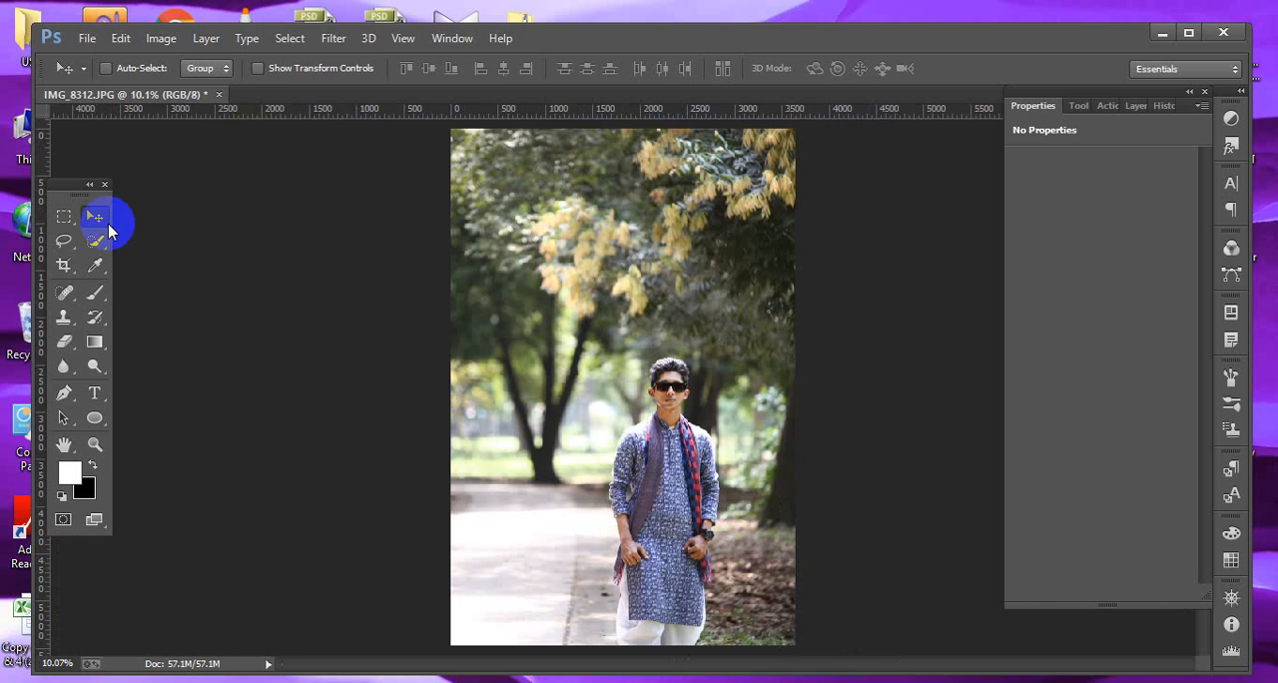
{"action": "key", "text": "ctrl+space"}
{"action": "left_click_drag", "start_coordinate": [599, 337], "coordinate": [810, 624]}
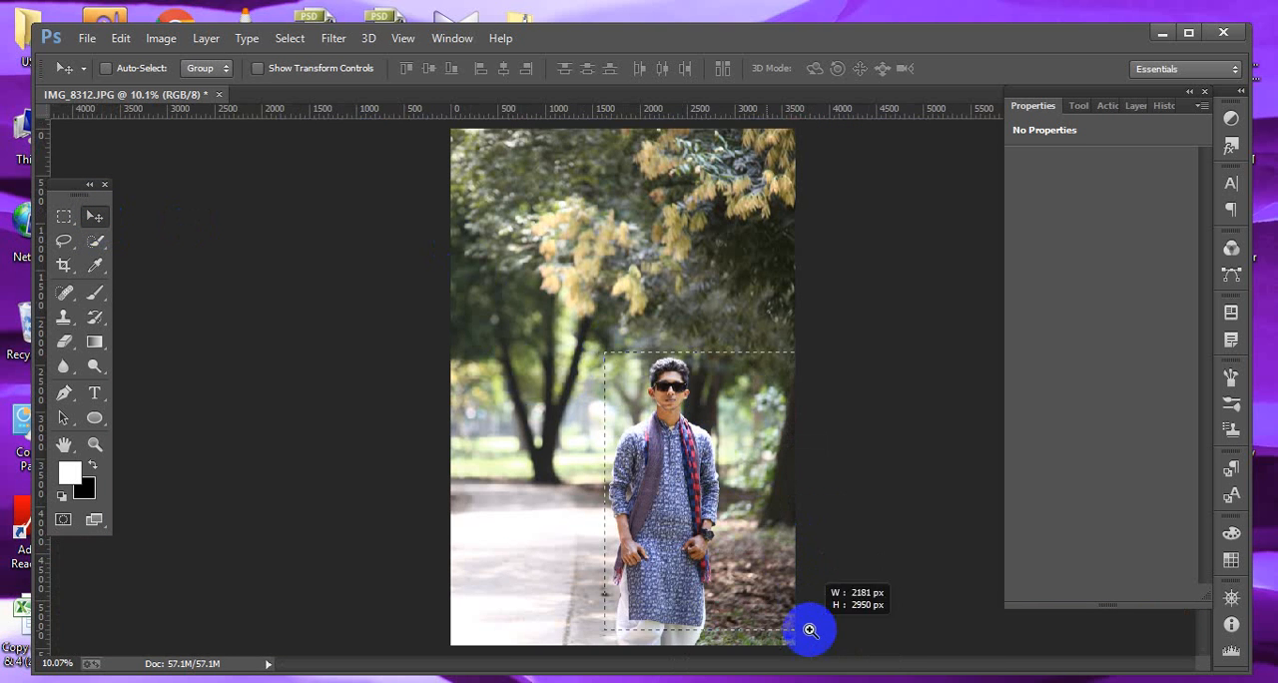
{"action": "left_click_drag", "start_coordinate": [703, 354], "coordinate": [691, 367]}
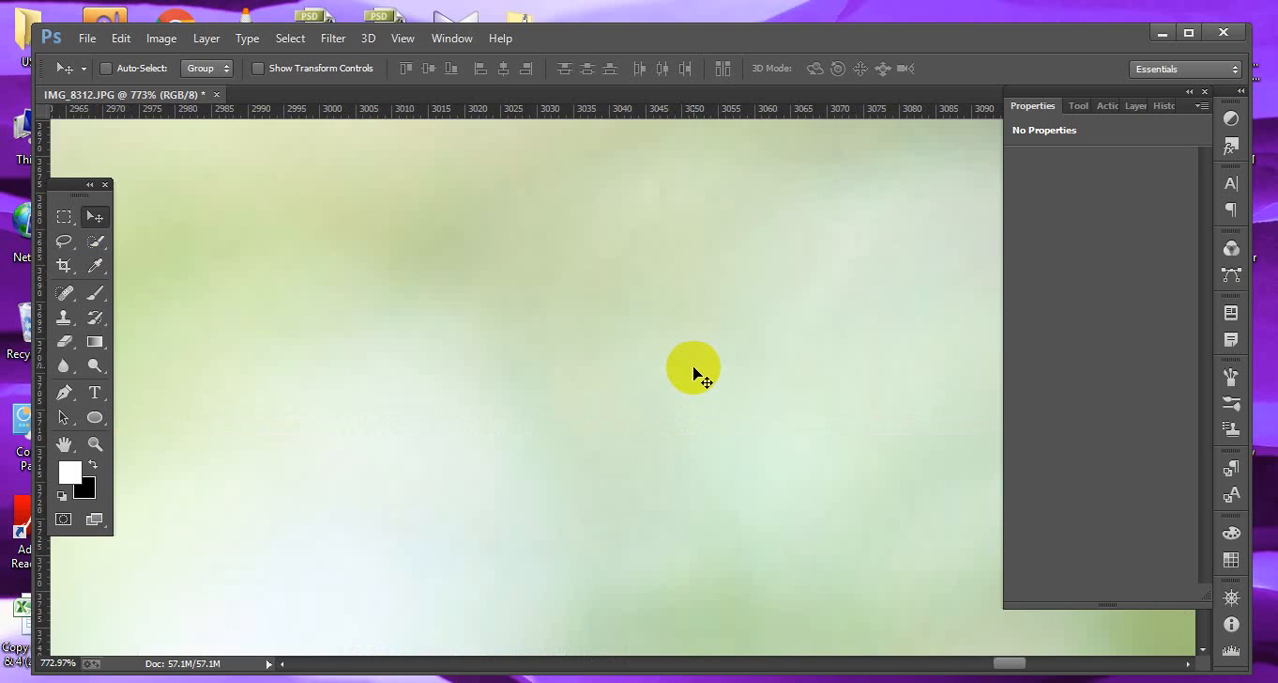
{"action": "key", "text": "ctrl+0"}
{"action": "key", "text": "ctrl+space"}
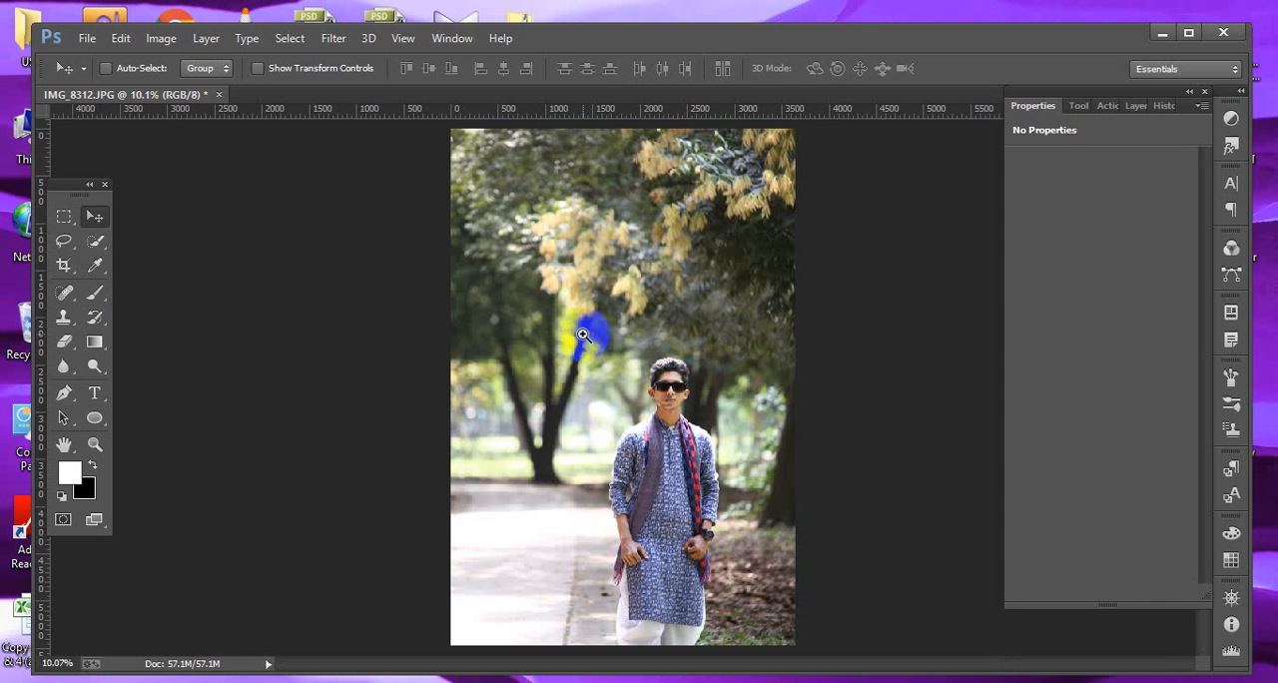
{"action": "left_click_drag", "start_coordinate": [583, 336], "coordinate": [765, 633]}
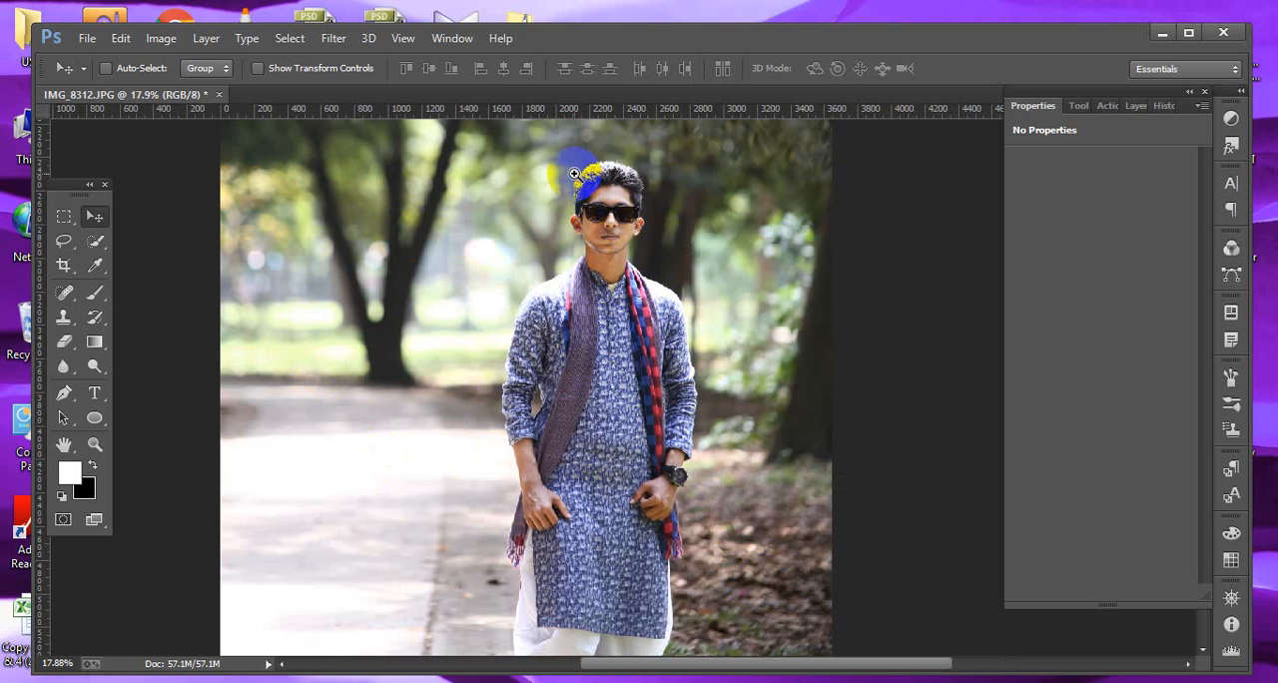
{"action": "left_click_drag", "start_coordinate": [574, 175], "coordinate": [673, 286]}
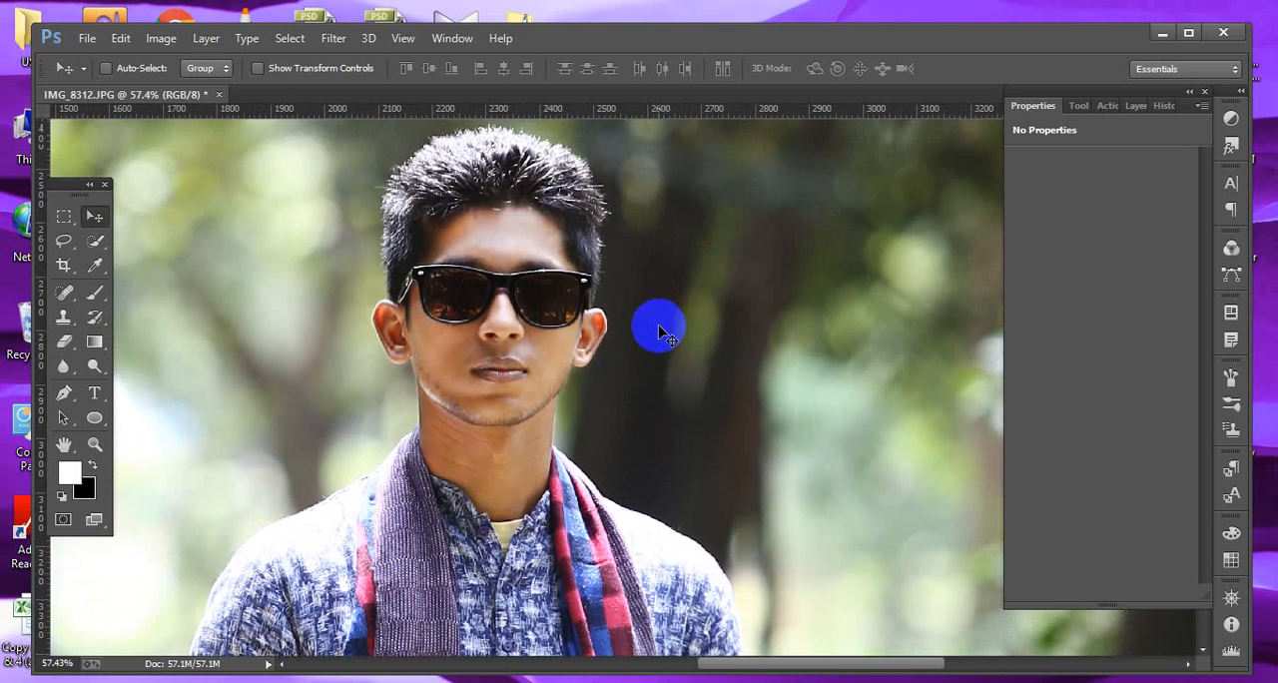
Select the forehead, face, ears and neck with the Quick Selection Tool using a 40 px brush in add mode.
{"action": "left_click", "coordinate": [94, 241]}
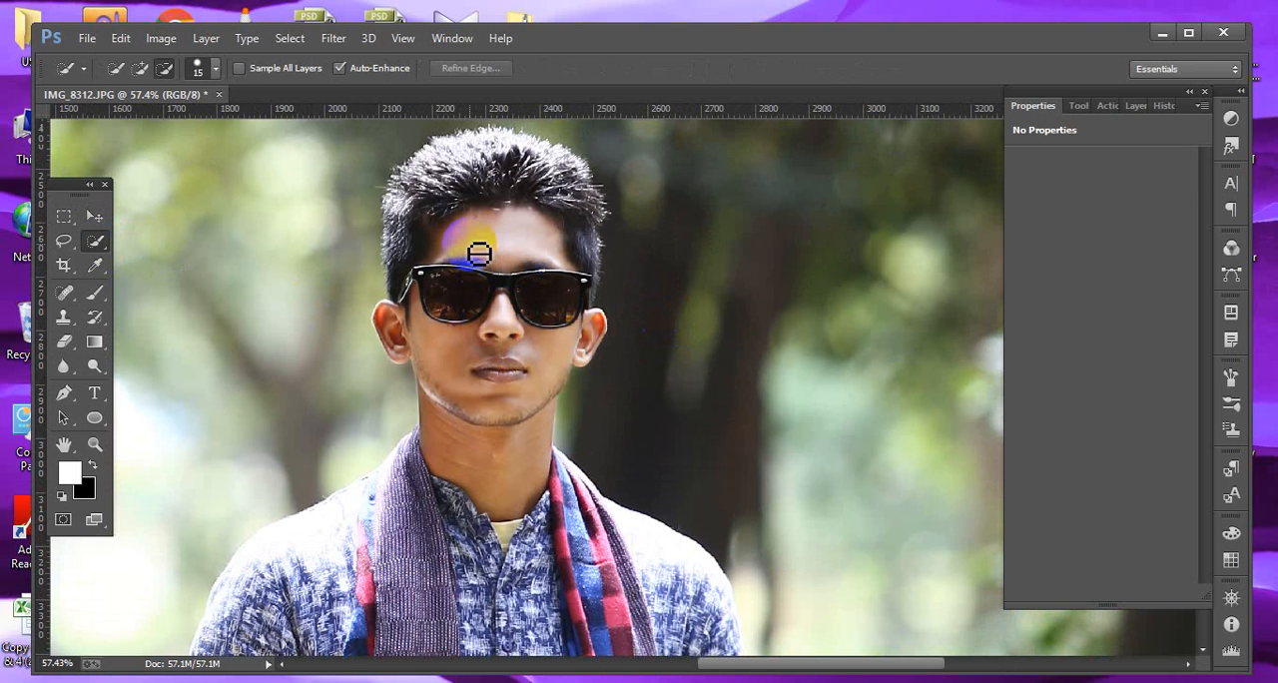
{"action": "key", "text": "bracketright"}
{"action": "key", "text": "bracketright"}
{"action": "key", "text": "bracketright"}
{"action": "key", "text": "bracketright"}
{"action": "key", "text": "bracketright"}
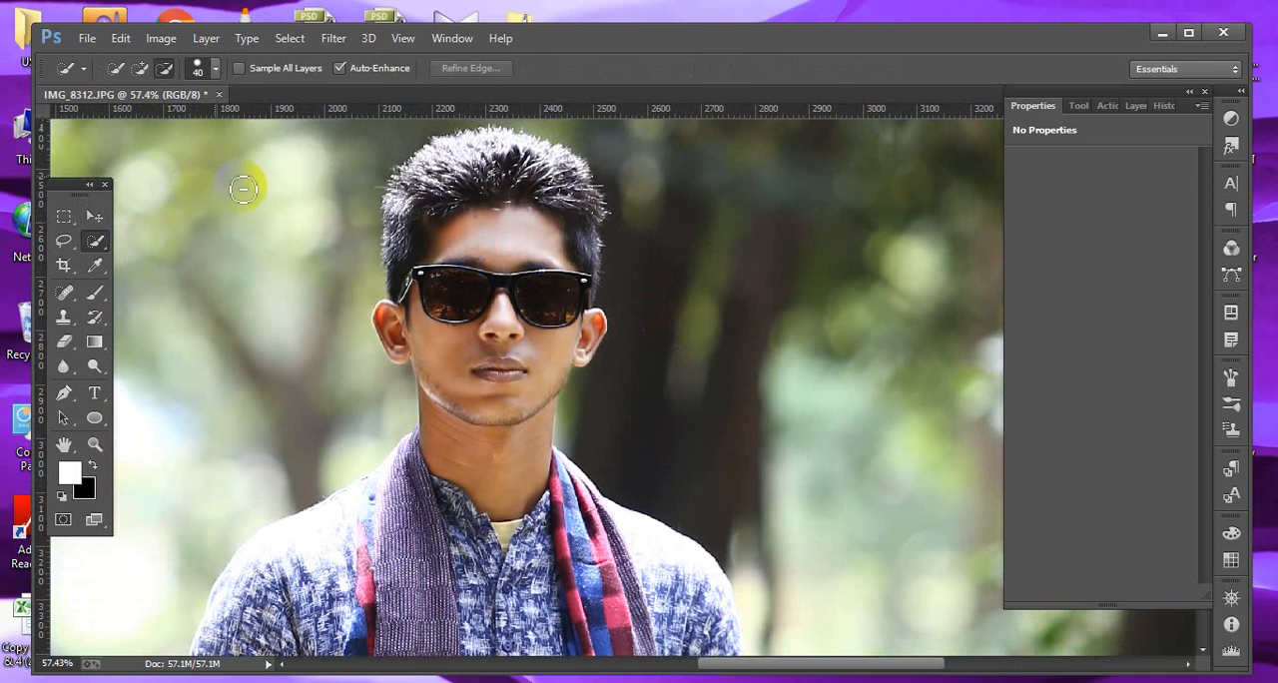
{"action": "left_click", "coordinate": [141, 69]}
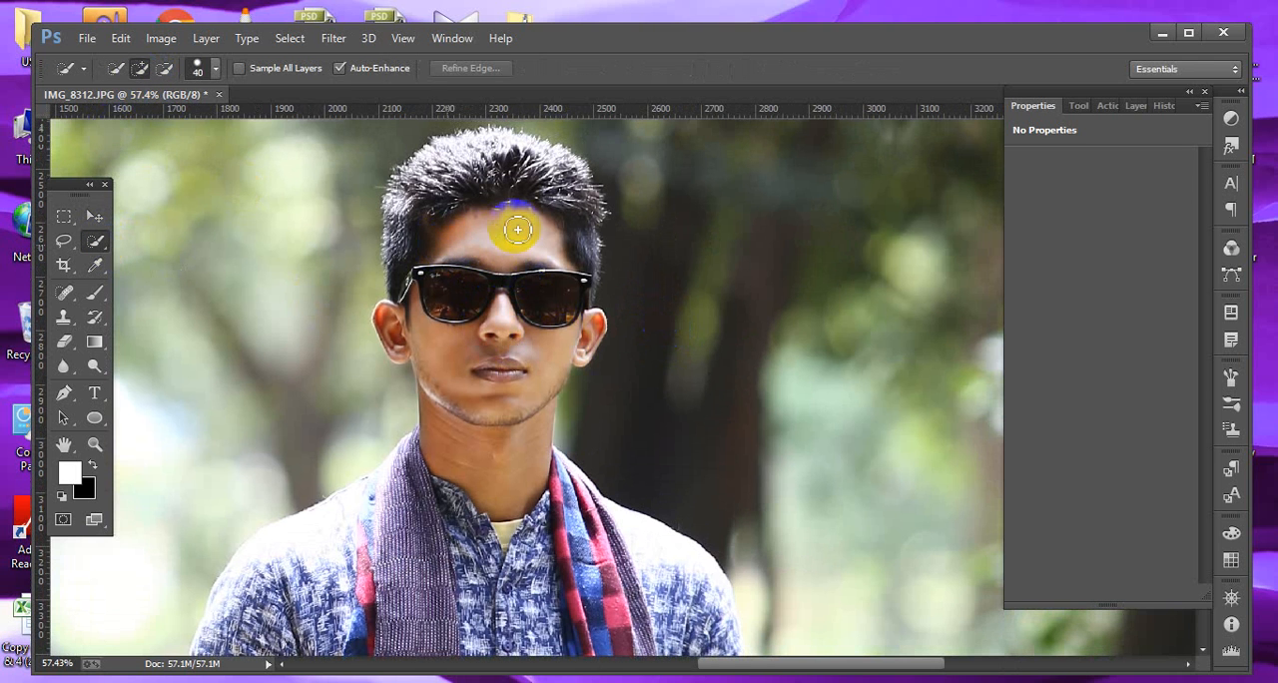
{"action": "mouse_move", "coordinate": [517, 229]}
{"action": "left_mouse_down"}
{"action": "mouse_move", "coordinate": [556, 241]}
{"action": "mouse_move", "coordinate": [549, 270]}
{"action": "left_mouse_up"}
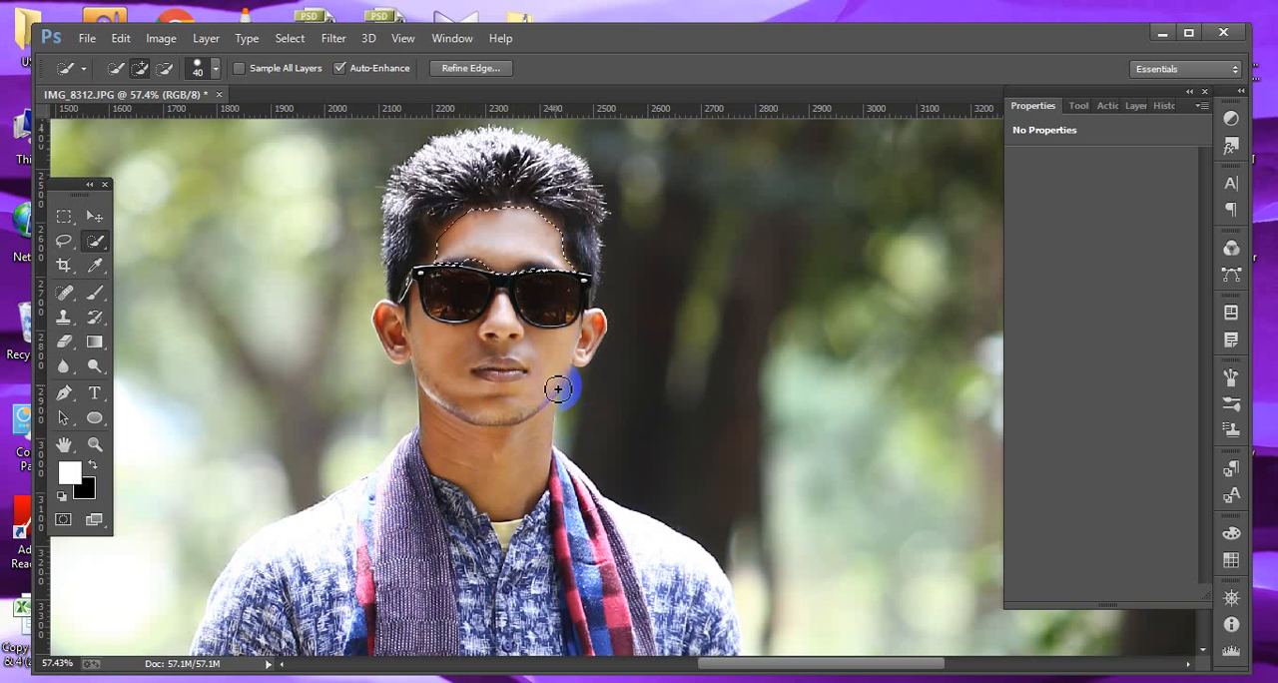
{"action": "mouse_move", "coordinate": [545, 338]}
{"action": "left_mouse_down"}
{"action": "mouse_move", "coordinate": [549, 378]}
{"action": "mouse_move", "coordinate": [507, 393]}
{"action": "mouse_move", "coordinate": [445, 341]}
{"action": "mouse_move", "coordinate": [444, 424]}
{"action": "left_mouse_up"}
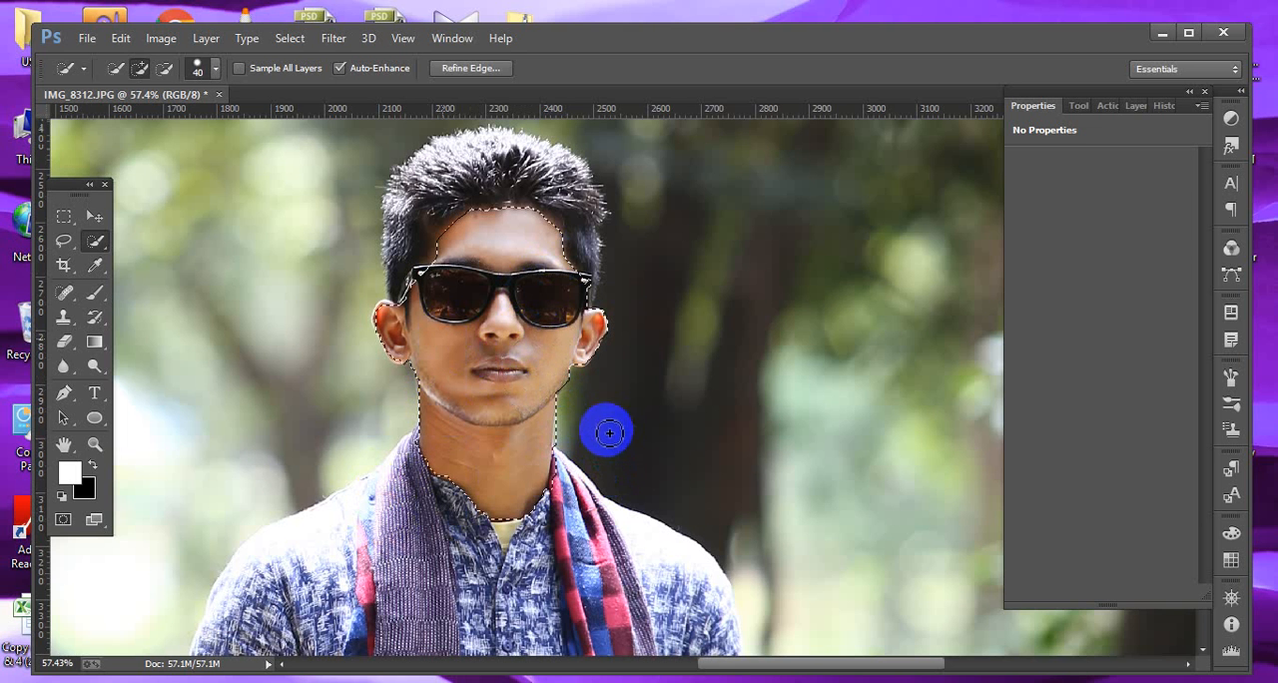
Apply Brightness/Contrast to the selection with contrast 6, then deselect.
{"action": "left_click", "coordinate": [161, 38]}
{"action": "mouse_move", "coordinate": [184, 88]}
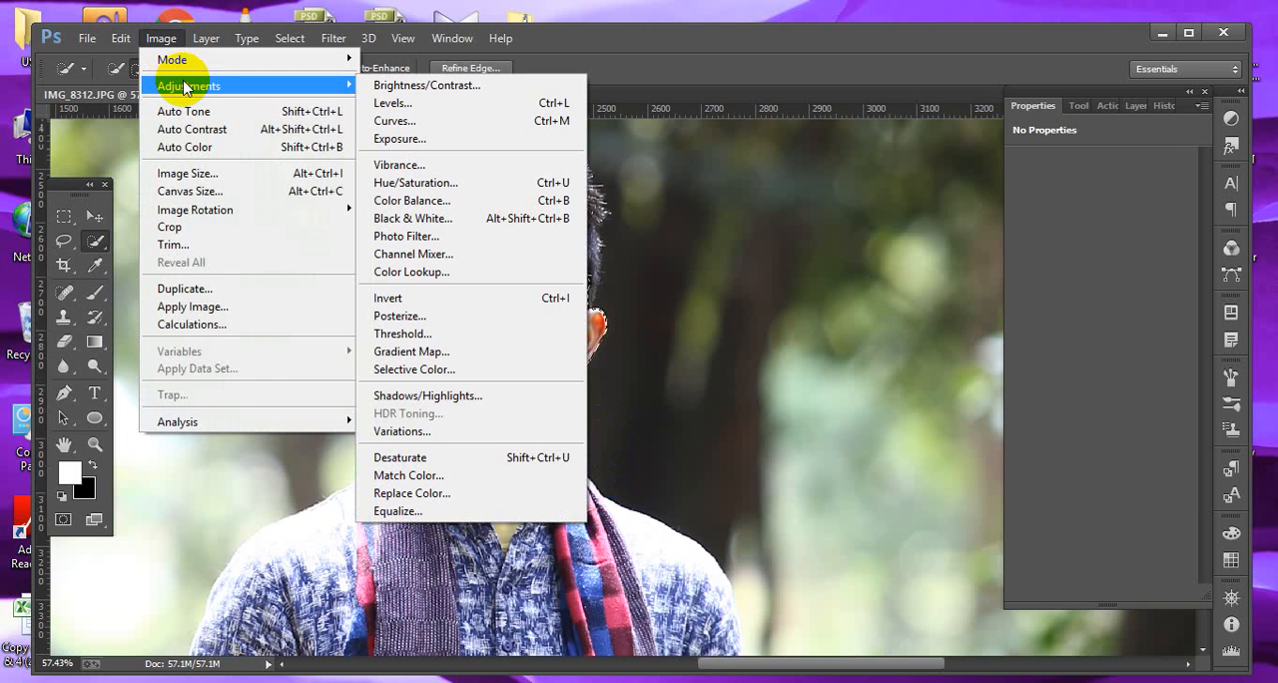
{"action": "left_click", "coordinate": [464, 100]}
{"action": "left_click_drag", "start_coordinate": [307, 131], "coordinate": [820, 150]}
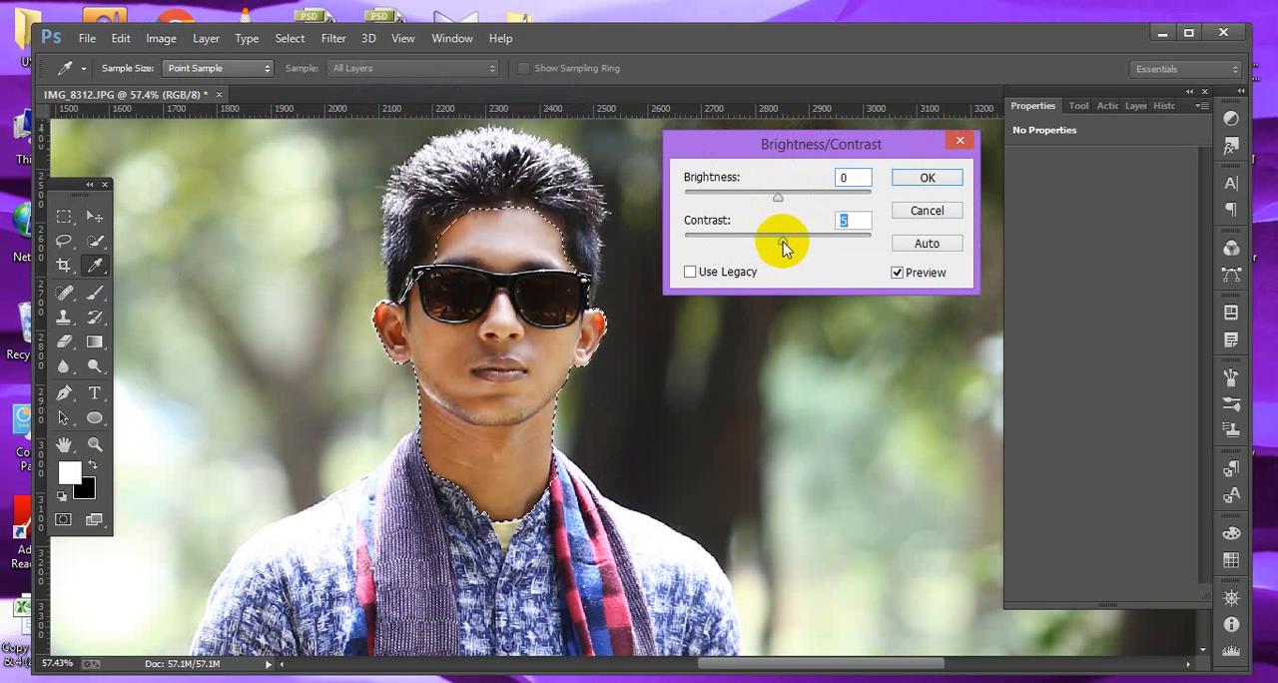
{"action": "mouse_move", "coordinate": [782, 241]}
{"action": "left_mouse_down"}
{"action": "mouse_move", "coordinate": [834, 246]}
{"action": "mouse_move", "coordinate": [778, 253]}
{"action": "mouse_move", "coordinate": [845, 251]}
{"action": "mouse_move", "coordinate": [764, 258]}
{"action": "mouse_move", "coordinate": [782, 256]}
{"action": "left_mouse_up"}
{"action": "left_click", "coordinate": [930, 178]}
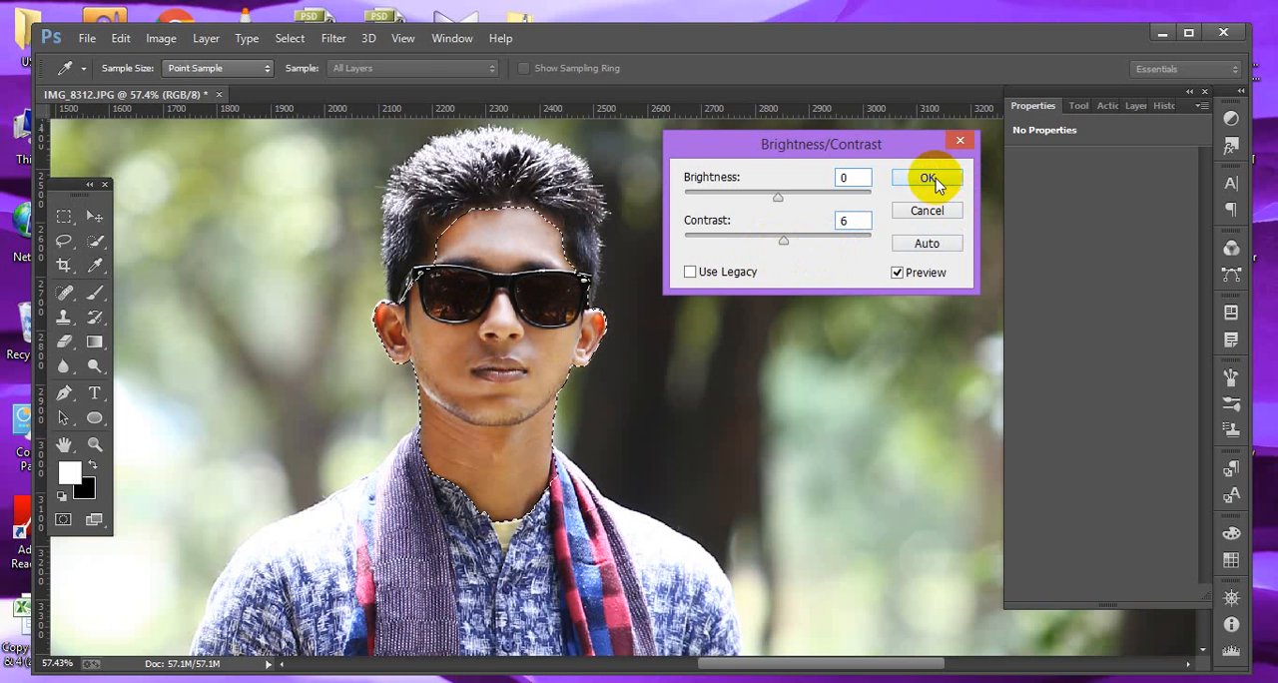
{"action": "key", "text": "w"}
{"action": "key", "text": "ctrl+d"}
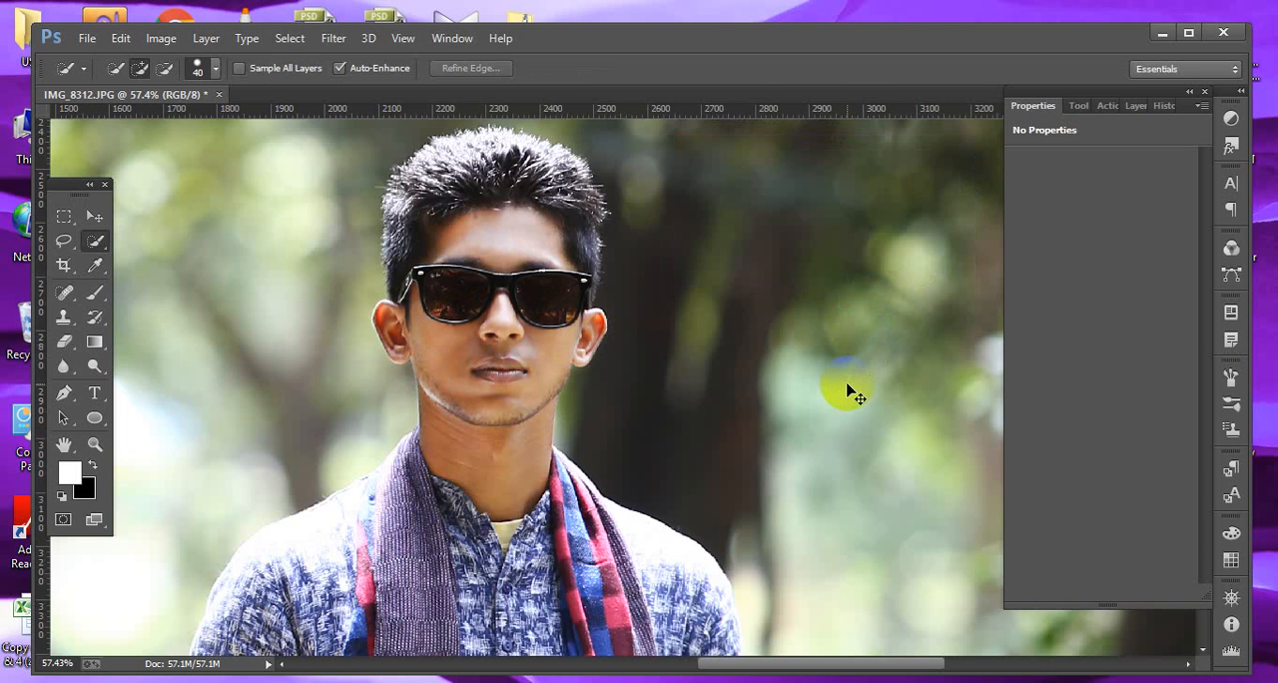
Inspect the face and neck zoomed in, and view the whole photo fitted on screen.
{"action": "key", "text": "ctrl+0"}
{"action": "left_click_drag", "start_coordinate": [632, 350], "coordinate": [726, 457]}
{"action": "left_click_drag", "start_coordinate": [435, 188], "coordinate": [586, 407]}
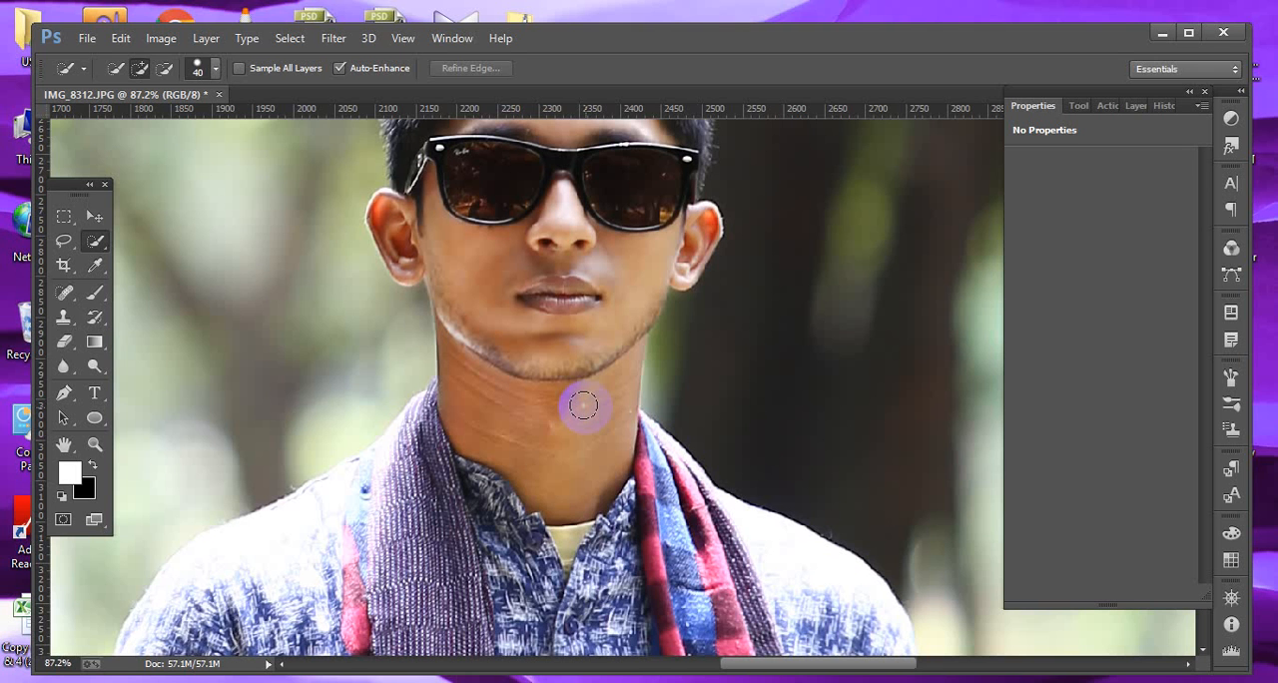
{"action": "left_click", "coordinate": [94, 216]}
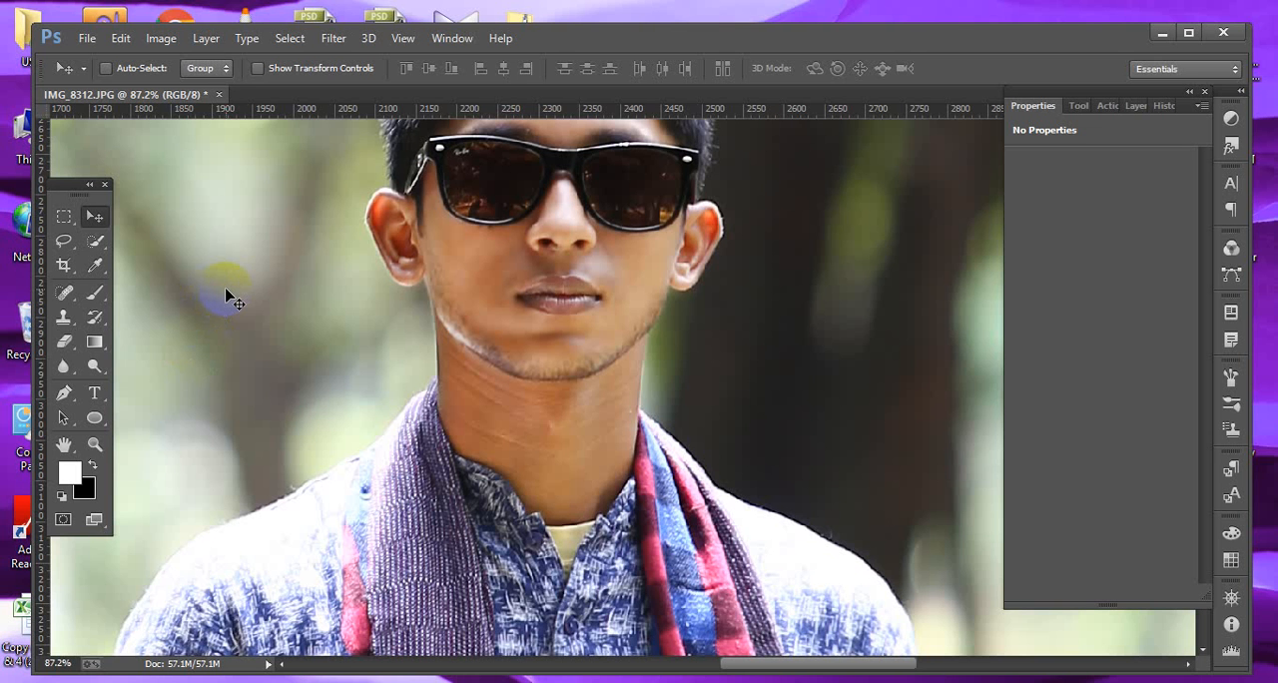
{"action": "key", "text": "ctrl+0"}
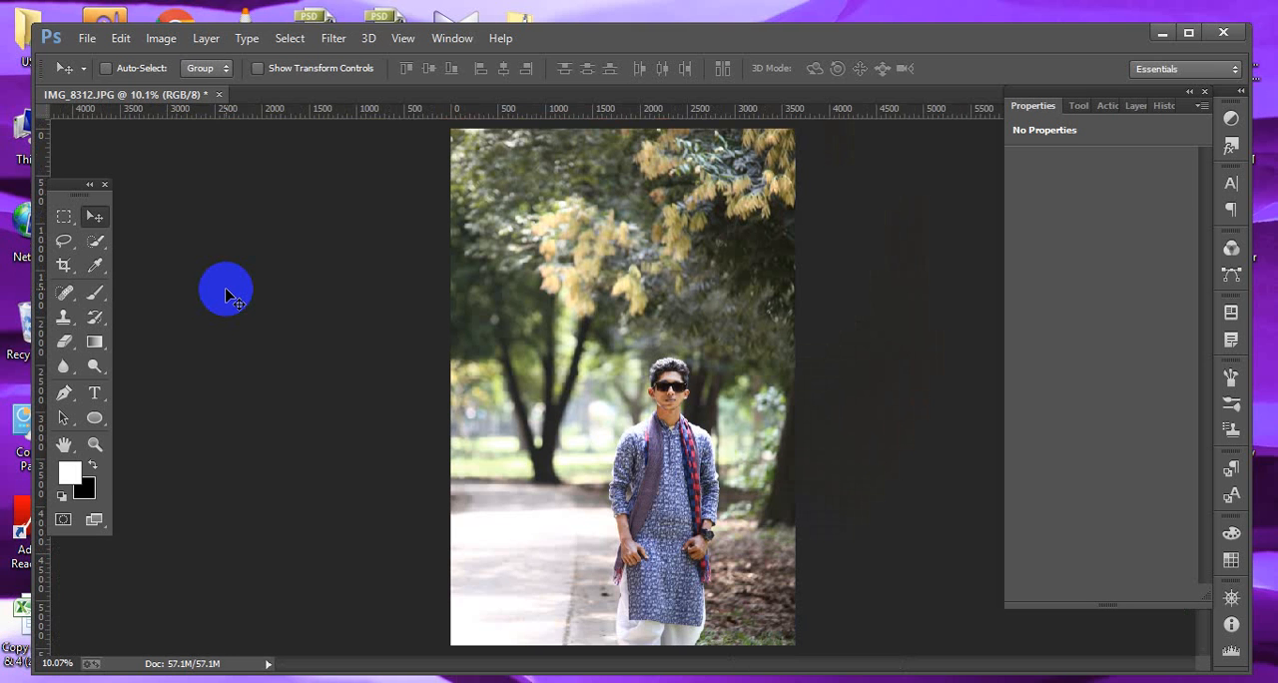